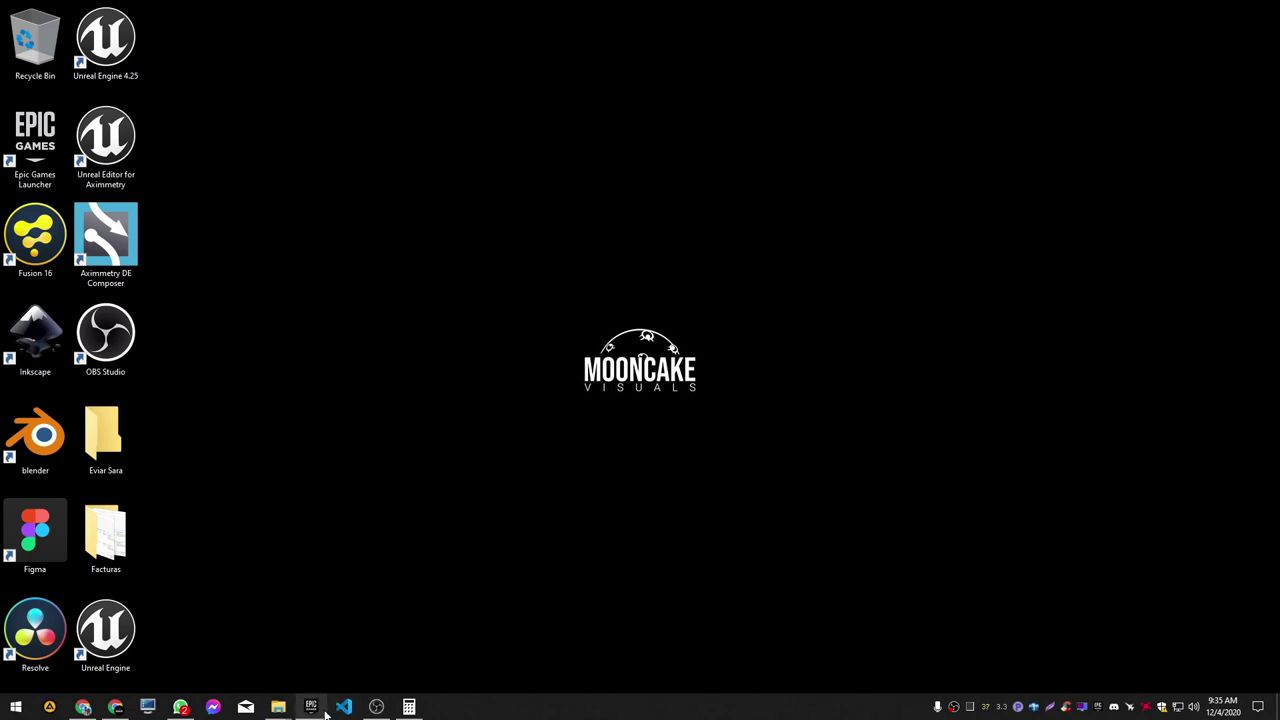
# Step: In the Epic Games Launcher, show the quickvpController project in its folder and copy its Plugins folder
pyautogui.click(317, 709)
pyautogui.rightClick(582, 440)
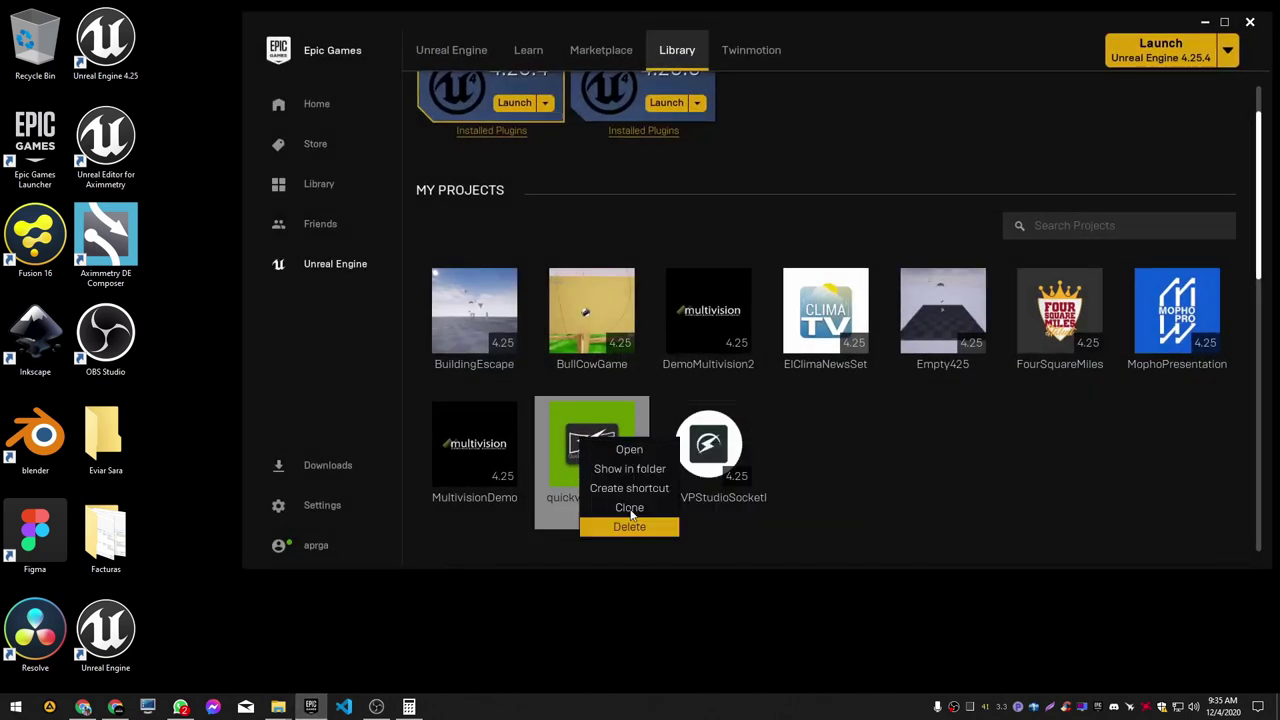
pyautogui.click(975, 445)
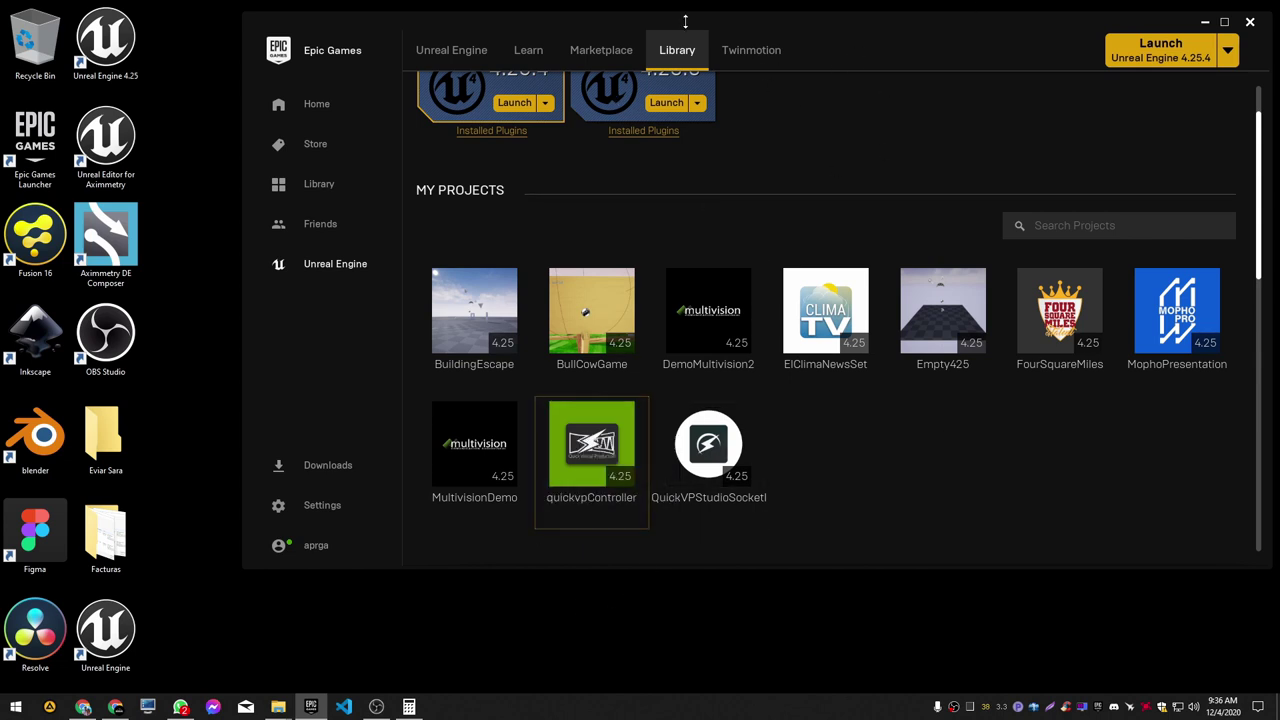
pyautogui.rightClick(593, 440)
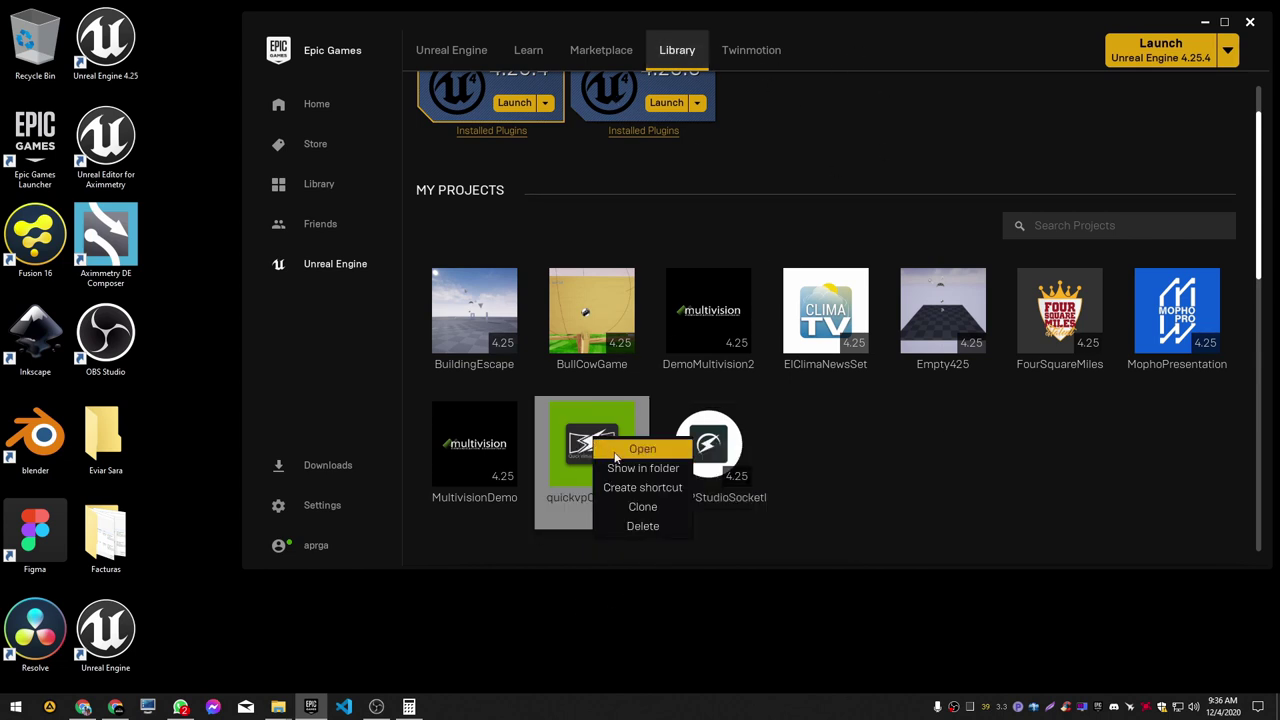
pyautogui.click(640, 469)
pyautogui.moveTo(610, 143); pyautogui.dragTo(986, 118)
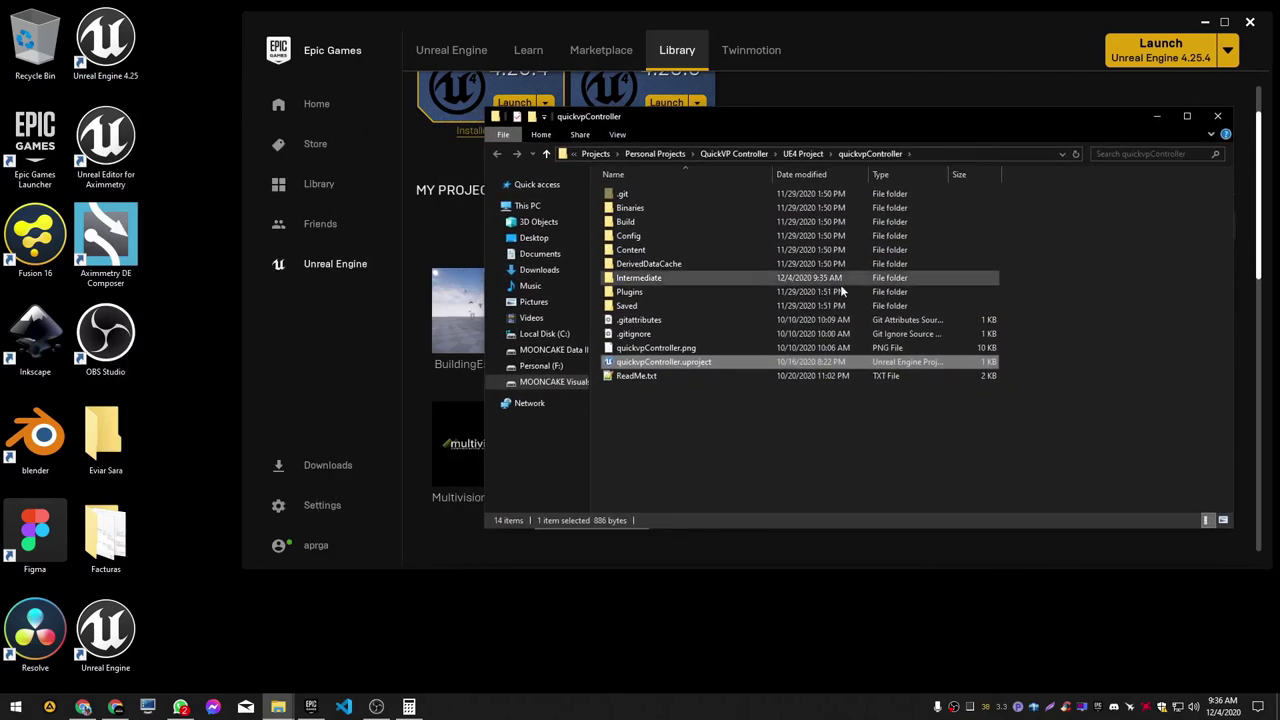
pyautogui.click(685, 292)
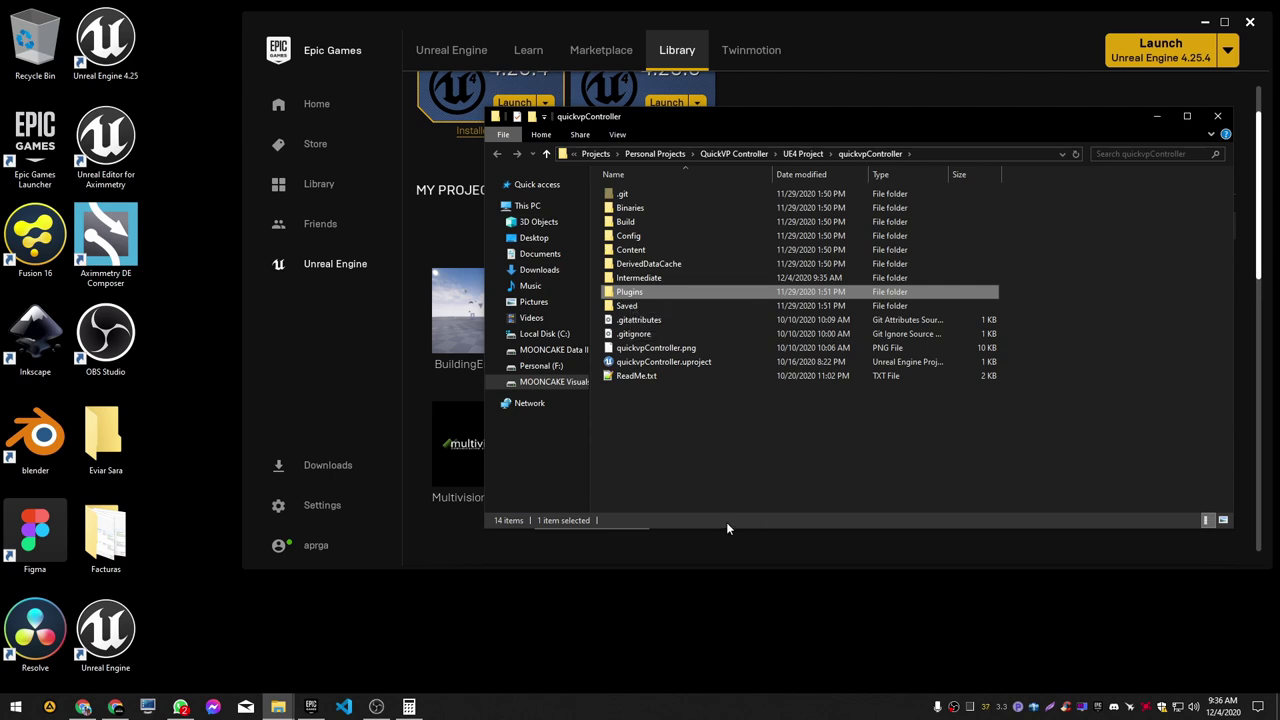
# Step: Show the Empty425 project in its folder and paste the copied Plugins folder there
pyautogui.click(765, 555)
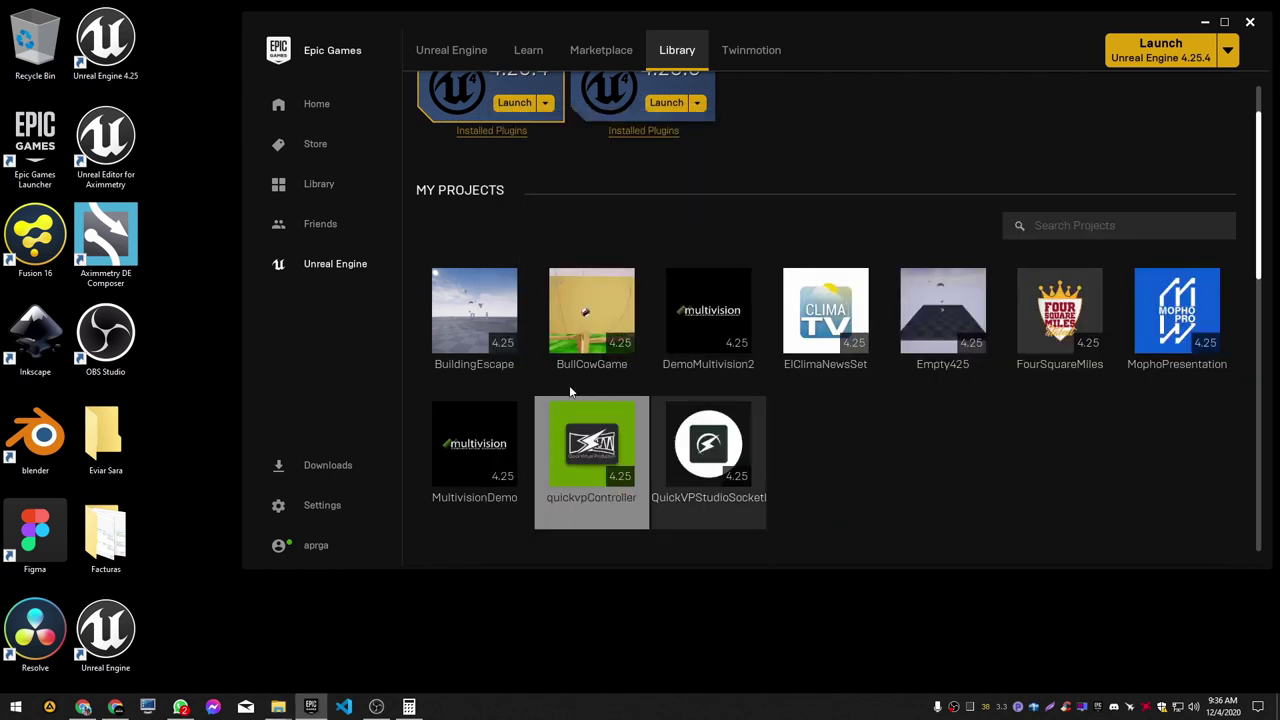
pyautogui.rightClick(945, 307)
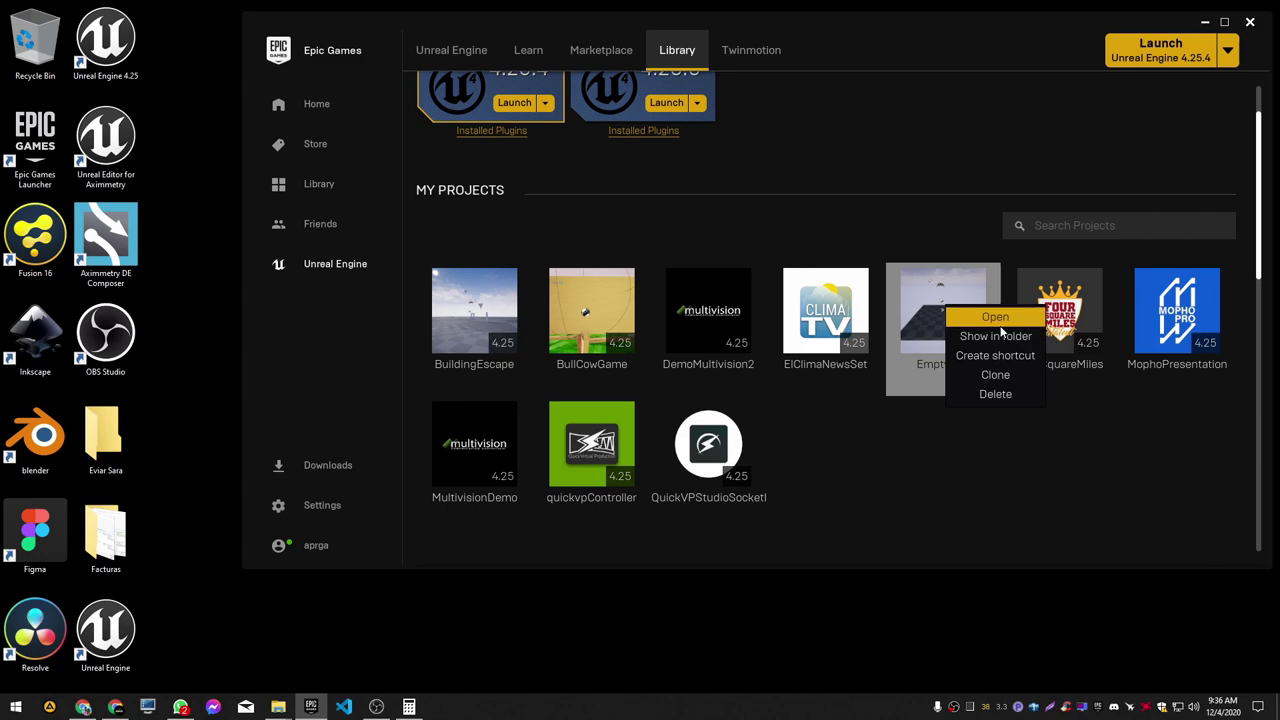
pyautogui.rightClick(950, 350)
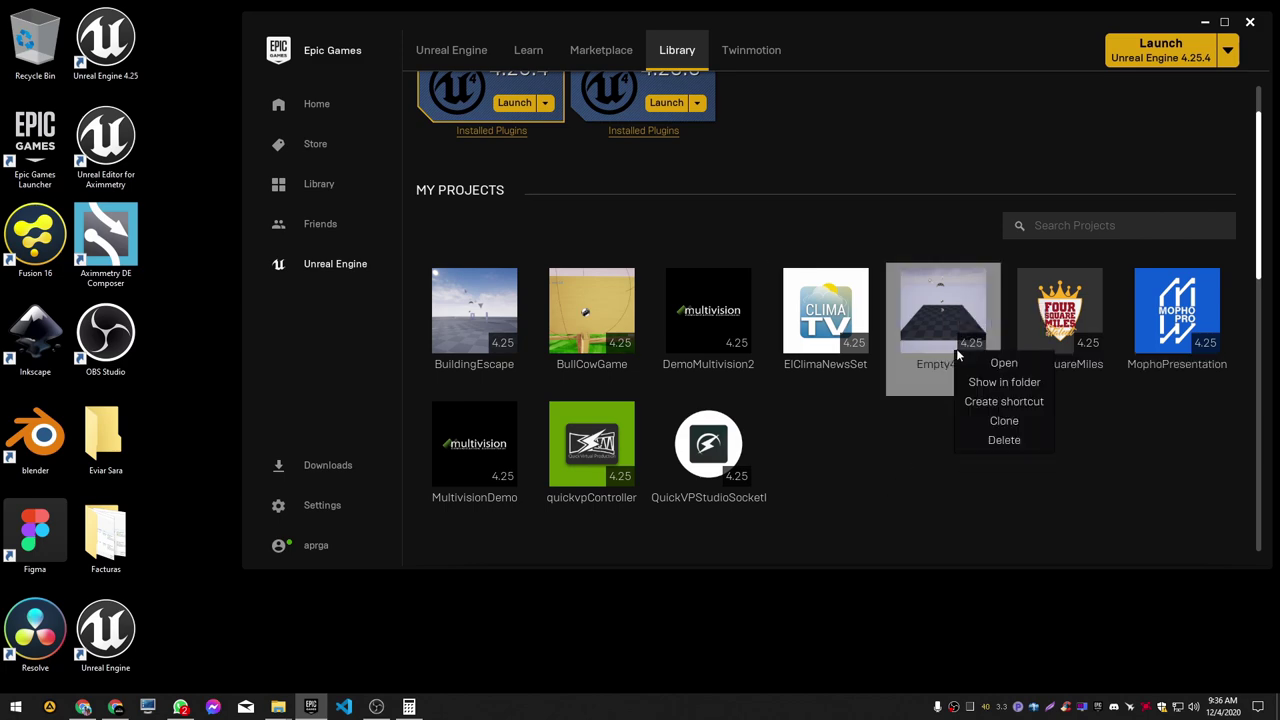
pyautogui.click(1013, 382)
pyautogui.moveTo(972, 140); pyautogui.dragTo(551, 148)
pyautogui.click(486, 403)
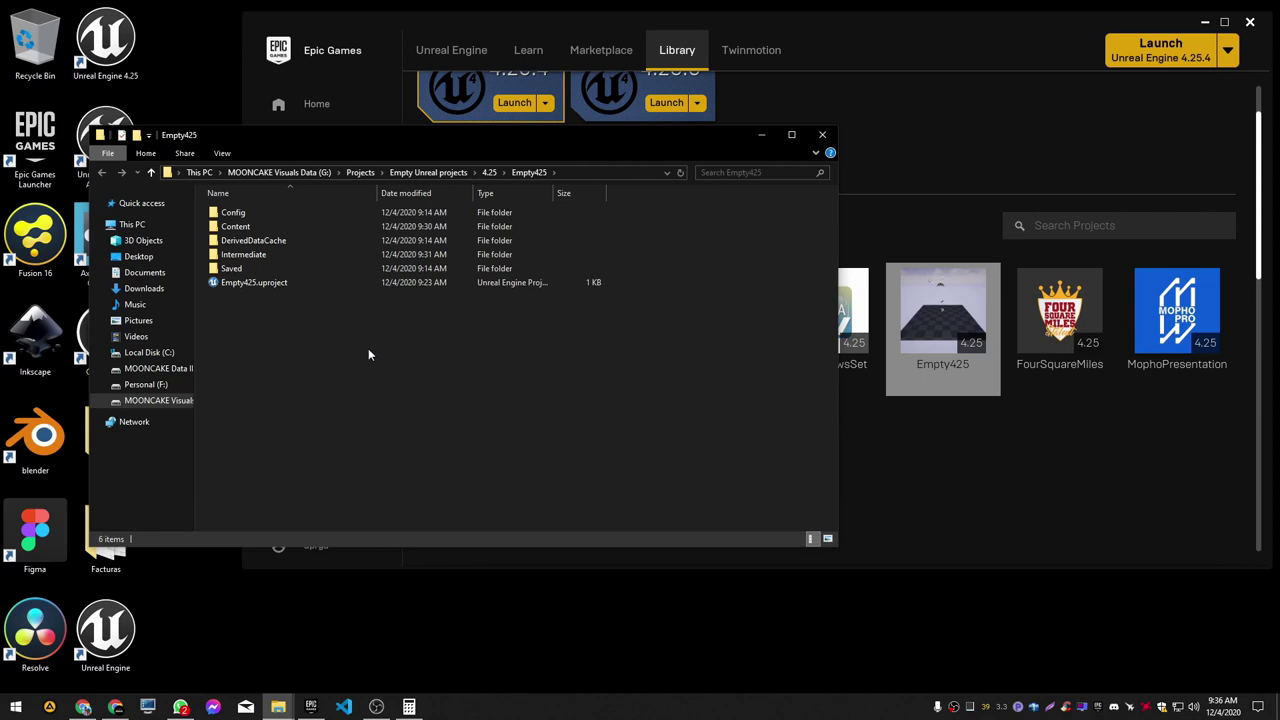
pyautogui.hotkey('ctrl', 'v')
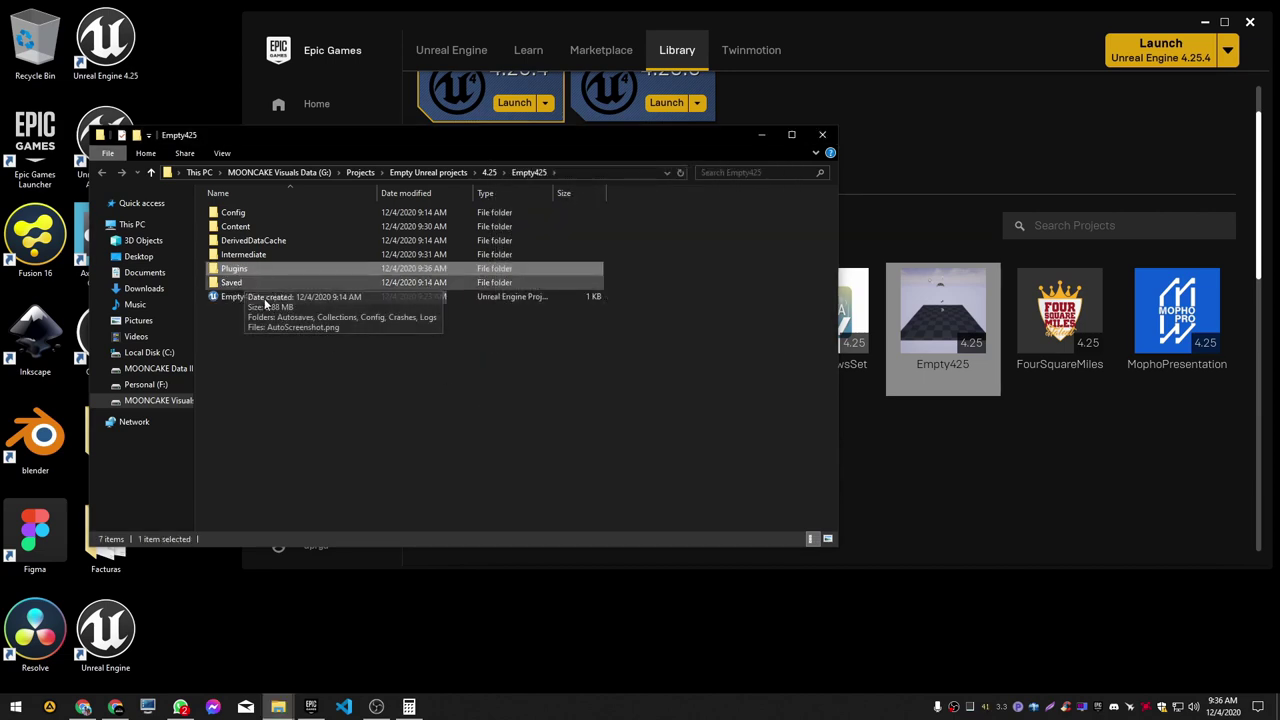
# Step: Minimize the Empty425 and quickvpController folder windows and open the quickvpController project in Unreal Editor
pyautogui.click(278, 707)
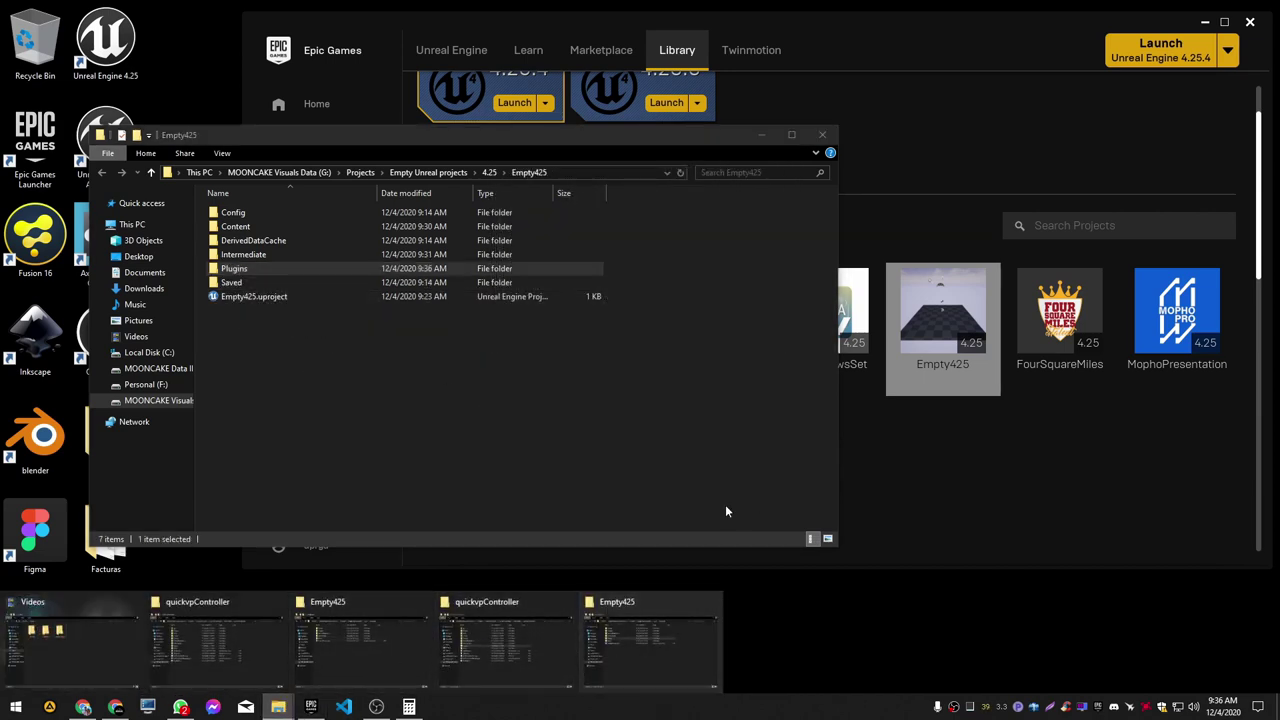
pyautogui.click(505, 650)
pyautogui.click(294, 392)
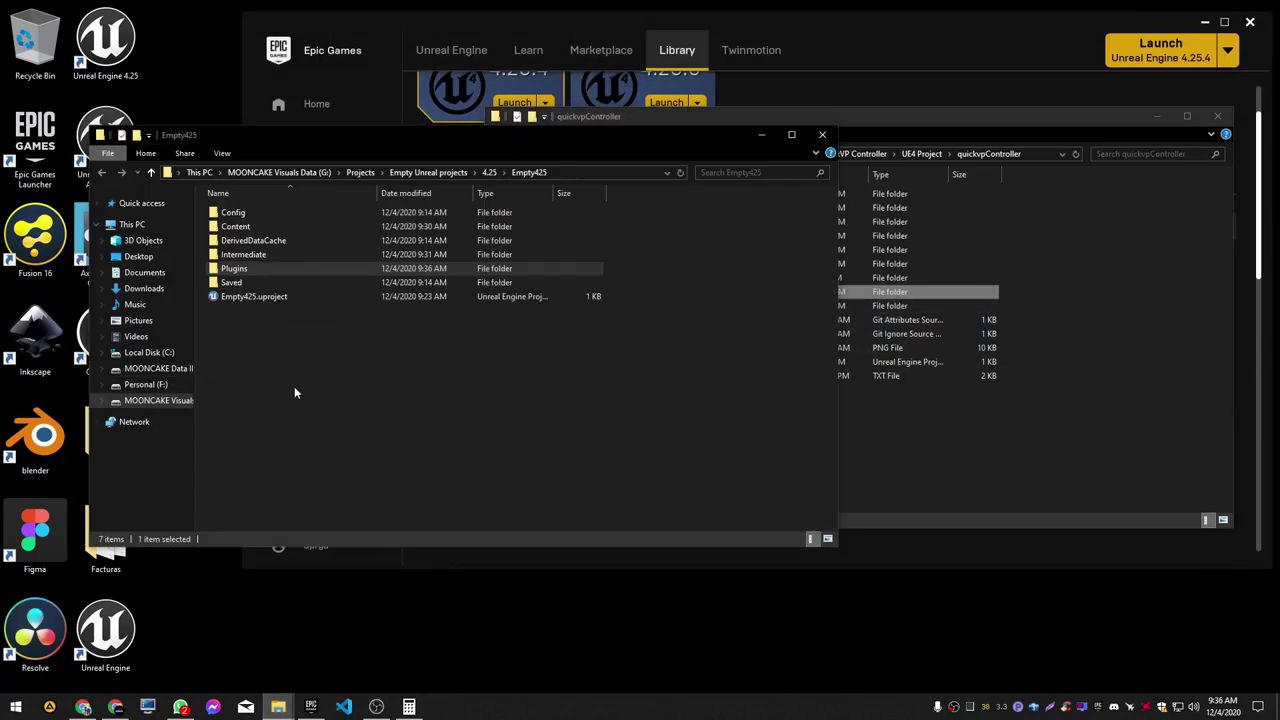
pyautogui.click(763, 134)
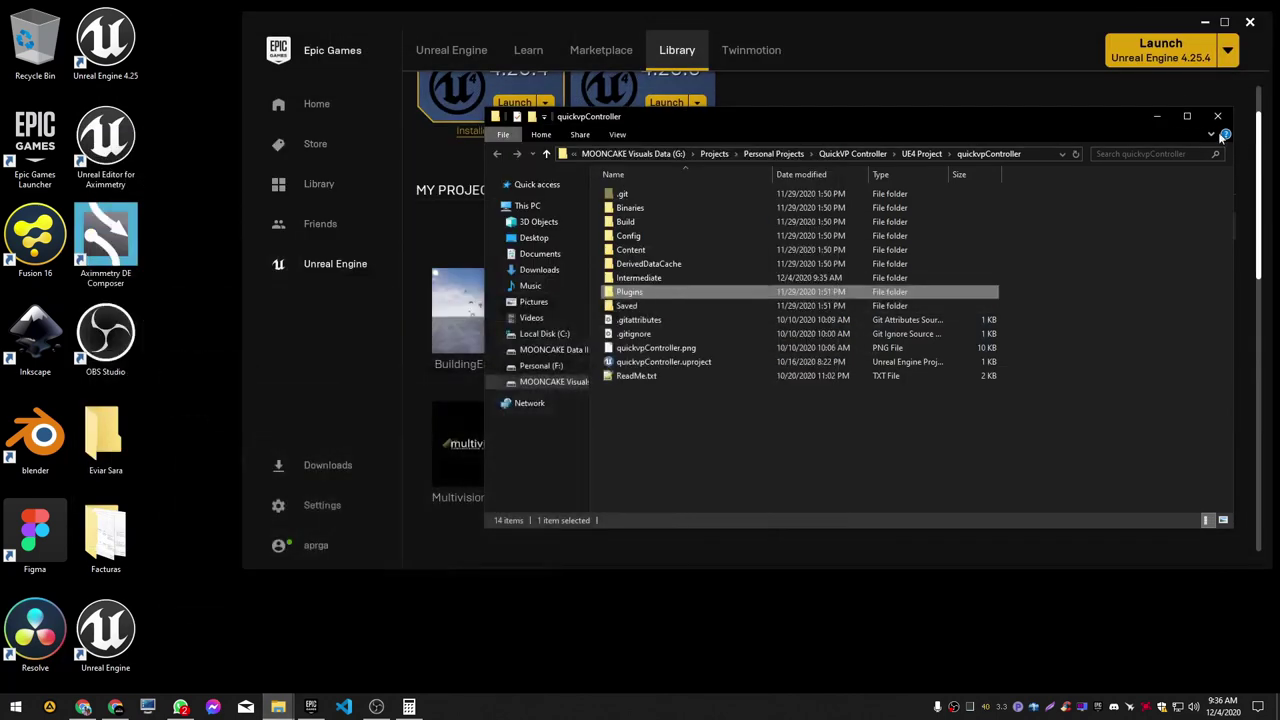
pyautogui.click(1159, 118)
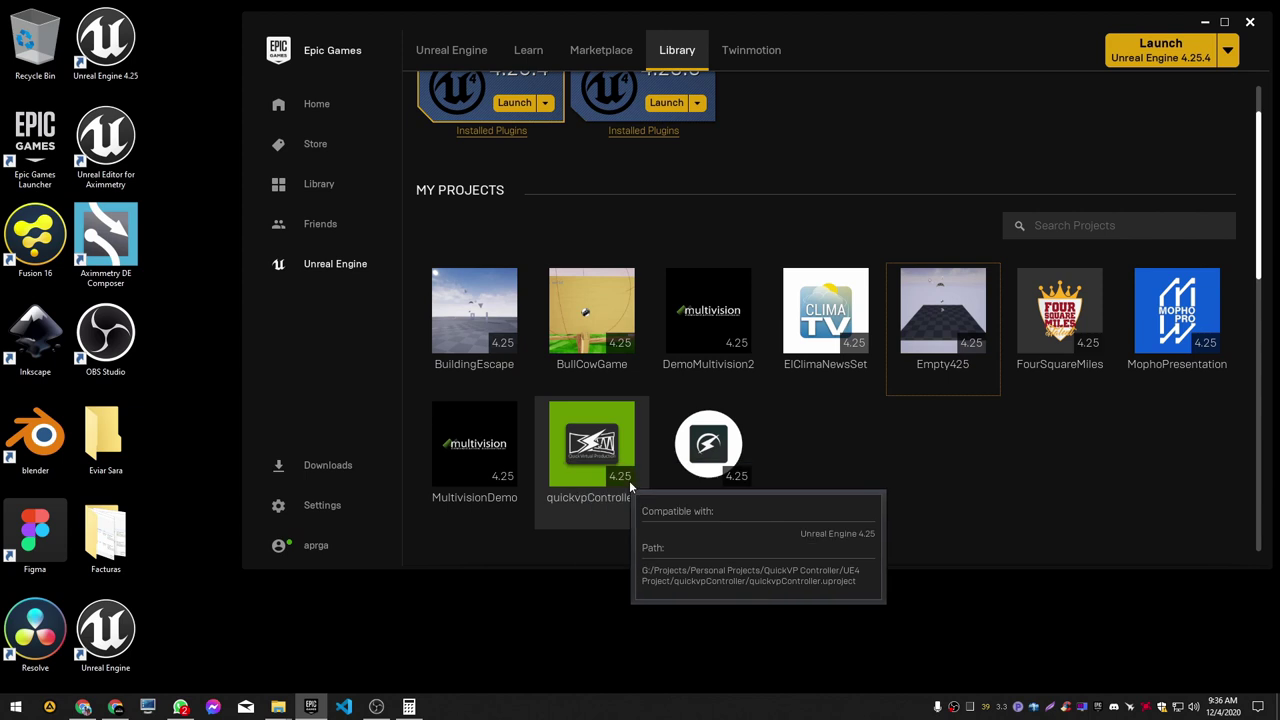
pyautogui.doubleClick(593, 450)
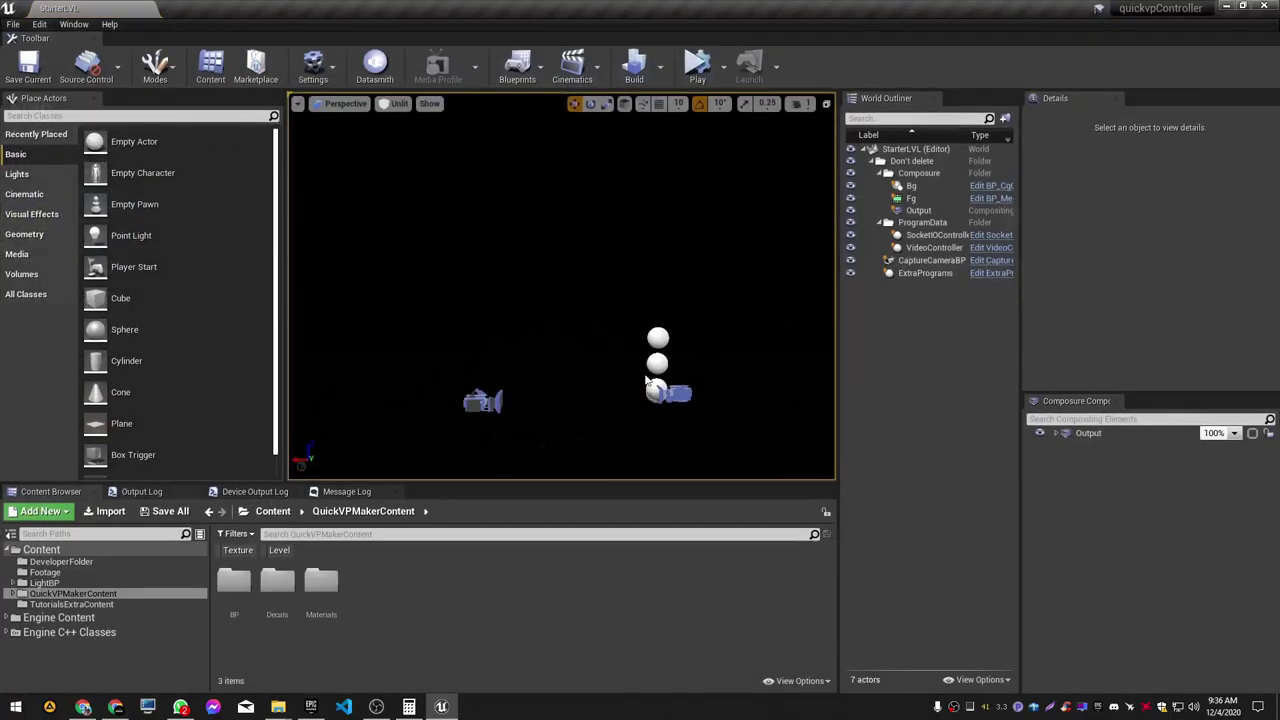
pyautogui.moveTo(701, 381); pyautogui.dragTo(721, 410, button='right')
pyautogui.click(1260, 632)
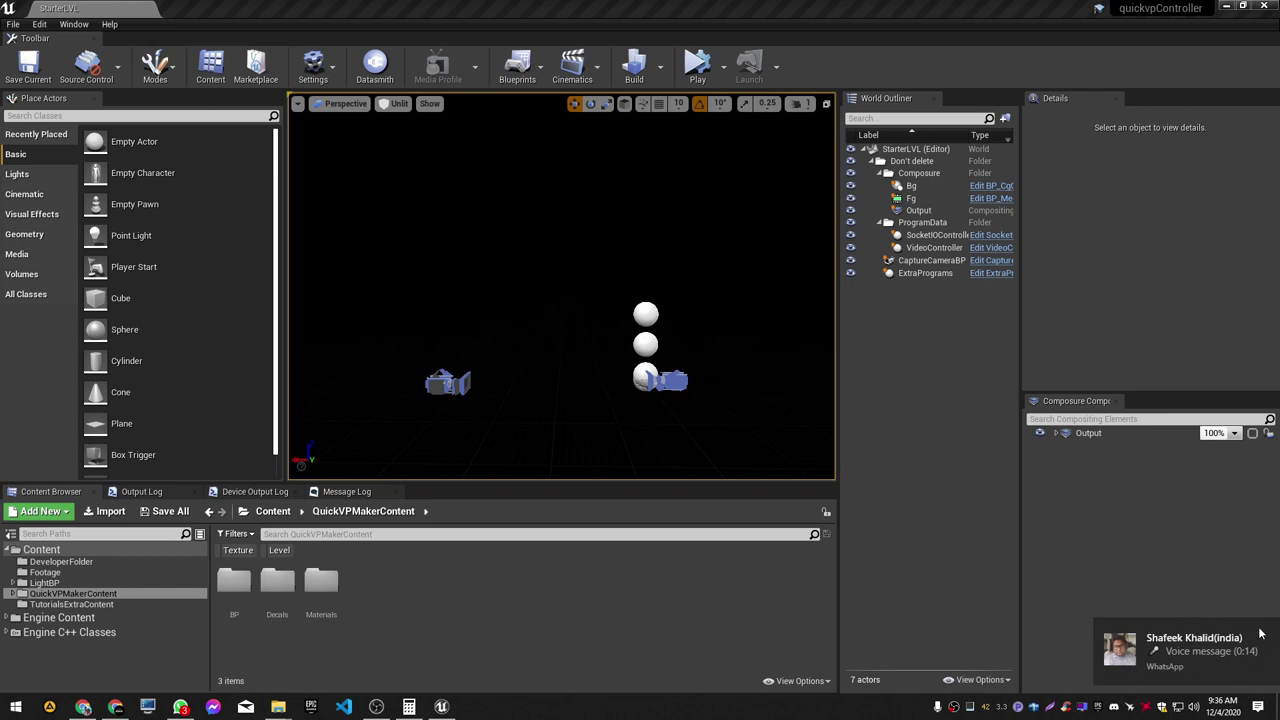
pyautogui.moveTo(700, 410)
pyautogui.mouseDown()
pyautogui.moveTo(742, 388)
pyautogui.moveTo(711, 396)
pyautogui.mouseUp()
pyautogui.moveTo(603, 384); pyautogui.dragTo(604, 385, button='right')
# Step: Start migrating the QuickVPMakerContent folder and accept all the assets listed in the report
pyautogui.click(52, 551)
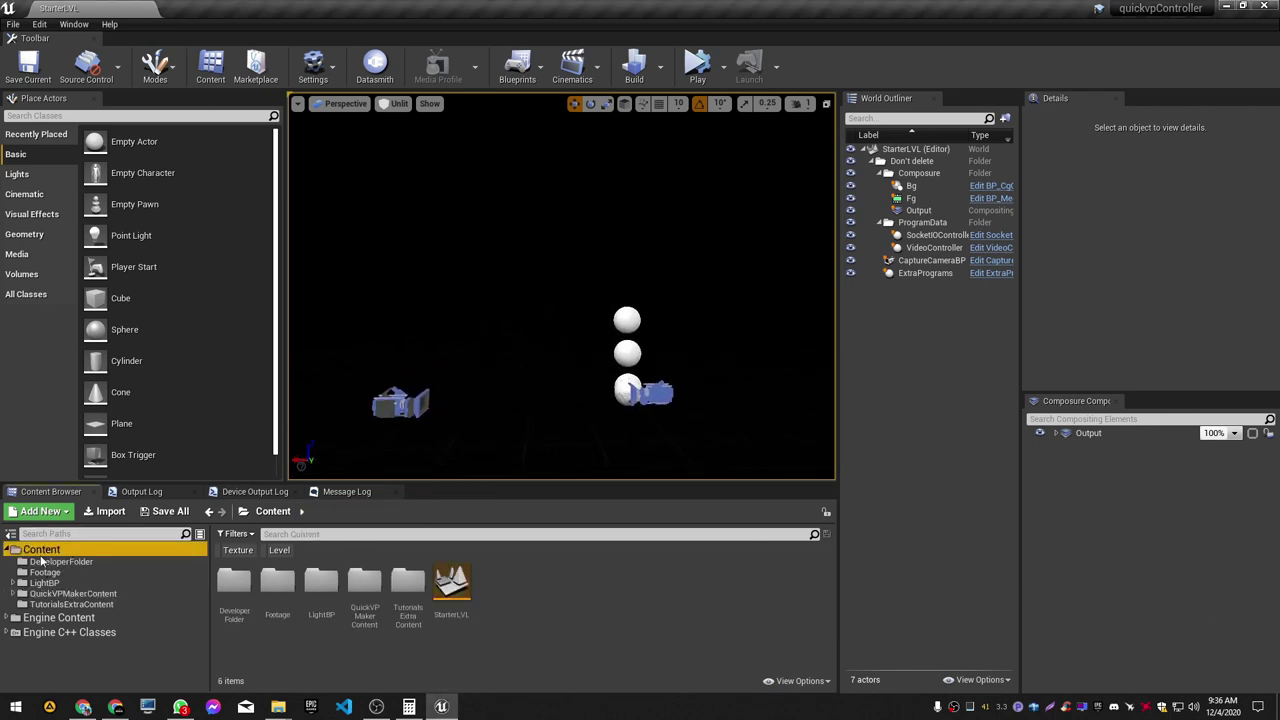
pyautogui.click(74, 595)
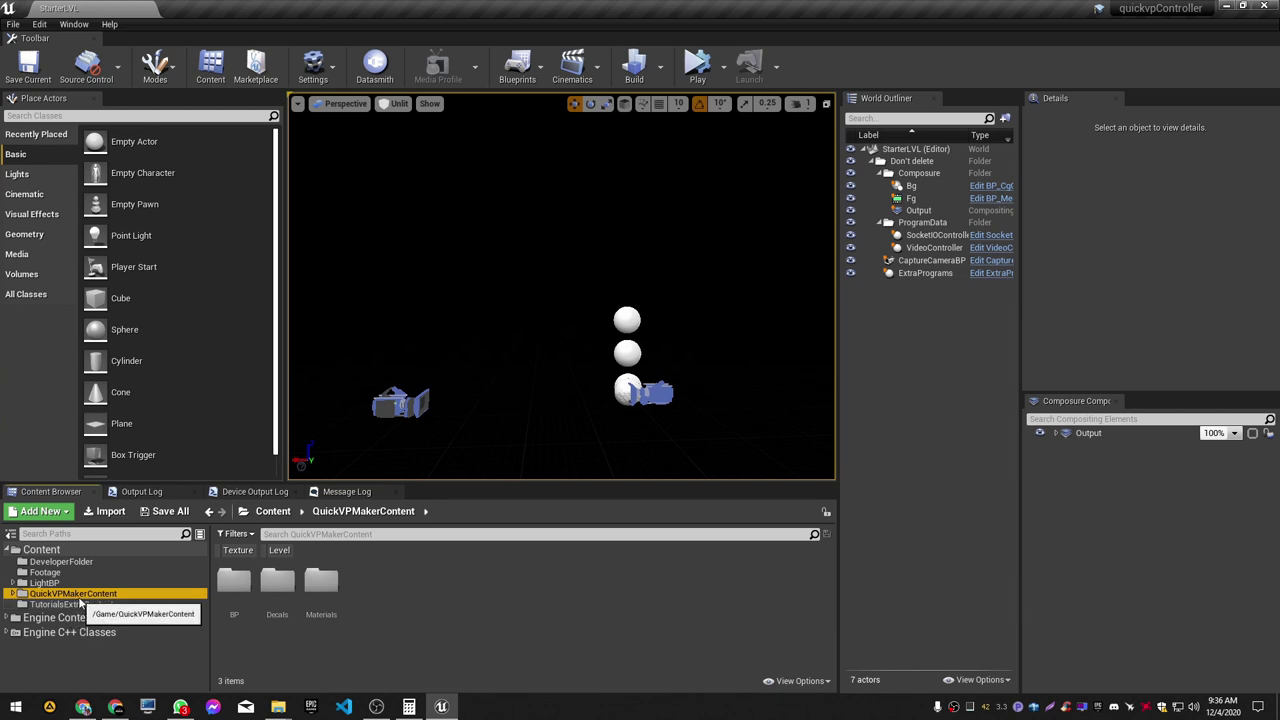
pyautogui.rightClick(71, 599)
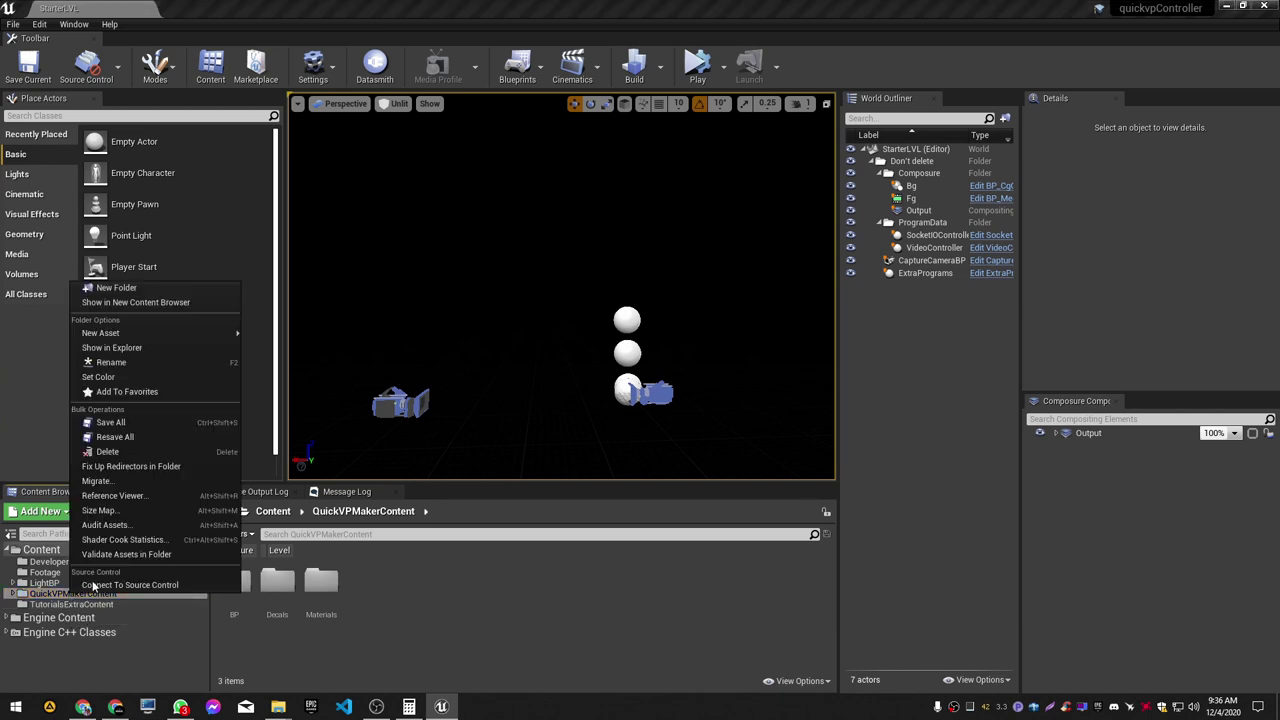
pyautogui.click(114, 484)
pyautogui.scroll(2, 587, 440)
pyautogui.scroll(-1, 607, 464)
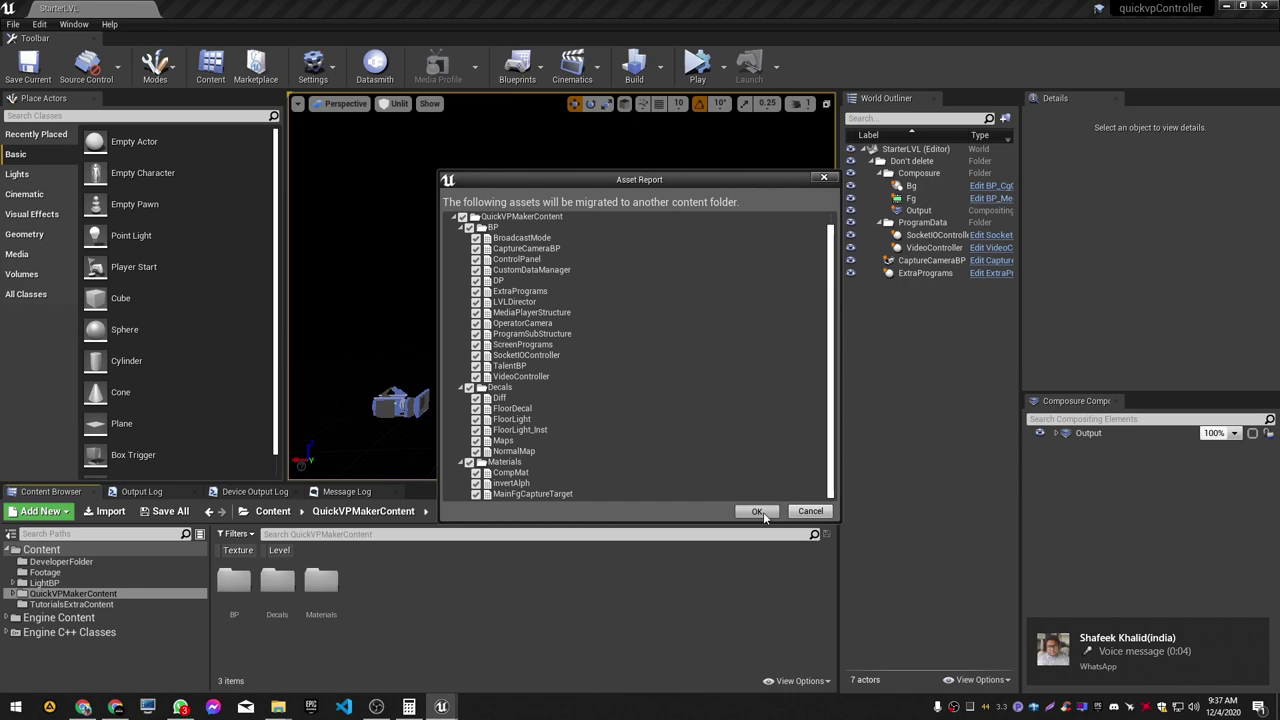
pyautogui.click(757, 511)
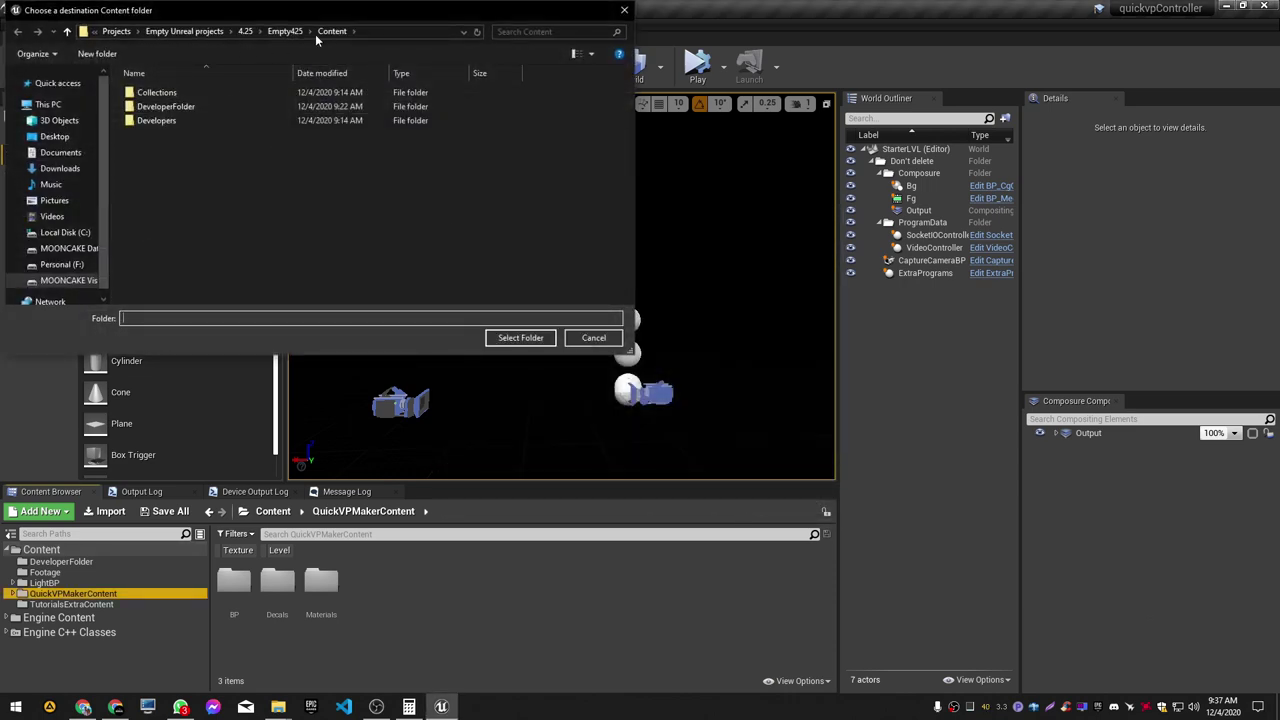
# Step: Choose the Empty425 project's Content folder as the migration destination
pyautogui.moveTo(292, 13); pyautogui.dragTo(455, 166)
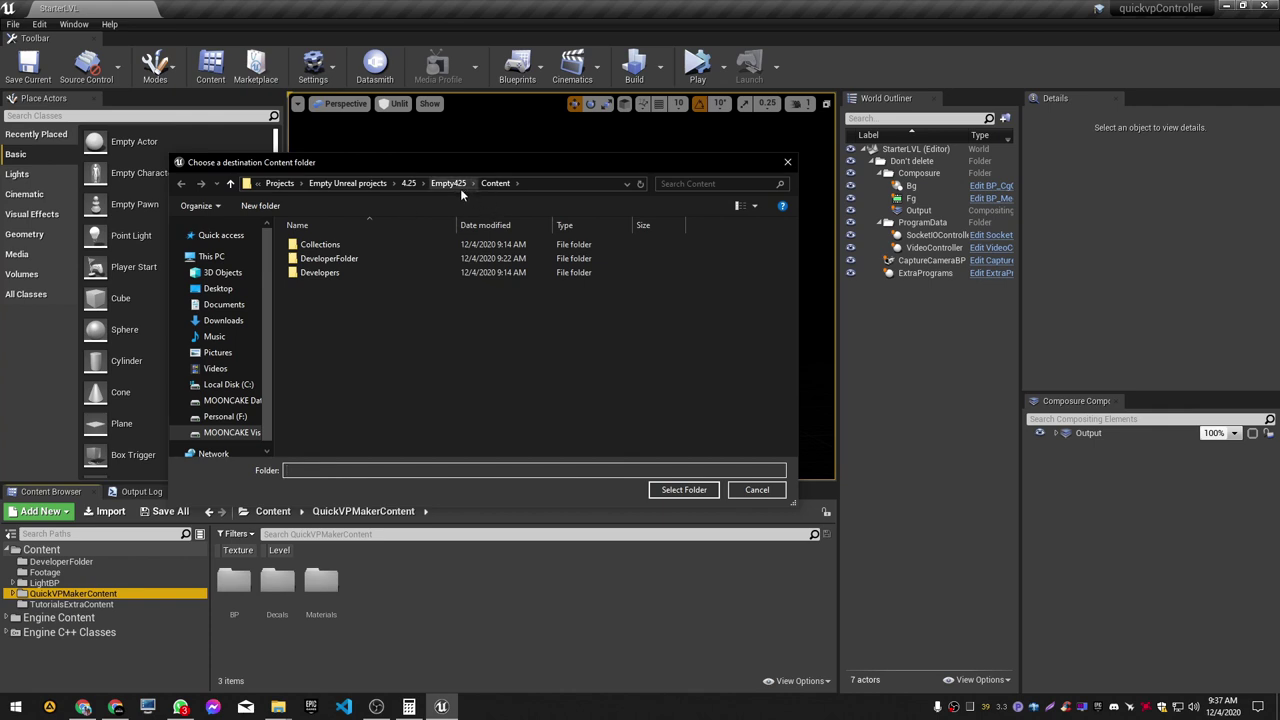
pyautogui.click(448, 184)
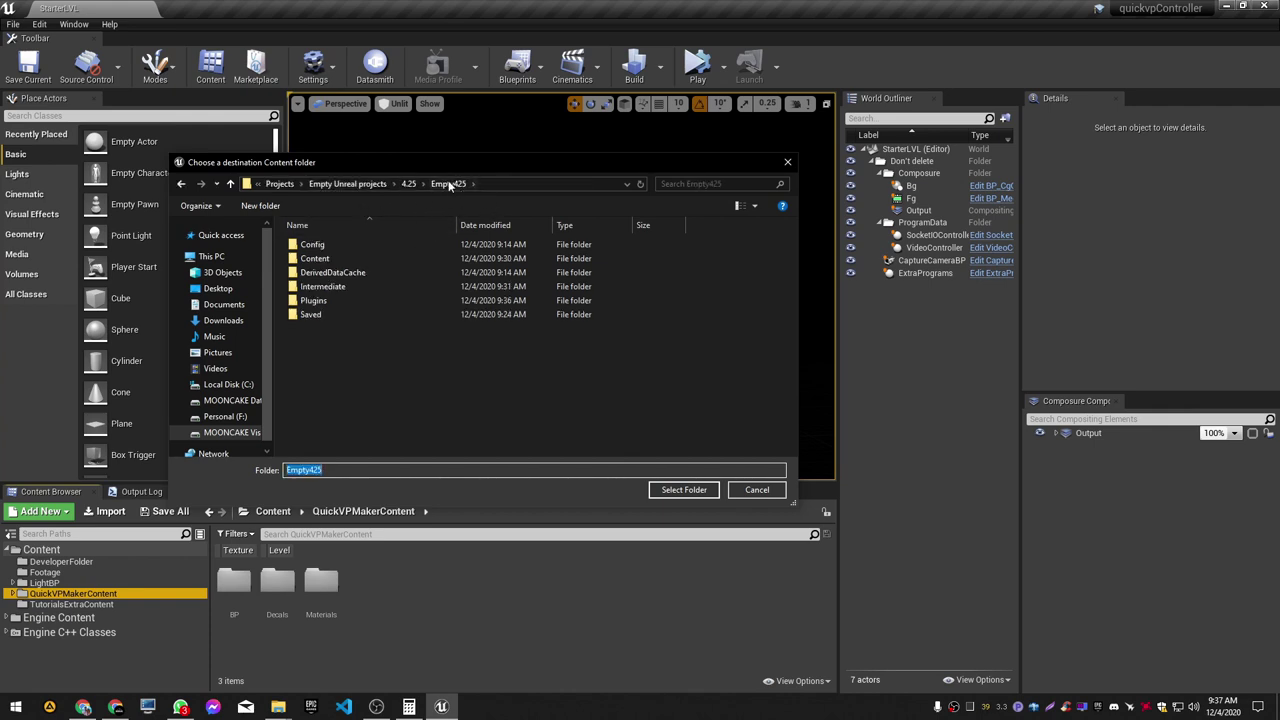
pyautogui.click(407, 184)
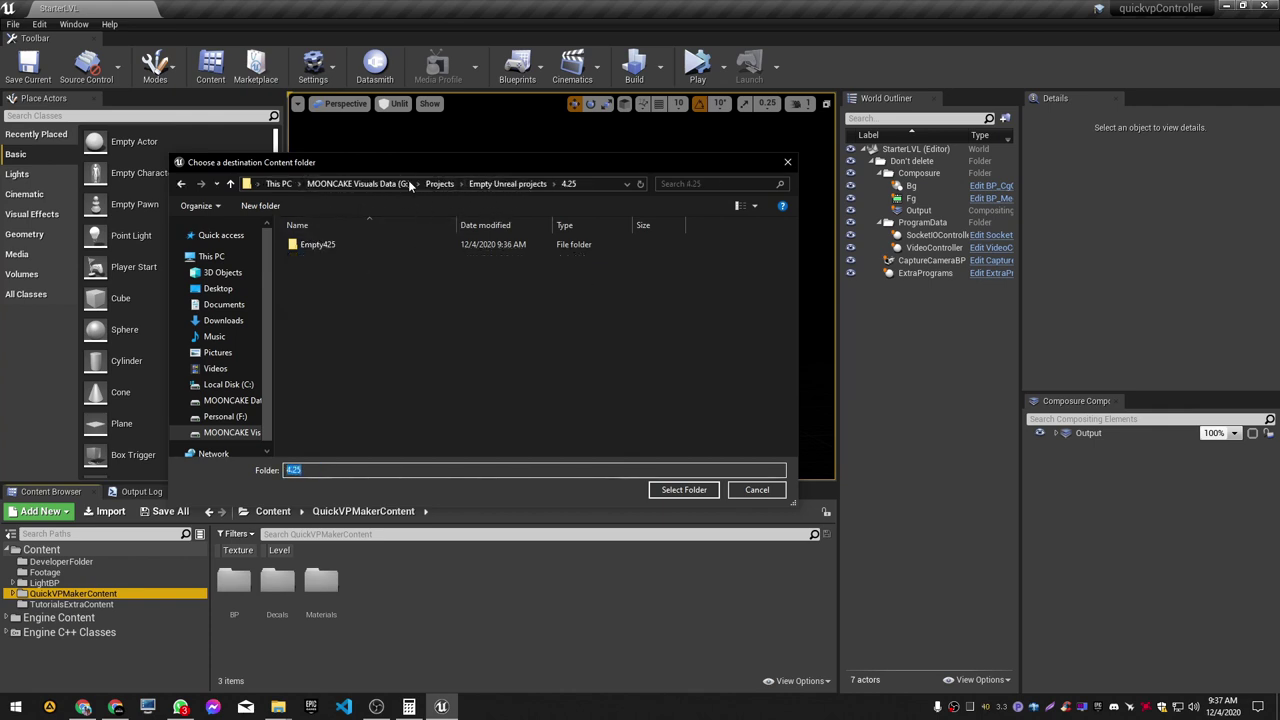
pyautogui.doubleClick(324, 248)
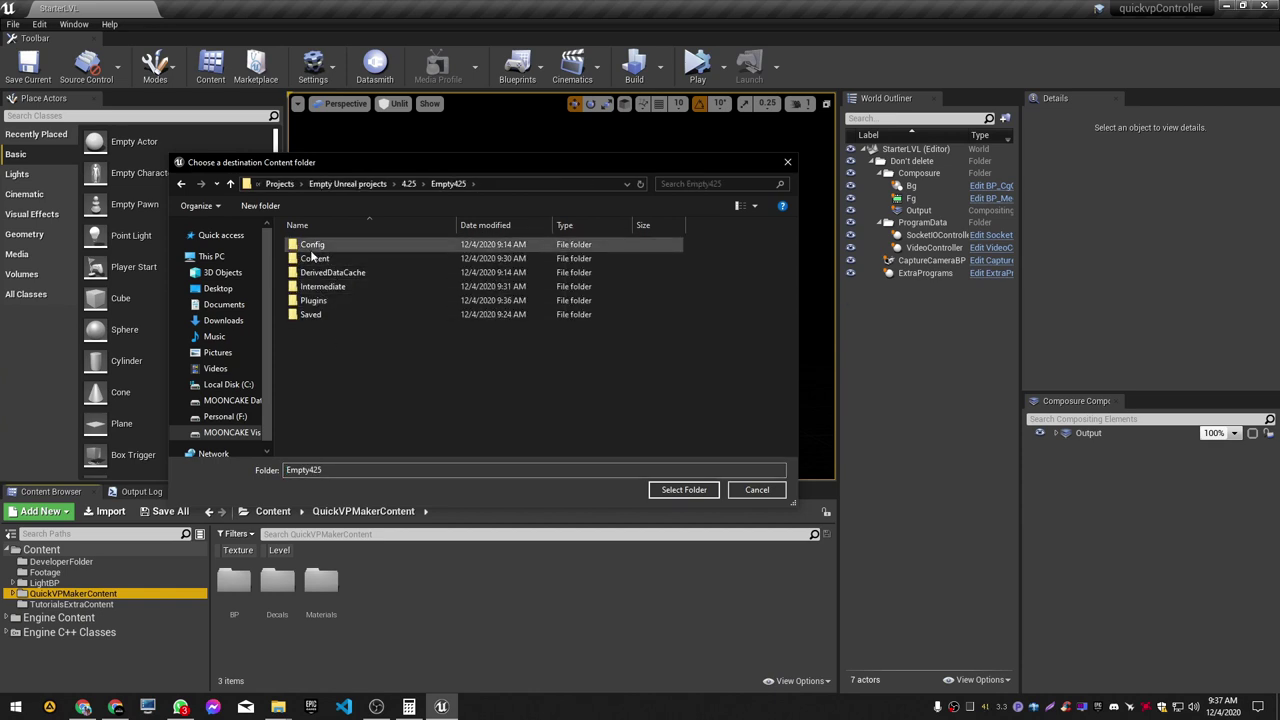
pyautogui.doubleClick(314, 260)
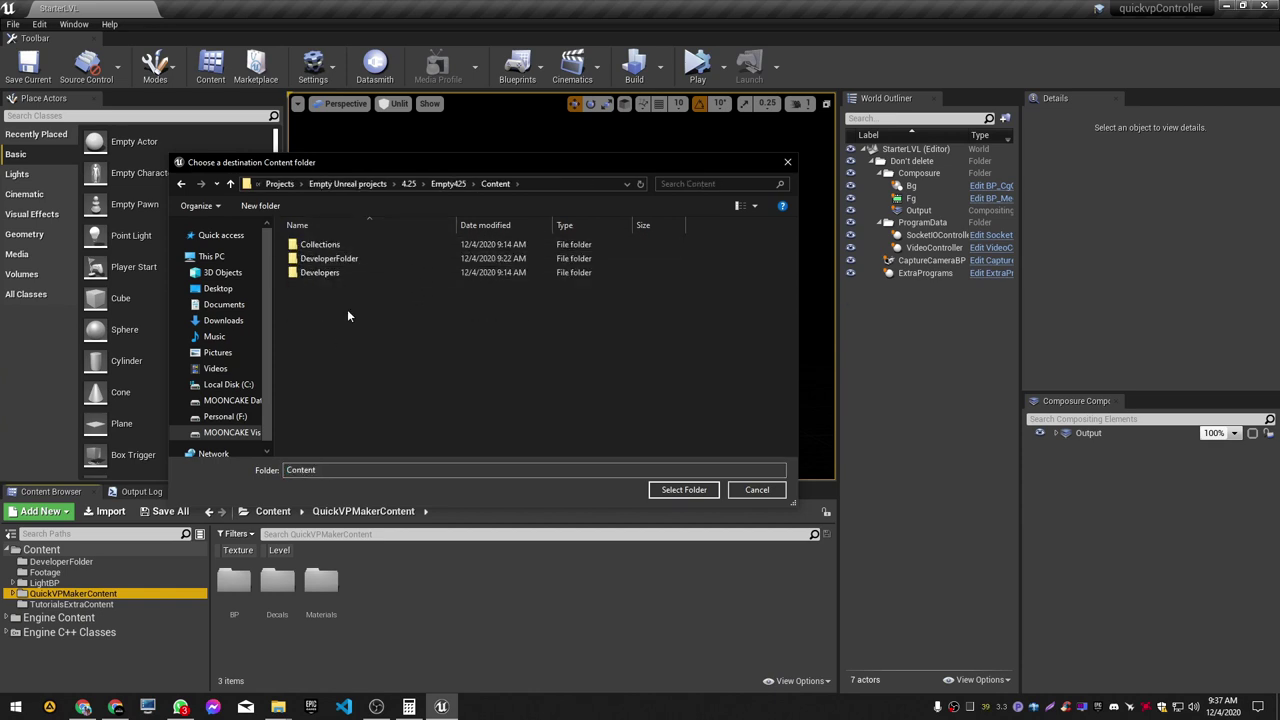
pyautogui.click(704, 490)
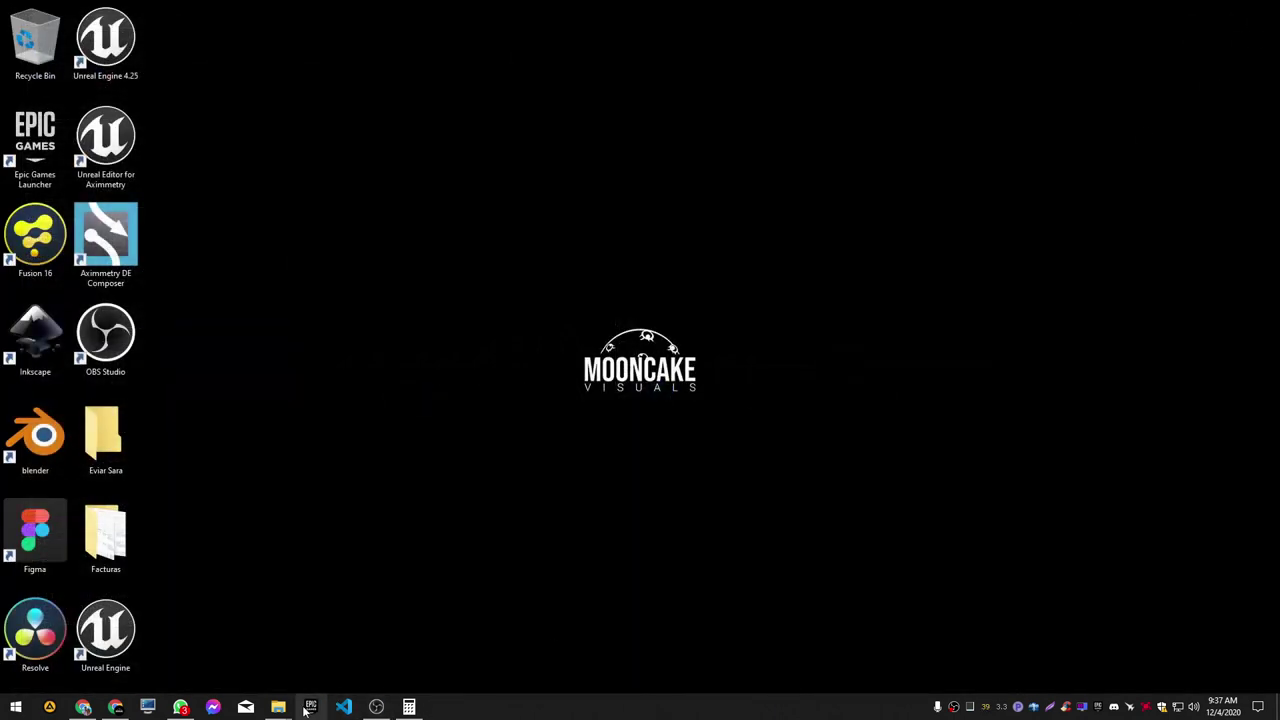
# Step: Open the Empty425 project from the Epic Games Launcher library and display the contents of its QuickVPMakerContent folder
pyautogui.click(307, 710)
pyautogui.click(679, 51)
pyautogui.scroll(-1, 708, 425)
pyautogui.doubleClick(938, 420)
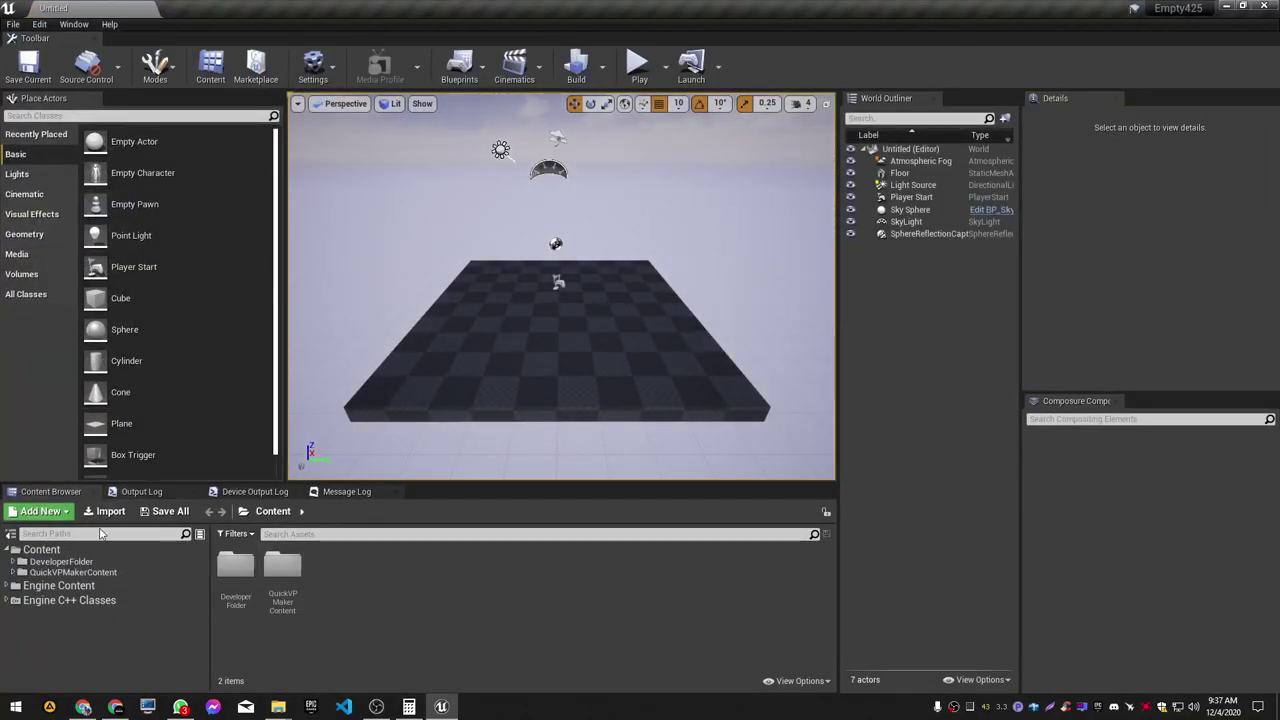
pyautogui.click(45, 550)
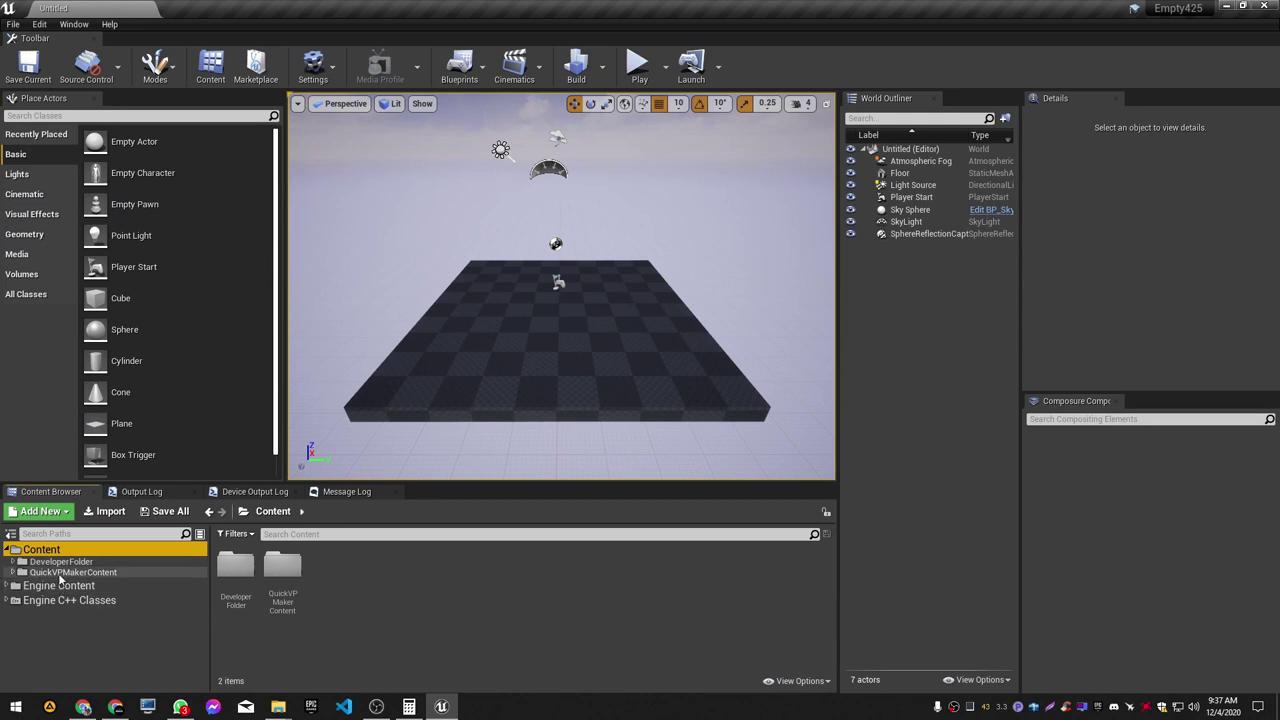
pyautogui.click(67, 572)
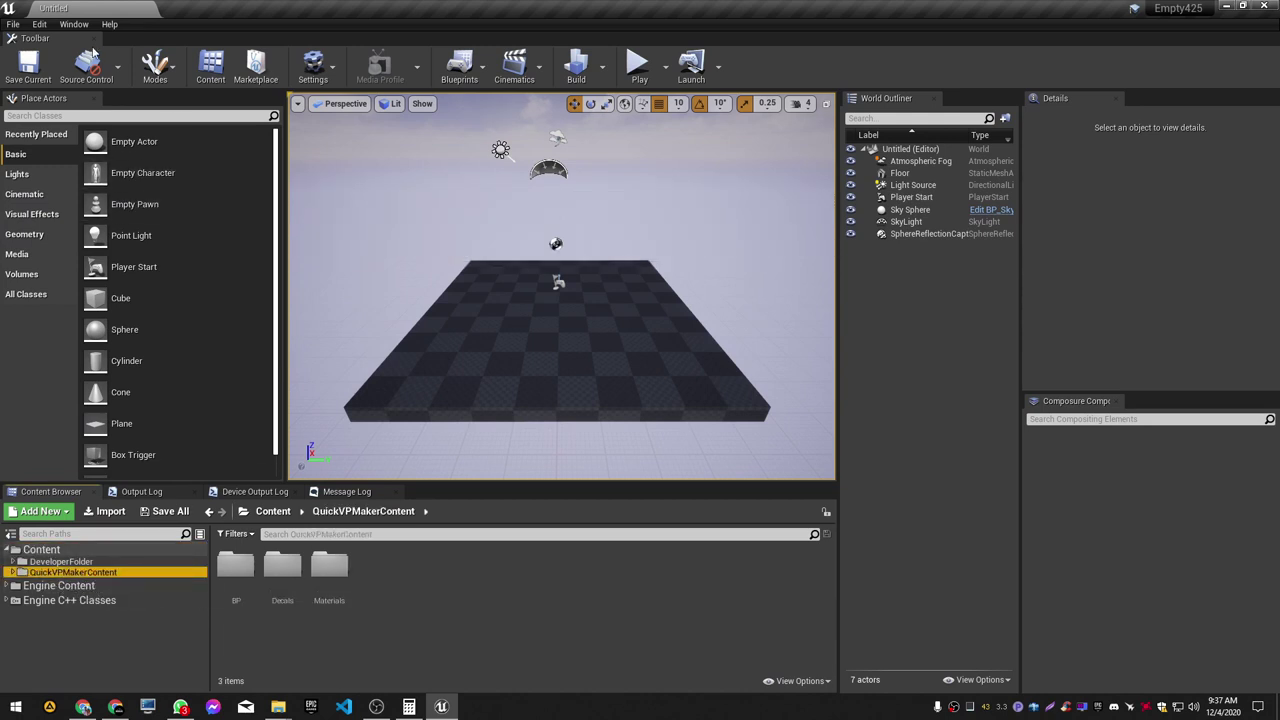
# Step: Open the plugin manager and check the project's own Networking plugins
pyautogui.click(42, 25)
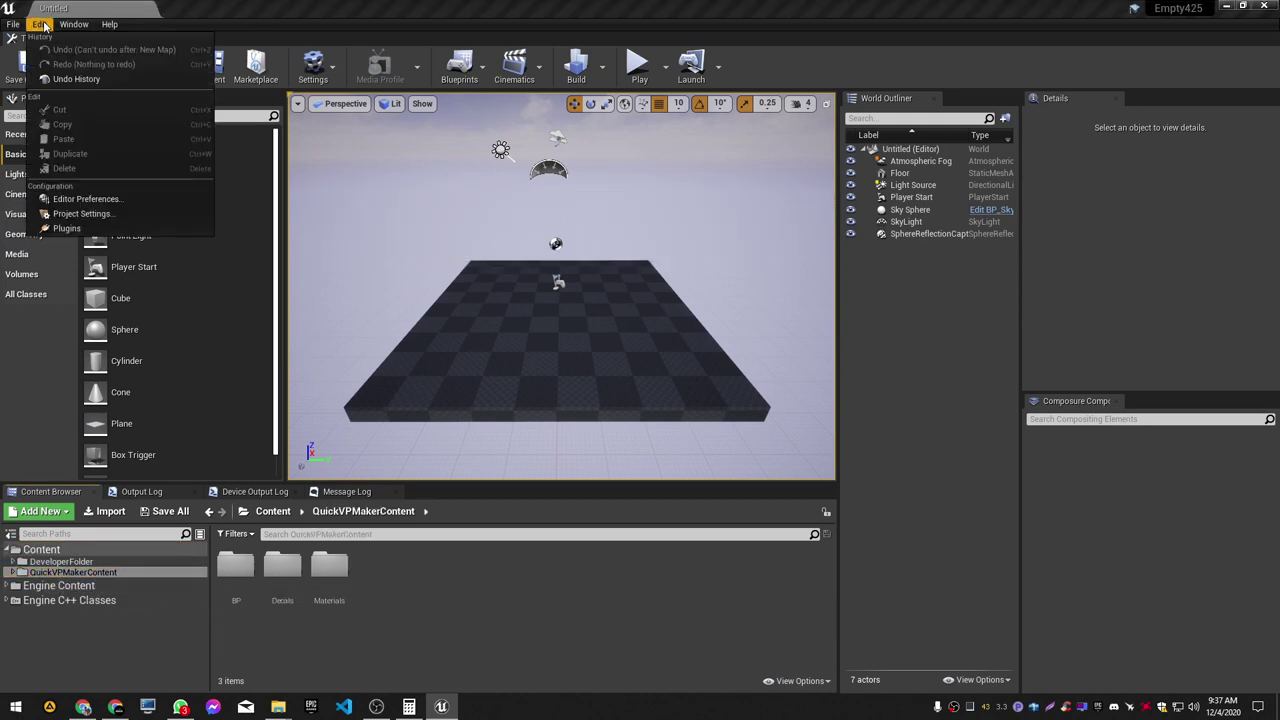
pyautogui.click(68, 228)
pyautogui.scroll(-12, 313, 552)
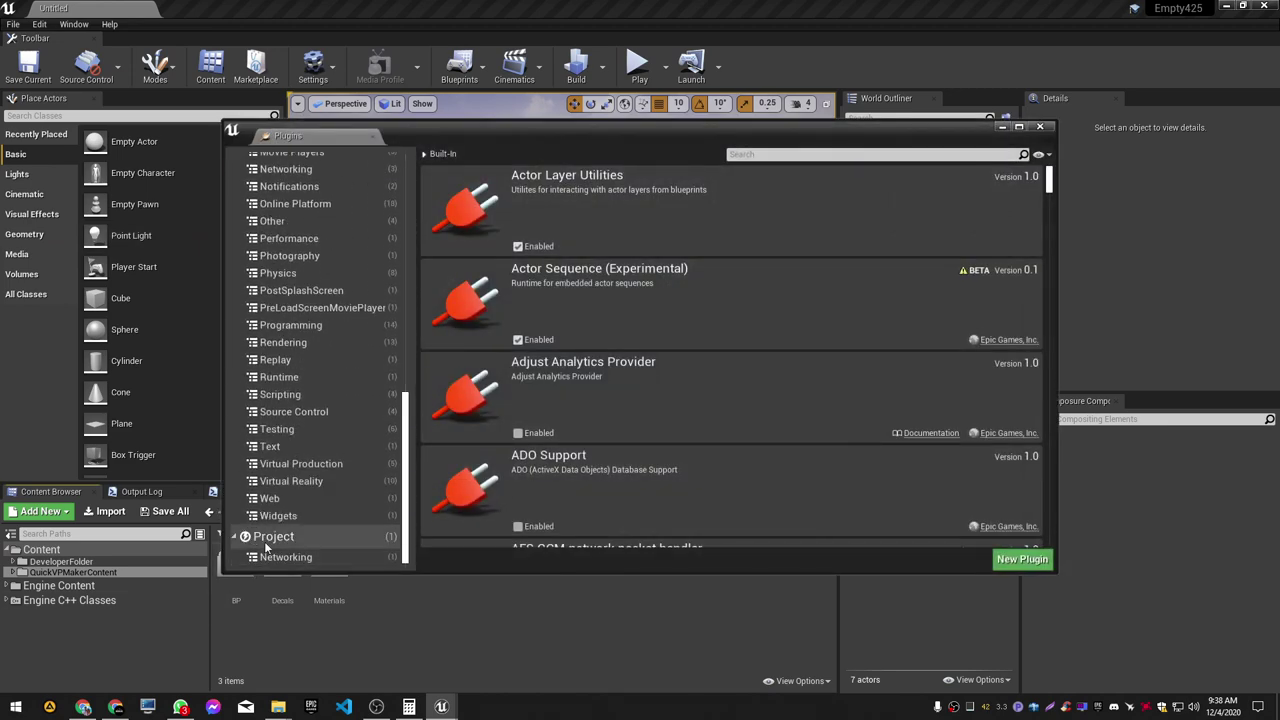
pyautogui.click(312, 538)
pyautogui.click(305, 560)
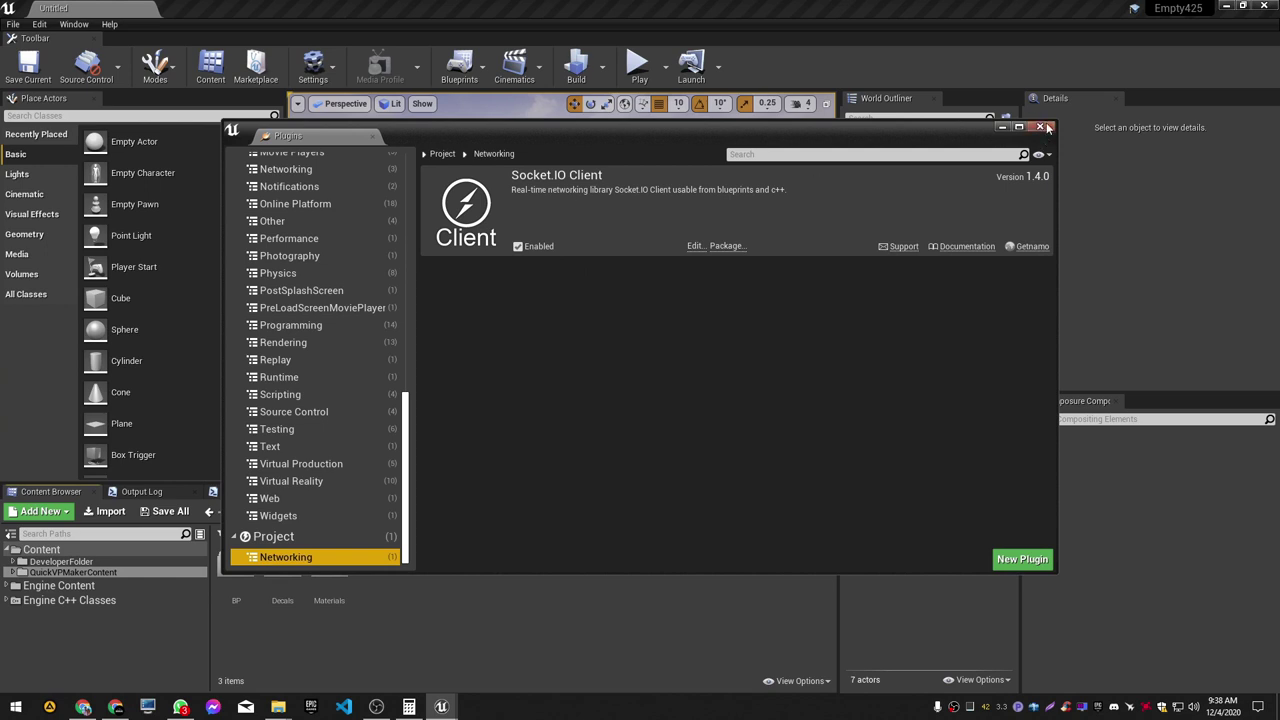
# Step: Search the built-in plugins for "composure" to check whether the Composure plugin is enabled
pyautogui.scroll(12, 345, 433)
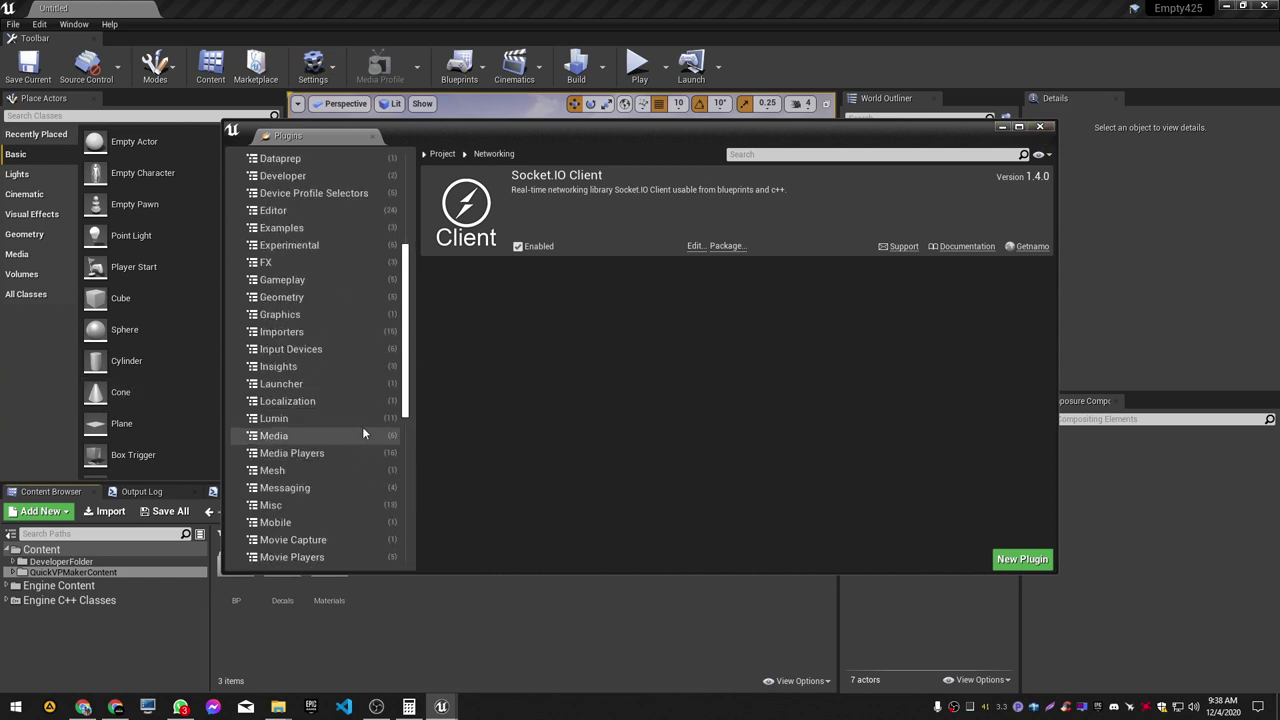
pyautogui.click(856, 155)
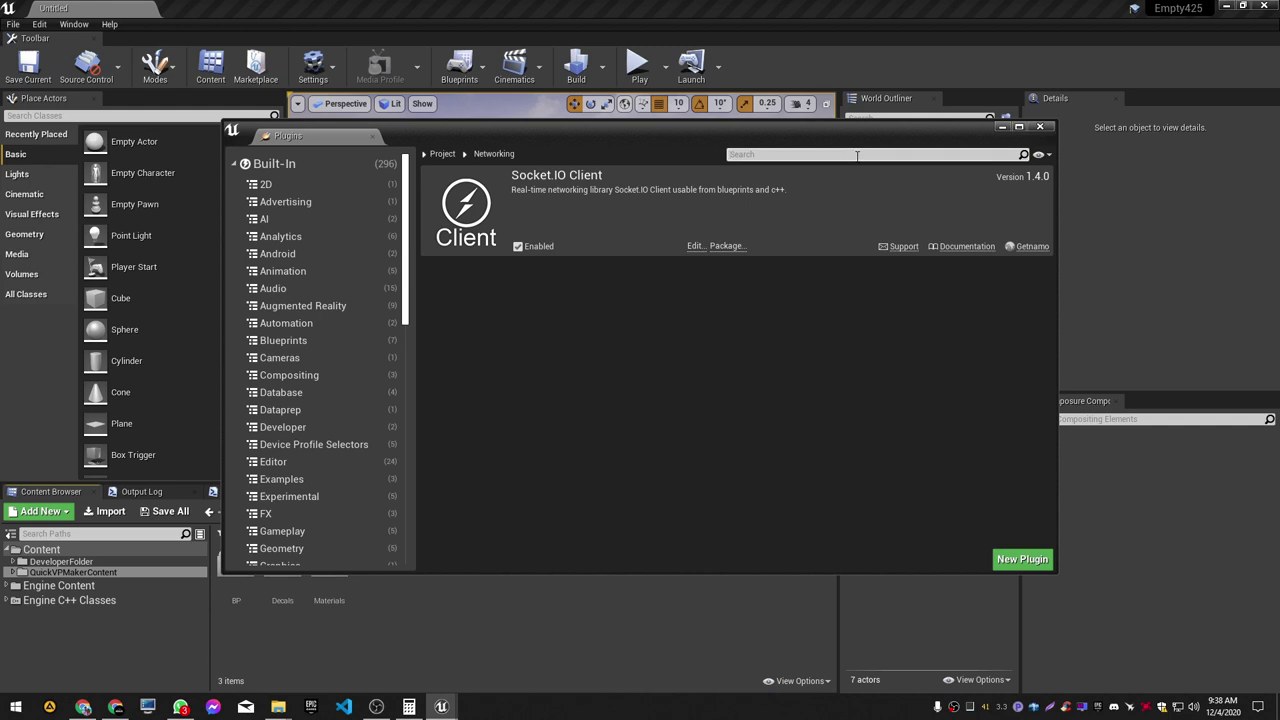
pyautogui.click(315, 165)
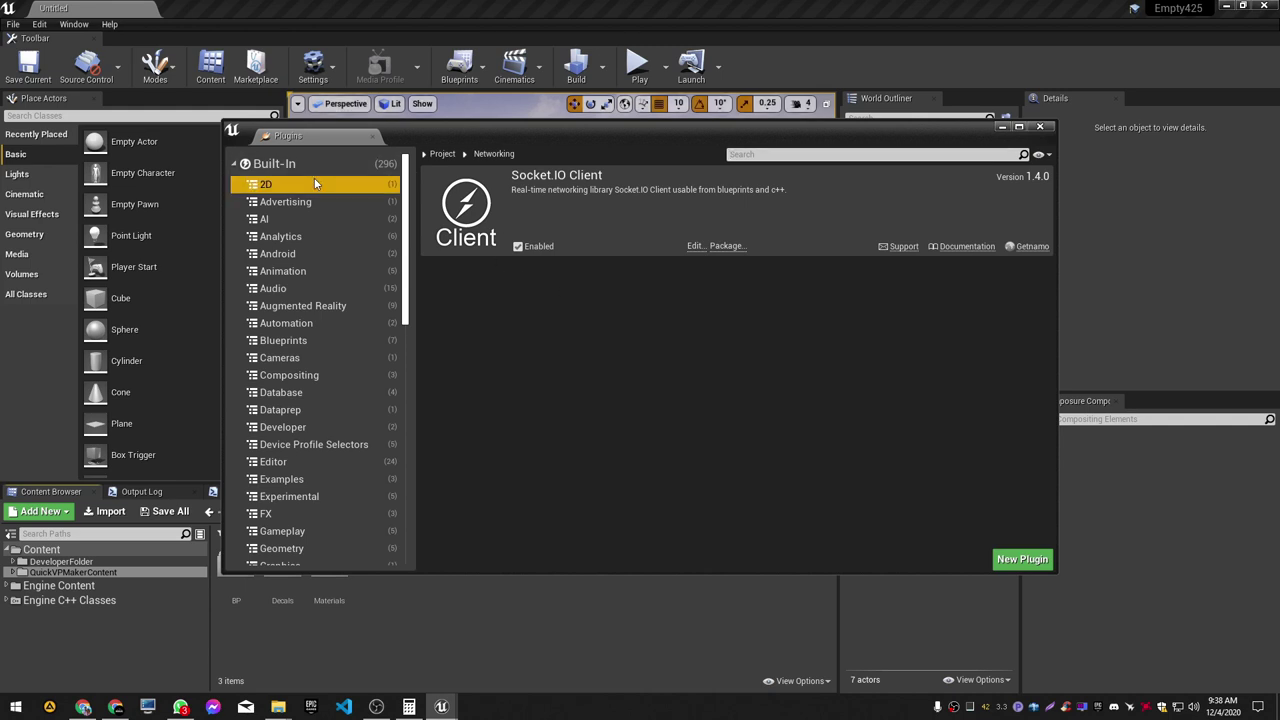
pyautogui.click(747, 155)
pyautogui.write('com')
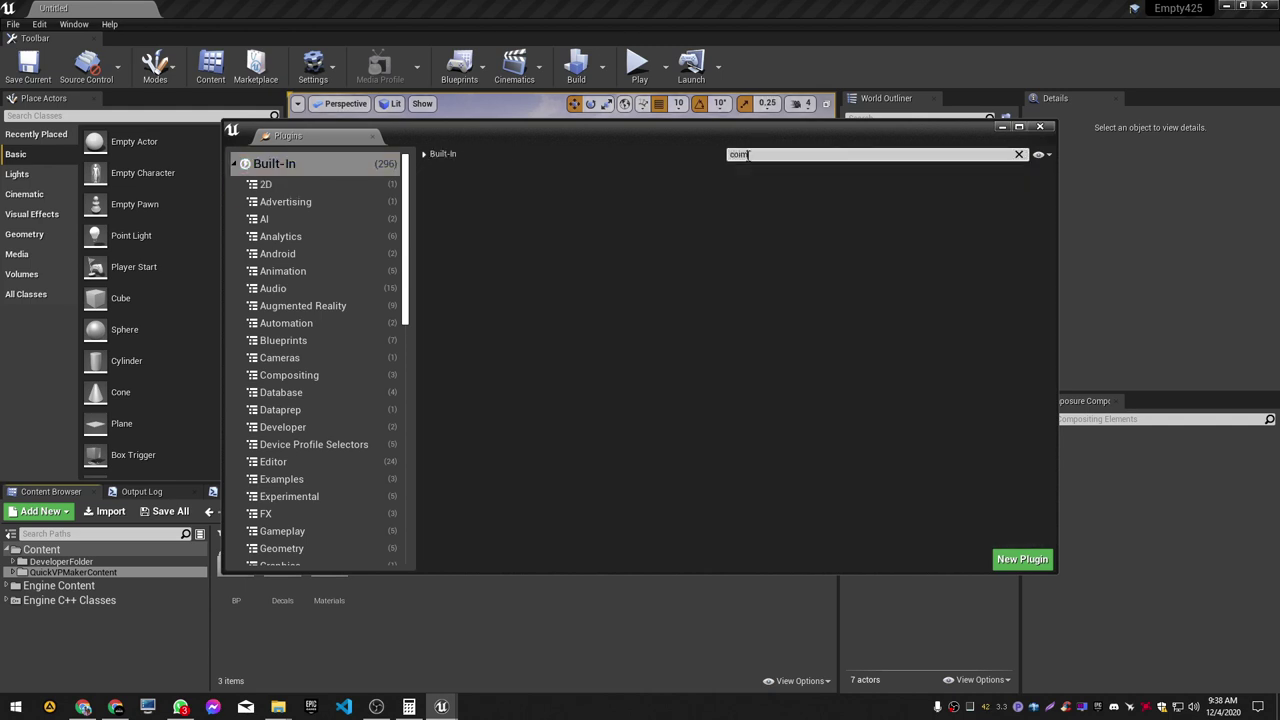
pyautogui.write('posure')
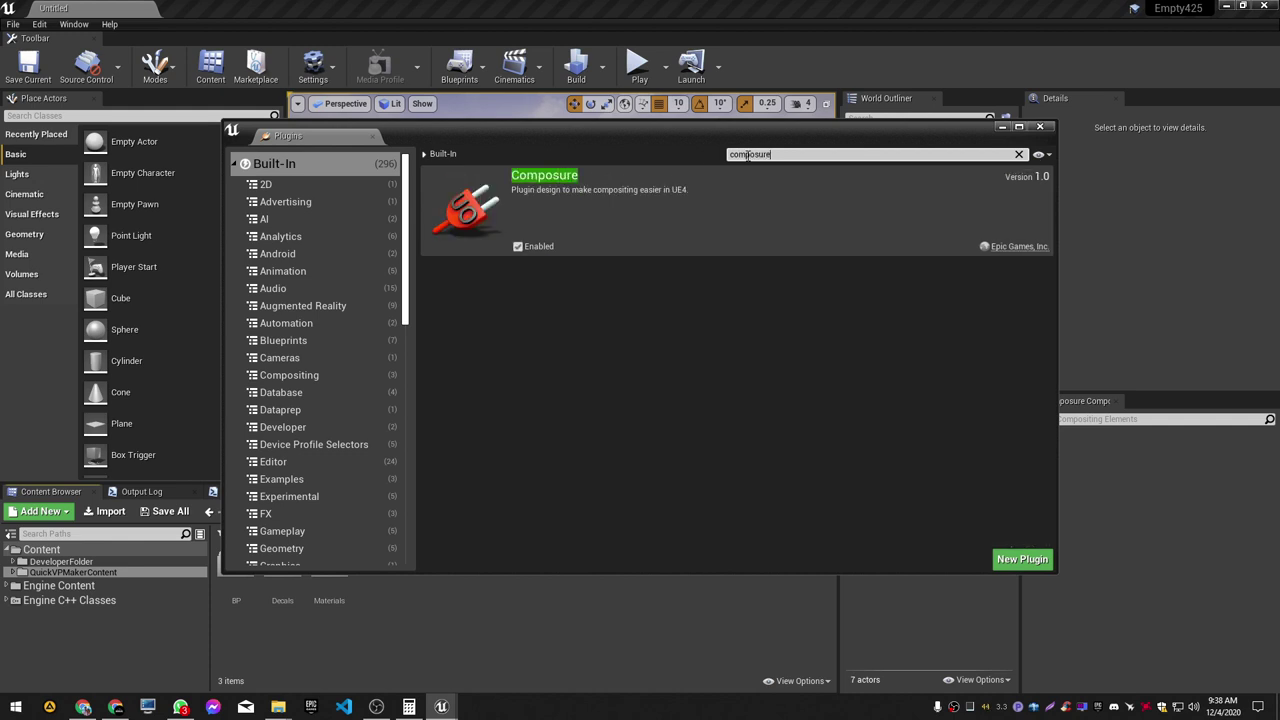
# Step: Search the built-in plugins for "media frame" to check the media framework plugins, and close the plugin manager
pyautogui.doubleClick(804, 155)
pyautogui.write('media frame')
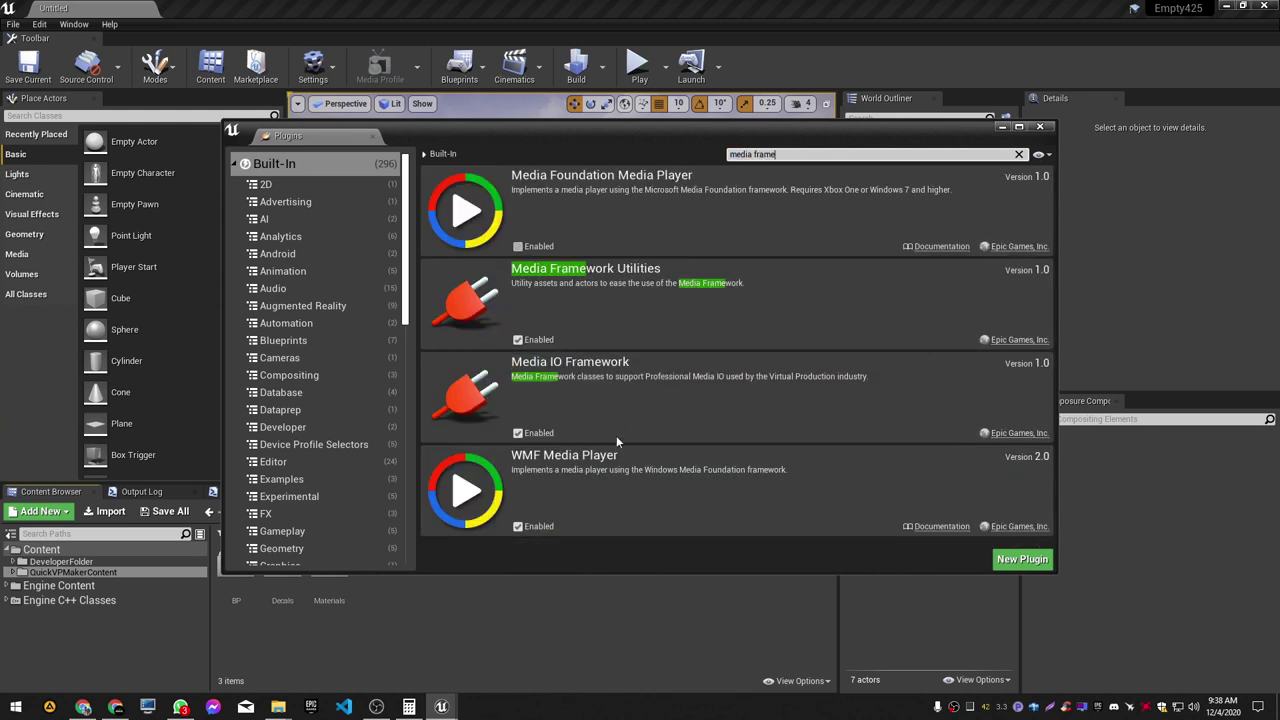
pyautogui.click(1019, 154)
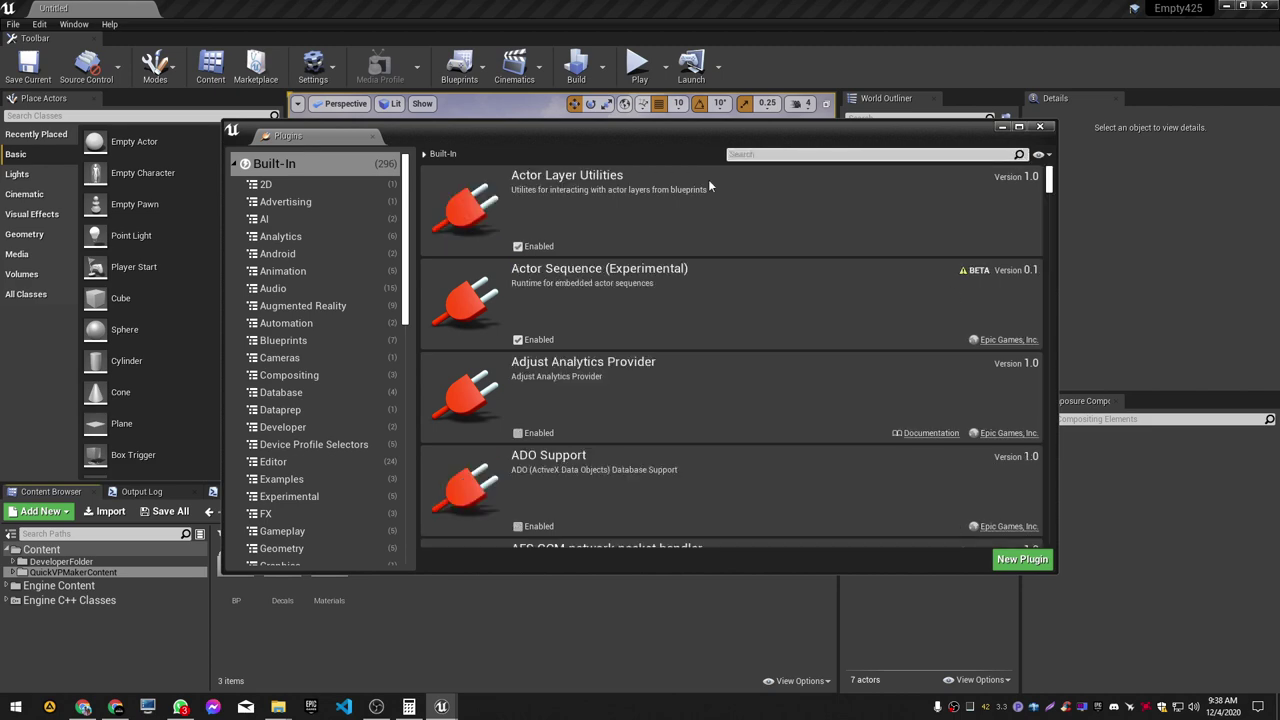
pyautogui.click(1041, 128)
# Step: Check the list of available editor windows for Composure Compositing
pyautogui.moveTo(561, 300)
pyautogui.mouseDown(button='right')
pyautogui.moveTo(555, 320)
pyautogui.moveTo(490, 350)
pyautogui.moveTo(450, 320)
pyautogui.moveTo(560, 290)
pyautogui.mouseUp(button='right')
pyautogui.rightClick(1068, 450)
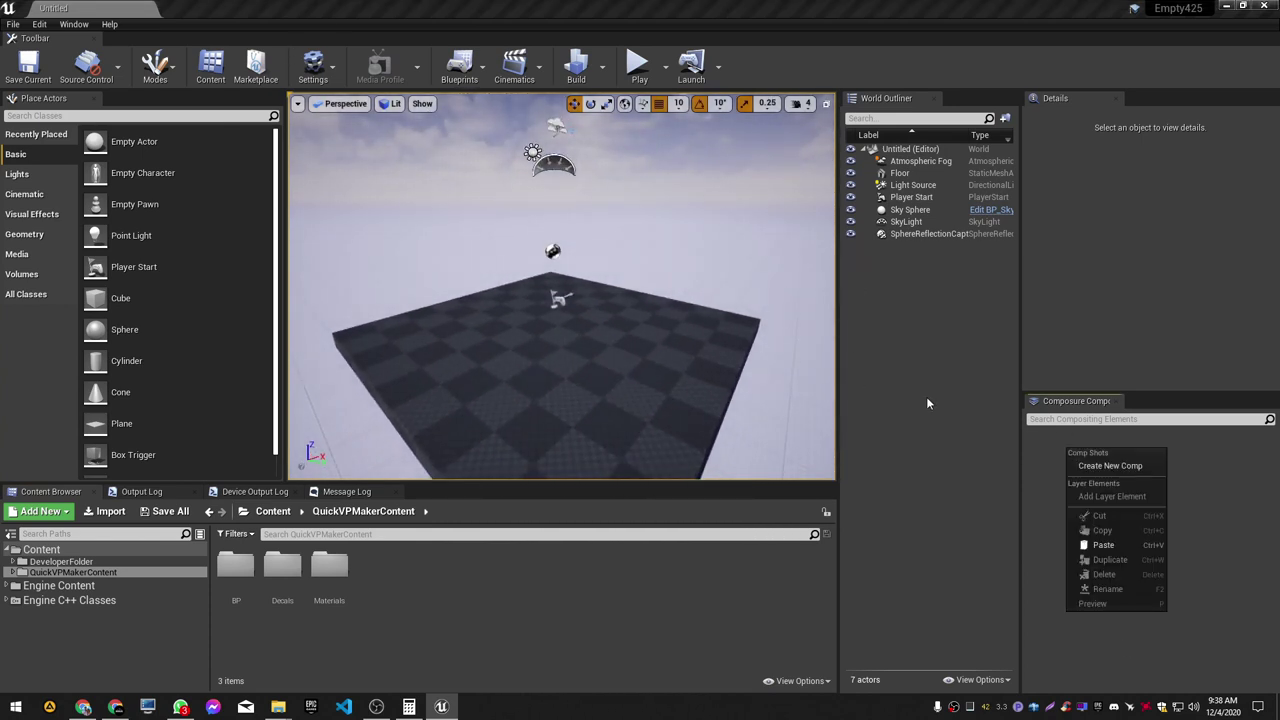
pyautogui.click(1080, 402)
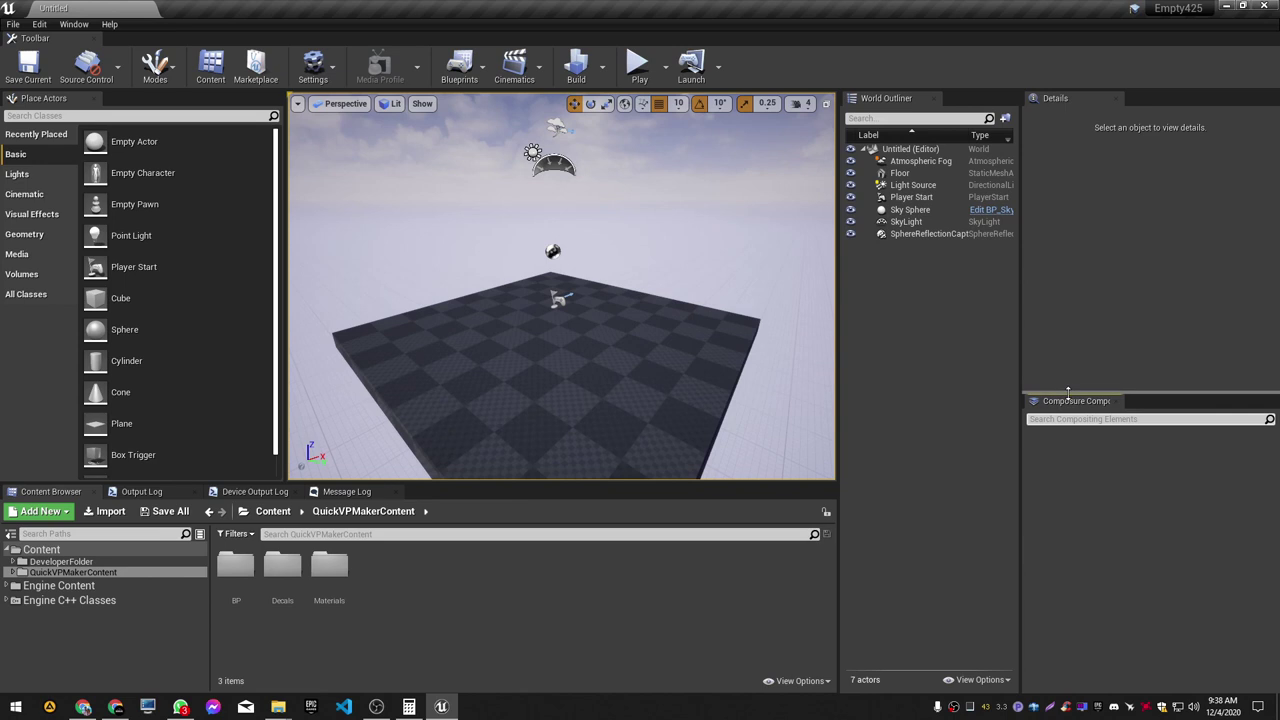
pyautogui.click(74, 25)
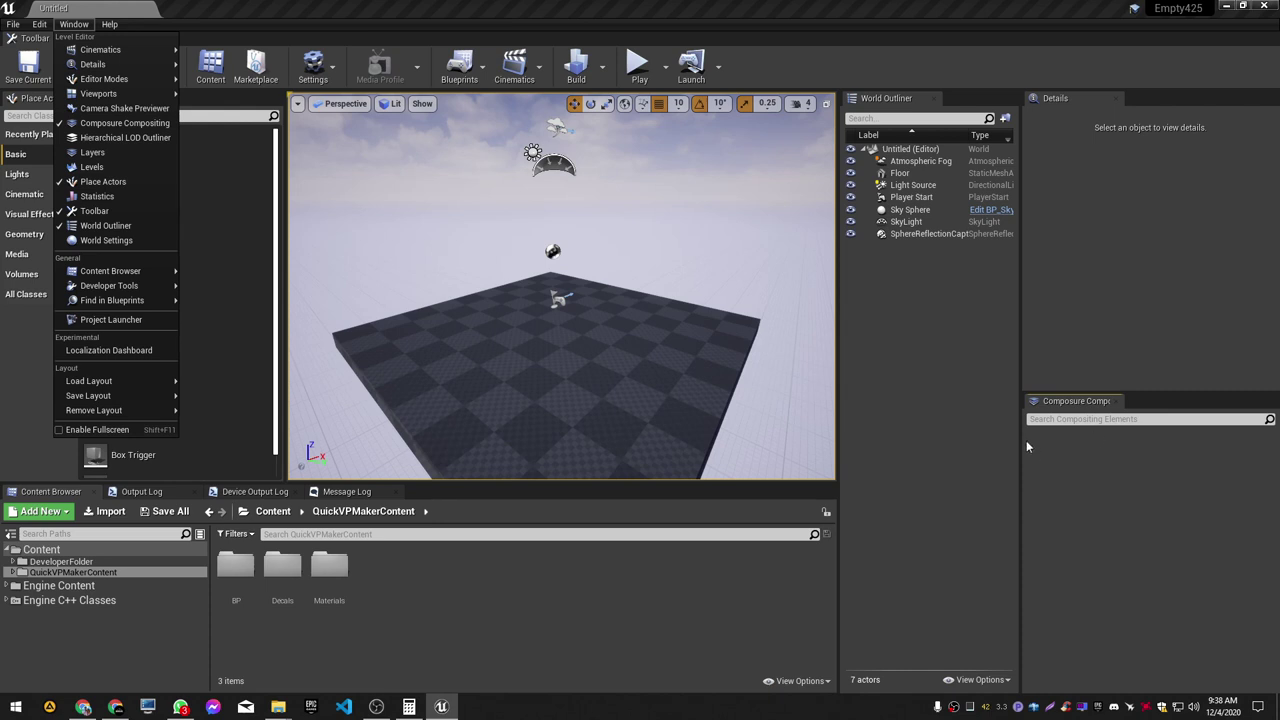
pyautogui.click(1090, 472)
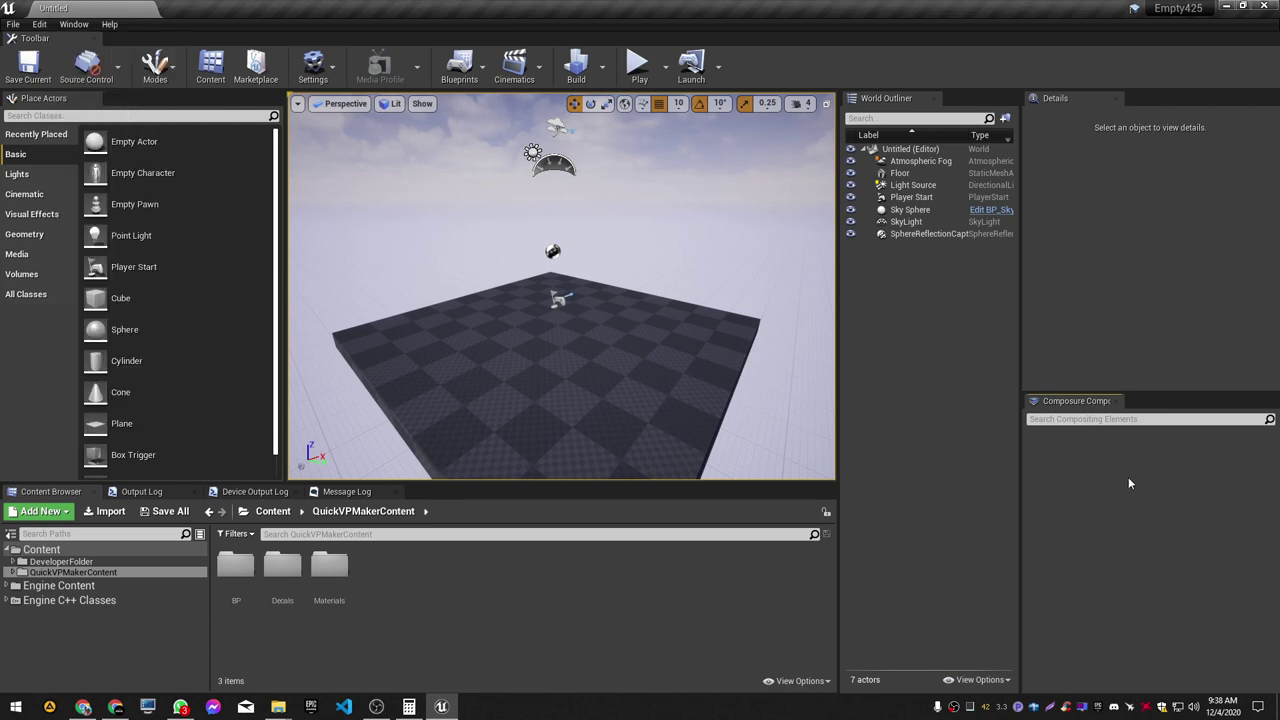
# Step: Create a new Empty Comp Shot in Composure Compositing and name it Output
pyautogui.rightClick(1073, 489)
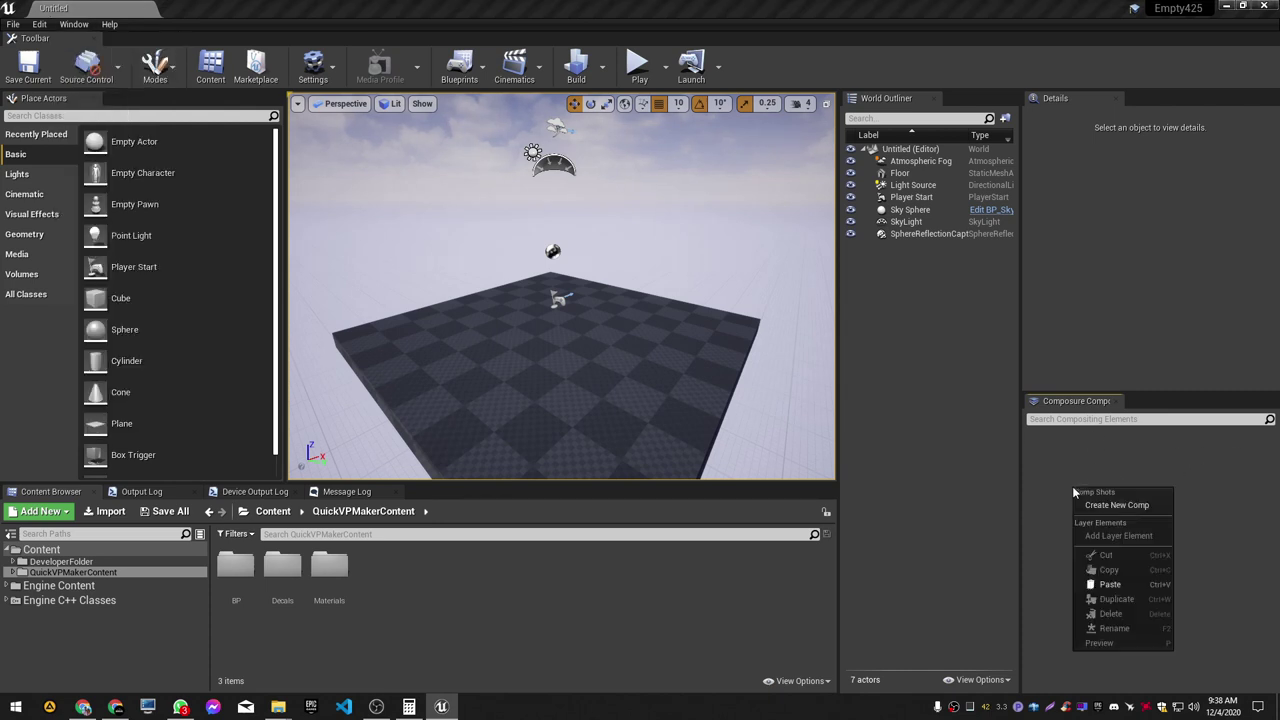
pyautogui.click(1128, 512)
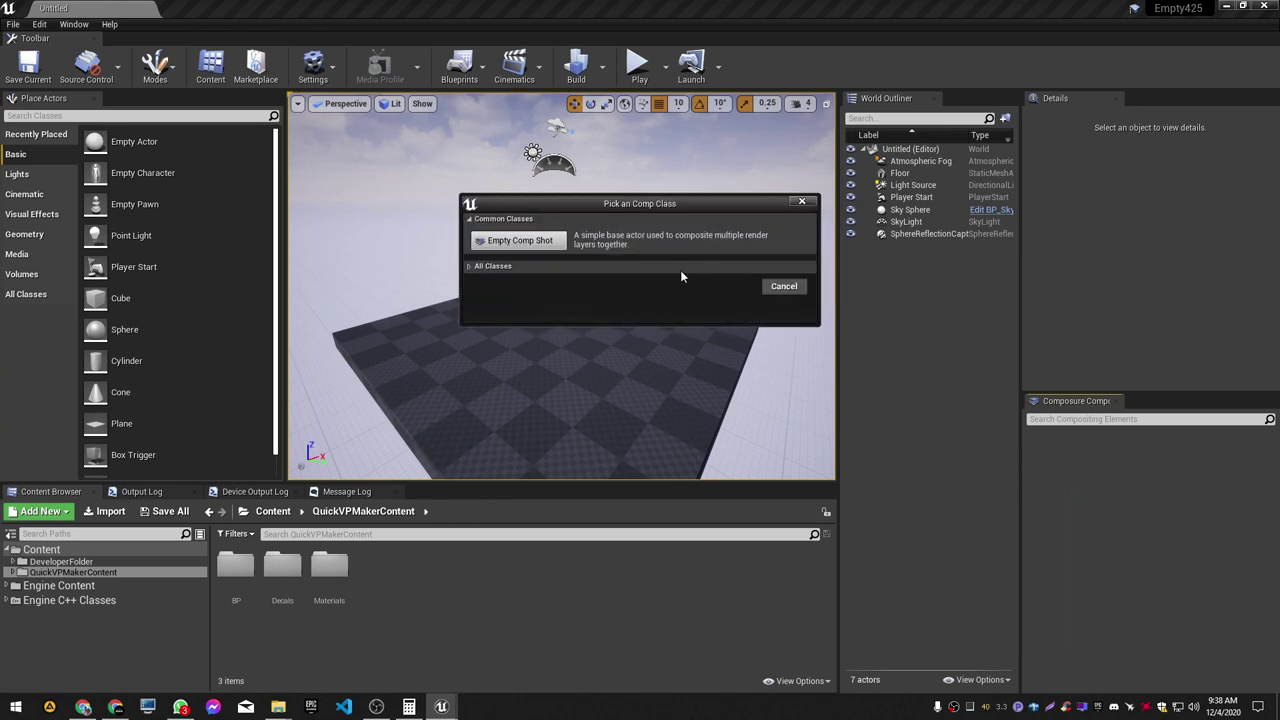
pyautogui.click(535, 242)
pyautogui.write('Output')
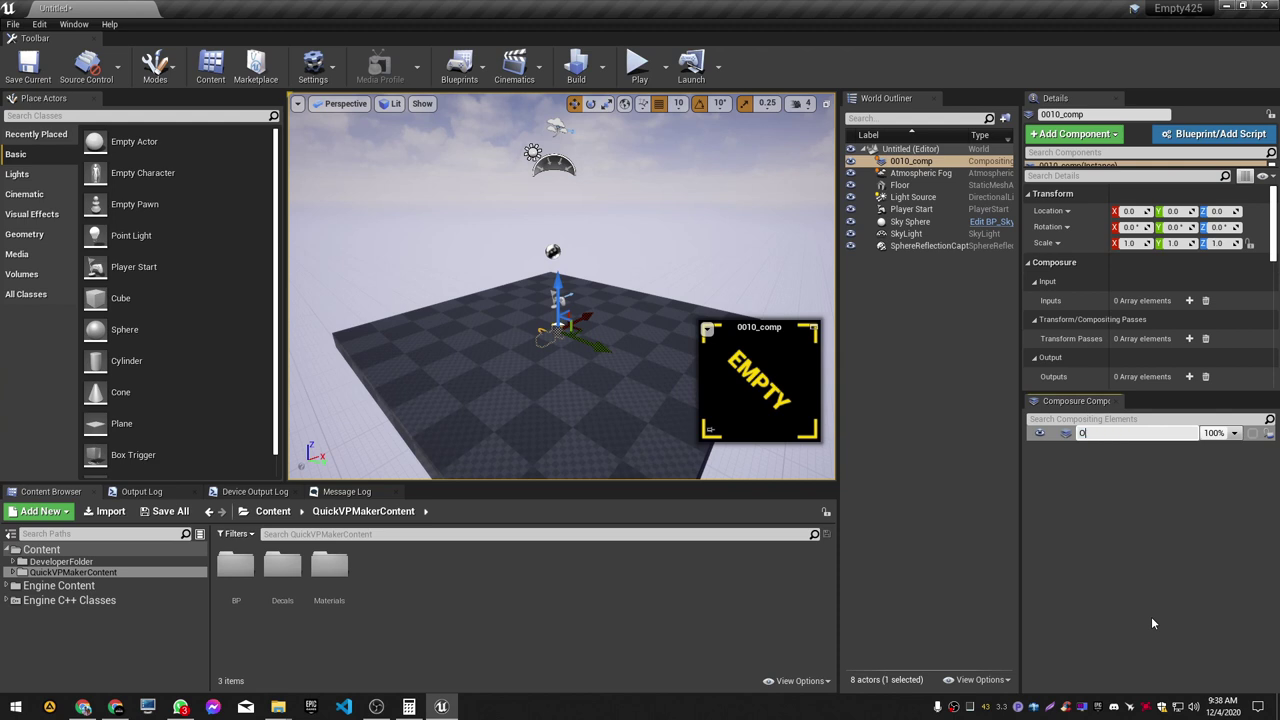
pyautogui.press('Return')
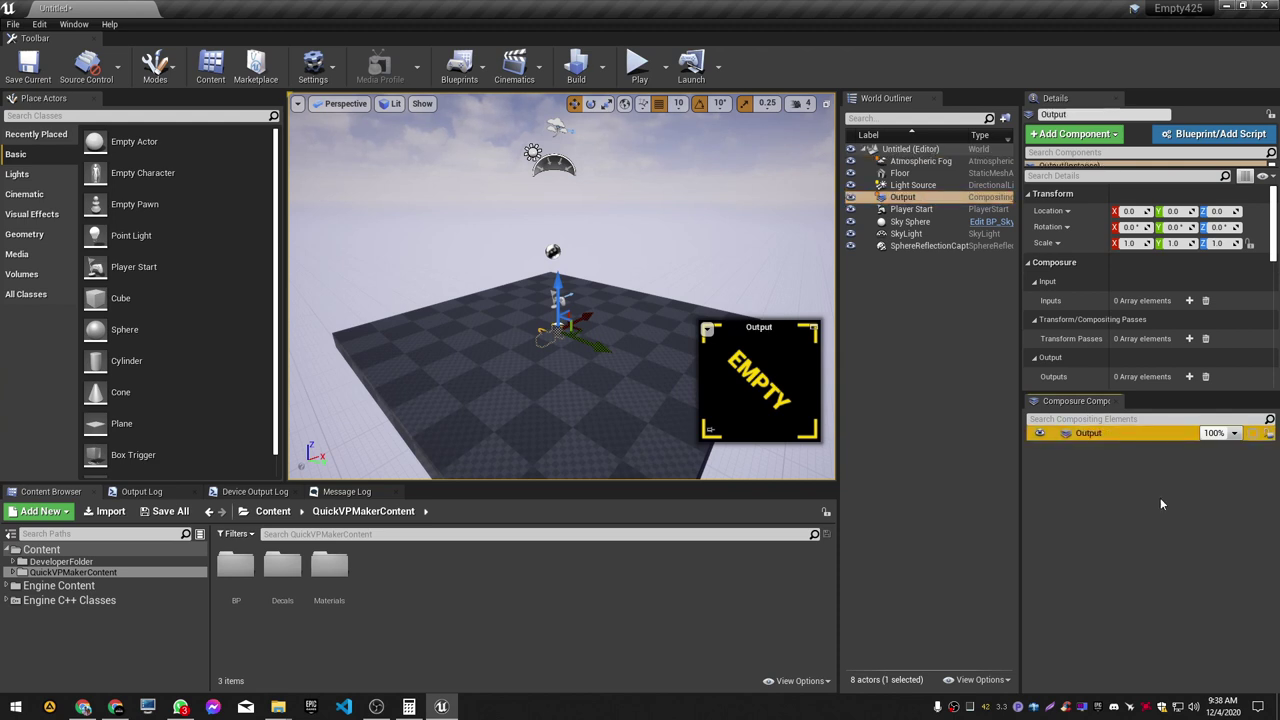
# Step: Add a Media Plate layer element under the Output comp and rename it FGPlate
pyautogui.rightClick(1091, 436)
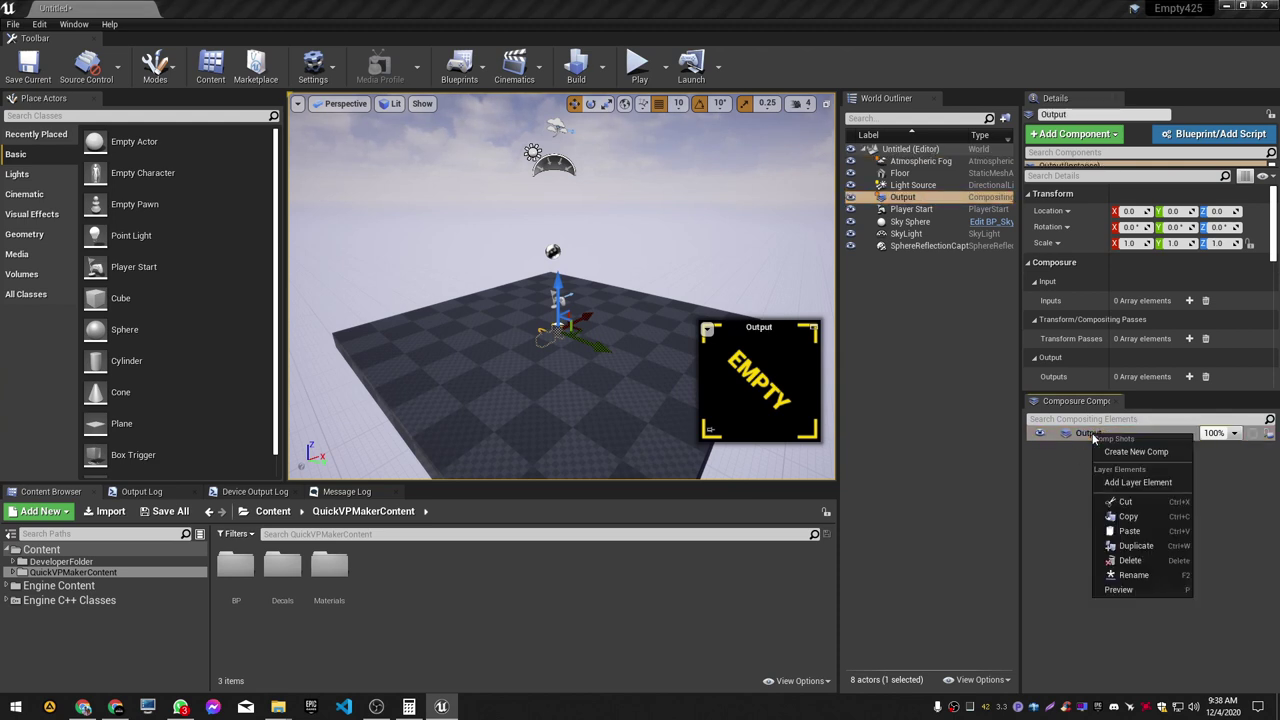
pyautogui.click(1138, 483)
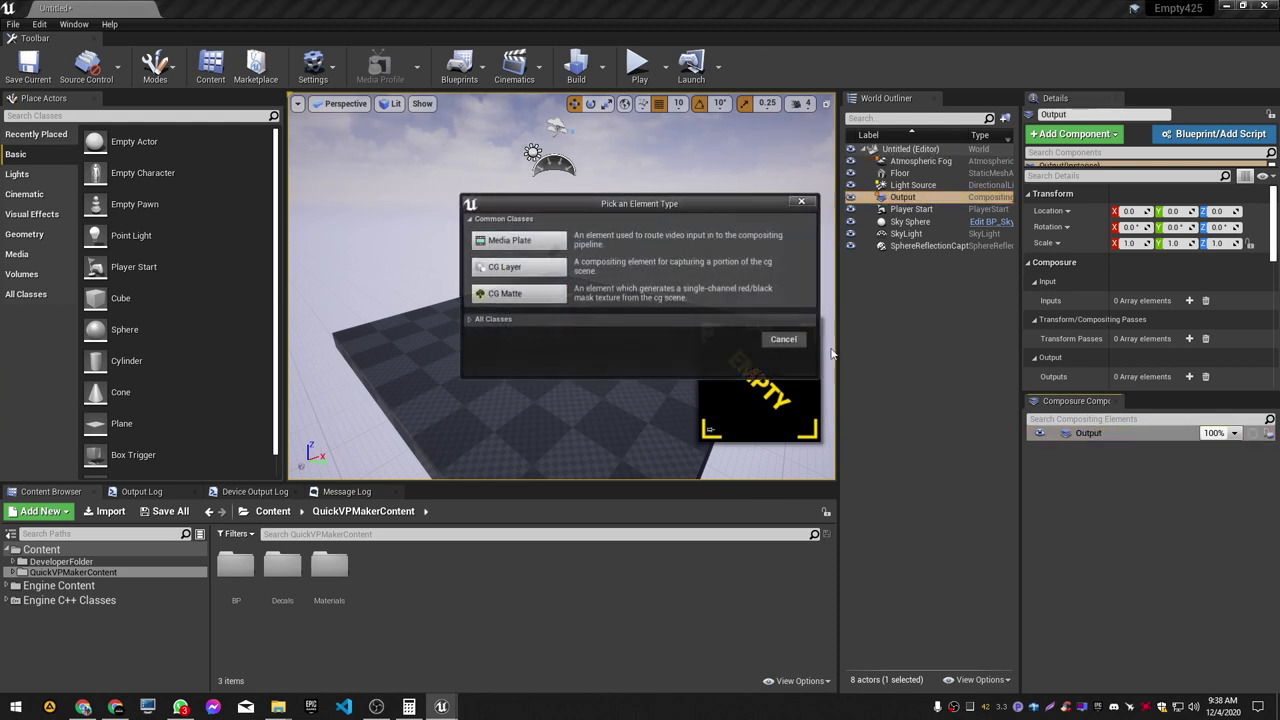
pyautogui.click(497, 240)
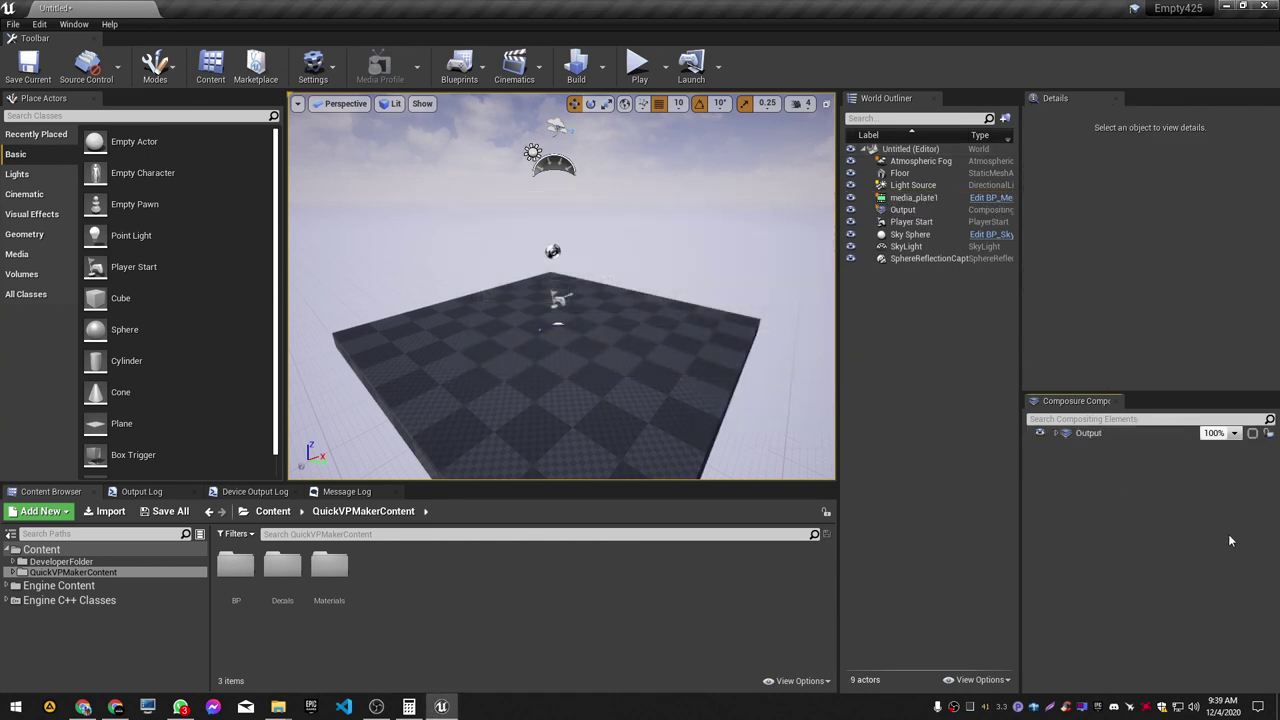
pyautogui.click(1108, 450)
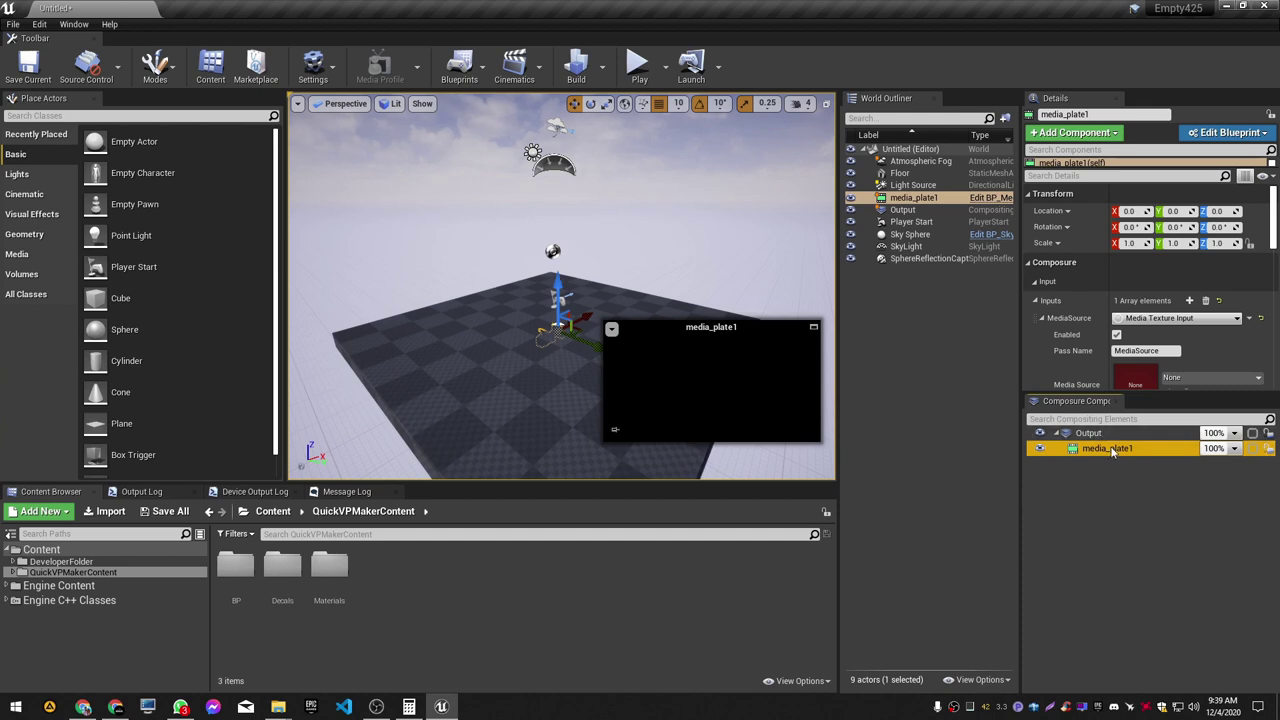
pyautogui.click(1112, 451)
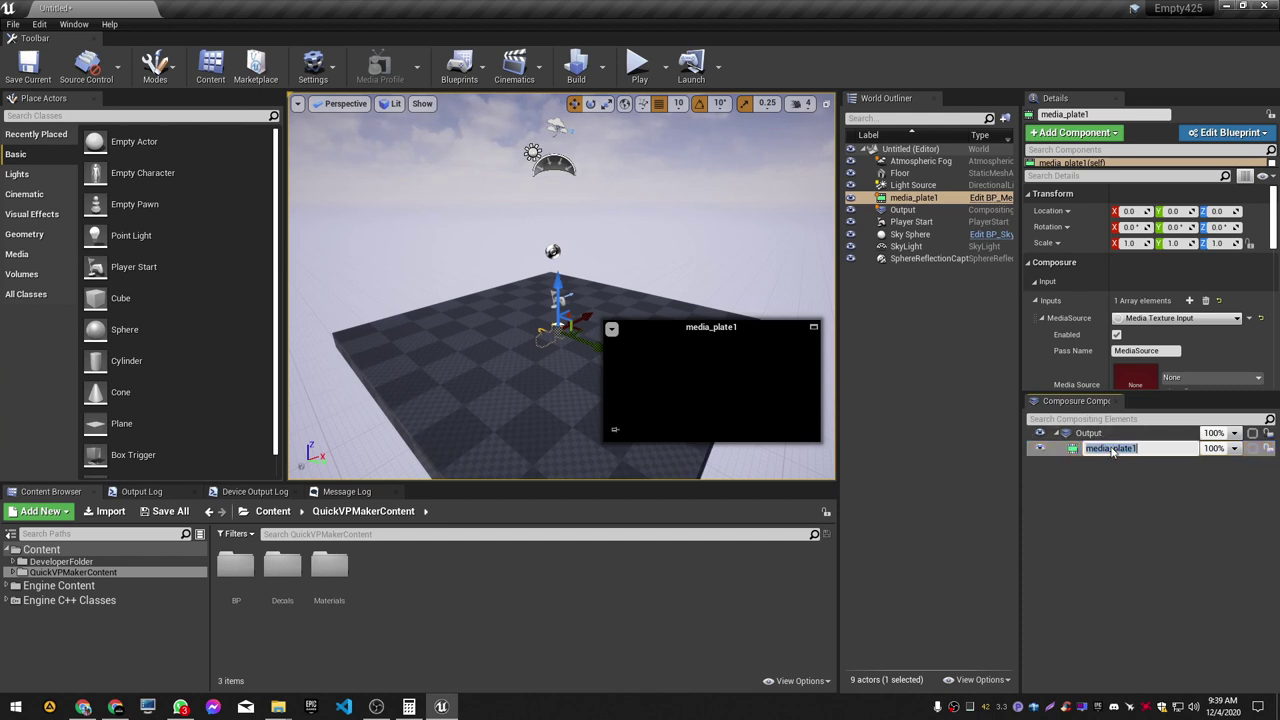
pyautogui.write('FGPlate')
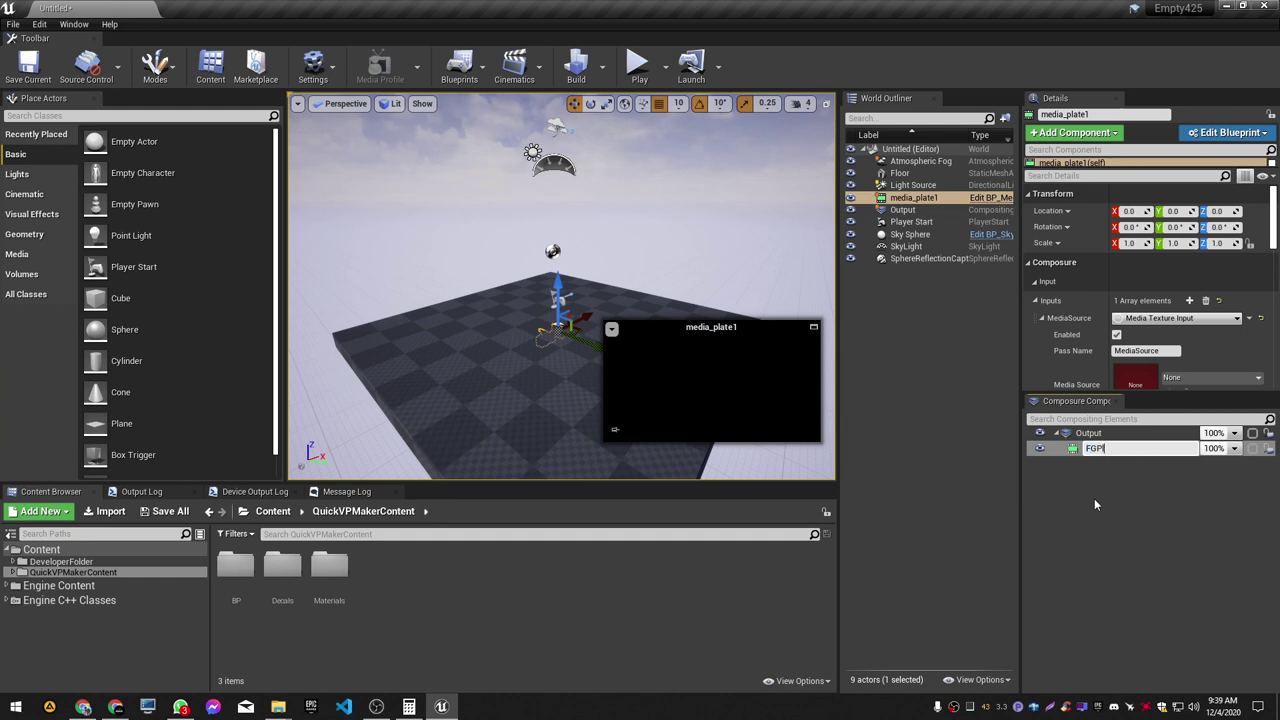
pyautogui.press('Return')
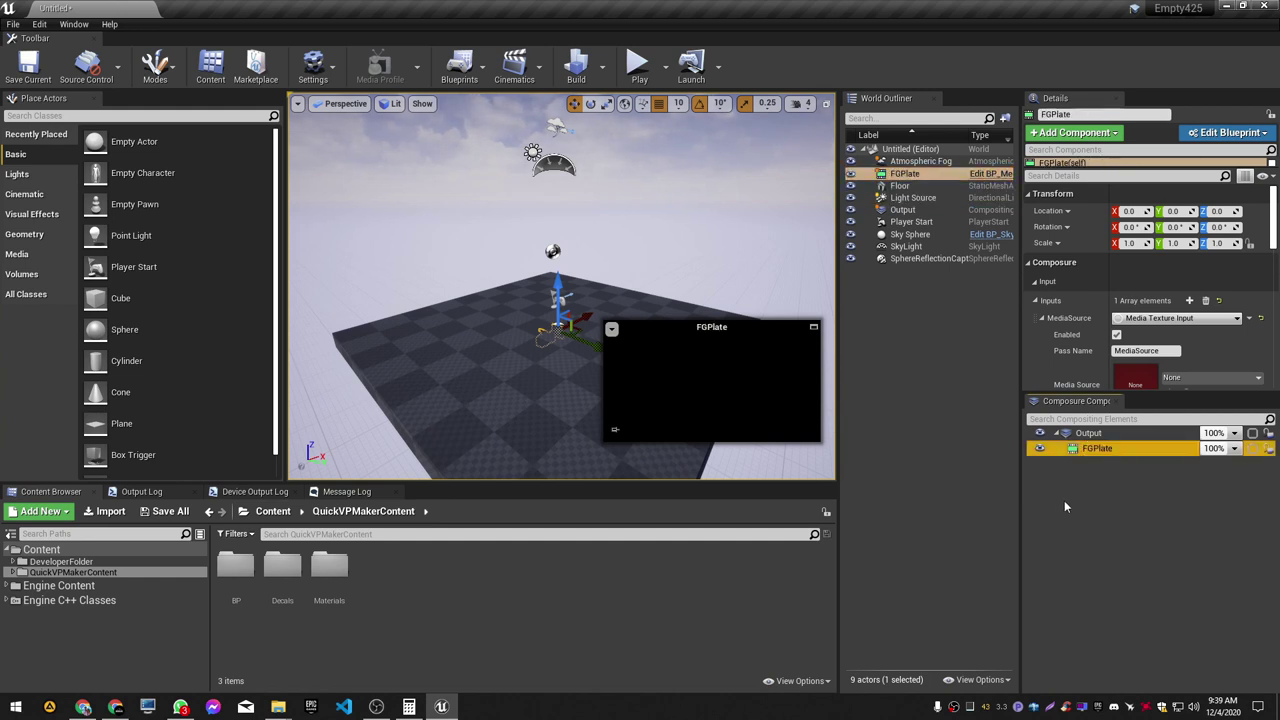
# Step: Add a CG Layer element under the Output comp and name it BGPlate
pyautogui.click(1112, 433)
pyautogui.rightClick(1112, 433)
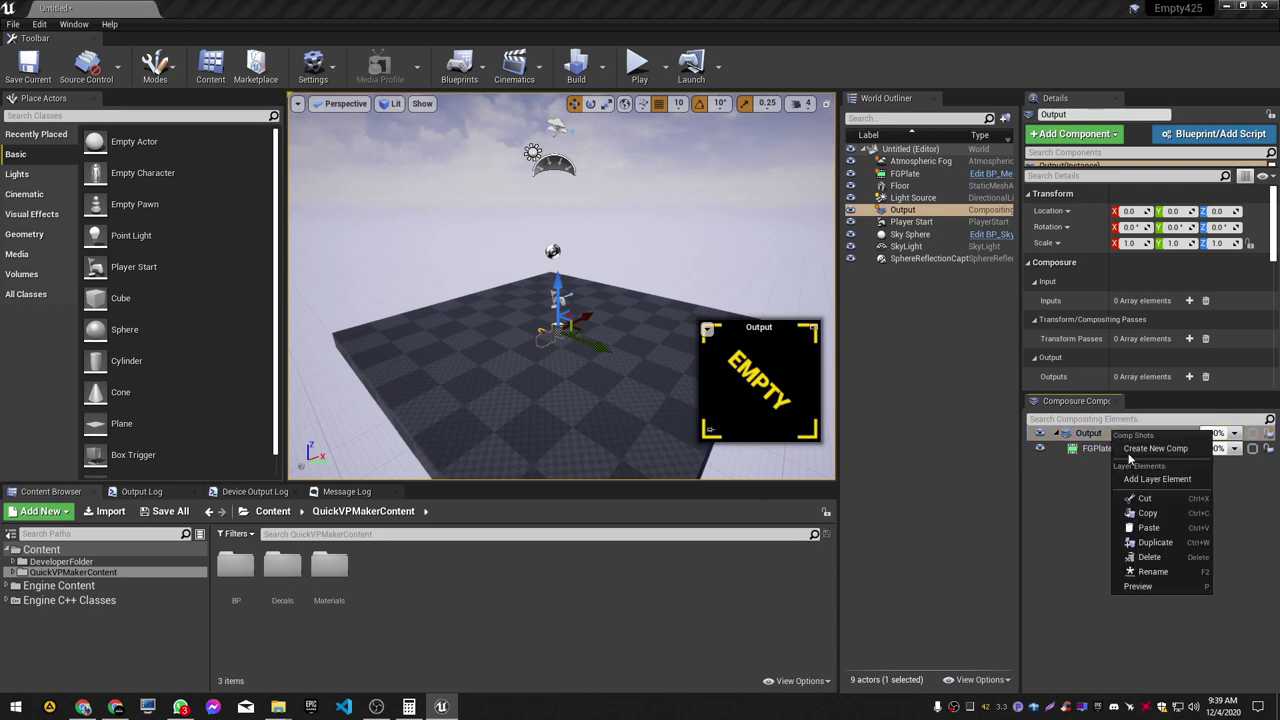
pyautogui.click(1140, 481)
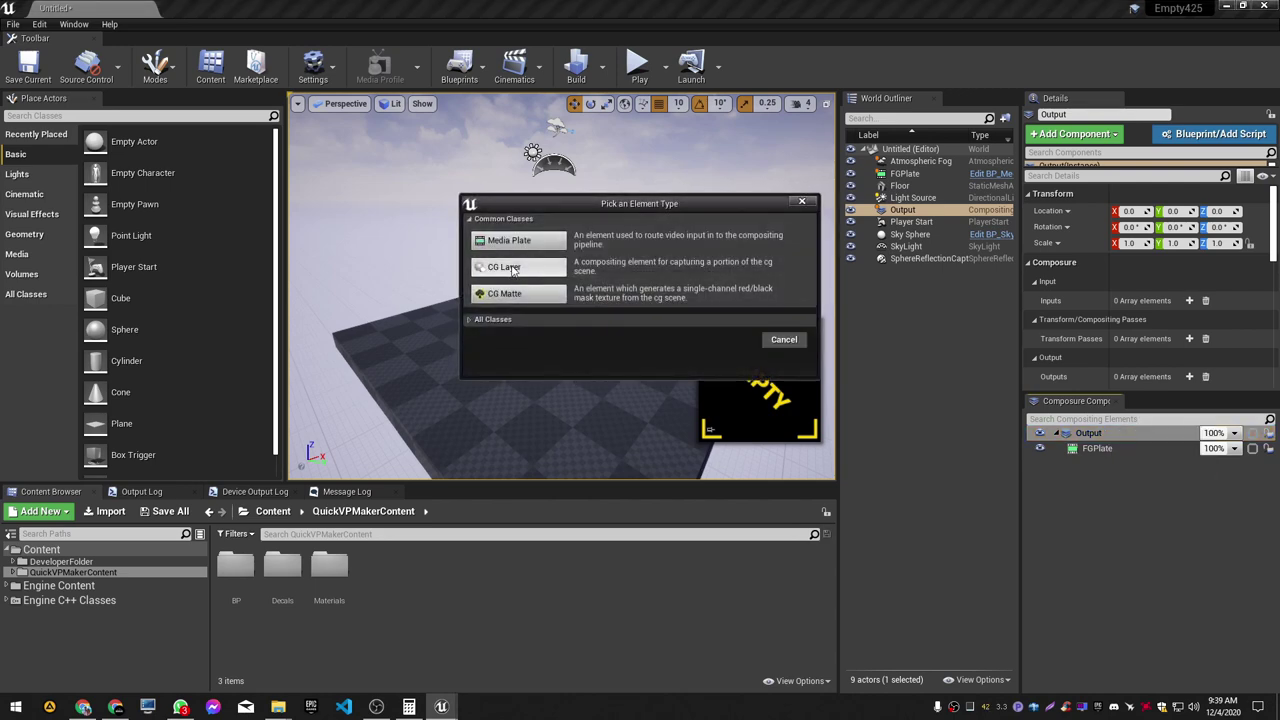
pyautogui.click(520, 267)
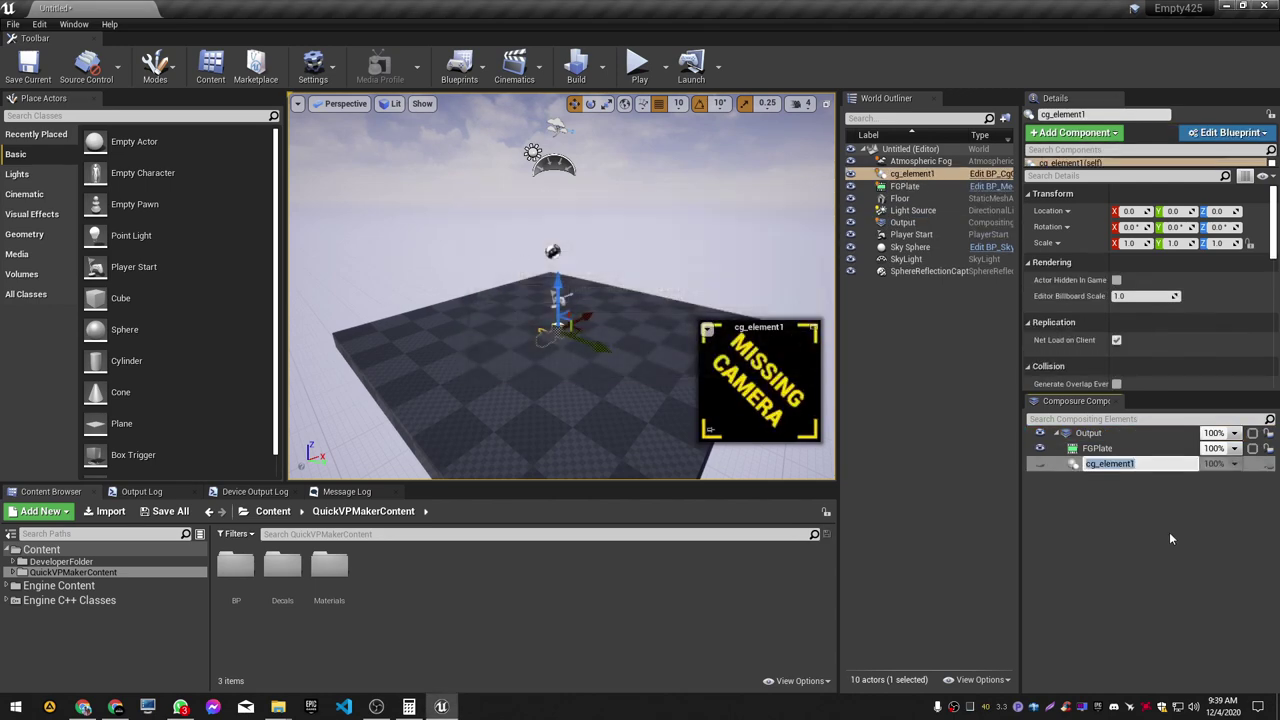
pyautogui.write('BGPlate')
pyautogui.press('Return')
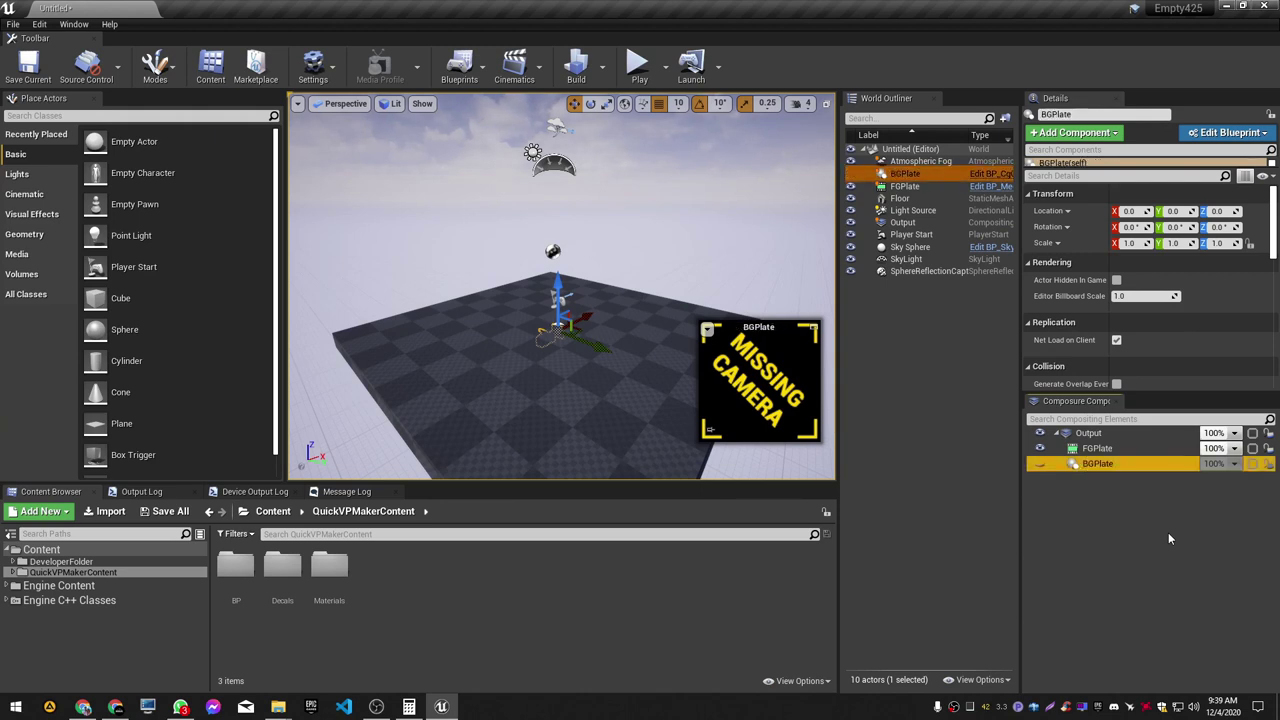
pyautogui.click(1041, 497)
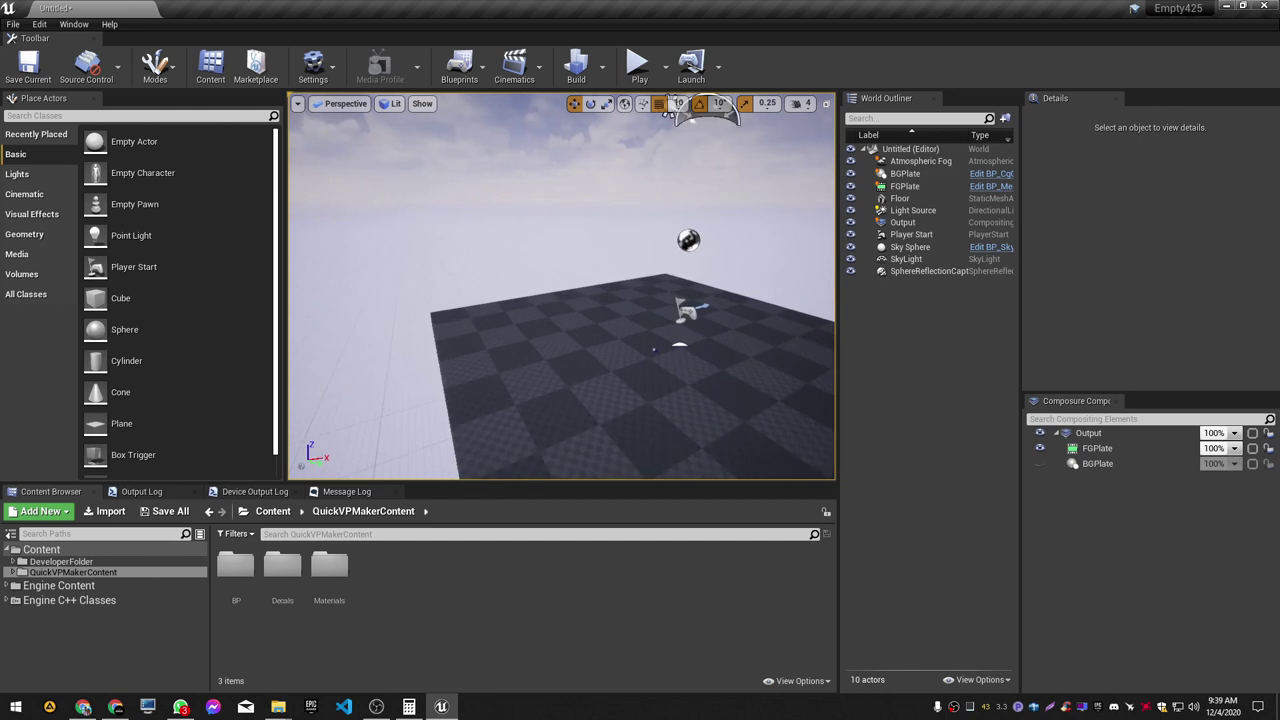
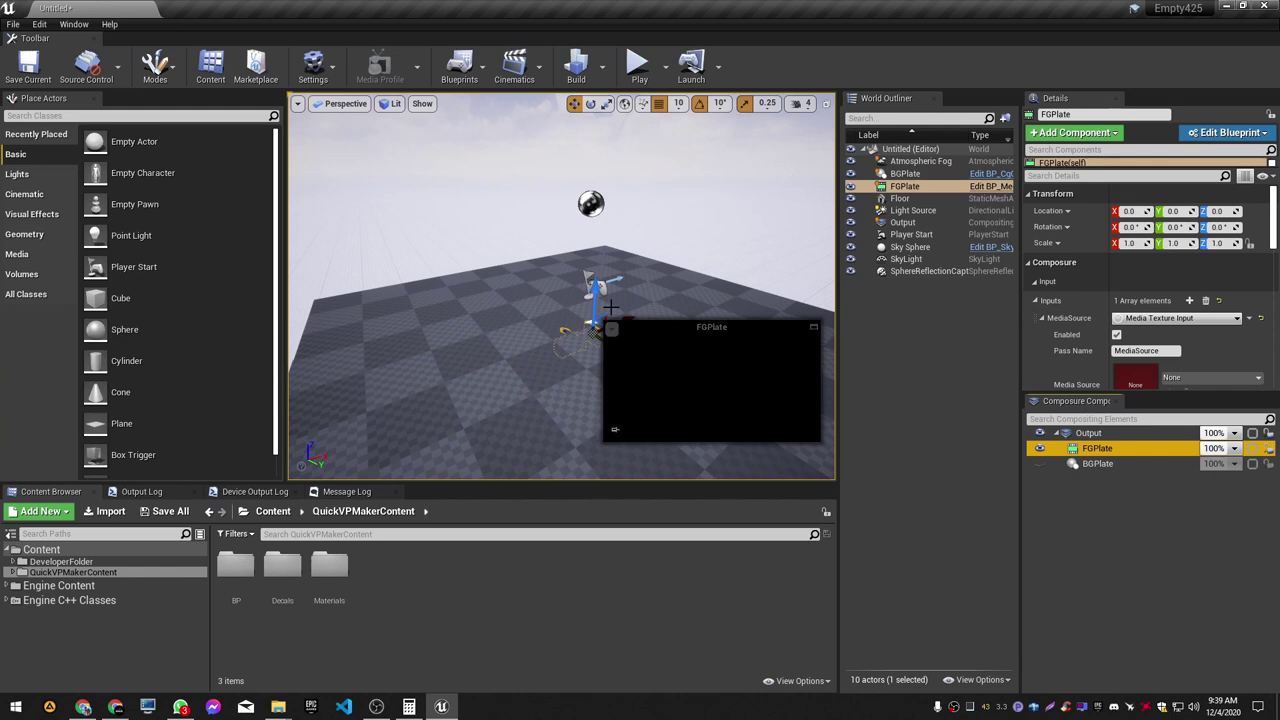
# Step: Place CaptureCameraBP from the QuickVPMakerContent BP folder at the floor's edge, at about X -350, Y -10, Z 100
pyautogui.click(12, 573)
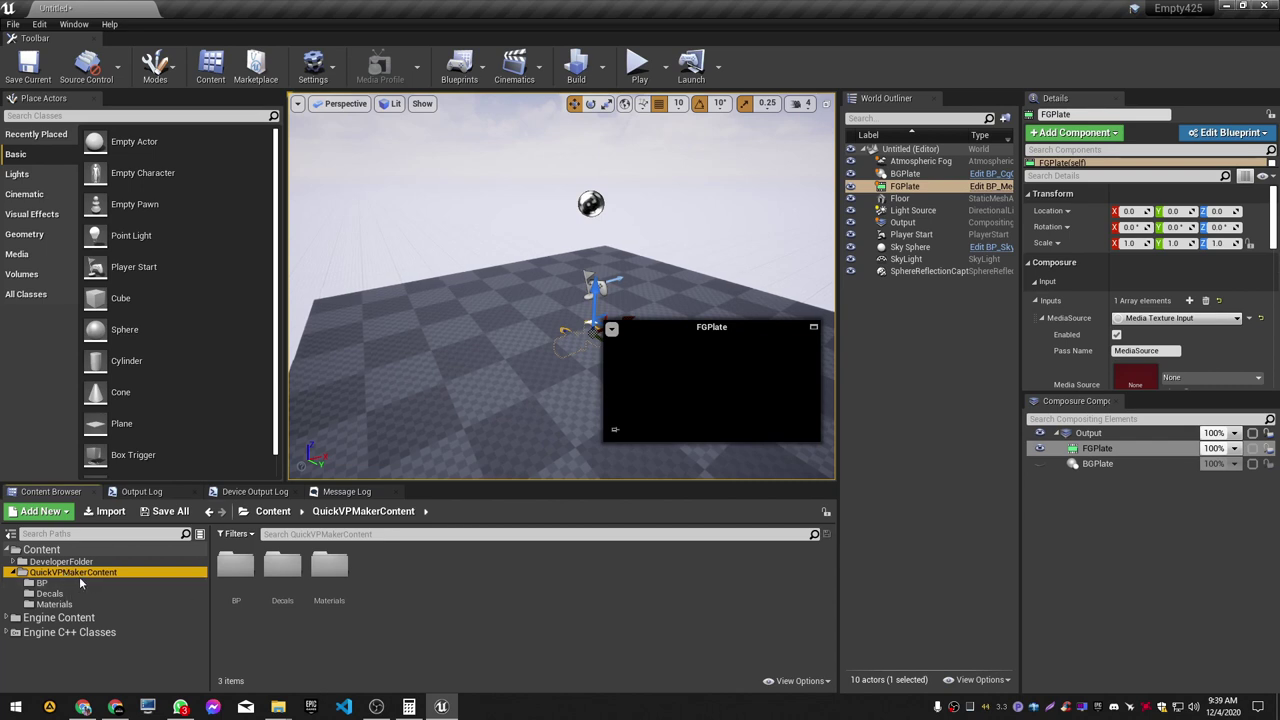
pyautogui.press('Escape')
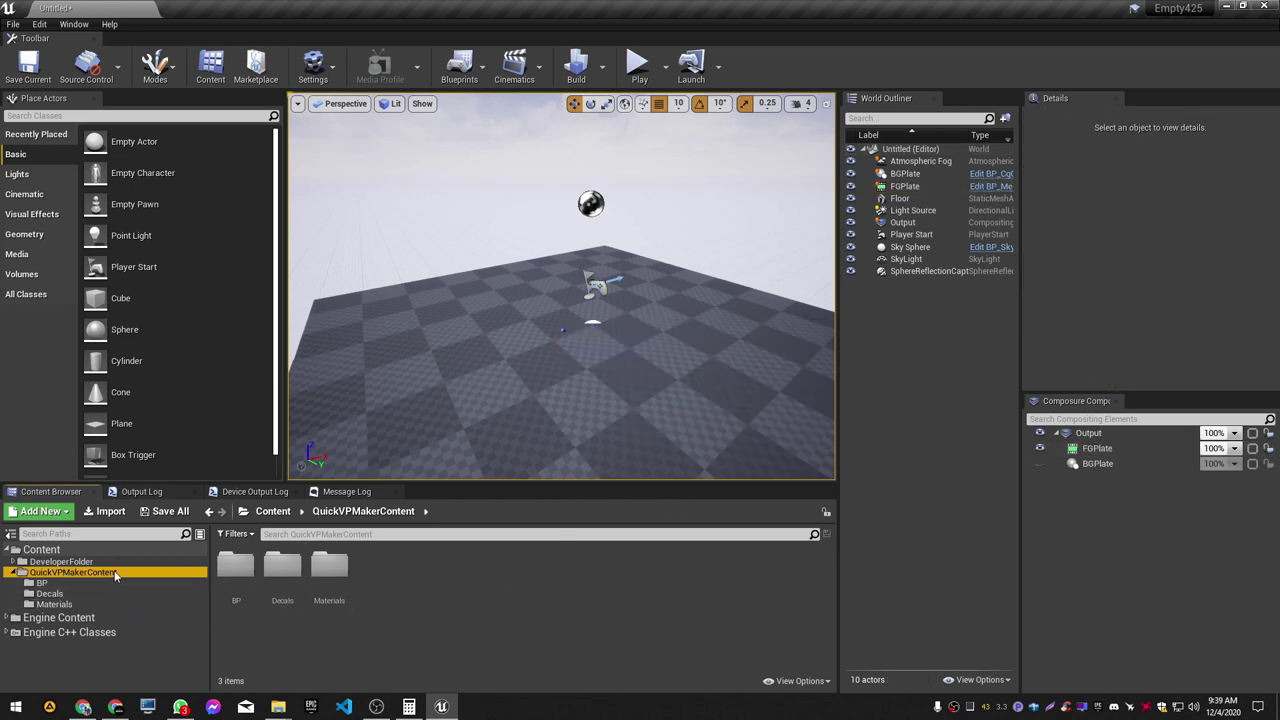
pyautogui.click(45, 583)
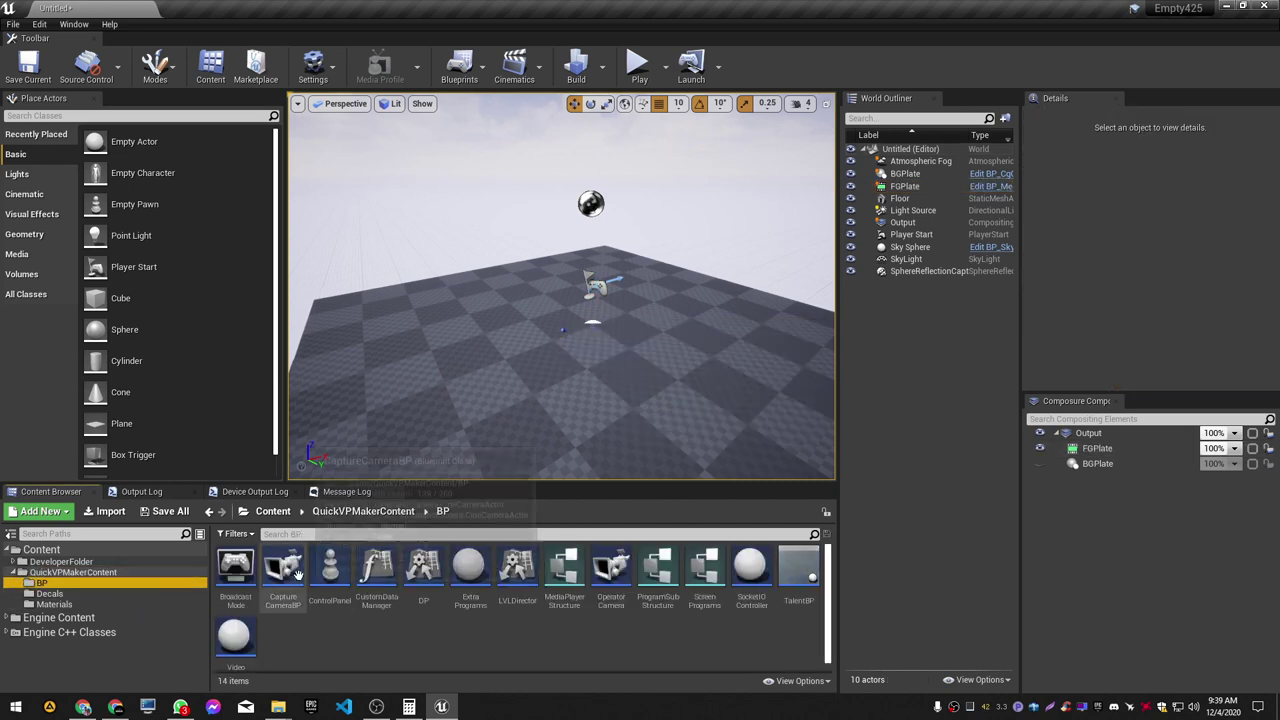
pyautogui.moveTo(283, 570); pyautogui.dragTo(453, 330)
pyautogui.moveTo(474, 390)
pyautogui.mouseDown(button='right')
pyautogui.moveTo(535, 372)
pyautogui.moveTo(445, 376)
pyautogui.moveTo(490, 385)
pyautogui.moveTo(468, 382)
pyautogui.moveTo(468, 398)
pyautogui.moveTo(466, 384)
pyautogui.mouseUp(button='right')
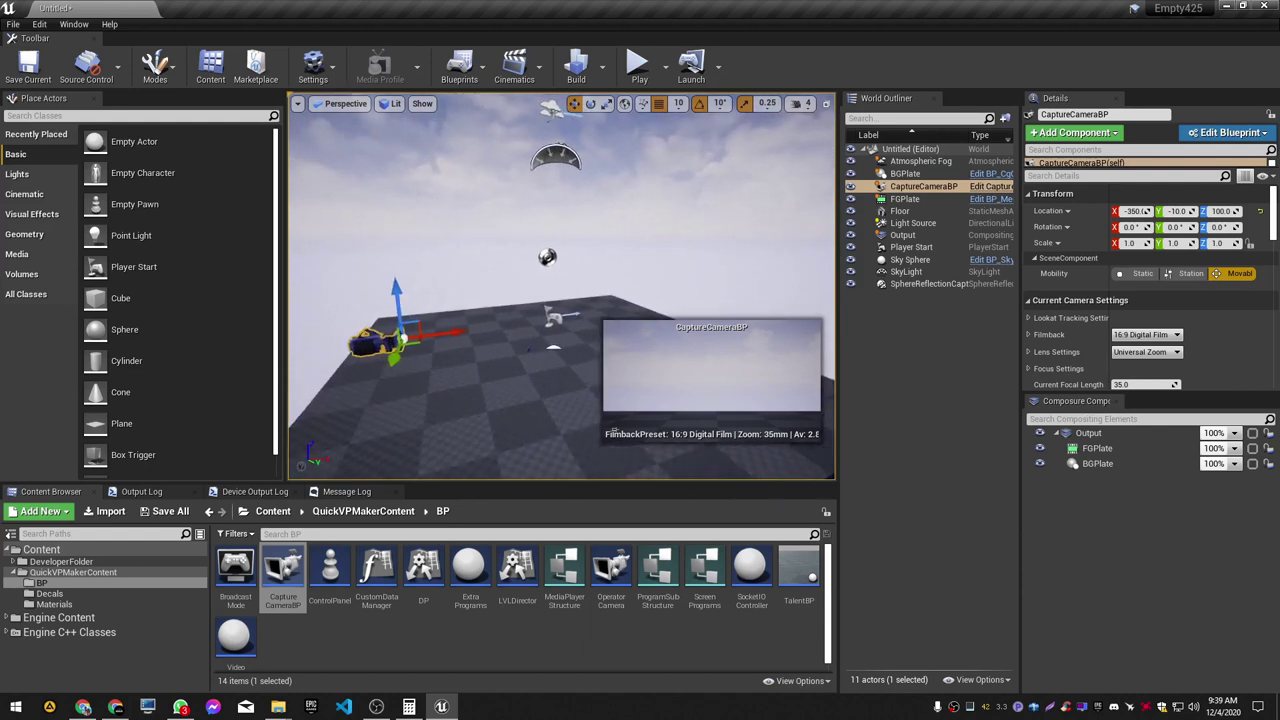
pyautogui.moveTo(430, 332); pyautogui.dragTo(480, 402, button='right')
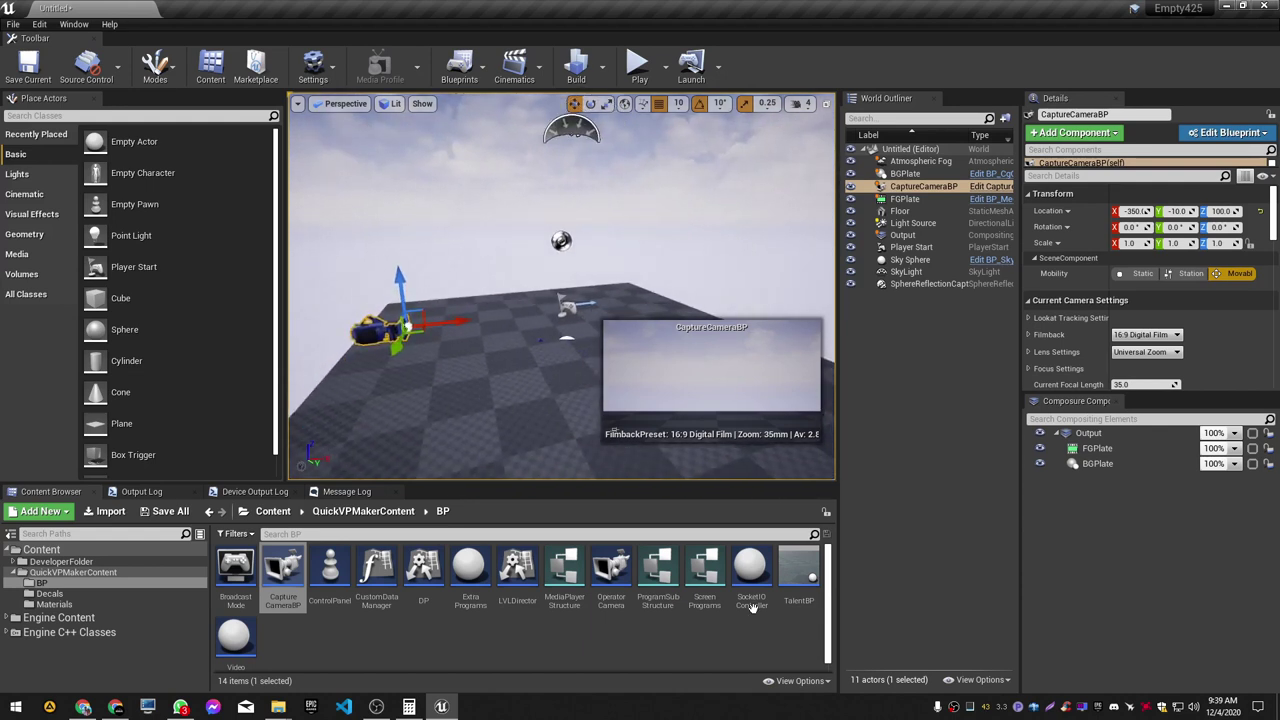
# Step: Place TalentBP in front of the capture camera at about X -110, Y 40, Z 20, and rotate it 180° about Z
pyautogui.moveTo(798, 575); pyautogui.dragTo(440, 388)
pyautogui.press('e')
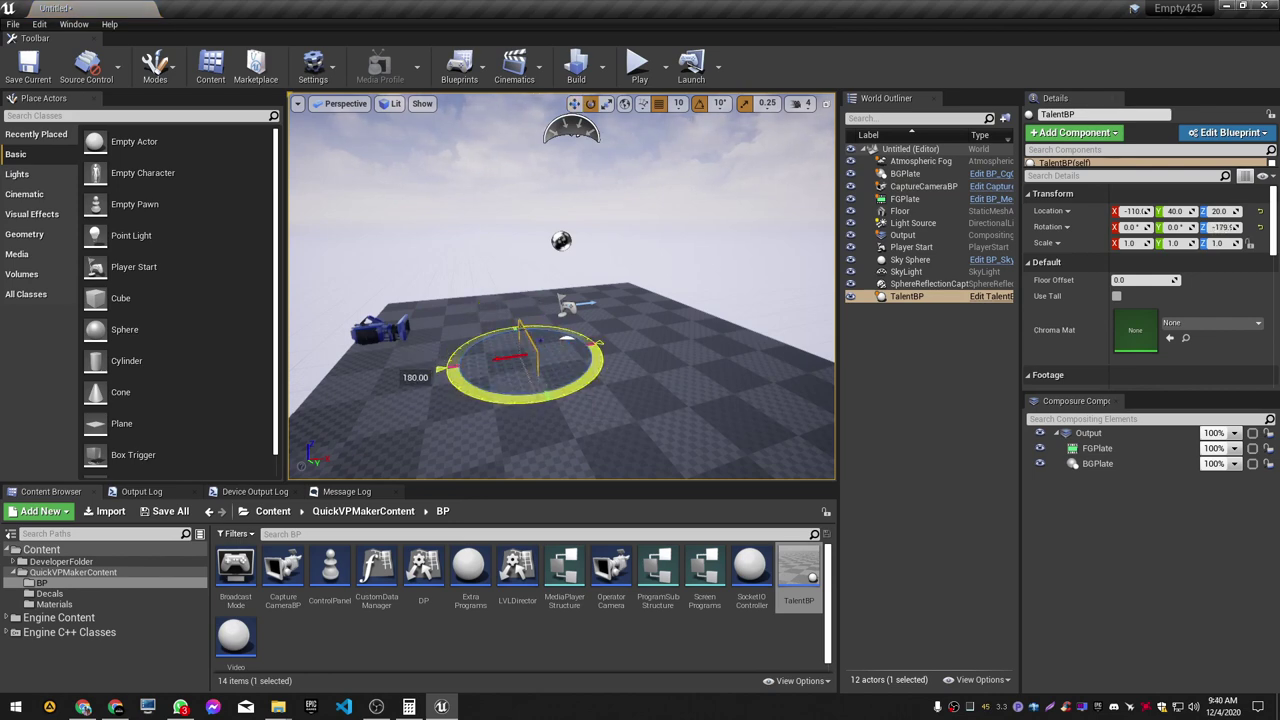
pyautogui.press('a')
pyautogui.moveTo(440, 385); pyautogui.dragTo(700, 350, button='right')
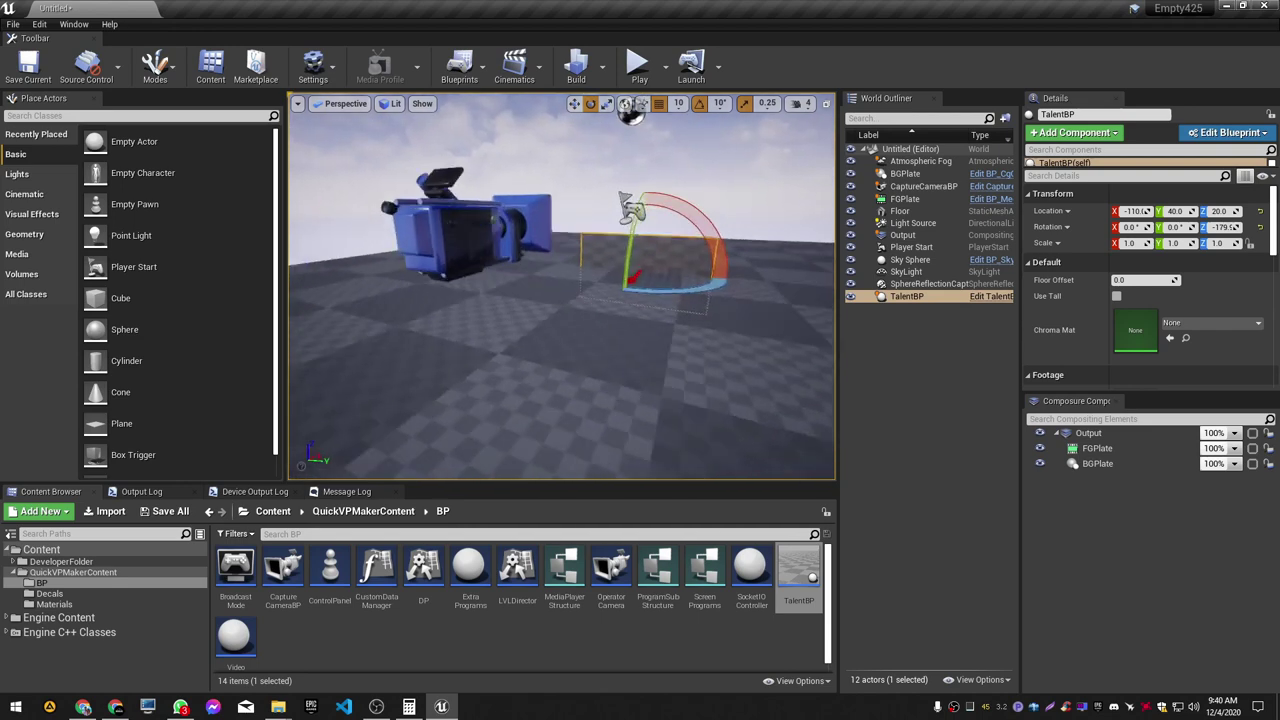
# Step: Raise TalentBP's plane by setting its Floor Offset to about 107.18
pyautogui.moveTo(660, 405); pyautogui.dragTo(735, 400, button='right')
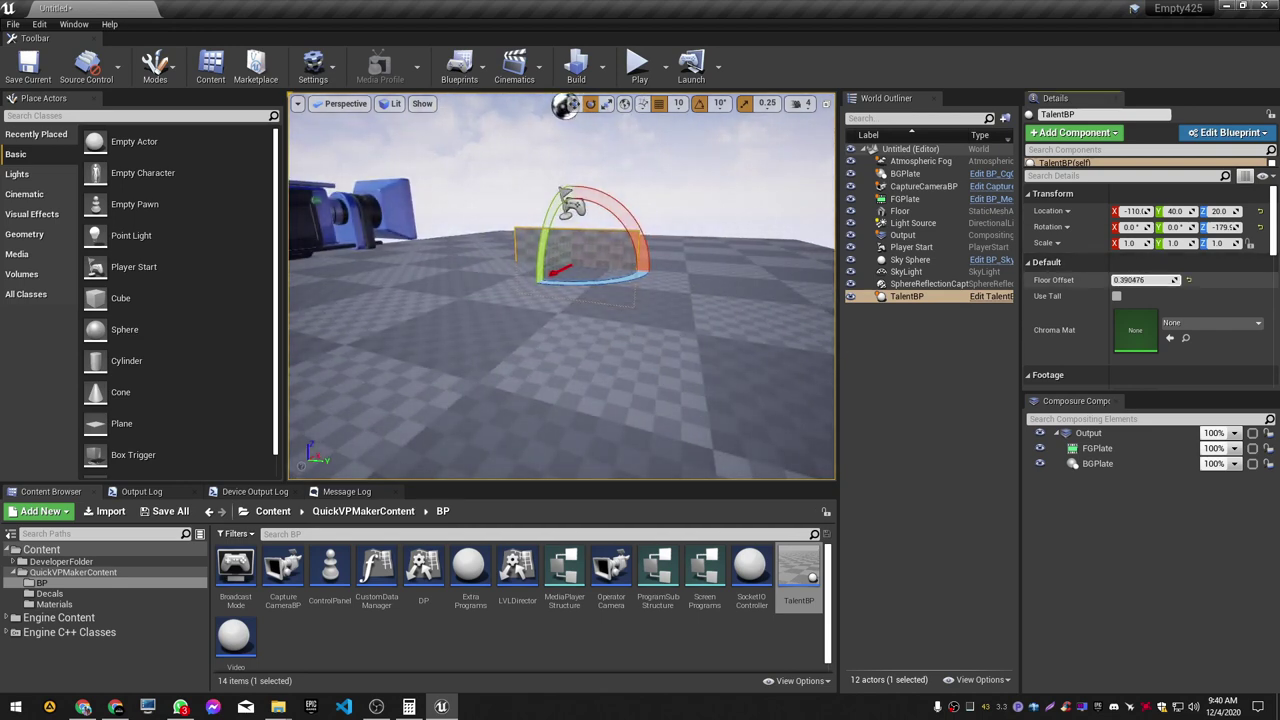
pyautogui.moveTo(1140, 279); pyautogui.dragTo(1210, 279)
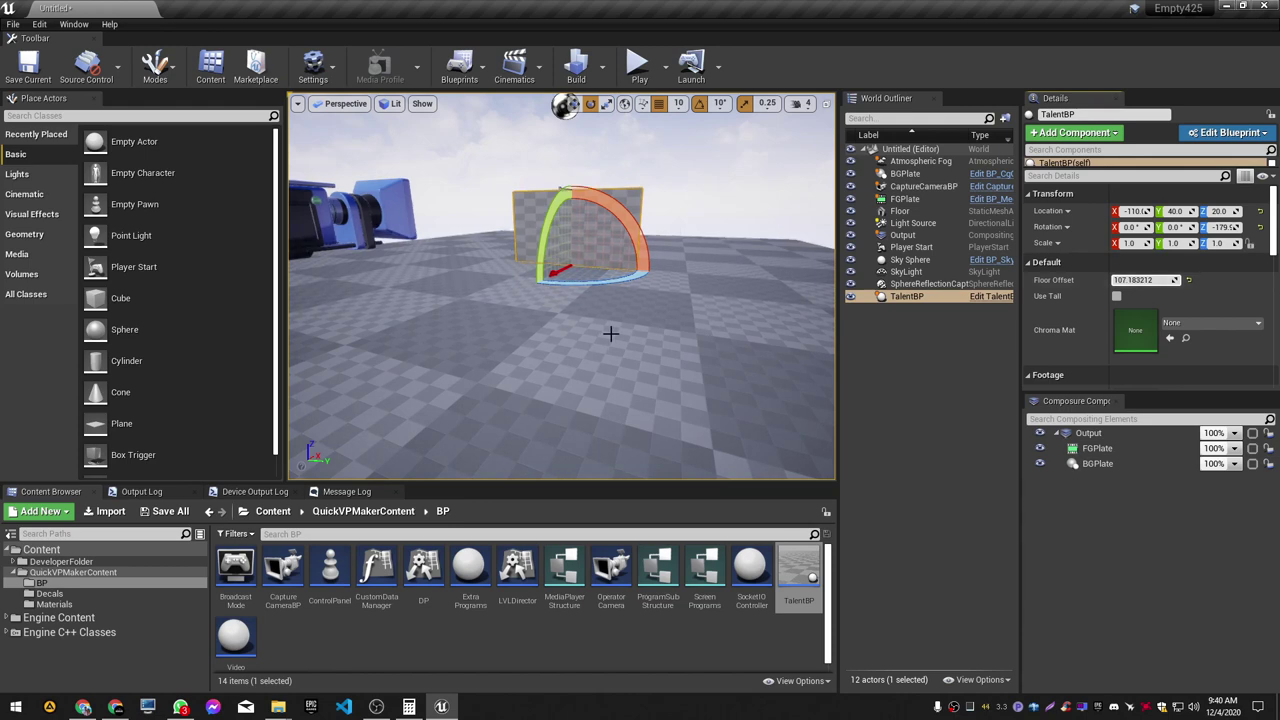
pyautogui.press('s')
pyautogui.moveTo(629, 328); pyautogui.dragTo(369, 212, button='right')
pyautogui.press('w')
pyautogui.press('s')
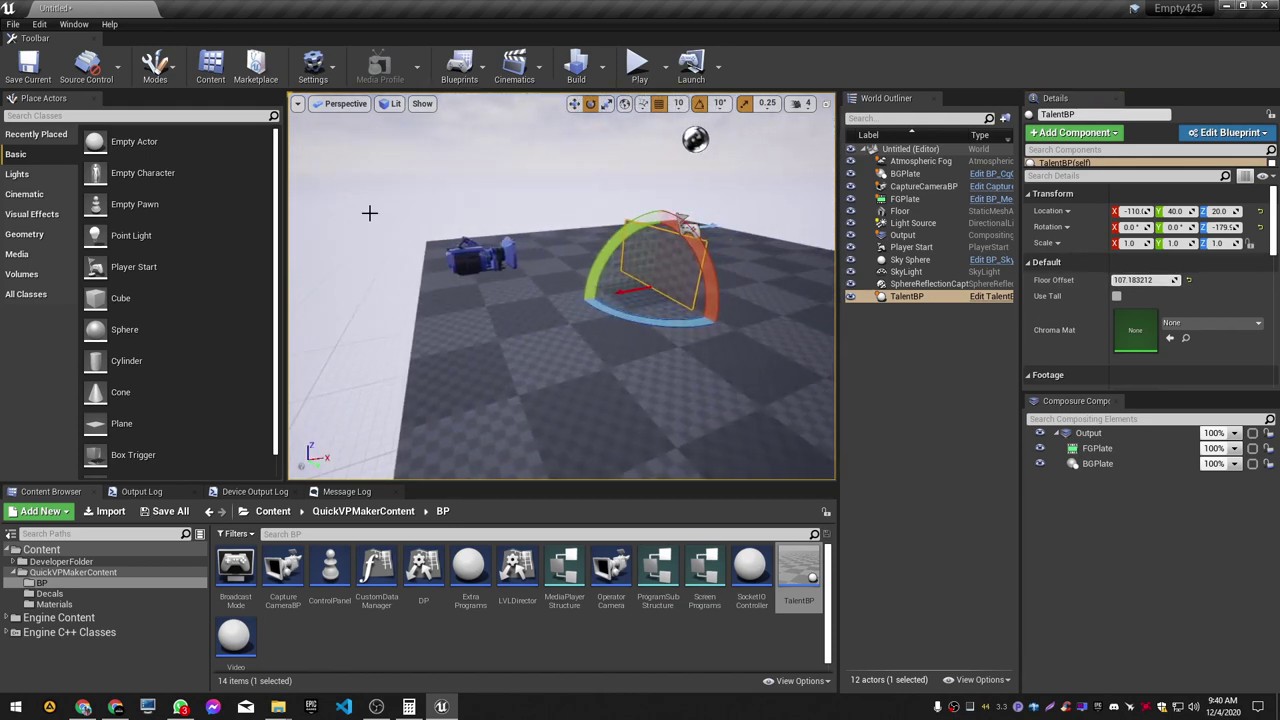
# Step: Assign MainFgCaptureTarget from the QuickVPMakerContent Materials folder as the Render Target in CaptureCameraBP's Capture Settings
pyautogui.click(472, 260)
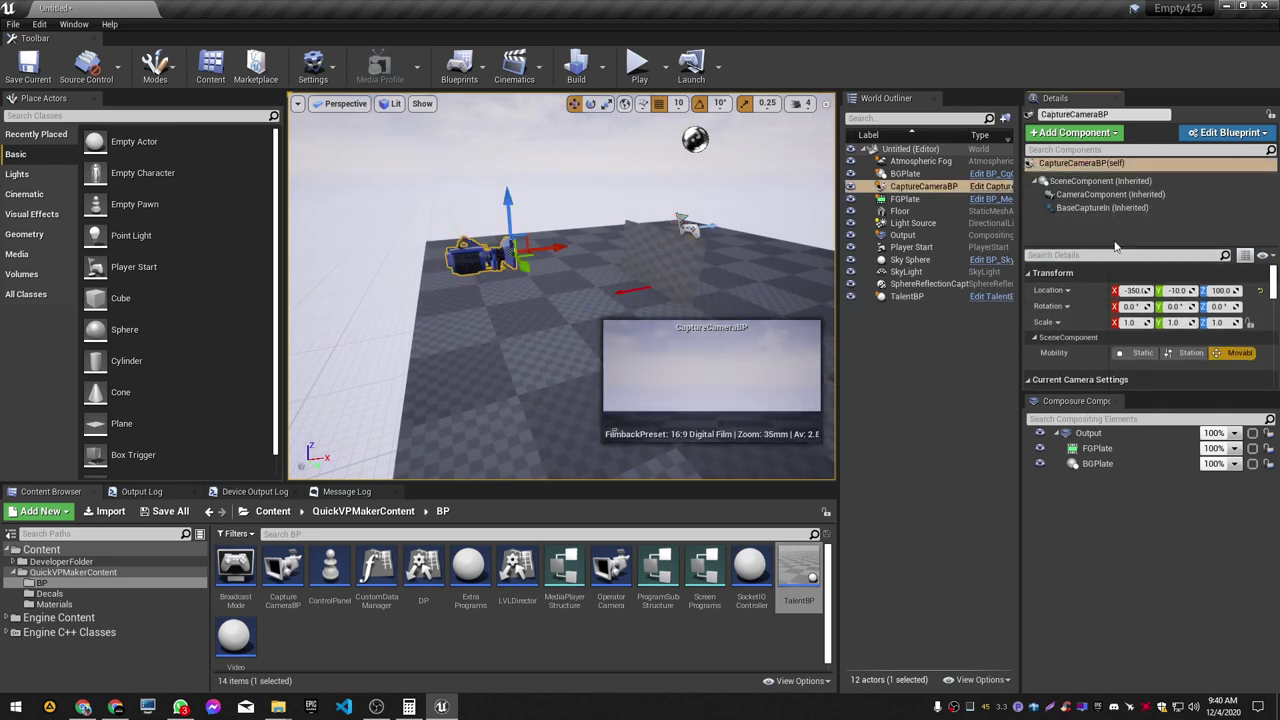
pyautogui.click(1141, 390)
pyautogui.scroll(-5, 1134, 447)
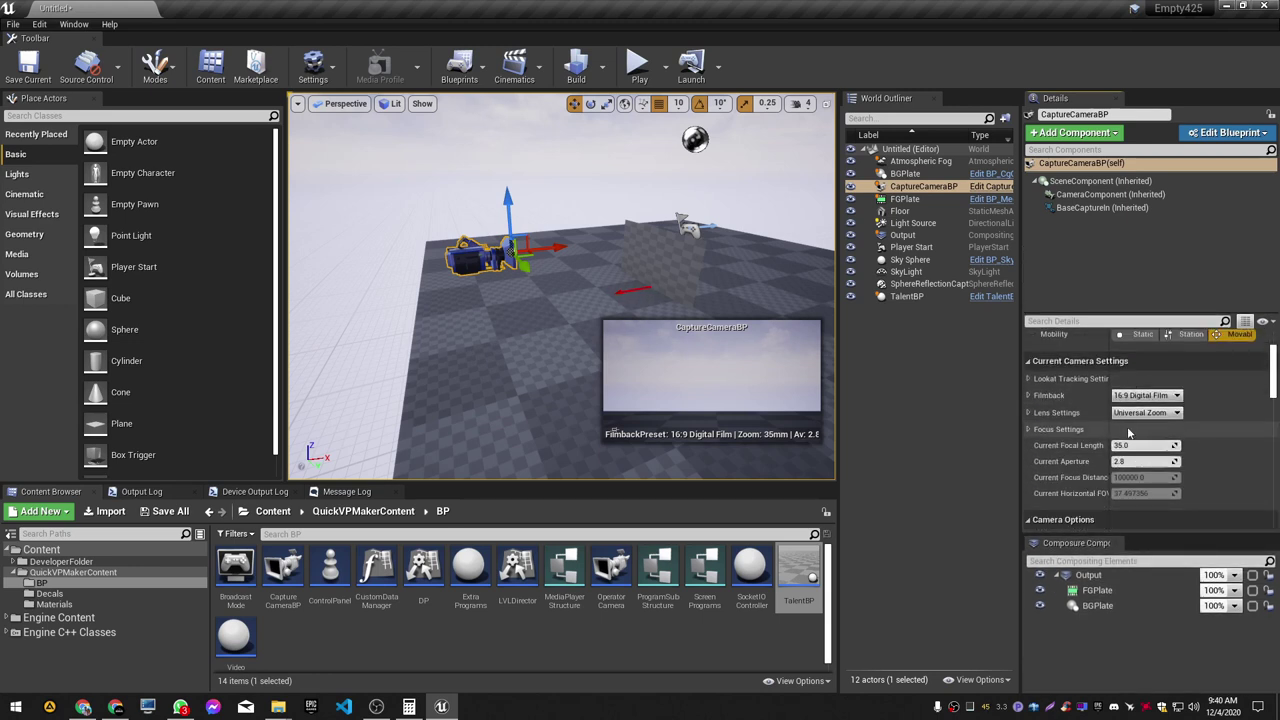
pyautogui.scroll(-1, 1146, 390)
pyautogui.click(1090, 163)
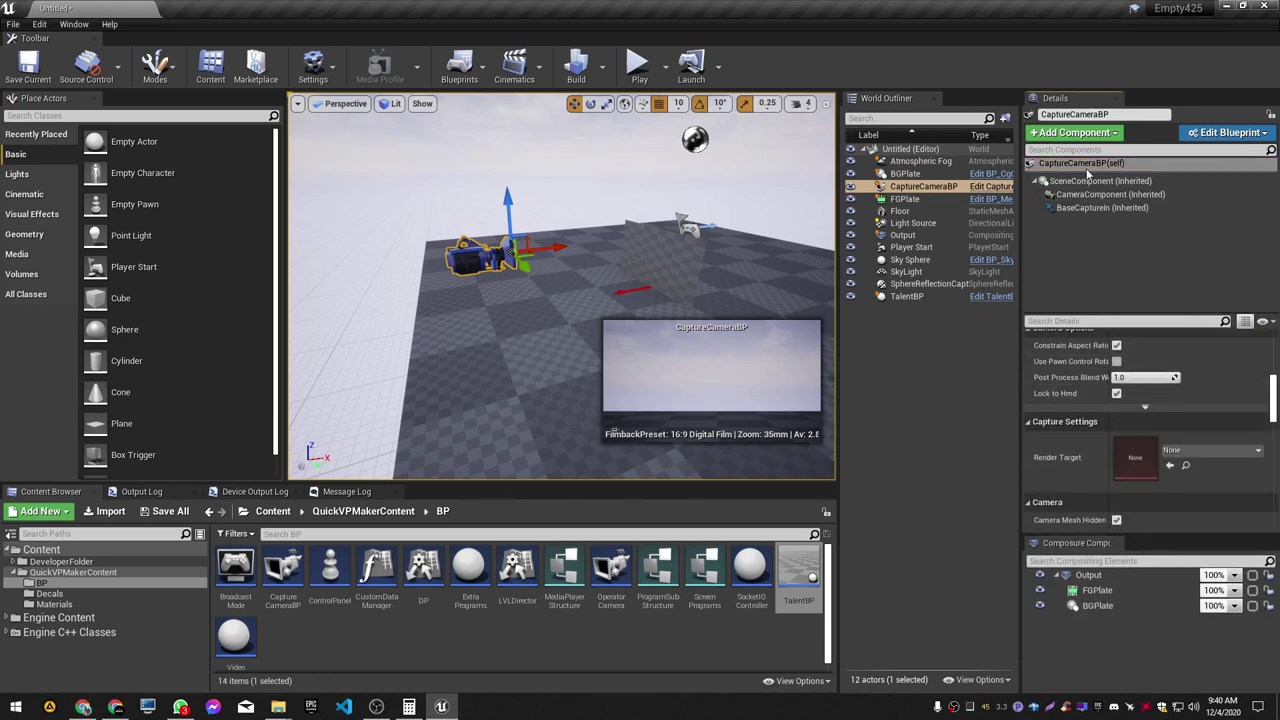
pyautogui.scroll(-1, 1085, 430)
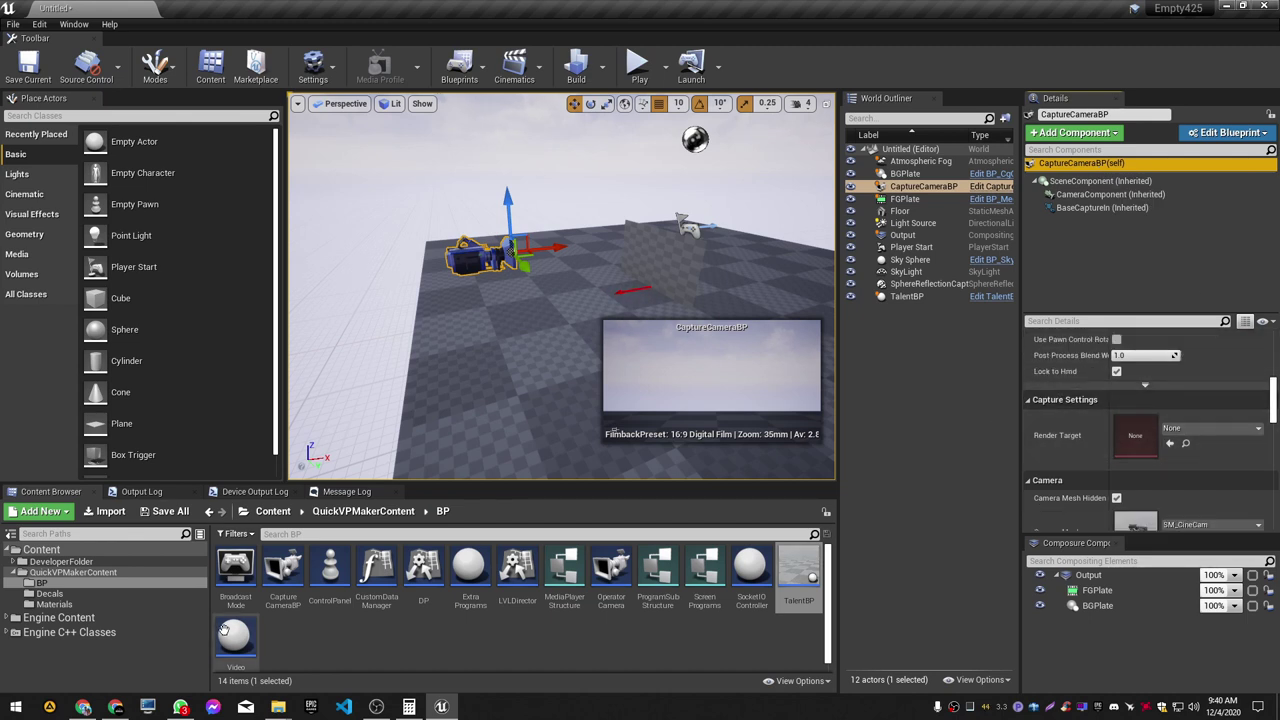
pyautogui.click(62, 573)
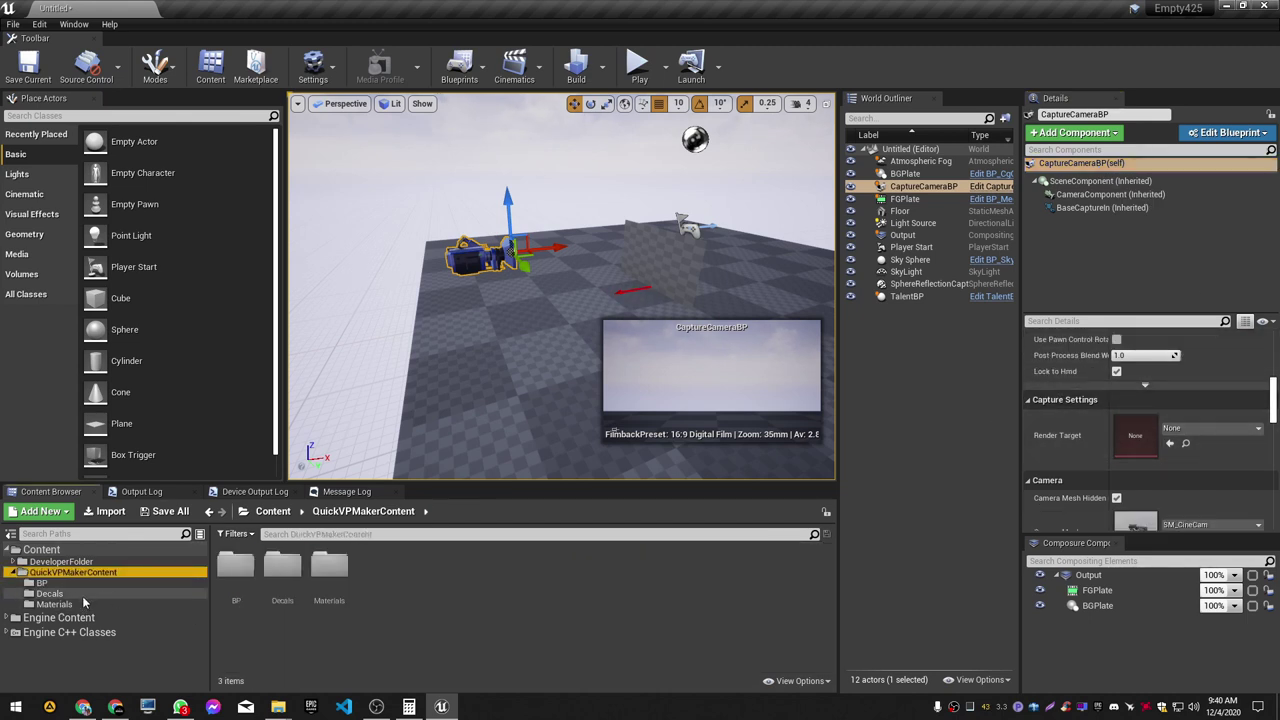
pyautogui.click(62, 604)
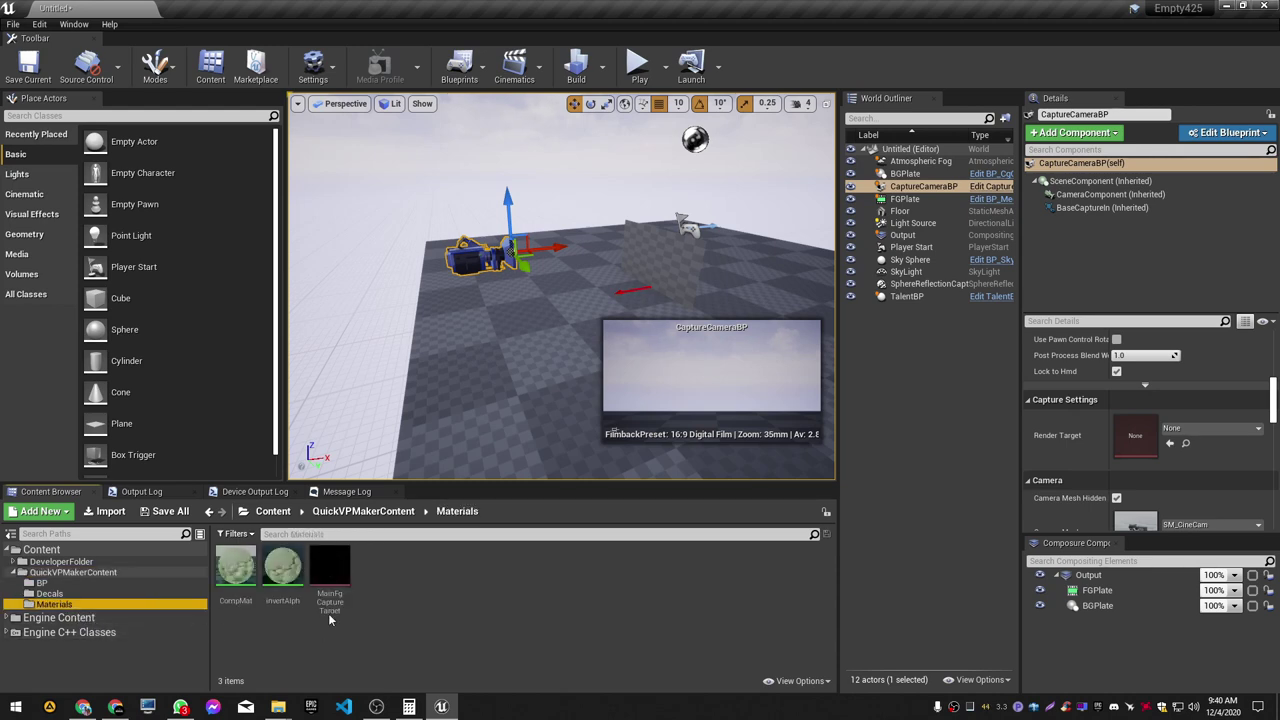
pyautogui.click(341, 578)
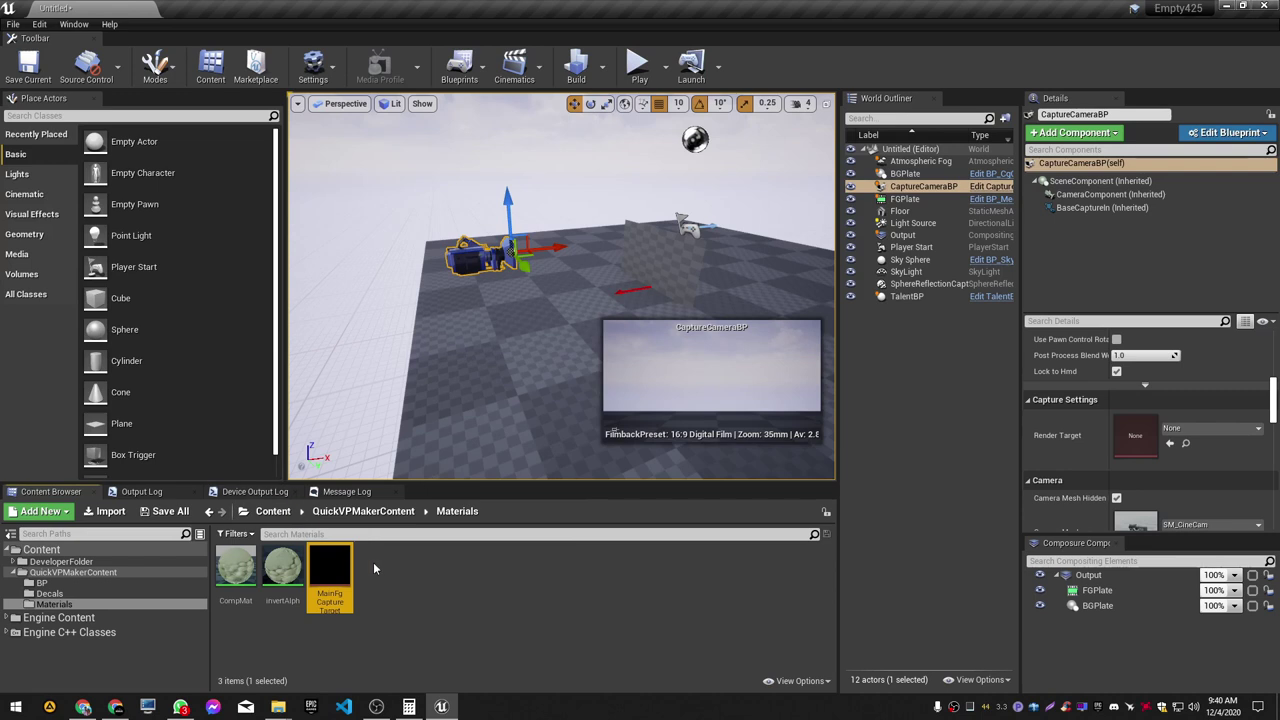
pyautogui.click(1170, 445)
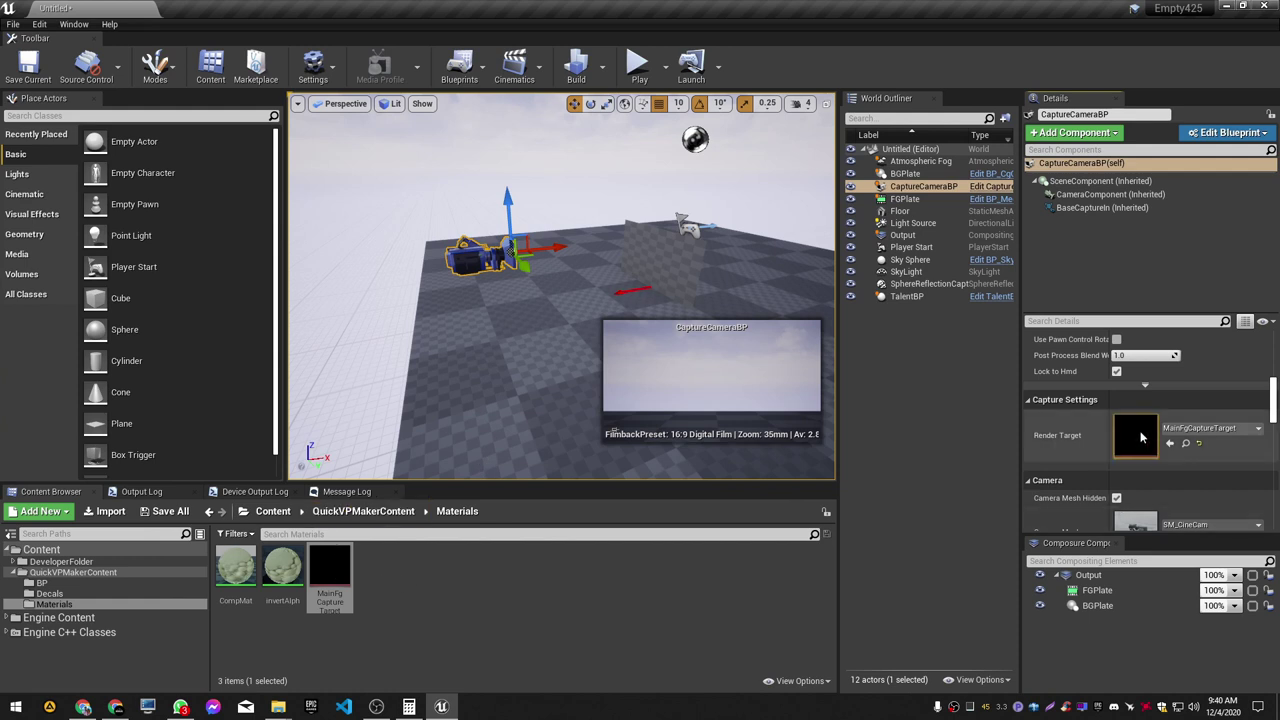
# Step: Change FGPlate's MediaSource input to Texture Input and assign MainFgCaptureTarget as its texture
pyautogui.click(1100, 591)
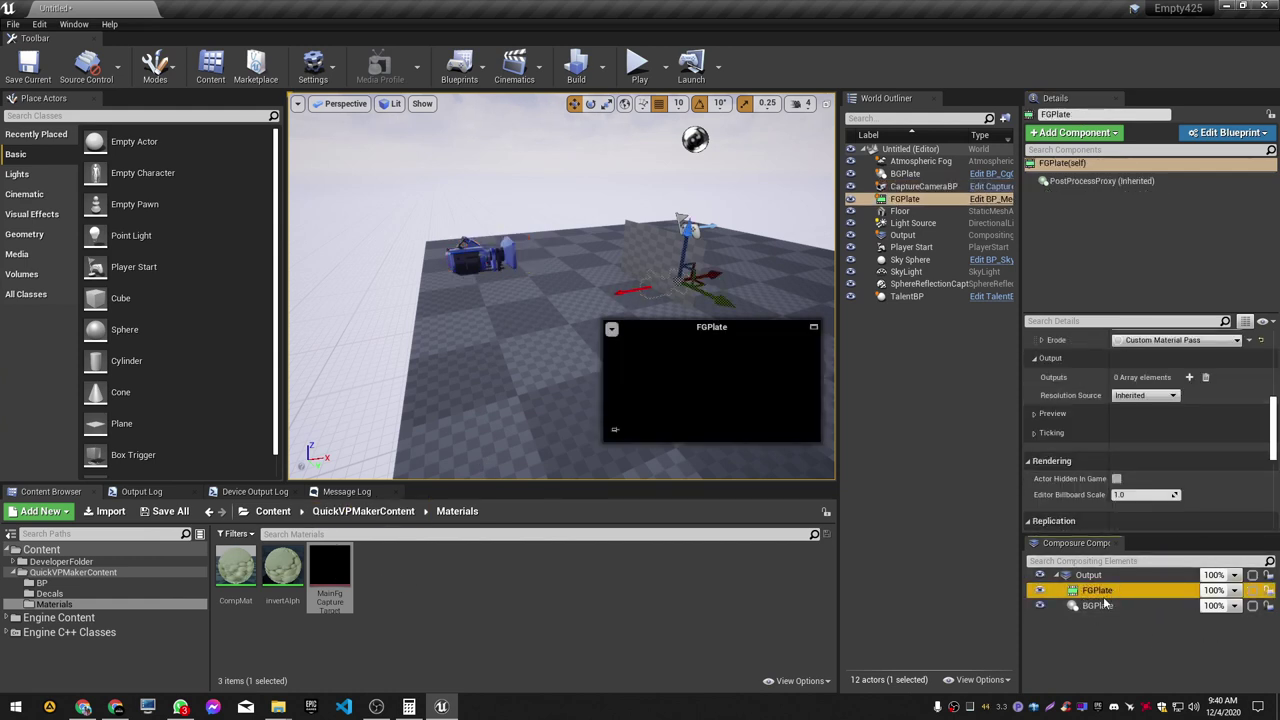
pyautogui.scroll(6, 1151, 435)
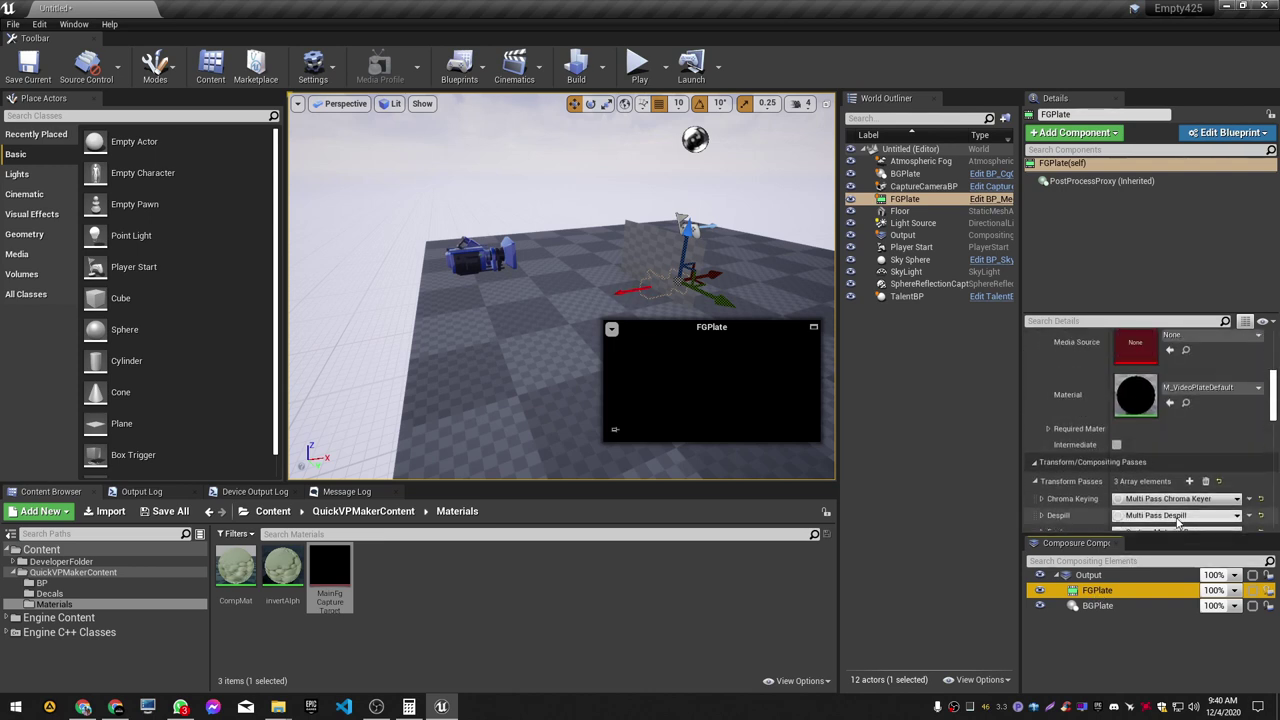
pyautogui.scroll(4, 1177, 518)
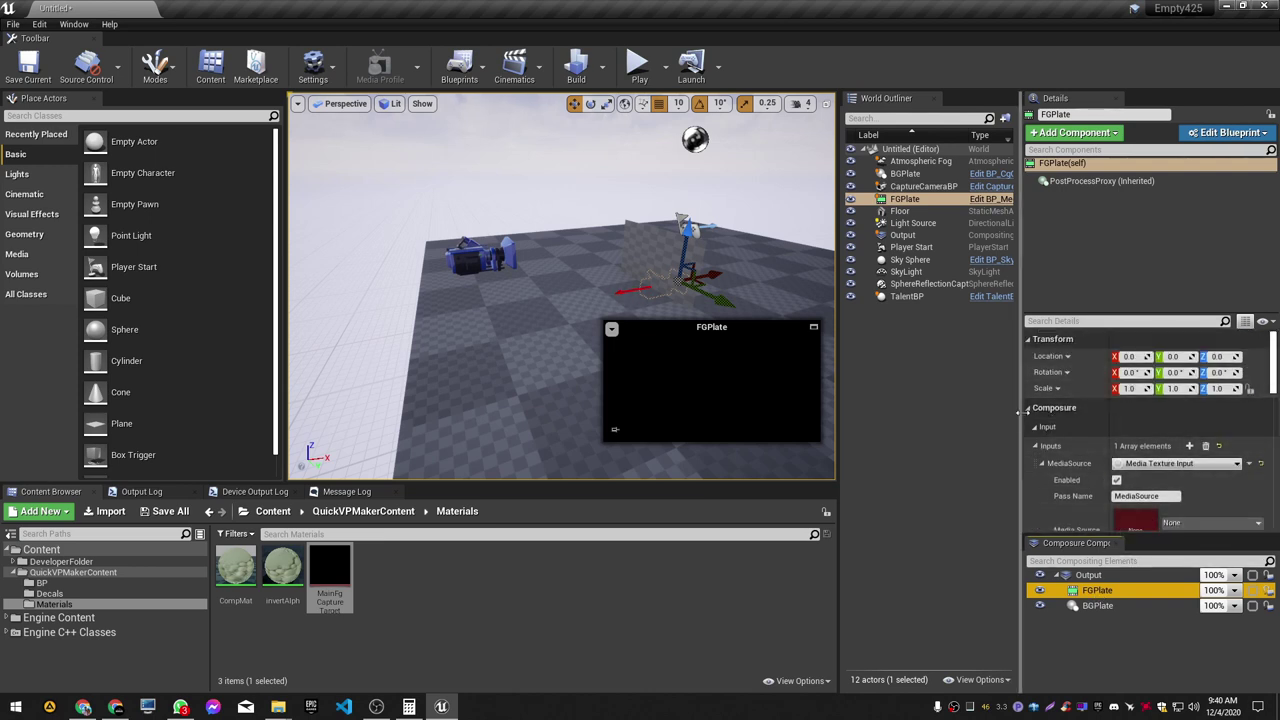
pyautogui.click(1037, 427)
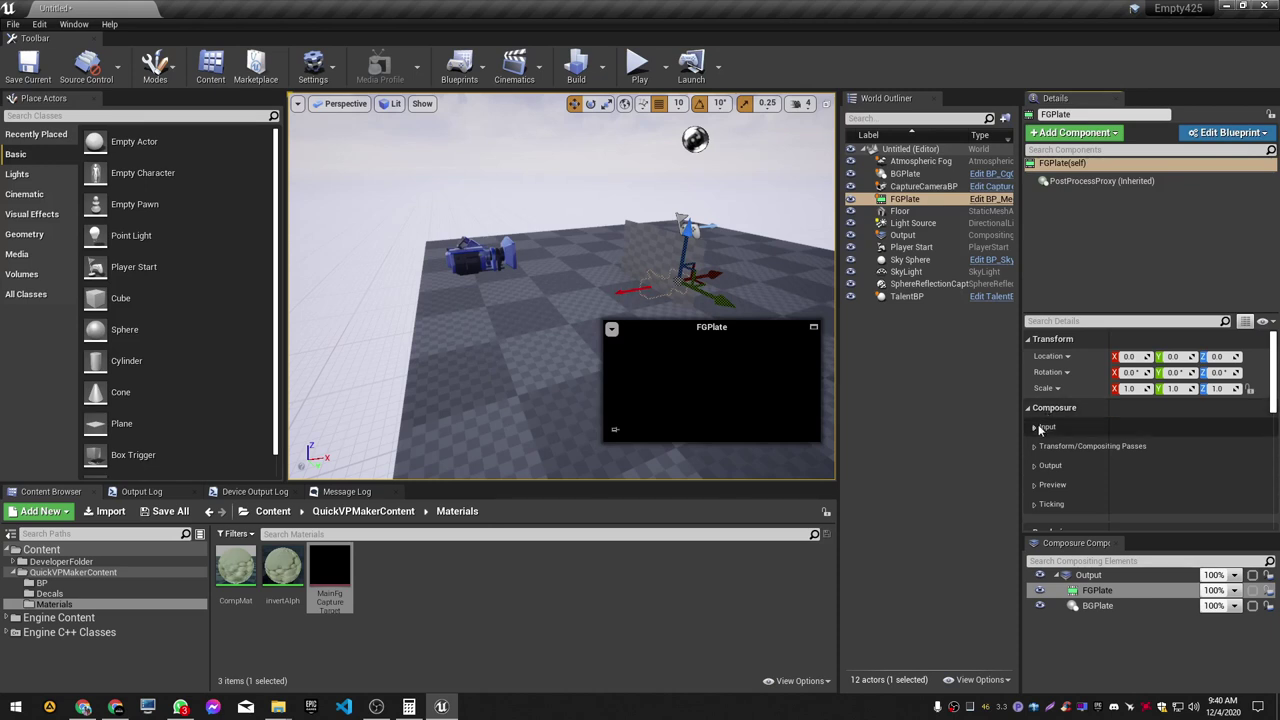
pyautogui.click(1037, 427)
pyautogui.click(1035, 446)
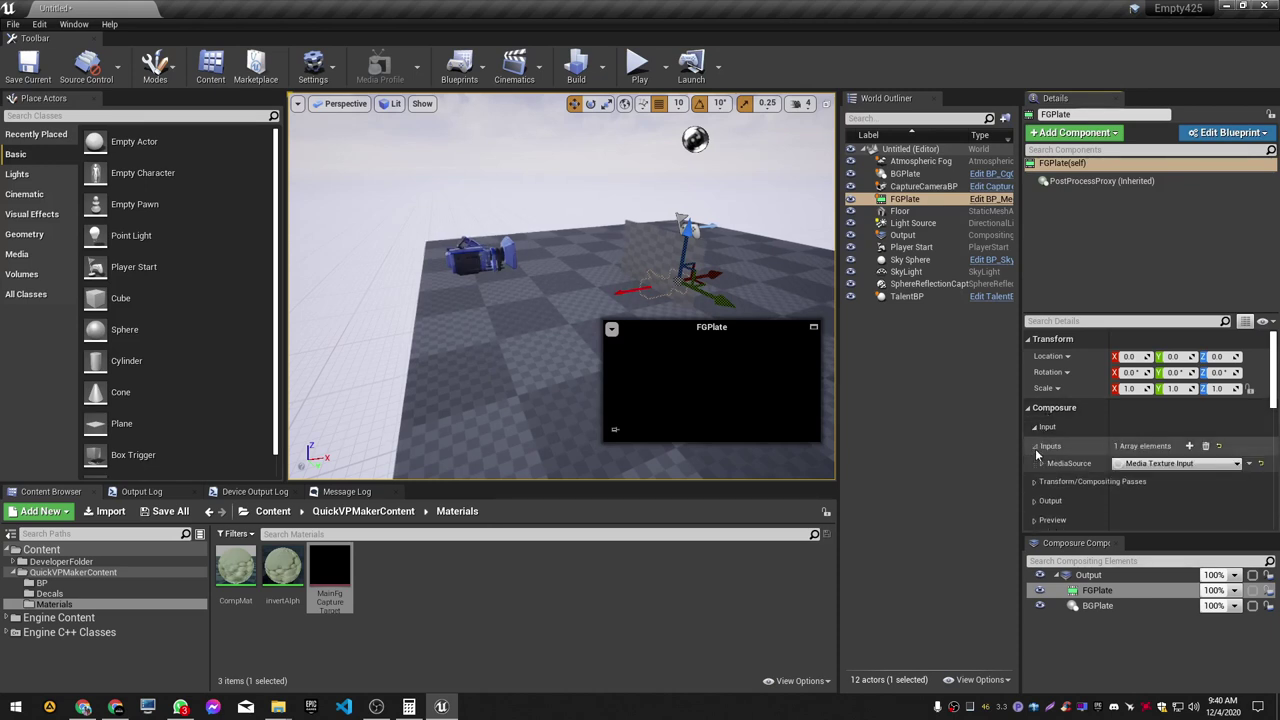
pyautogui.click(1043, 466)
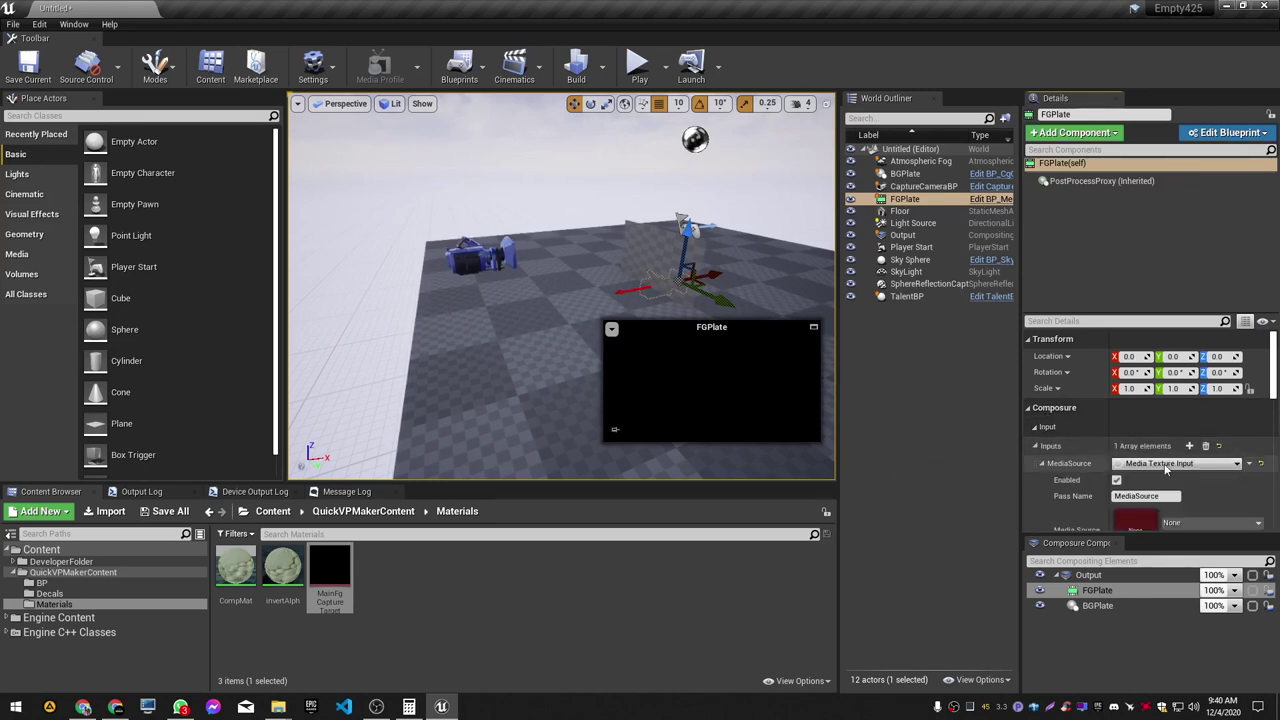
pyautogui.scroll(-1, 1170, 463)
pyautogui.click(1182, 423)
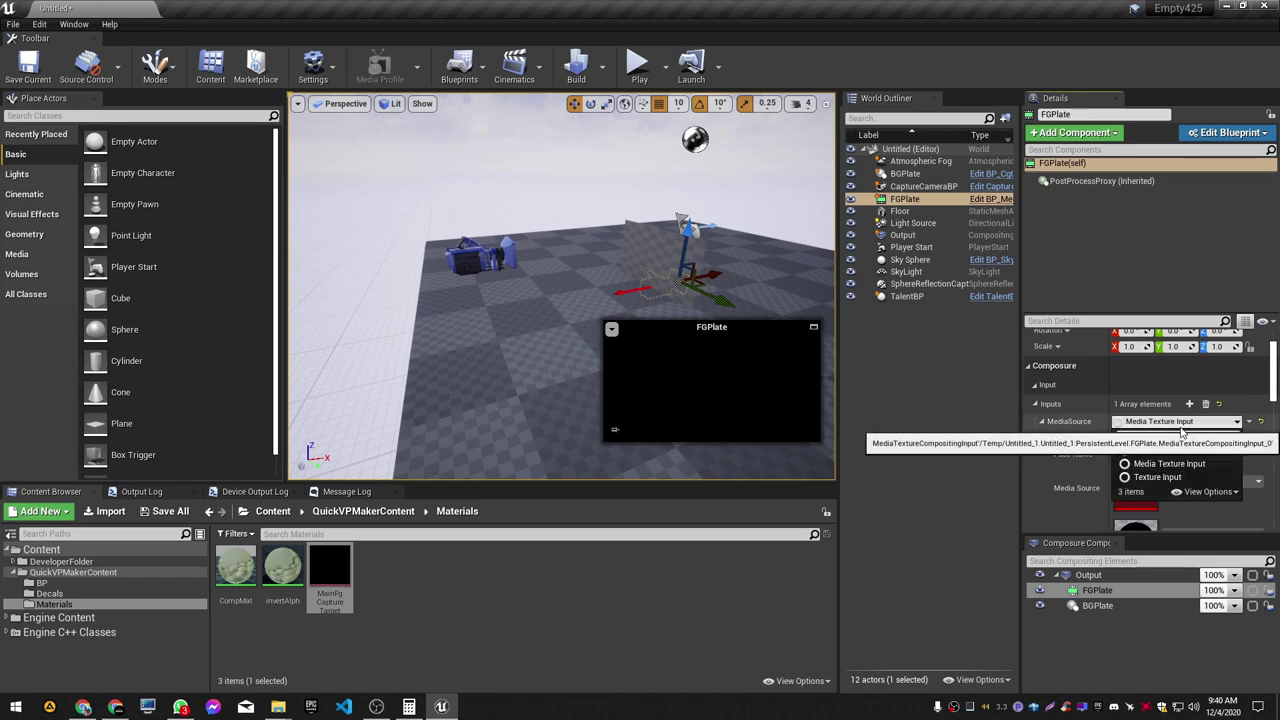
pyautogui.click(1148, 478)
pyautogui.scroll(-1, 1141, 484)
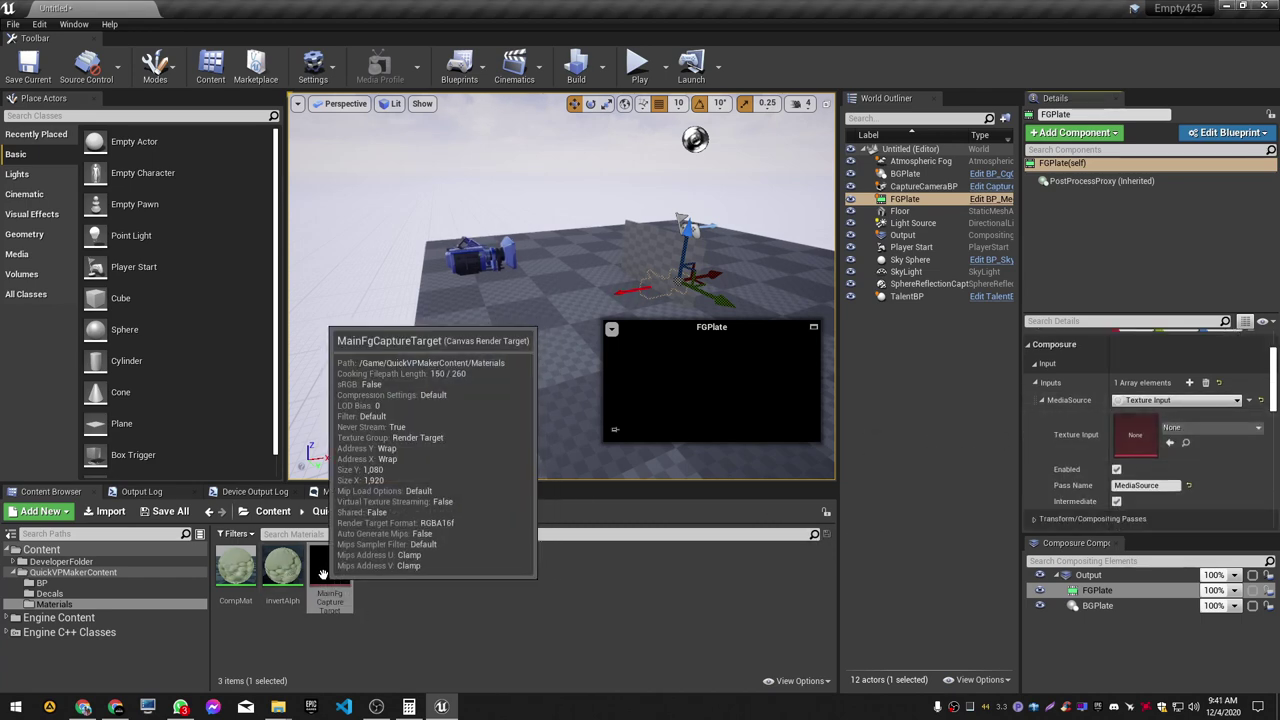
pyautogui.moveTo(325, 588); pyautogui.dragTo(1220, 435)
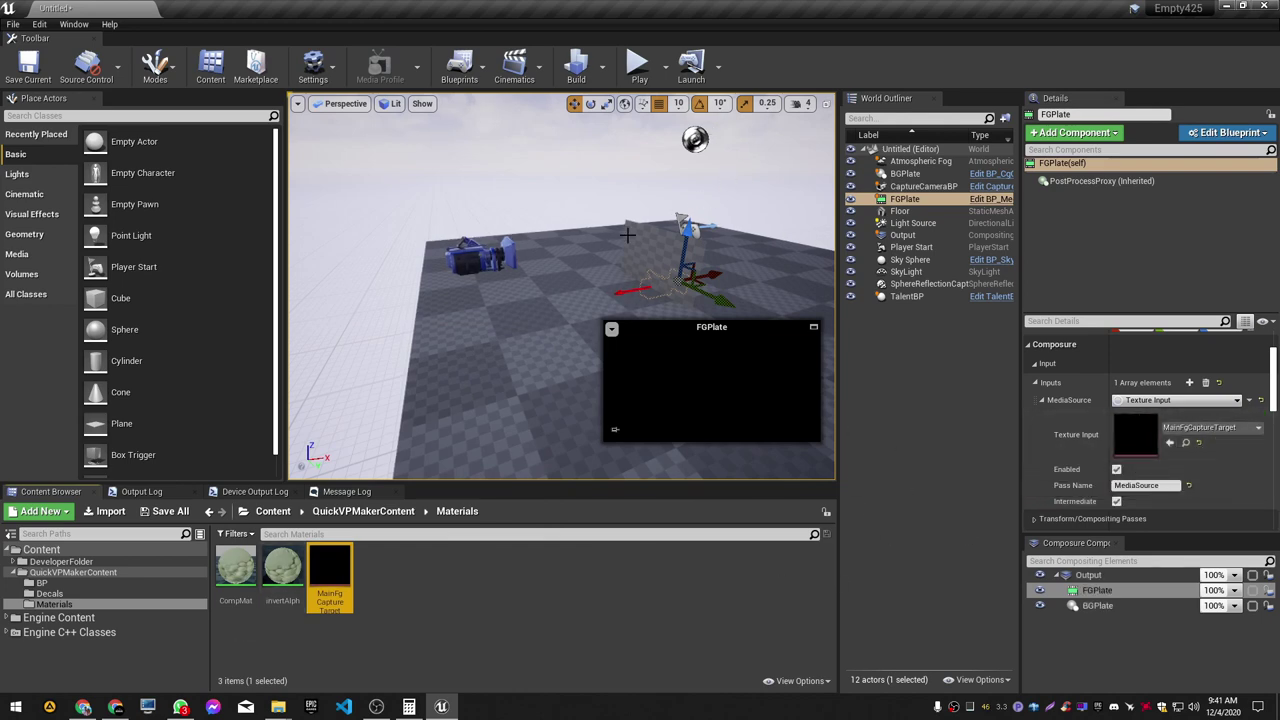
pyautogui.moveTo(628, 235); pyautogui.dragTo(712, 252, button='right')
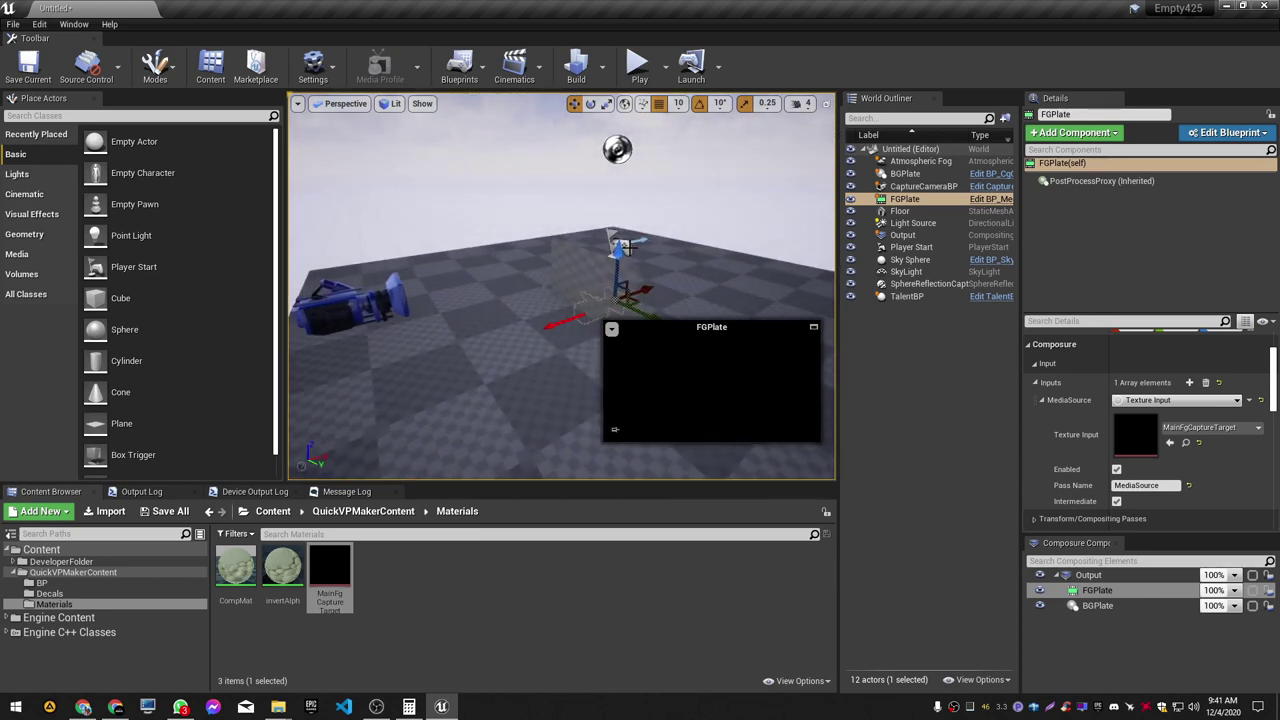
pyautogui.press('Escape')
pyautogui.moveTo(641, 333)
pyautogui.mouseDown(button='right')
pyautogui.moveTo(641, 316)
pyautogui.moveTo(600, 316)
pyautogui.moveTo(655, 312)
pyautogui.mouseUp(button='right')
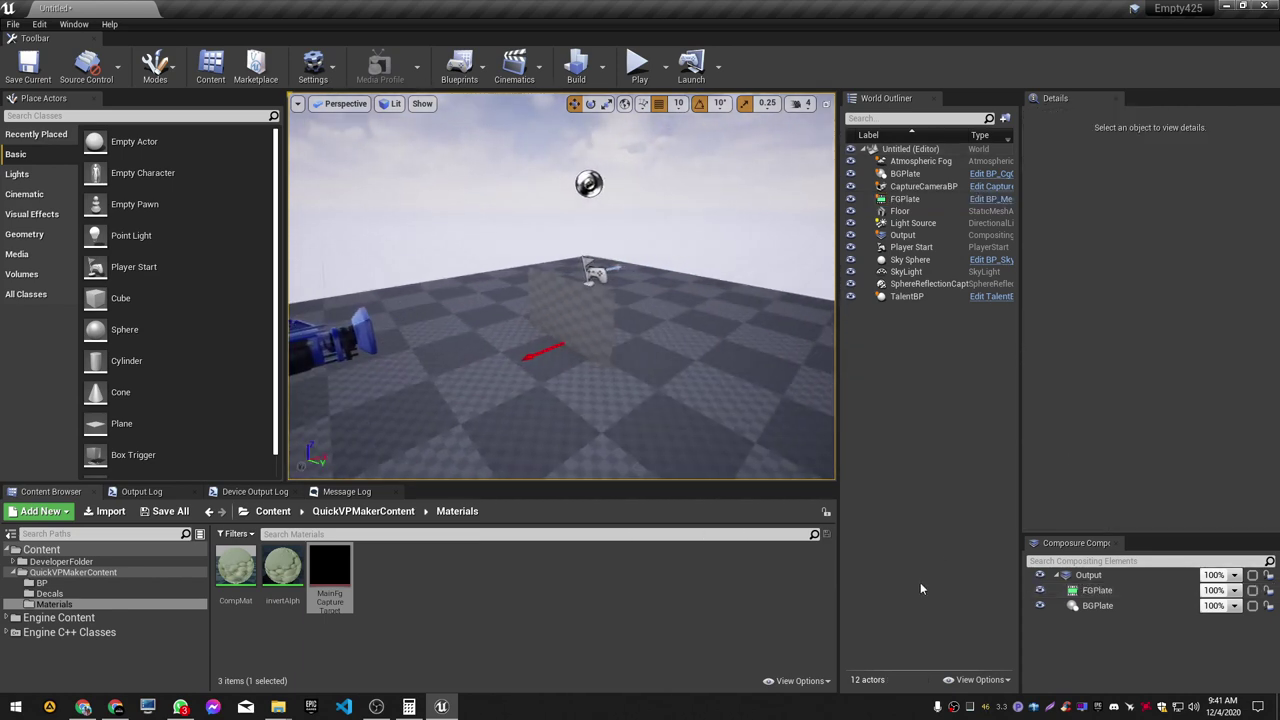
pyautogui.click(1102, 608)
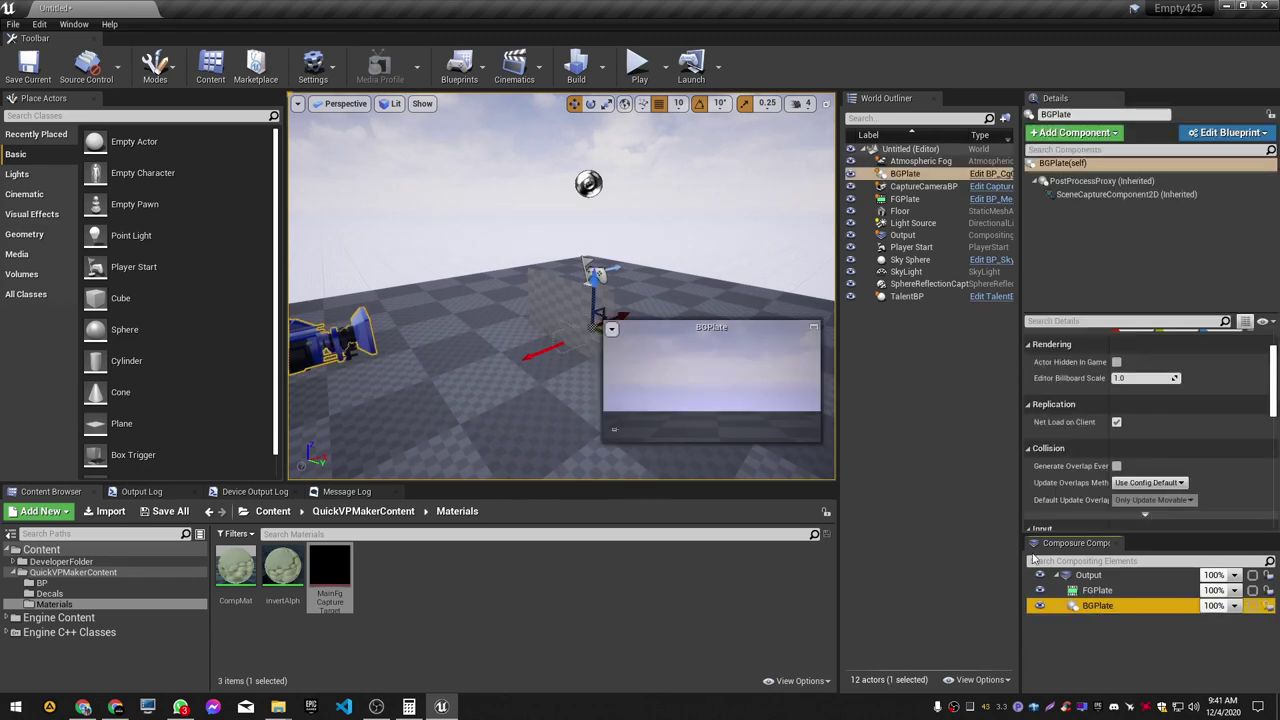
pyautogui.moveTo(463, 311); pyautogui.dragTo(485, 279, button='right')
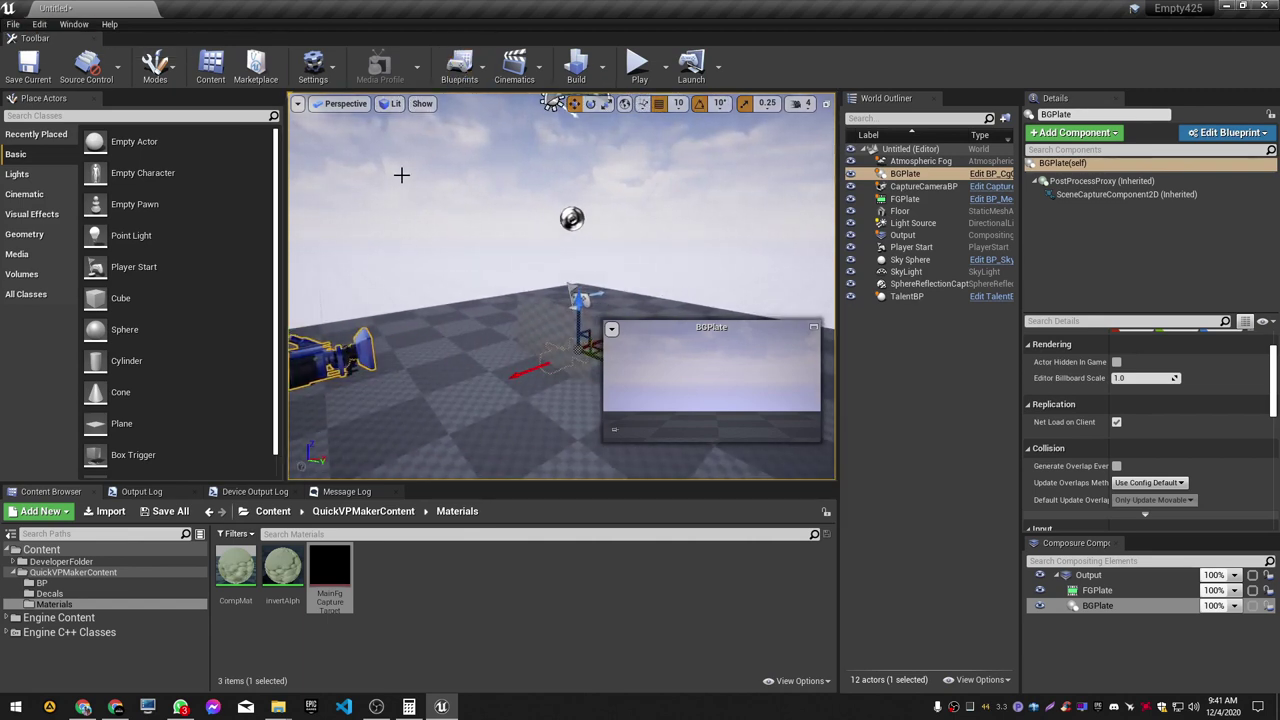
pyautogui.moveTo(442, 294); pyautogui.dragTo(425, 280, button='right')
# Step: Show the level's Layers list and create an empty layer named Actors
pyautogui.click(74, 24)
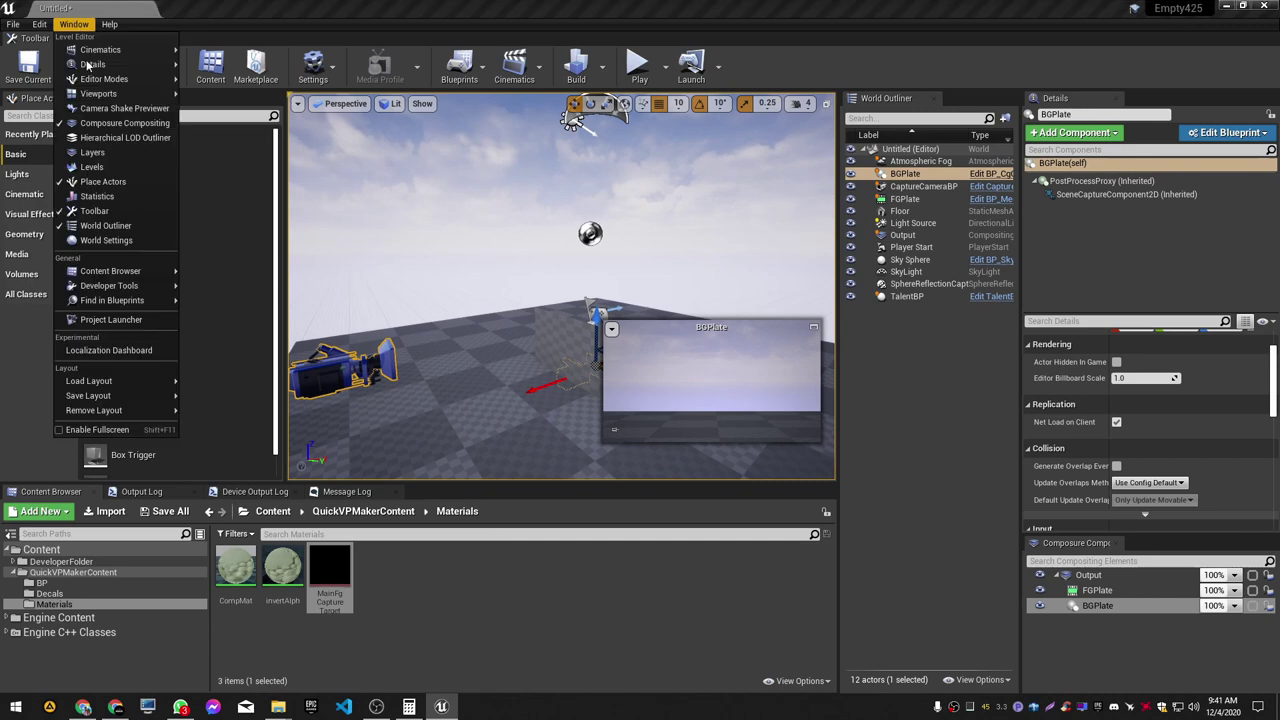
pyautogui.click(121, 155)
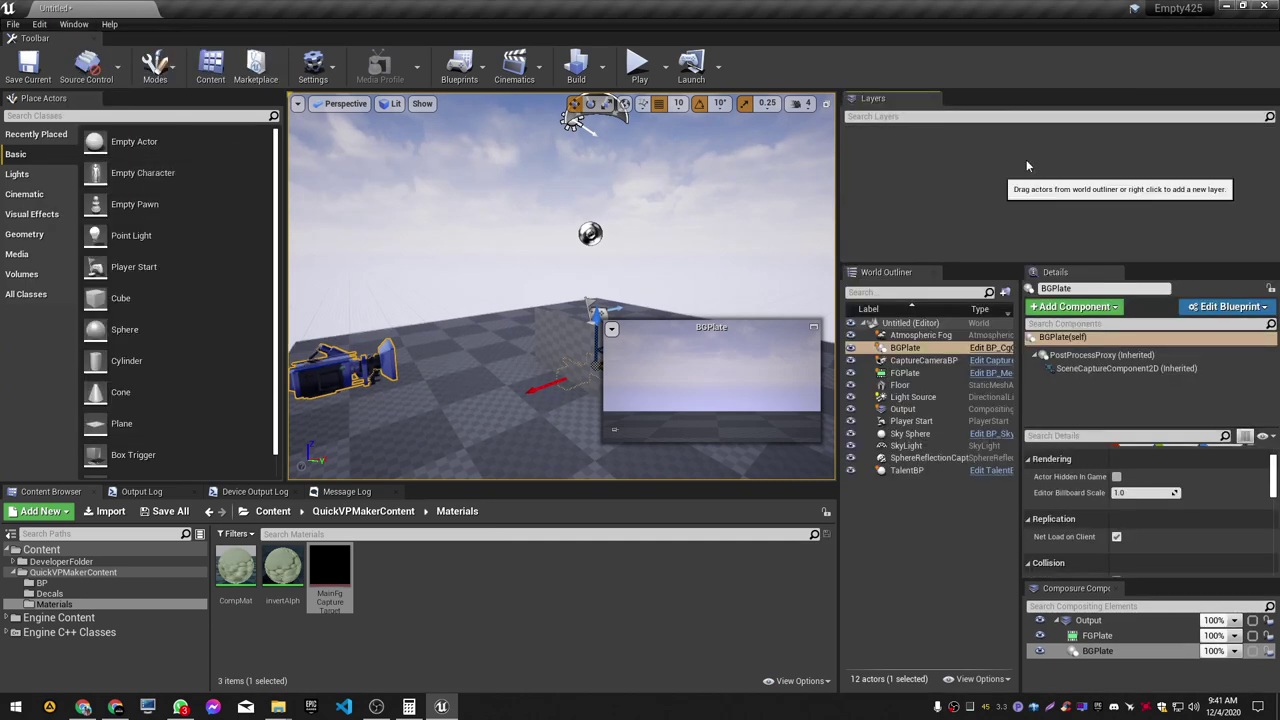
pyautogui.rightClick(914, 160)
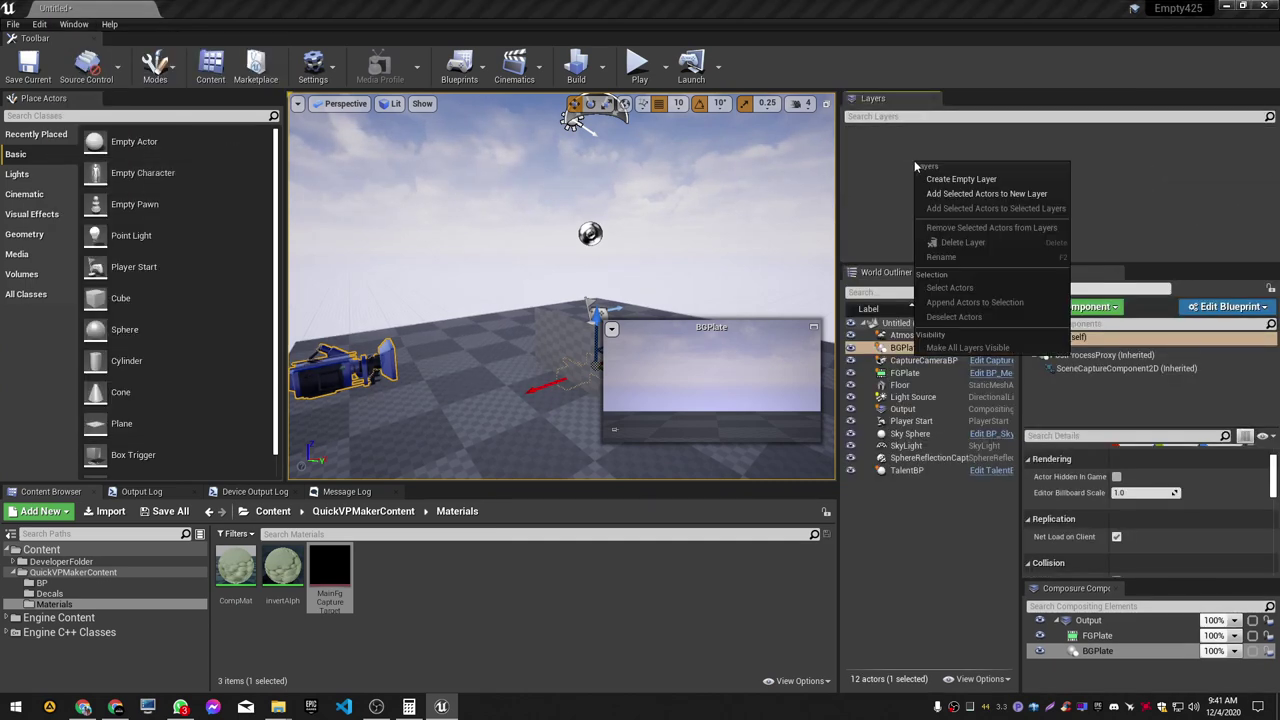
pyautogui.click(959, 181)
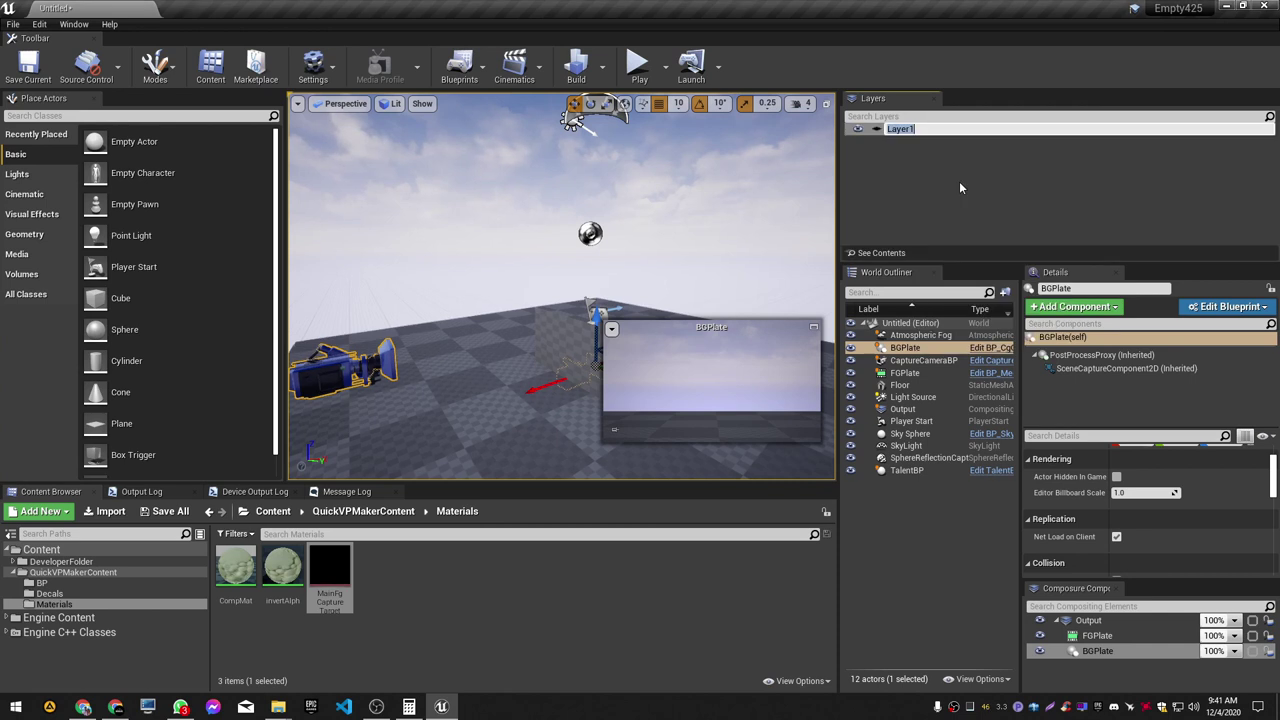
pyautogui.write('Ac')
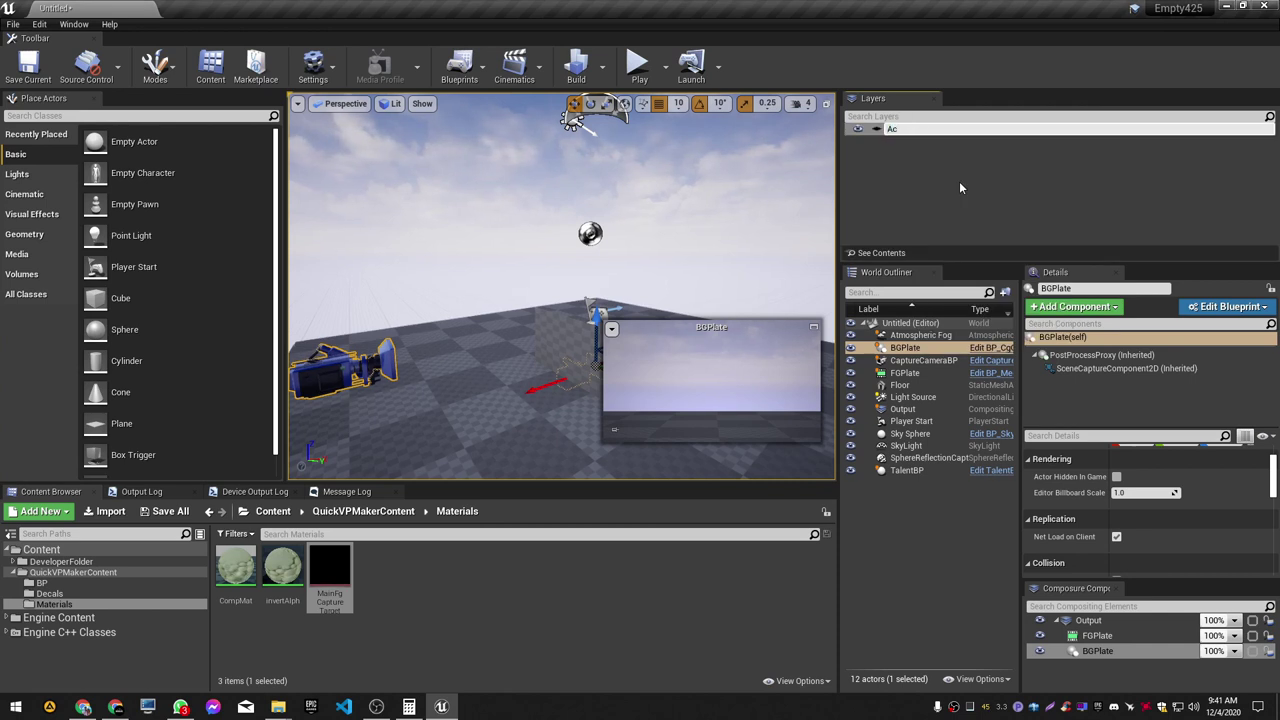
pyautogui.write('tors')
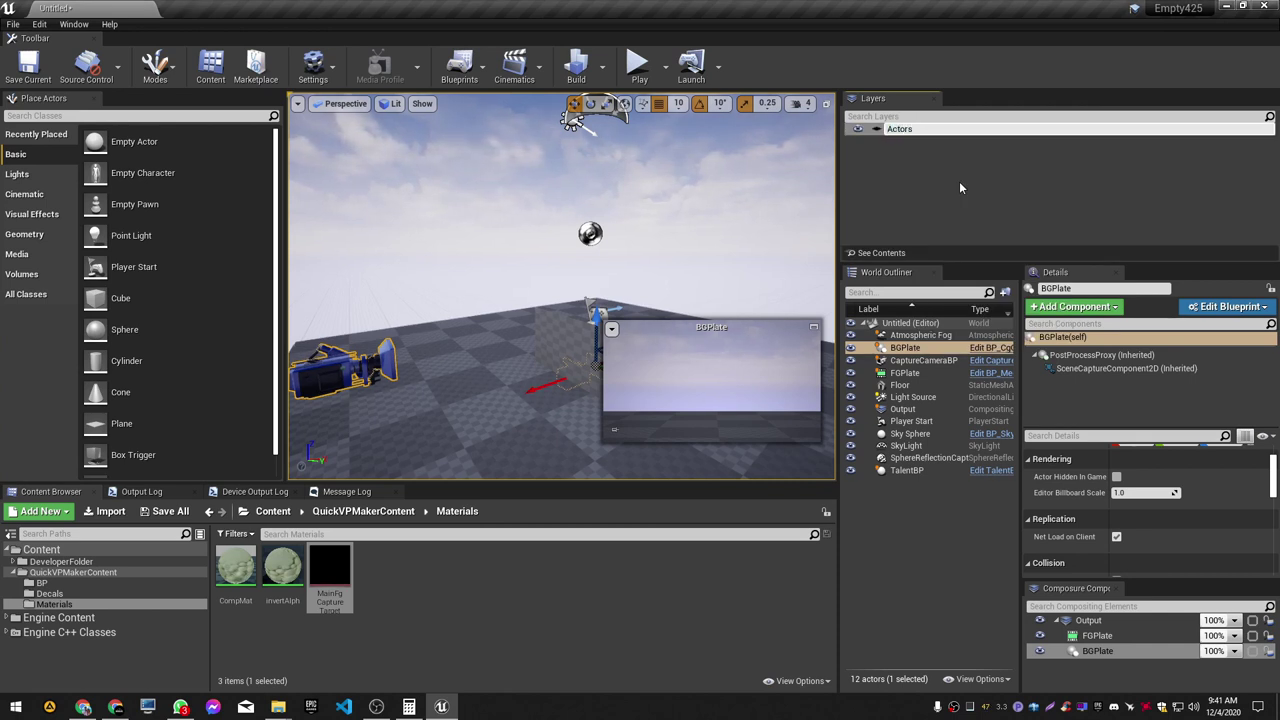
pyautogui.press('Return')
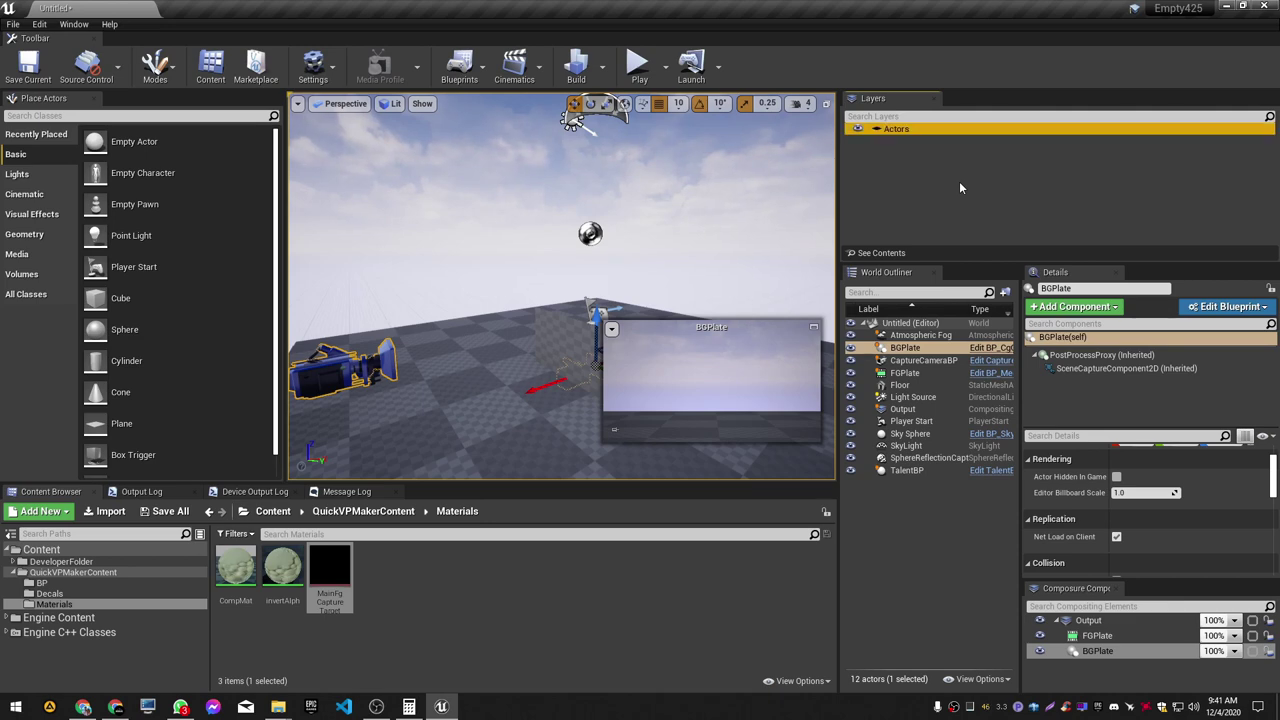
# Step: Dock the Layers list below the World Outliner and resize the neighbouring areas to fit
pyautogui.scroll(-2, 1140, 500)
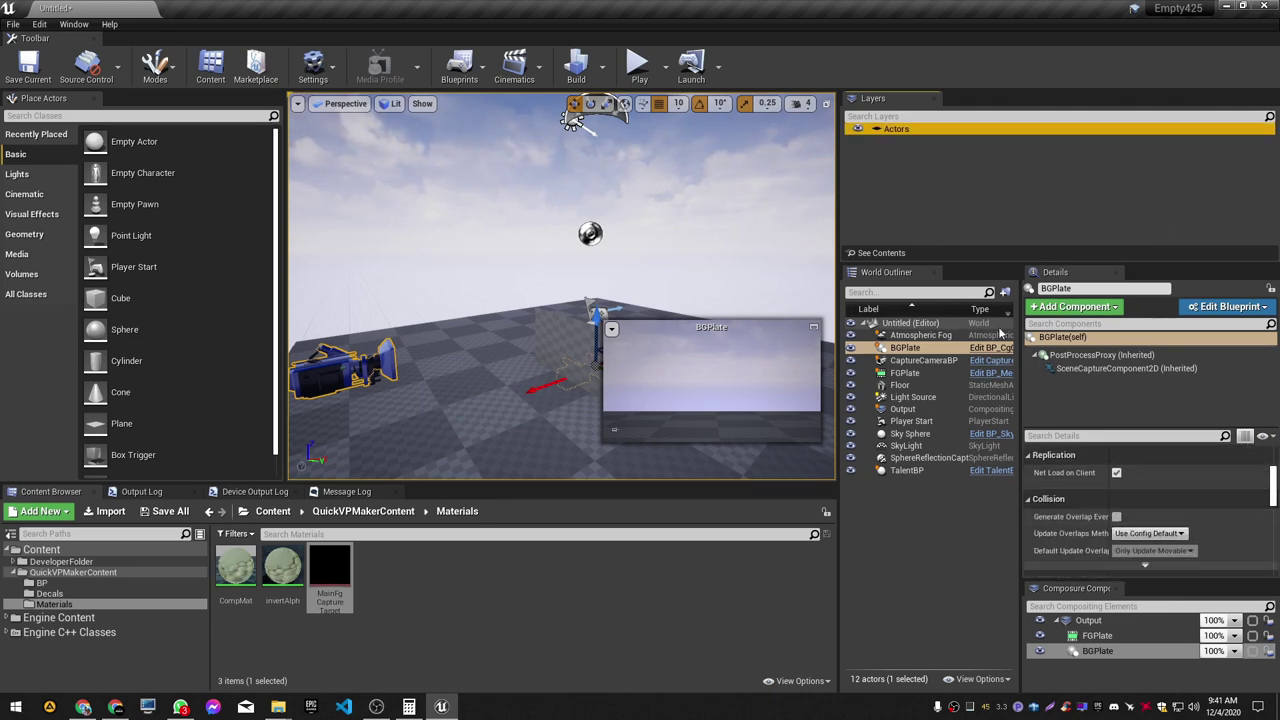
pyautogui.moveTo(904, 104); pyautogui.dragTo(994, 624)
pyautogui.moveTo(971, 392); pyautogui.dragTo(985, 521)
pyautogui.moveTo(1192, 536); pyautogui.dragTo(1188, 481)
# Step: Add a Capture Actors element to BGPlate's Composure inputs and expand its members
pyautogui.click(1113, 549)
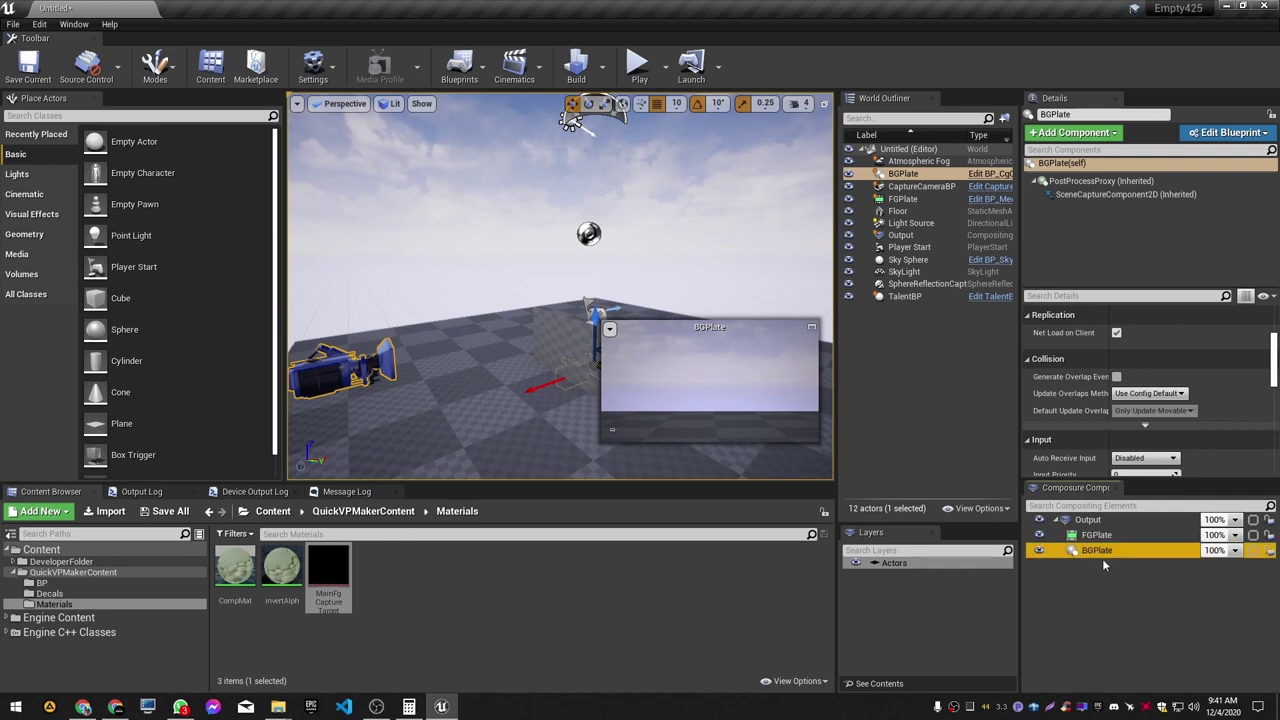
pyautogui.scroll(-1, 1127, 380)
pyautogui.scroll(-5, 1127, 392)
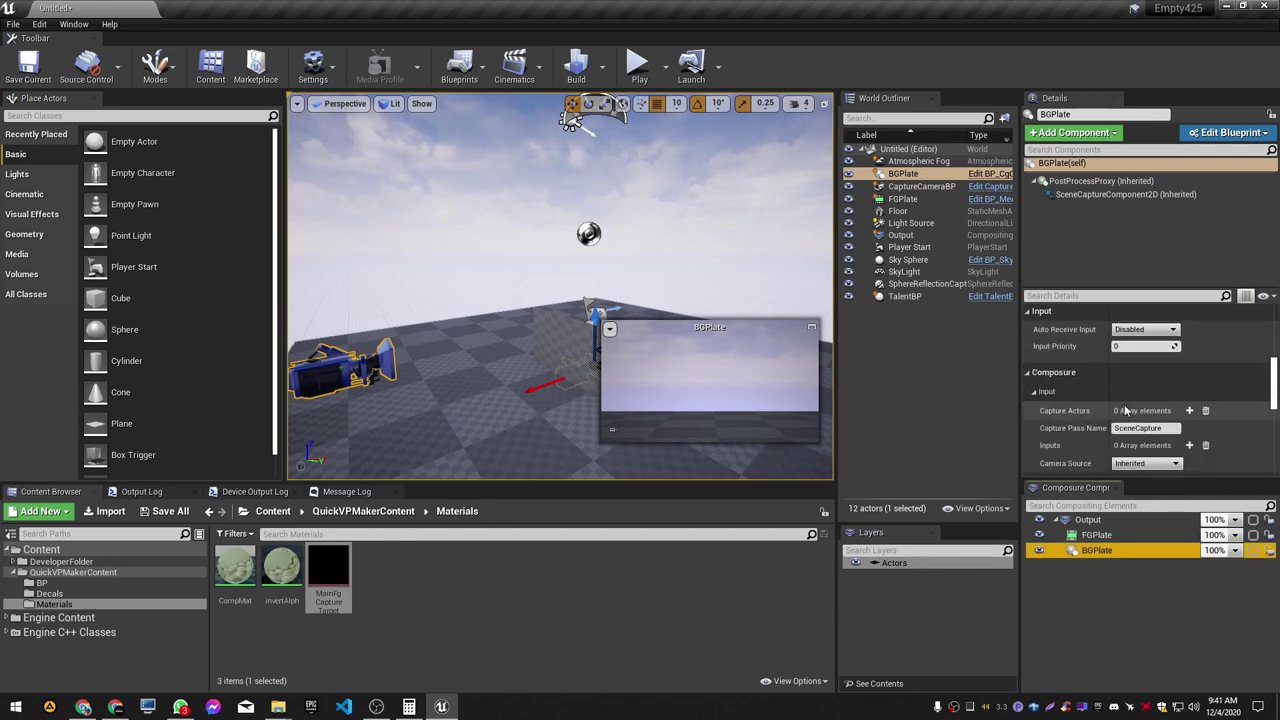
pyautogui.click(1029, 373)
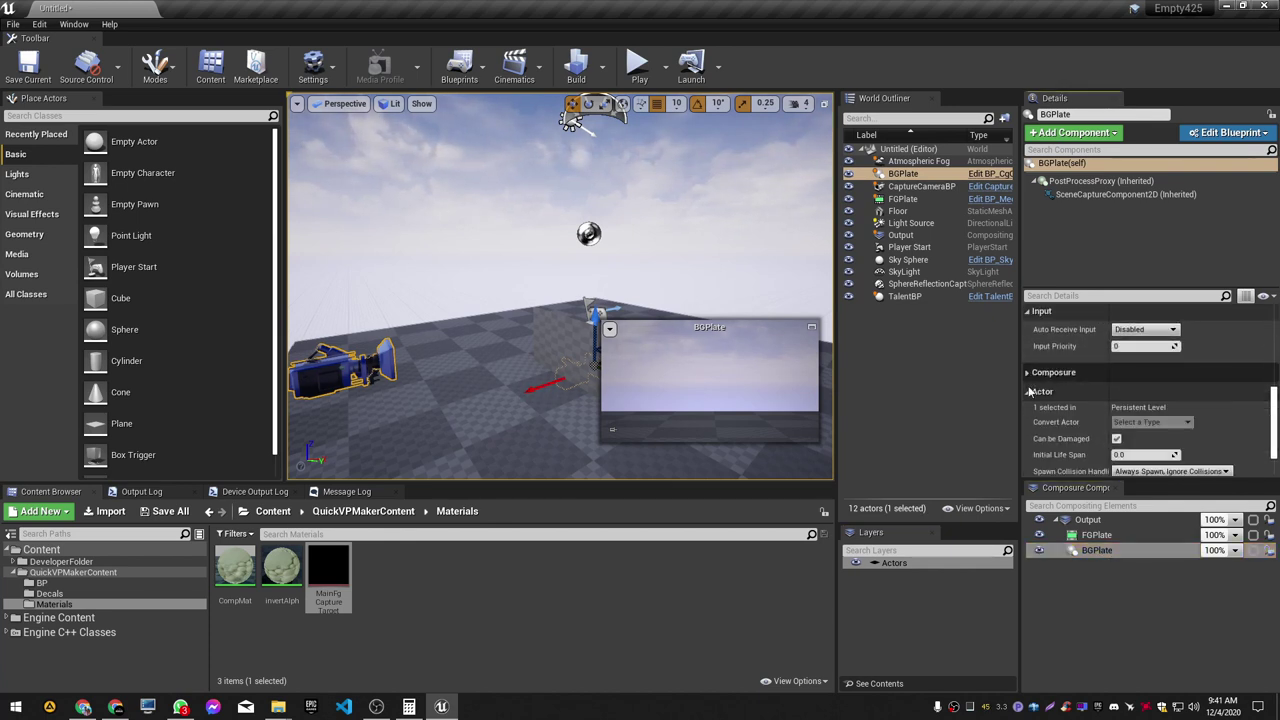
pyautogui.click(1030, 373)
pyautogui.scroll(-2, 1045, 377)
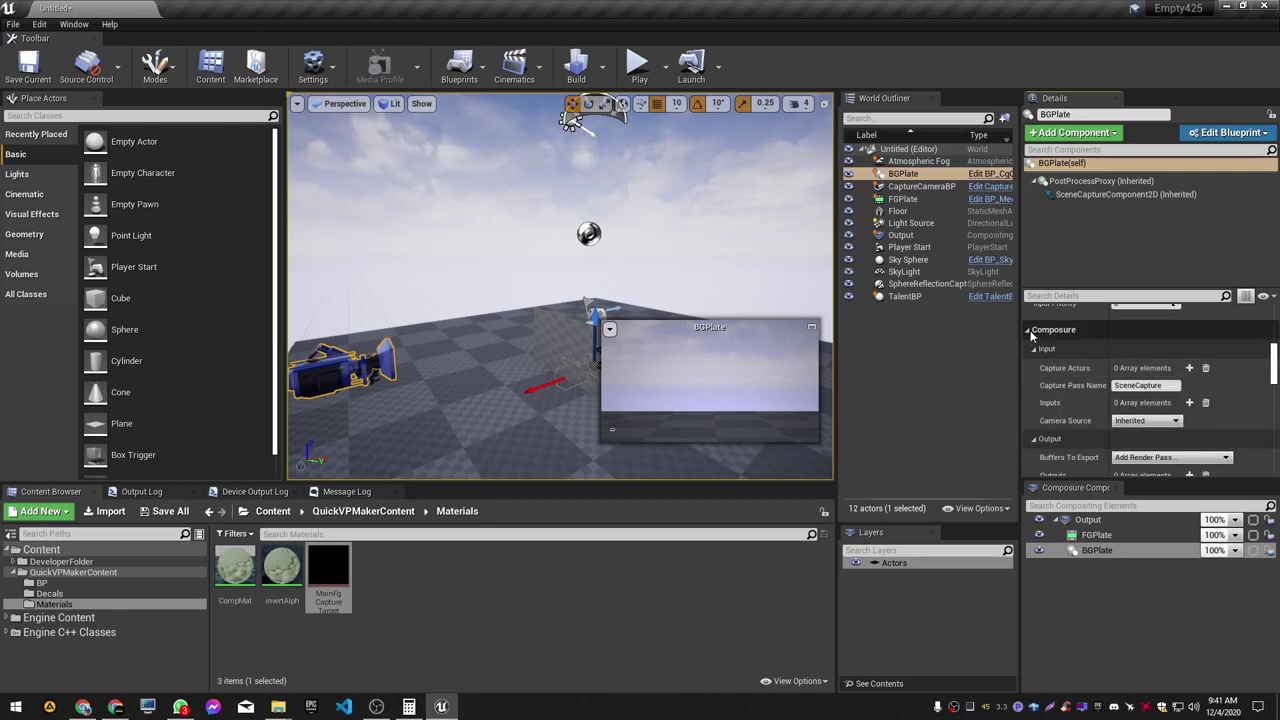
pyautogui.keyDown('shift'); pyautogui.click(1028, 331); pyautogui.keyUp('shift')
pyautogui.click(1028, 331)
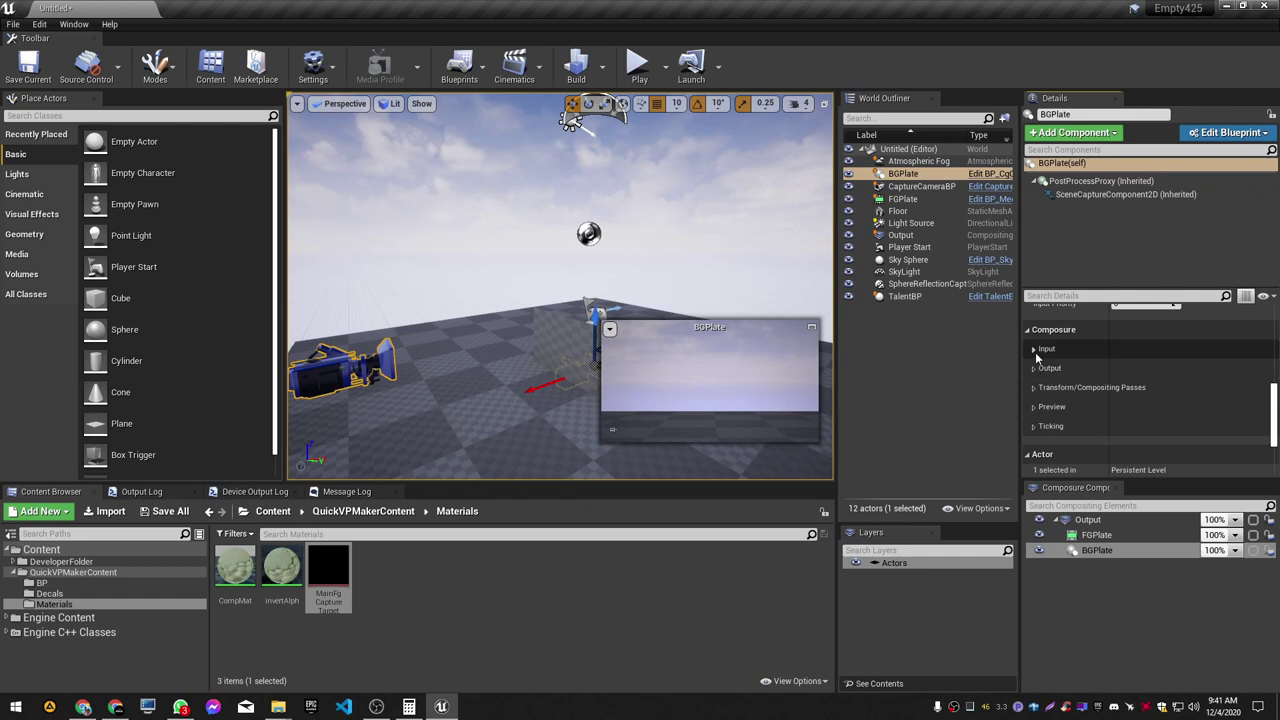
pyautogui.click(1035, 350)
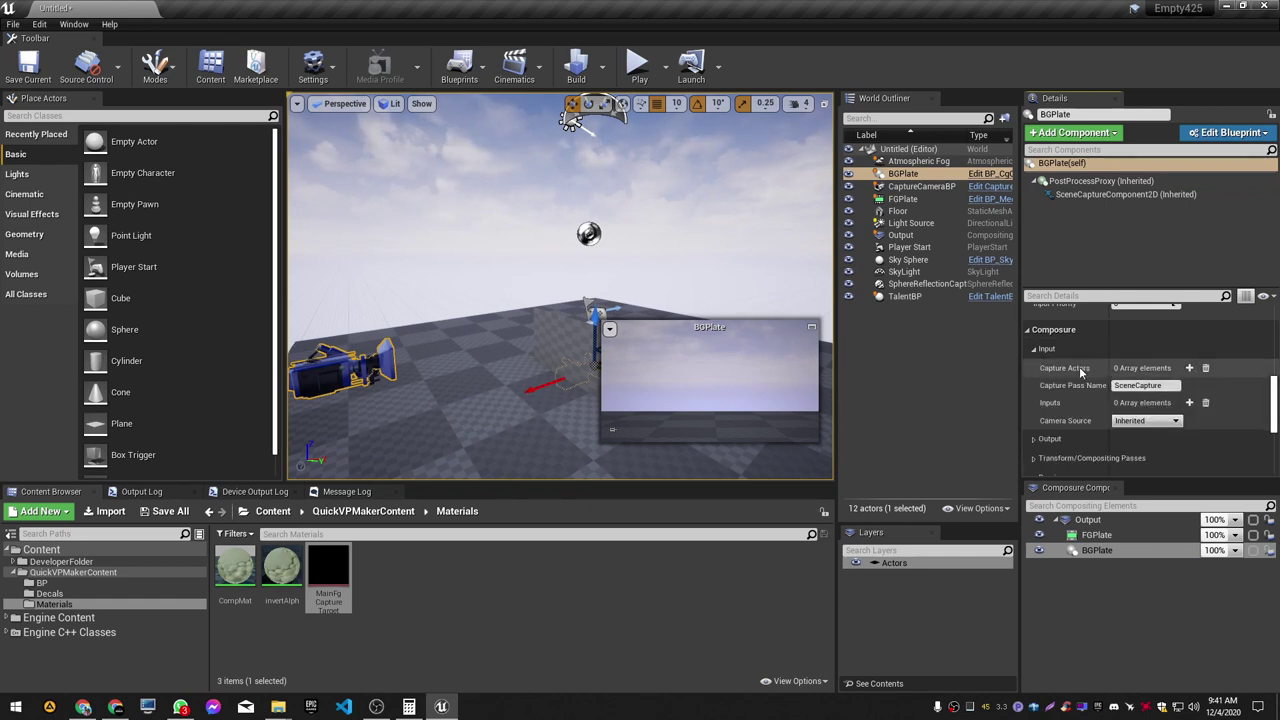
pyautogui.click(1190, 369)
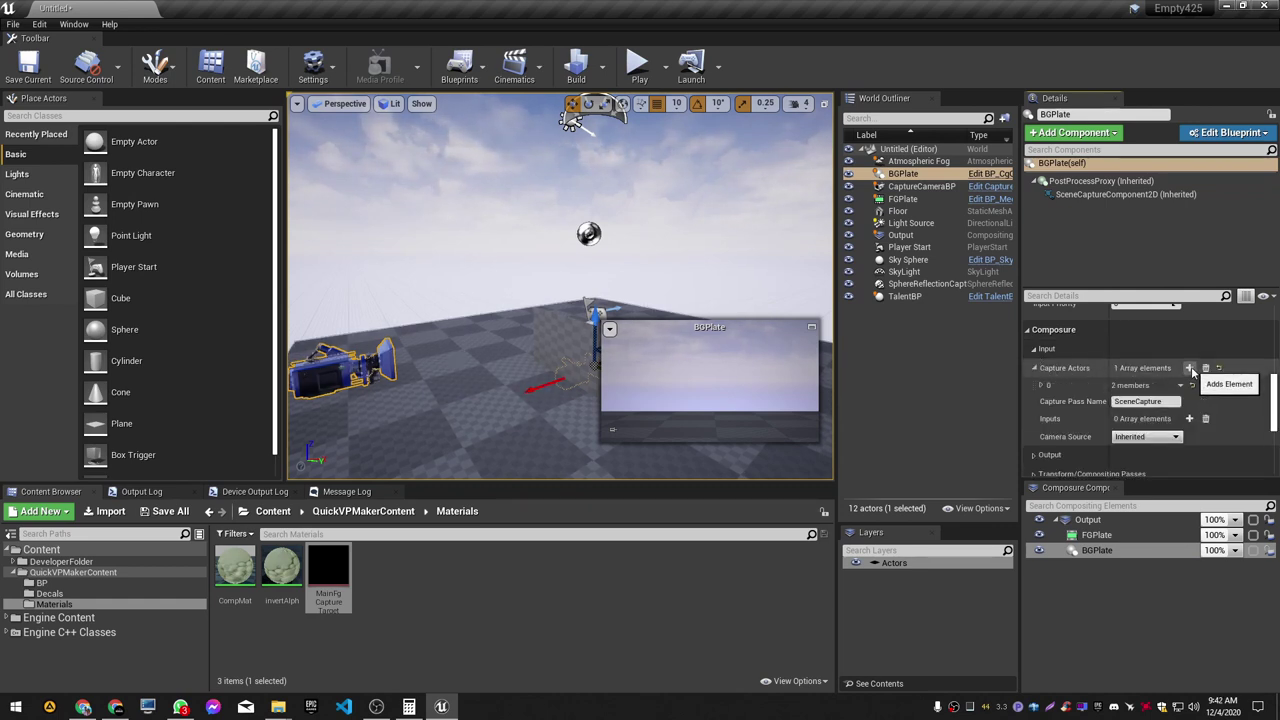
pyautogui.click(1042, 386)
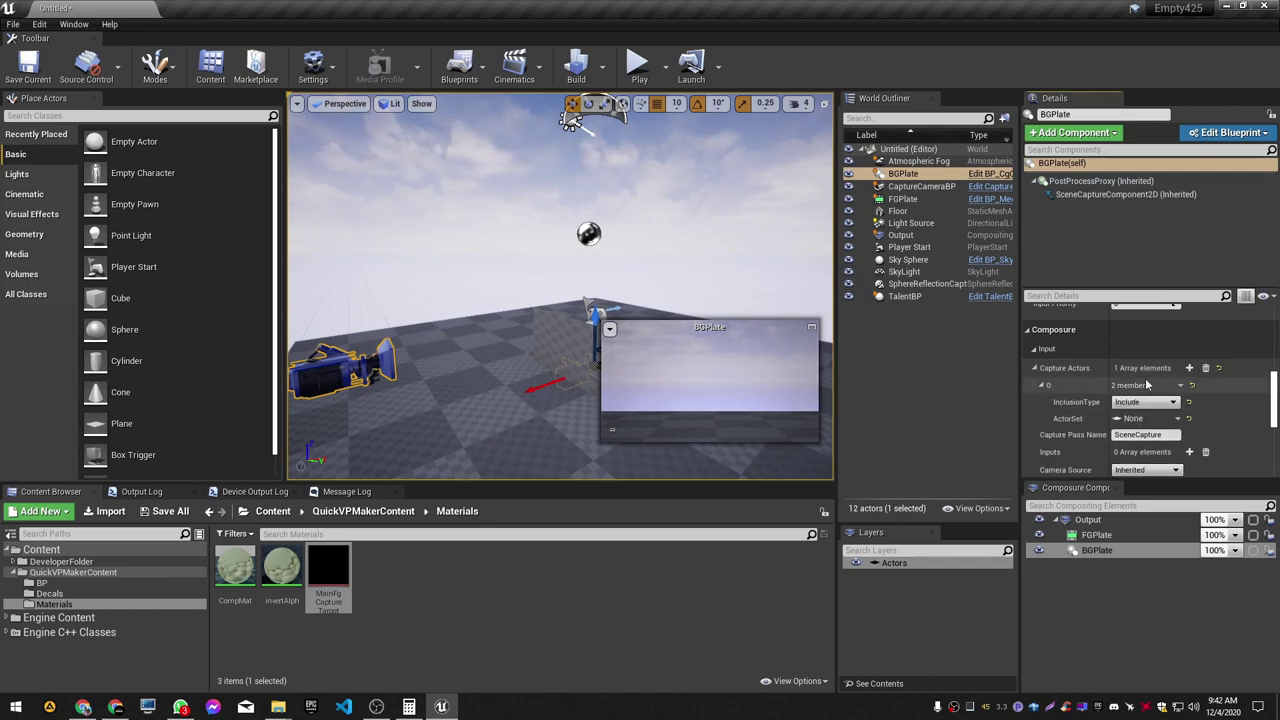
# Step: Set BGPlate's capture actor entry to the Exclude inclusion type with the Actors layer as its ActorSet
pyautogui.click(1160, 408)
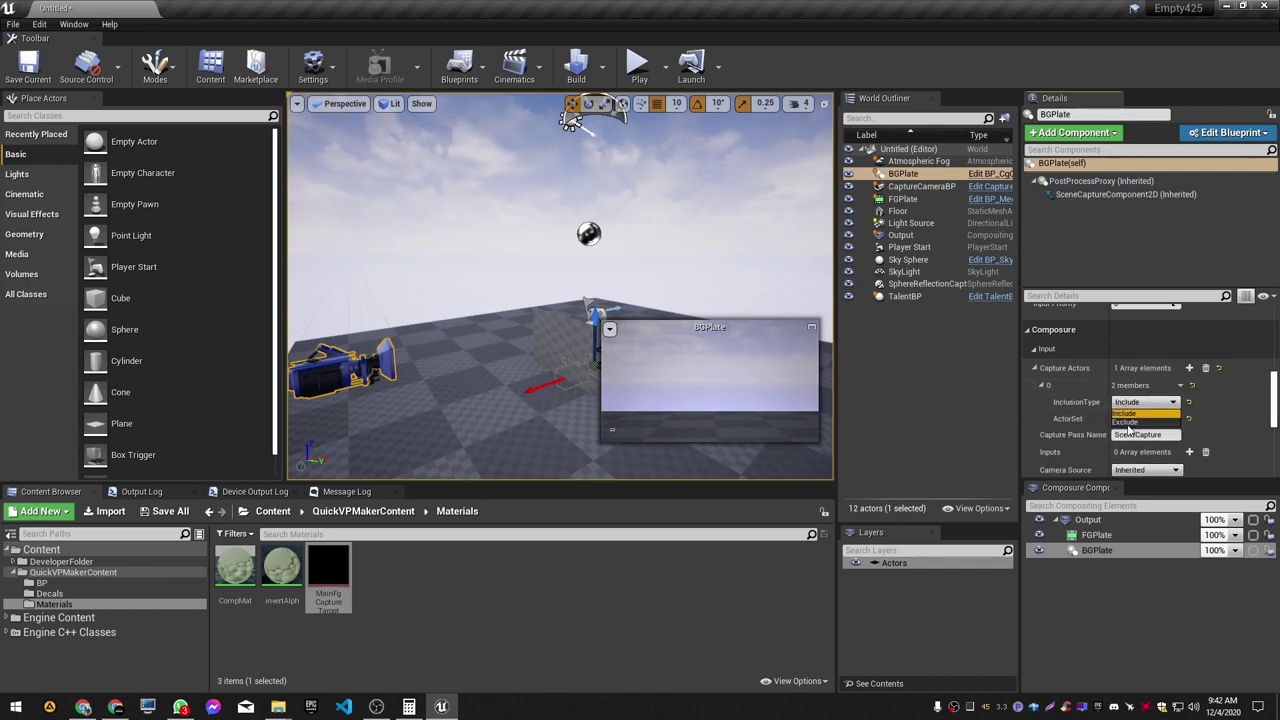
pyautogui.click(1127, 422)
pyautogui.click(1140, 418)
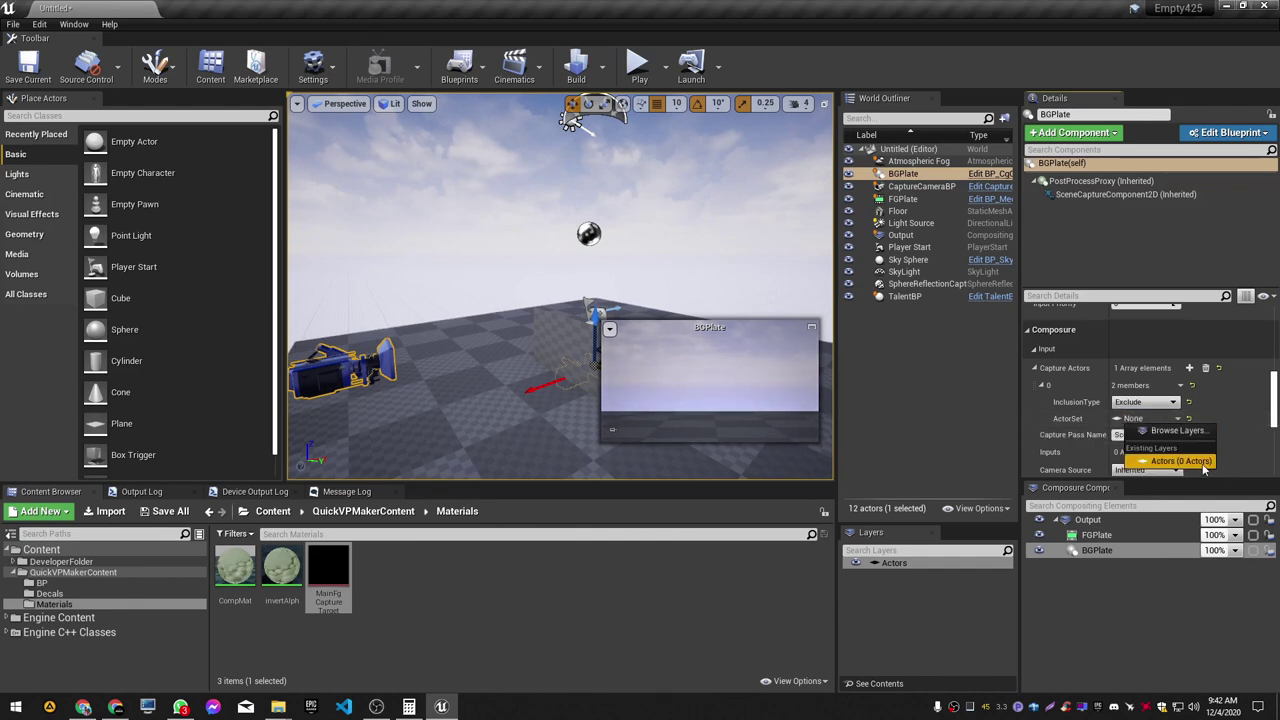
pyautogui.click(1200, 463)
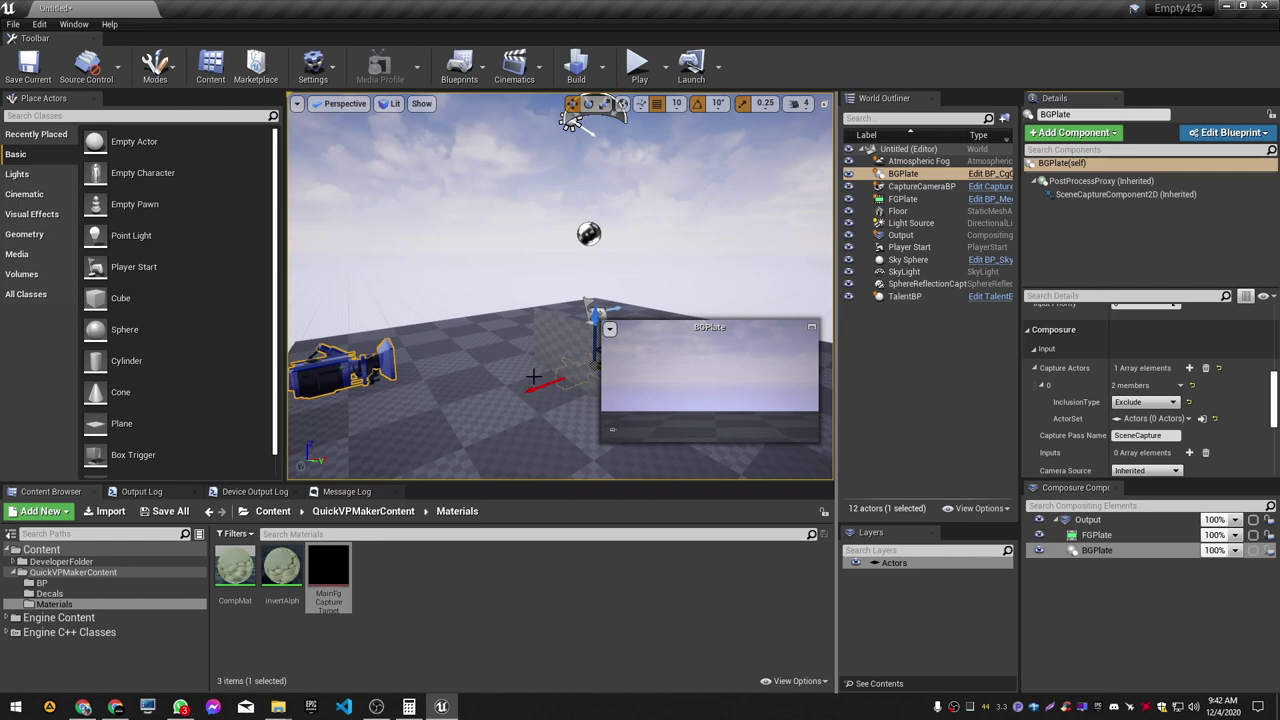
pyautogui.moveTo(700, 380); pyautogui.dragTo(805, 352, button='right')
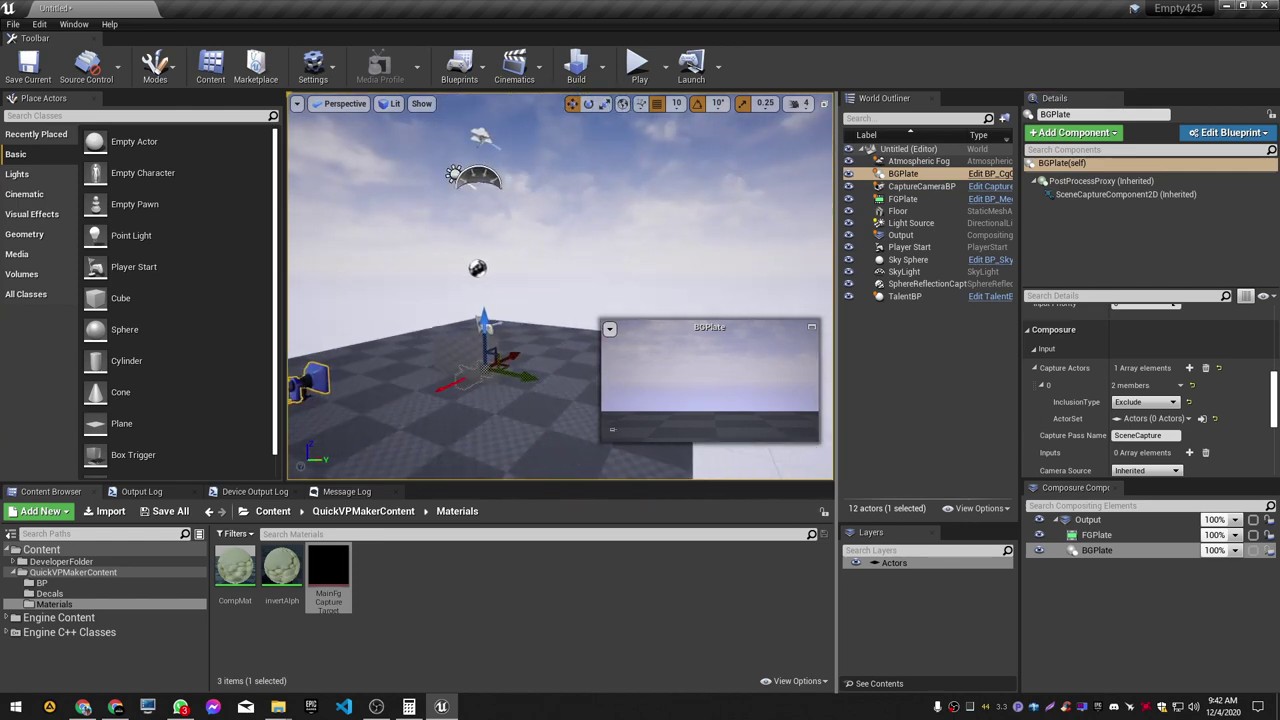
pyautogui.click(865, 420)
pyautogui.moveTo(740, 390); pyautogui.dragTo(540, 385, button='right')
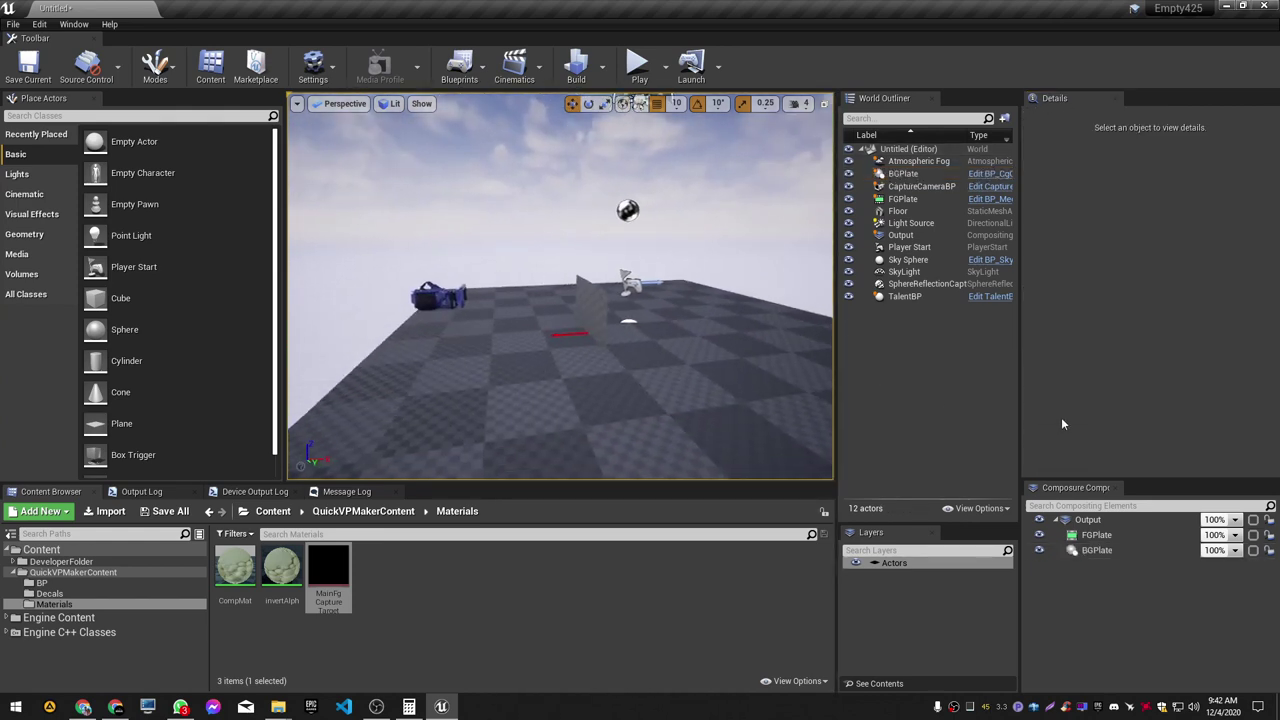
# Step: Add a Custom Material Pass to the Transform Passes of the Output composition element
pyautogui.click(1106, 521)
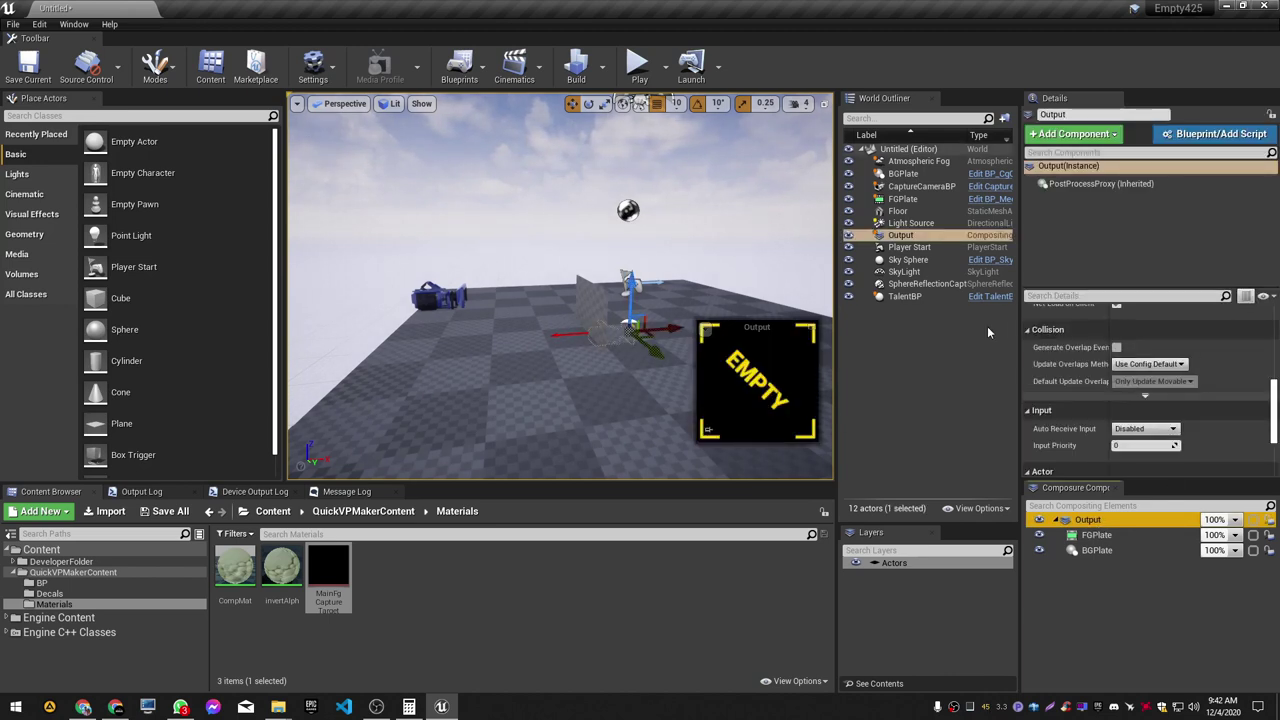
pyautogui.scroll(5, 1132, 440)
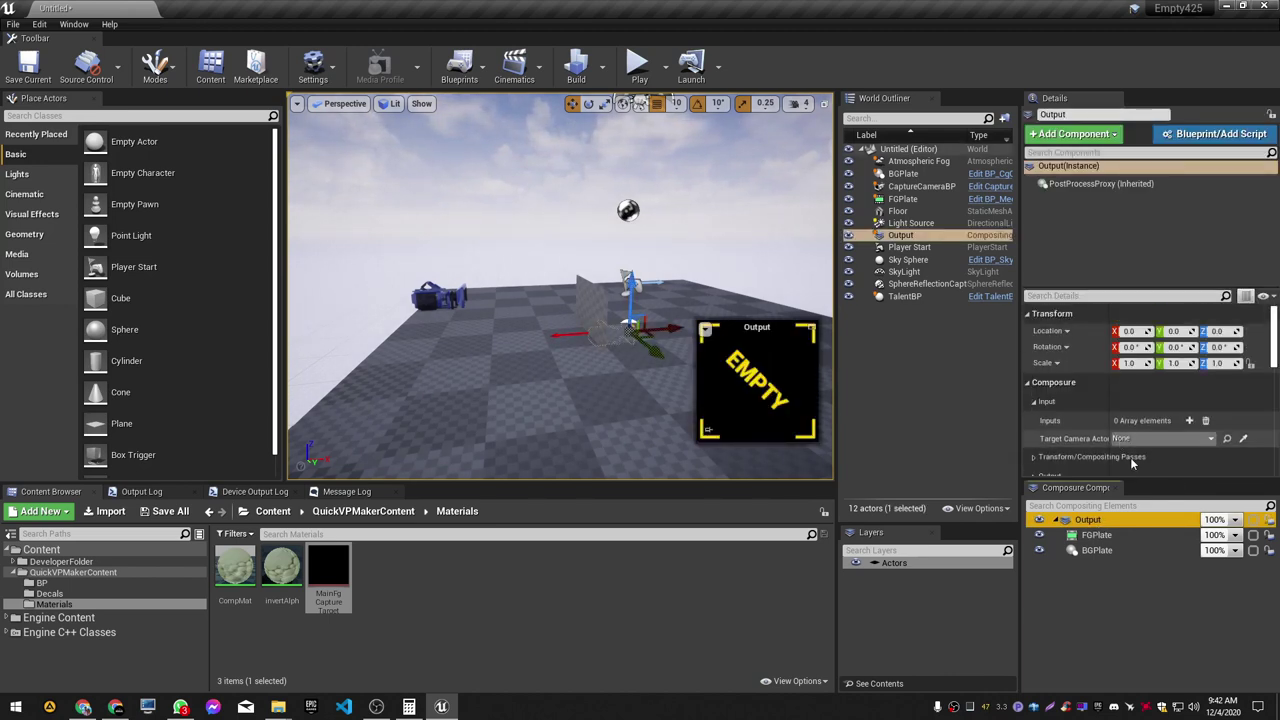
pyautogui.click(1092, 521)
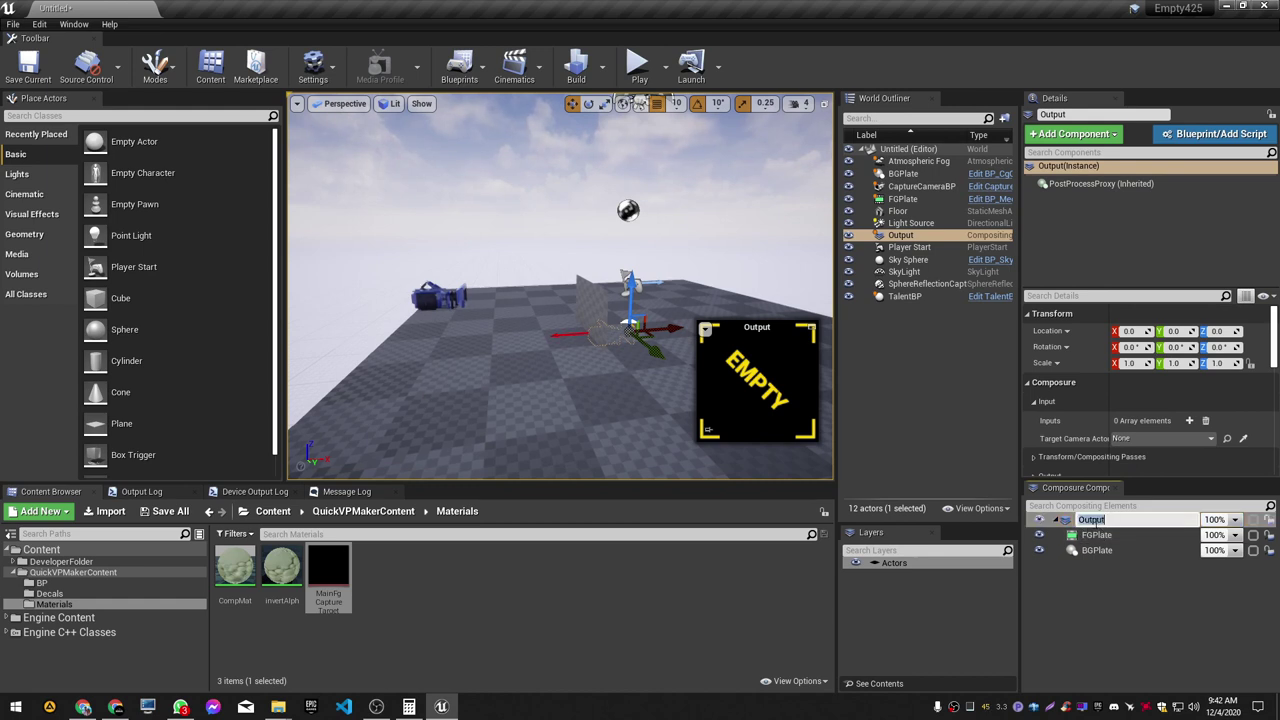
pyautogui.click(1132, 566)
pyautogui.click(1090, 520)
pyautogui.scroll(-2, 1153, 382)
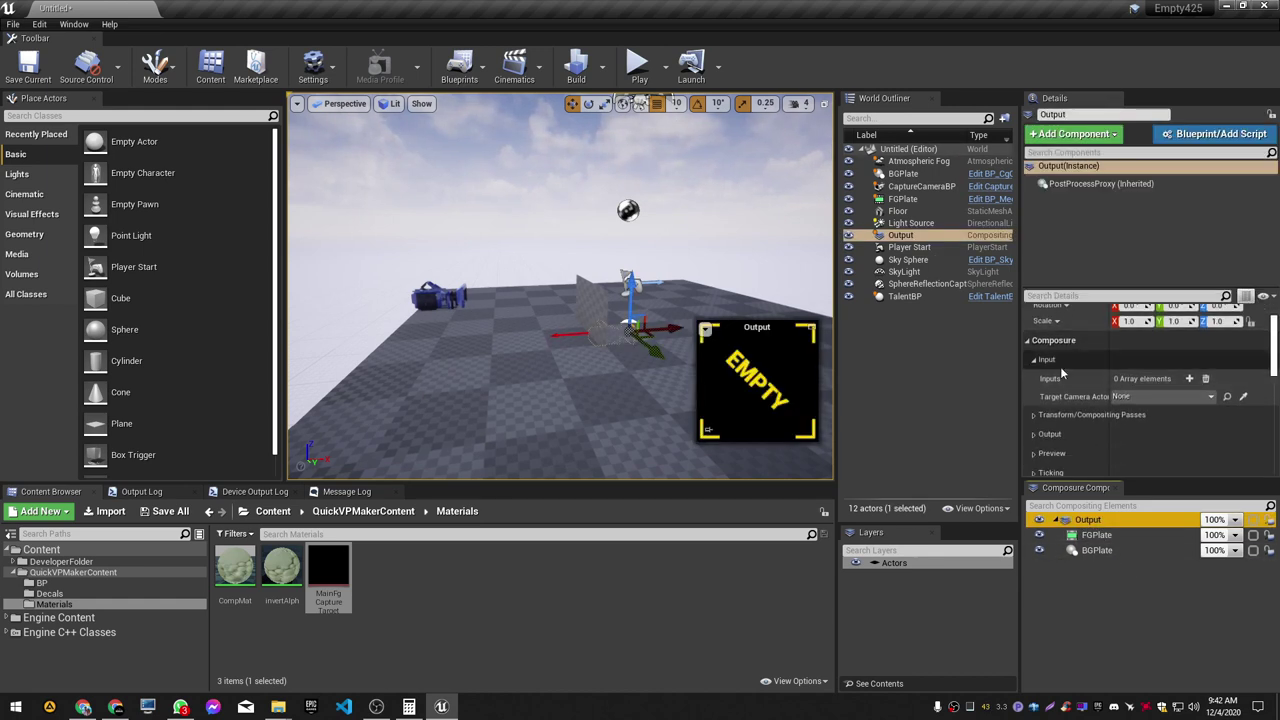
pyautogui.click(1033, 360)
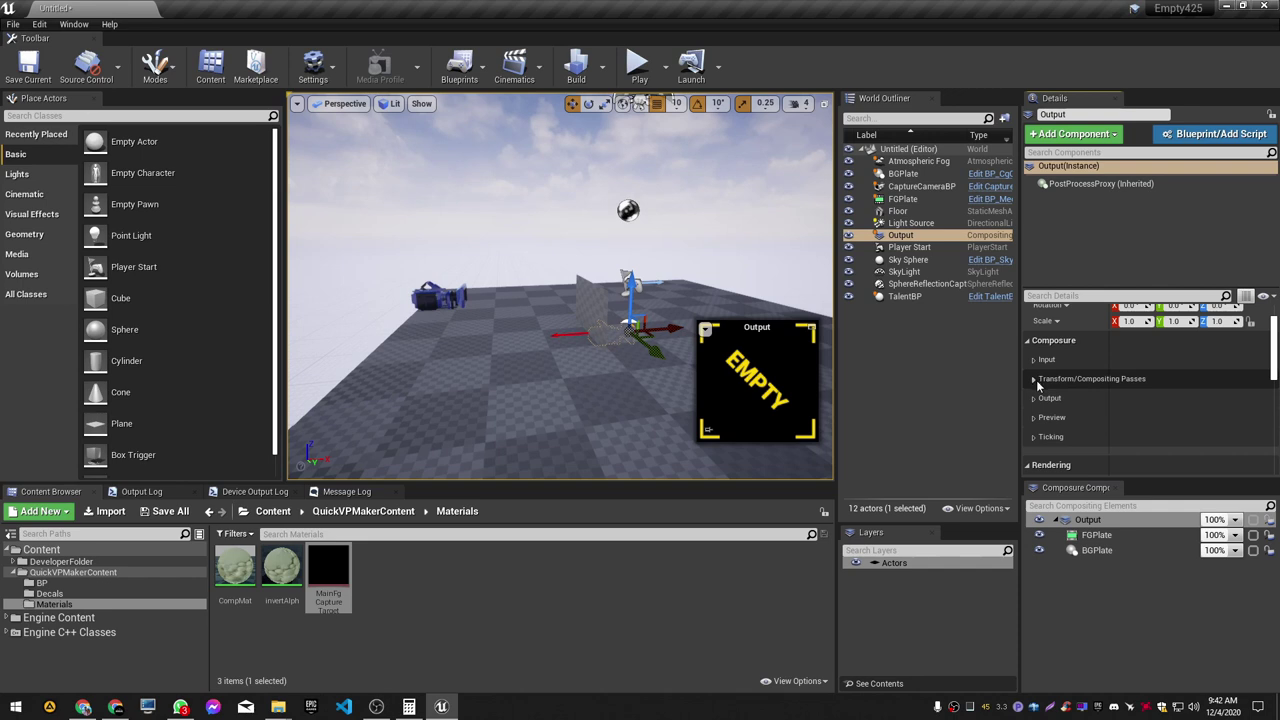
pyautogui.click(1035, 380)
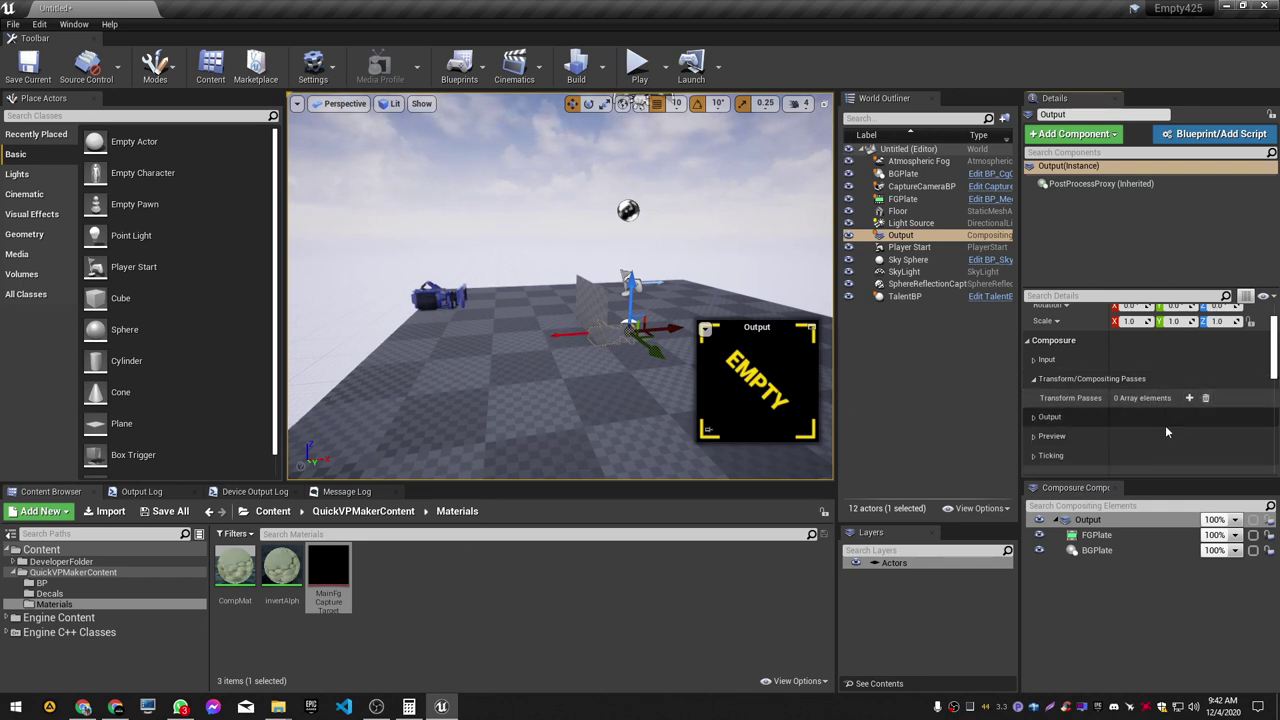
pyautogui.click(1189, 398)
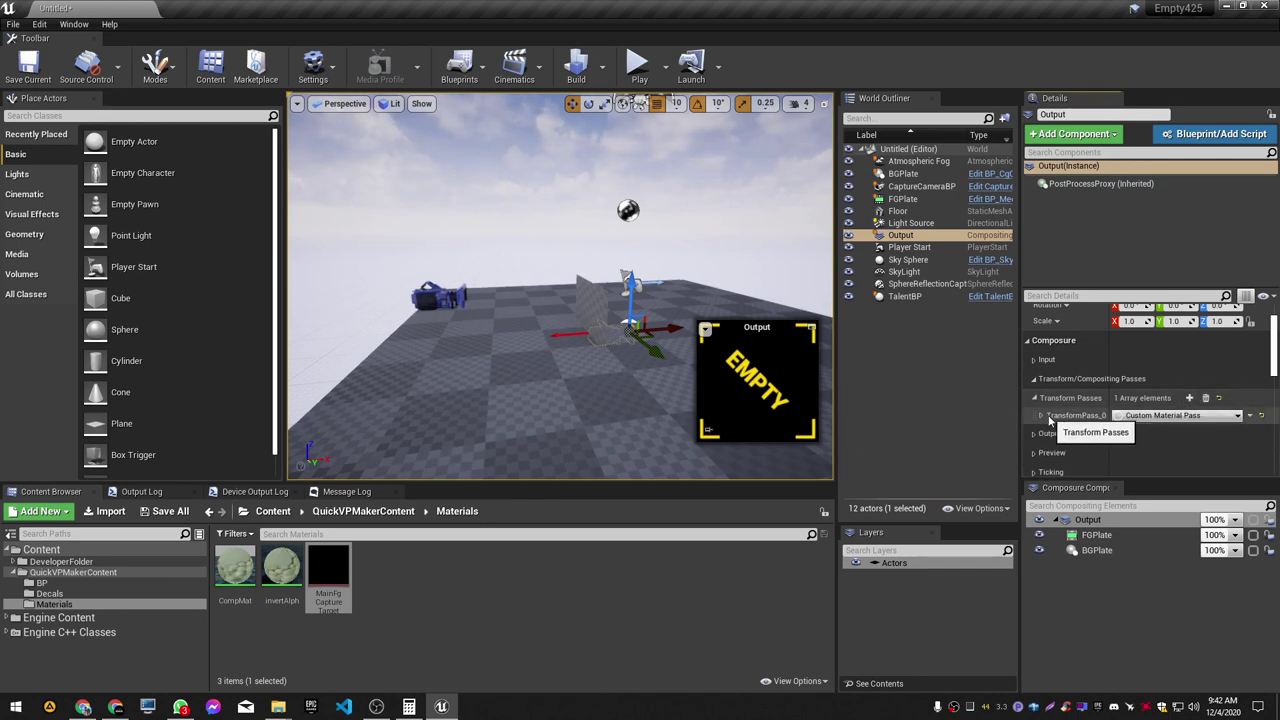
# Step: Assign CompMat from the QuickVPMakerContent Materials folder as the material of Output's transform pass
pyautogui.click(1042, 416)
pyautogui.scroll(-2, 1100, 423)
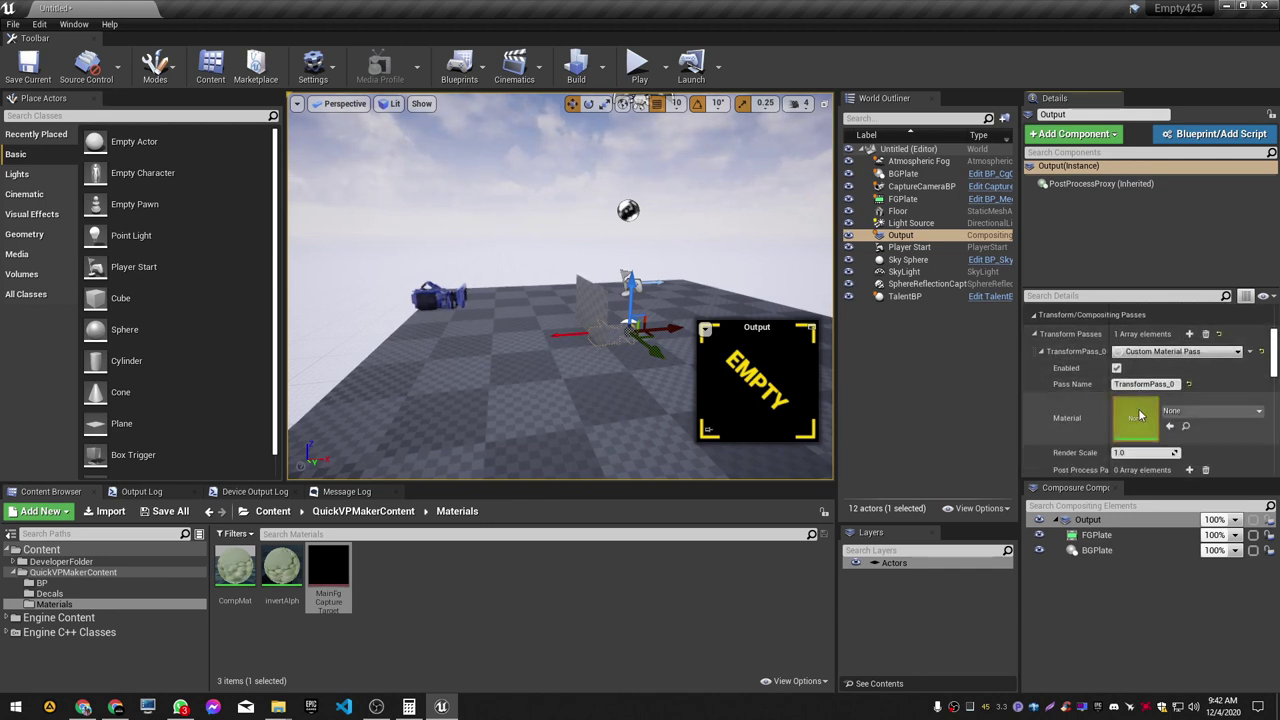
pyautogui.scroll(-1, 1140, 415)
pyautogui.click(62, 573)
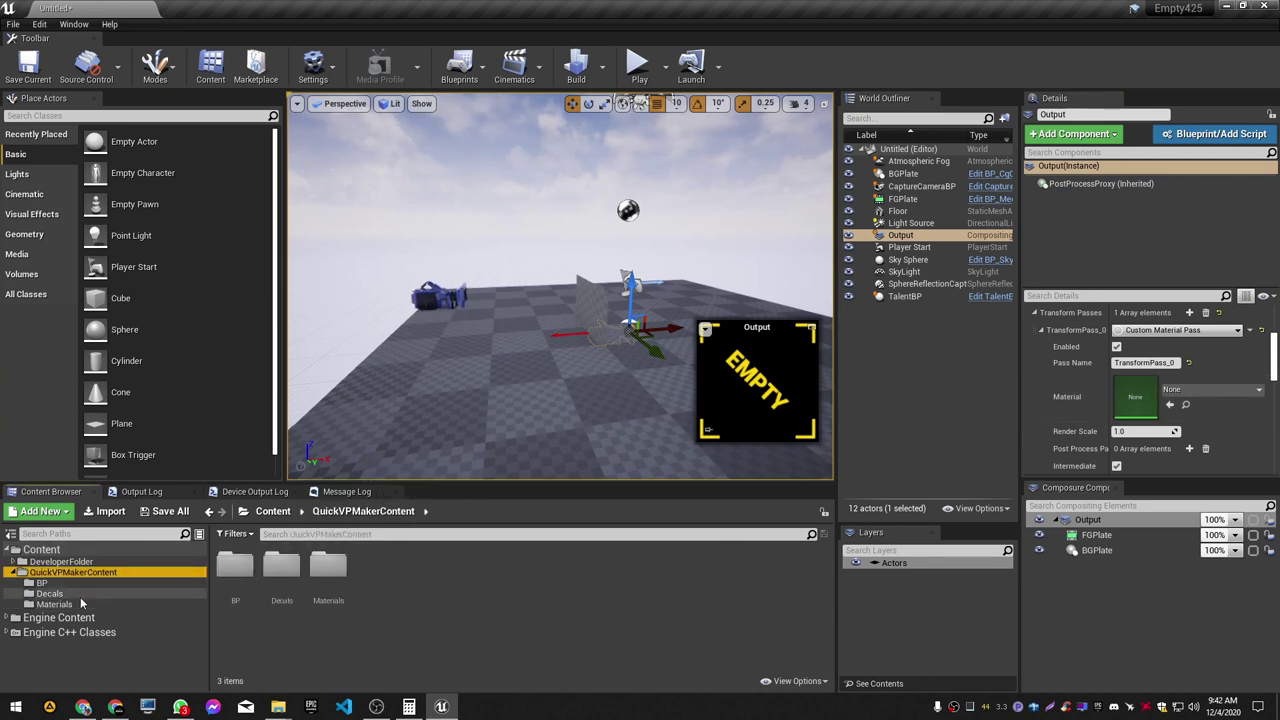
pyautogui.click(73, 602)
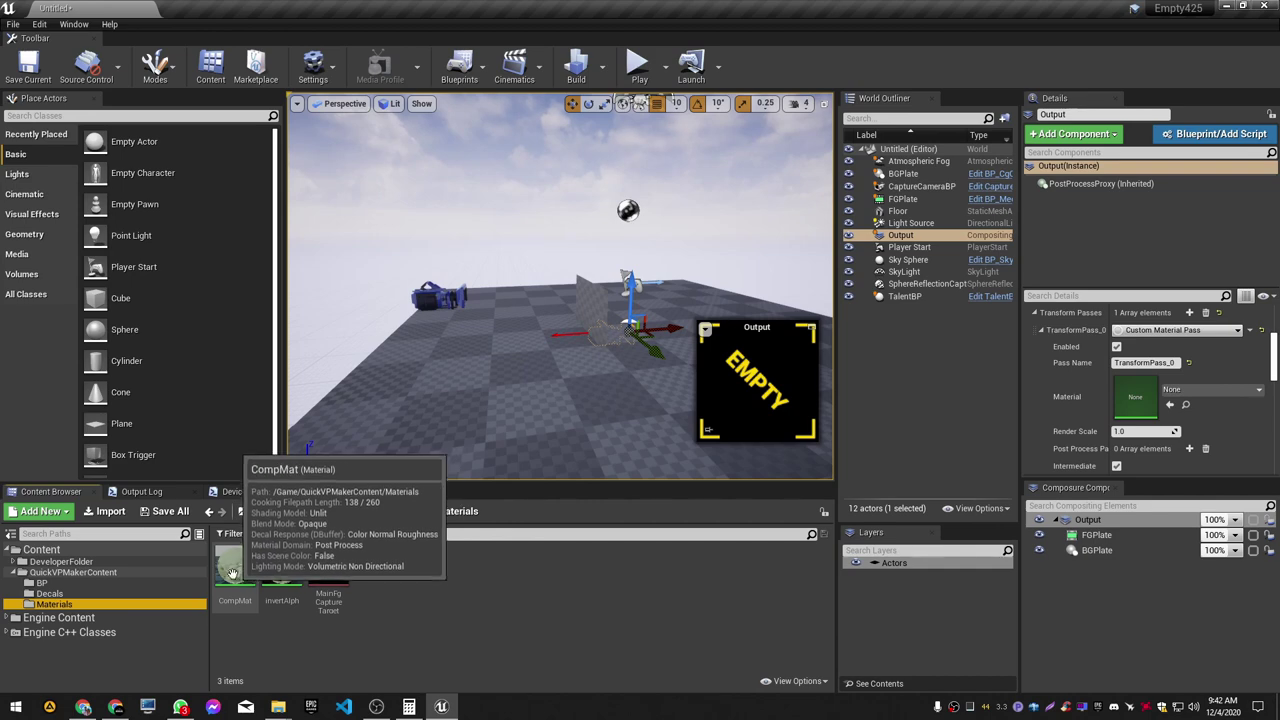
pyautogui.moveTo(237, 568); pyautogui.dragTo(1207, 401)
# Step: Map the transform pass's input elements, with FG set to FGPlate and BG set to BGPlate
pyautogui.moveTo(562, 356)
pyautogui.mouseDown(button='right')
pyautogui.moveTo(596, 362)
pyautogui.moveTo(600, 346)
pyautogui.moveTo(562, 355)
pyautogui.mouseUp(button='right')
pyautogui.scroll(-1, 1177, 414)
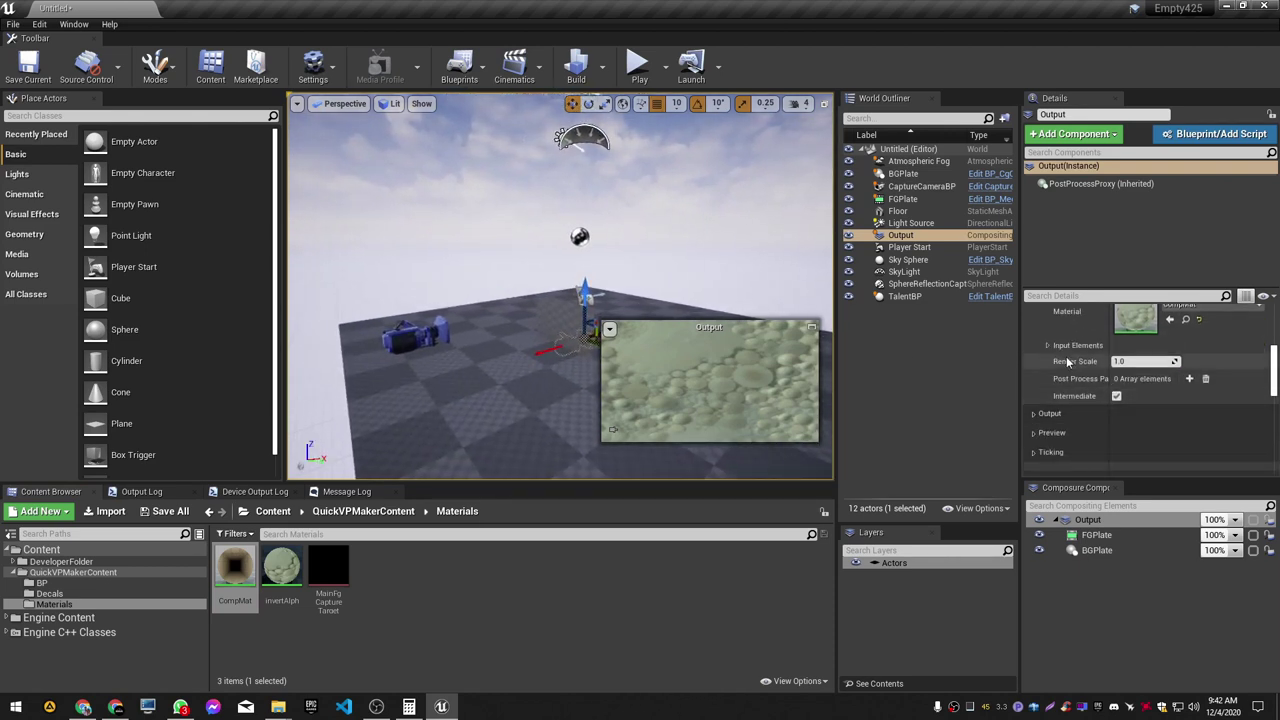
pyautogui.click(1048, 345)
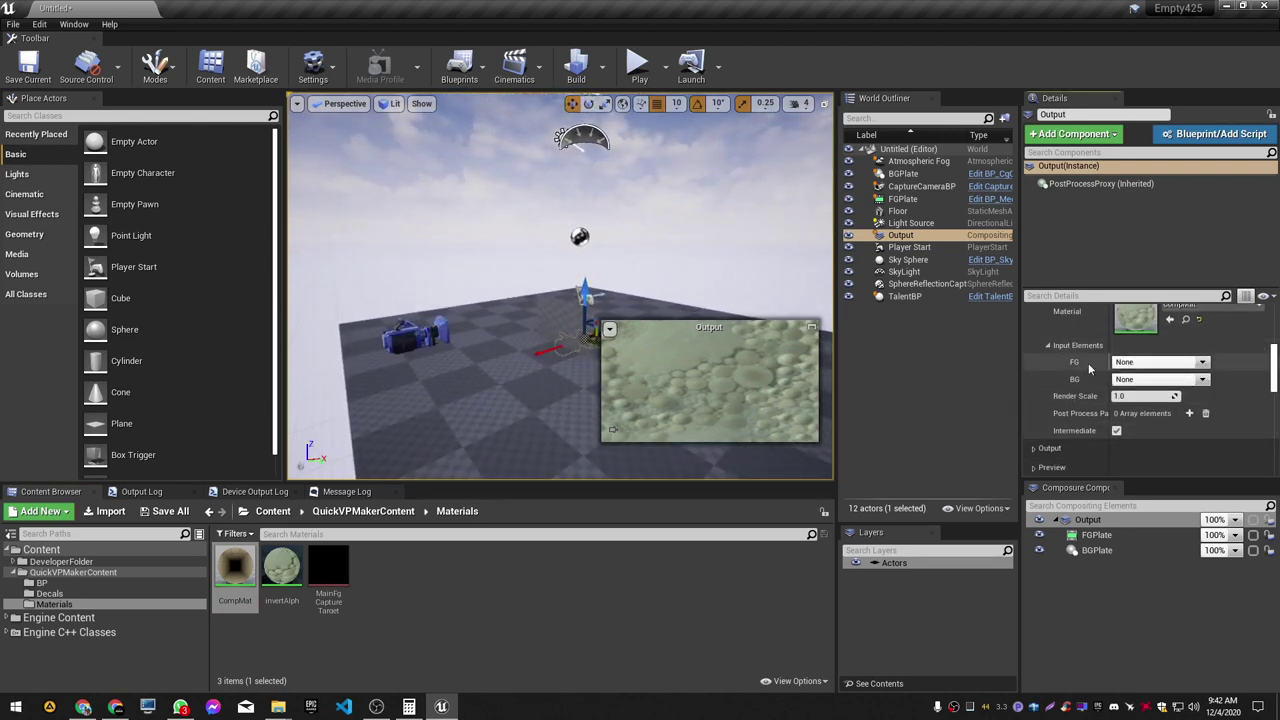
pyautogui.click(1199, 364)
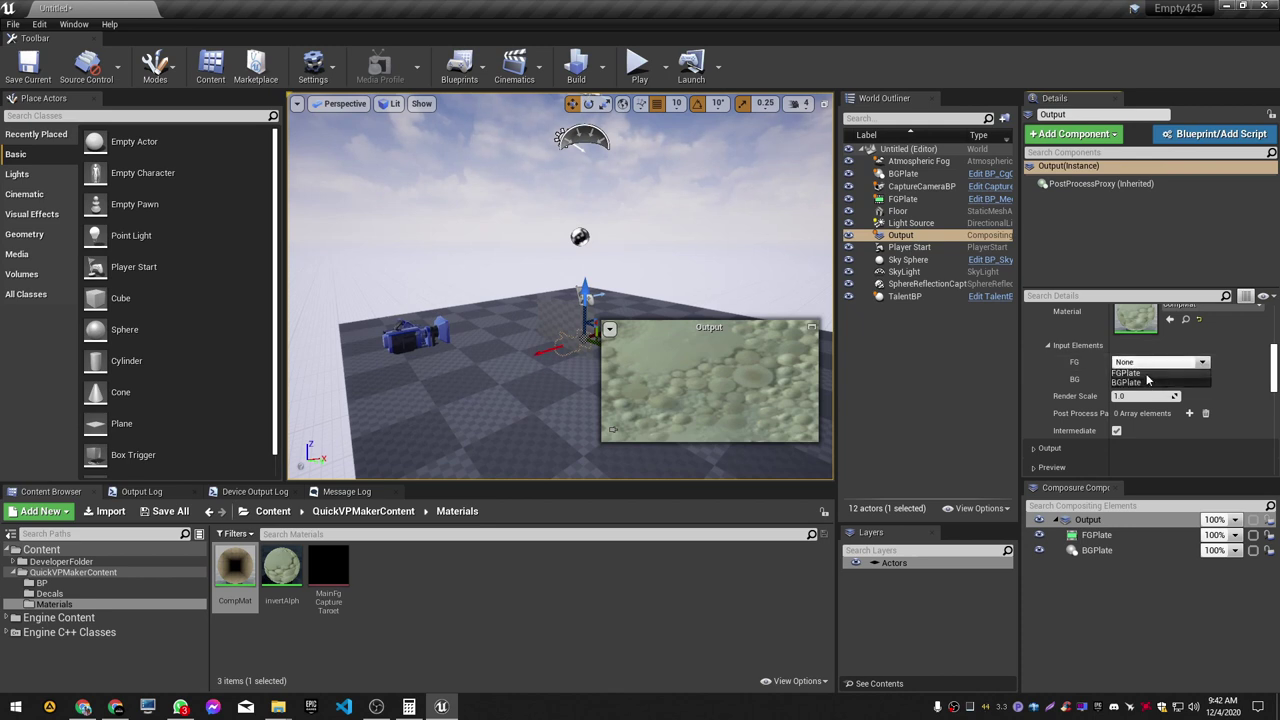
pyautogui.click(1148, 375)
pyautogui.click(1203, 381)
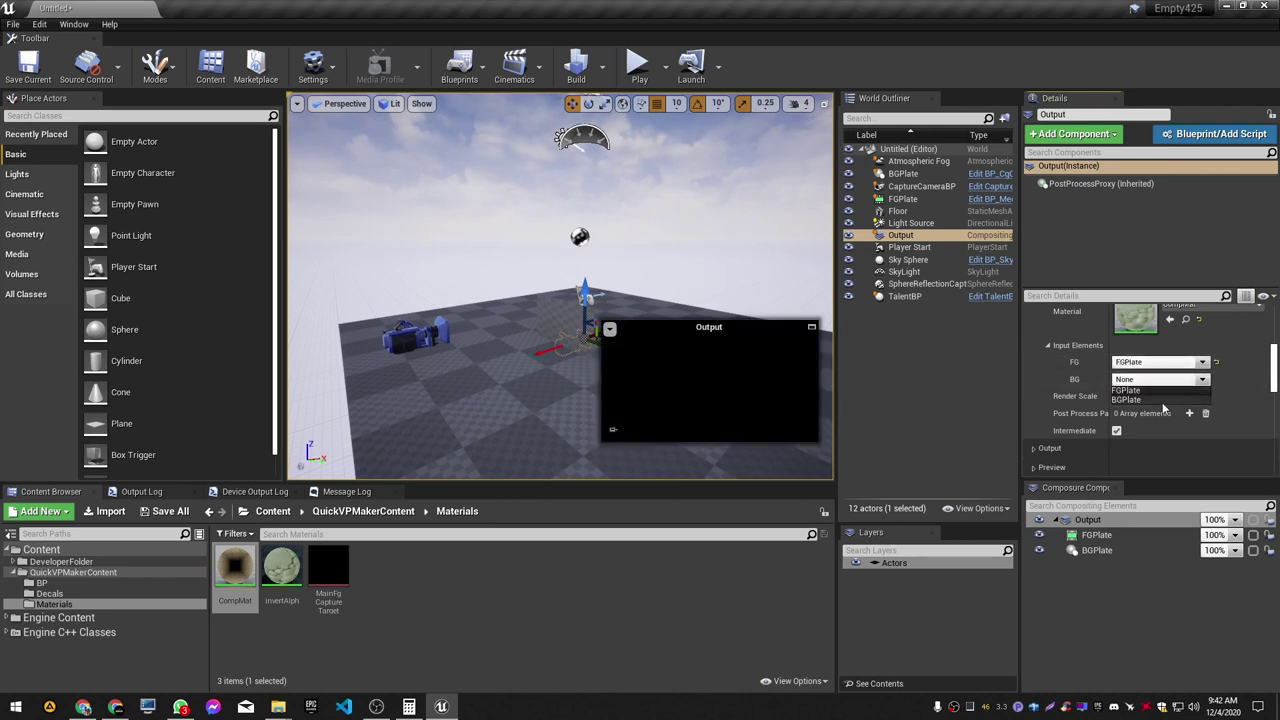
pyautogui.click(1158, 400)
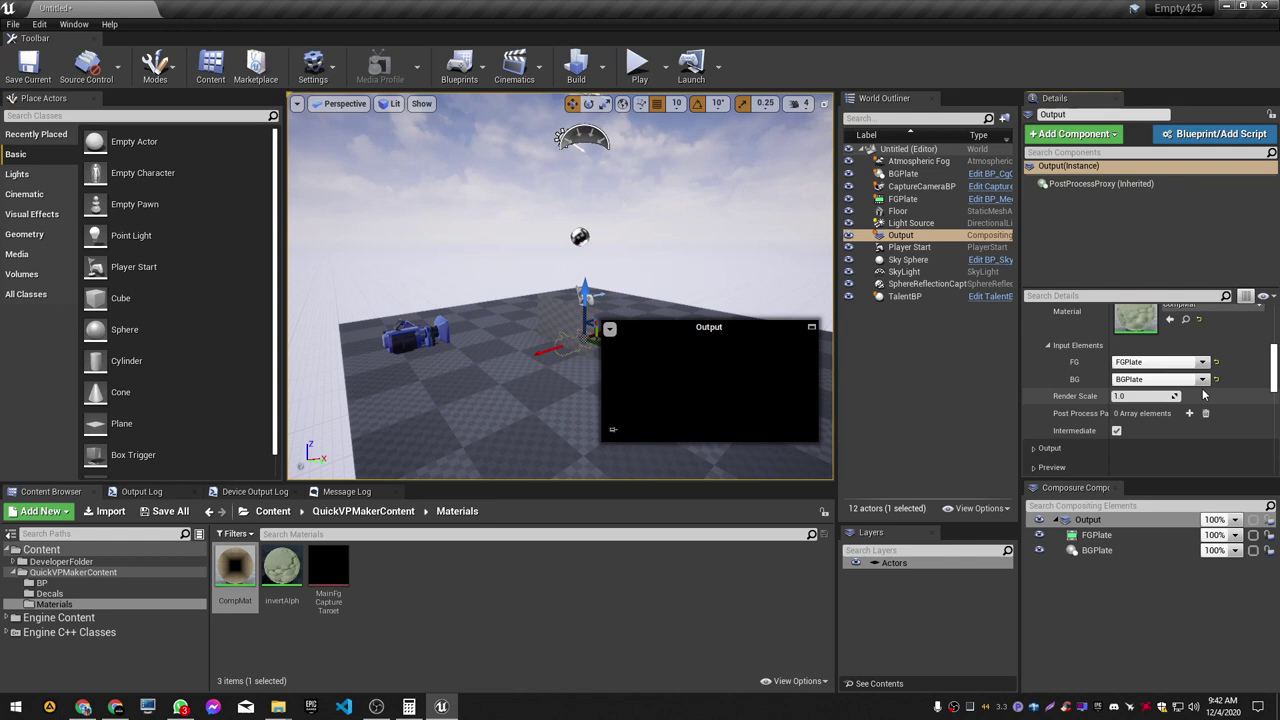
# Step: Set Output's Target Camera Actor to CaptureCameraBP
pyautogui.click(1137, 596)
pyautogui.click(1110, 524)
pyautogui.click(1107, 554)
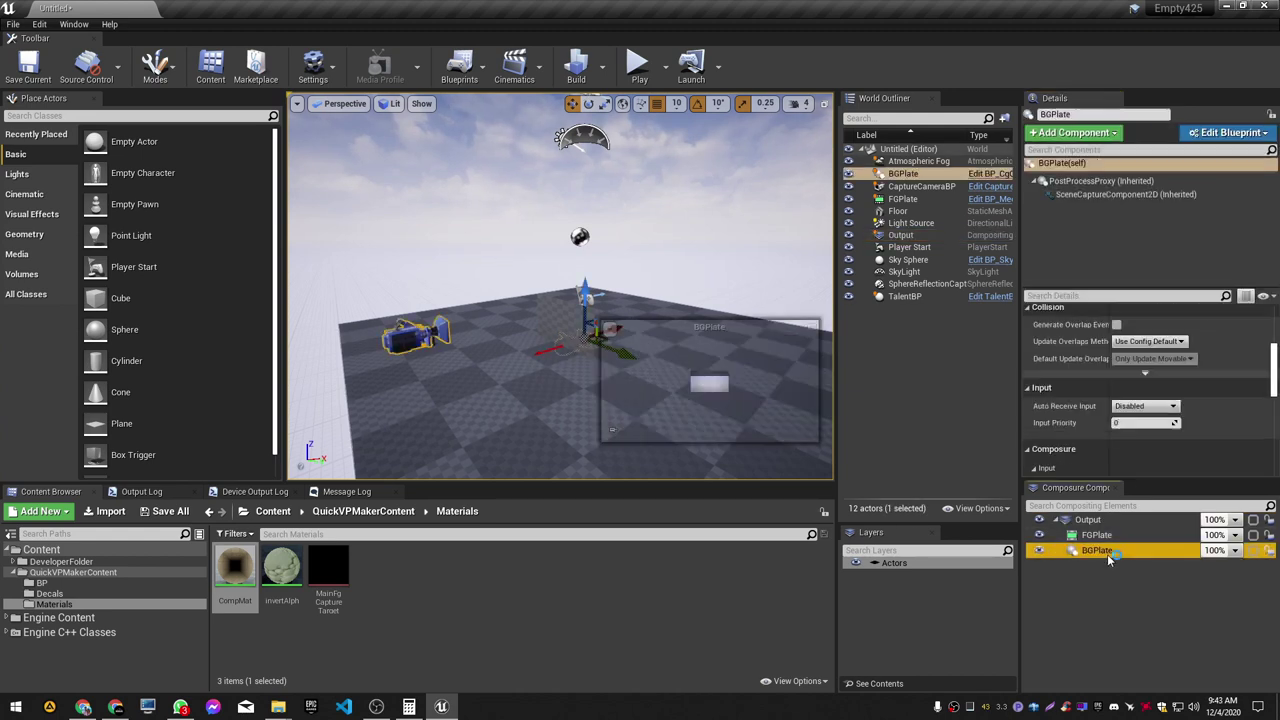
pyautogui.click(1088, 520)
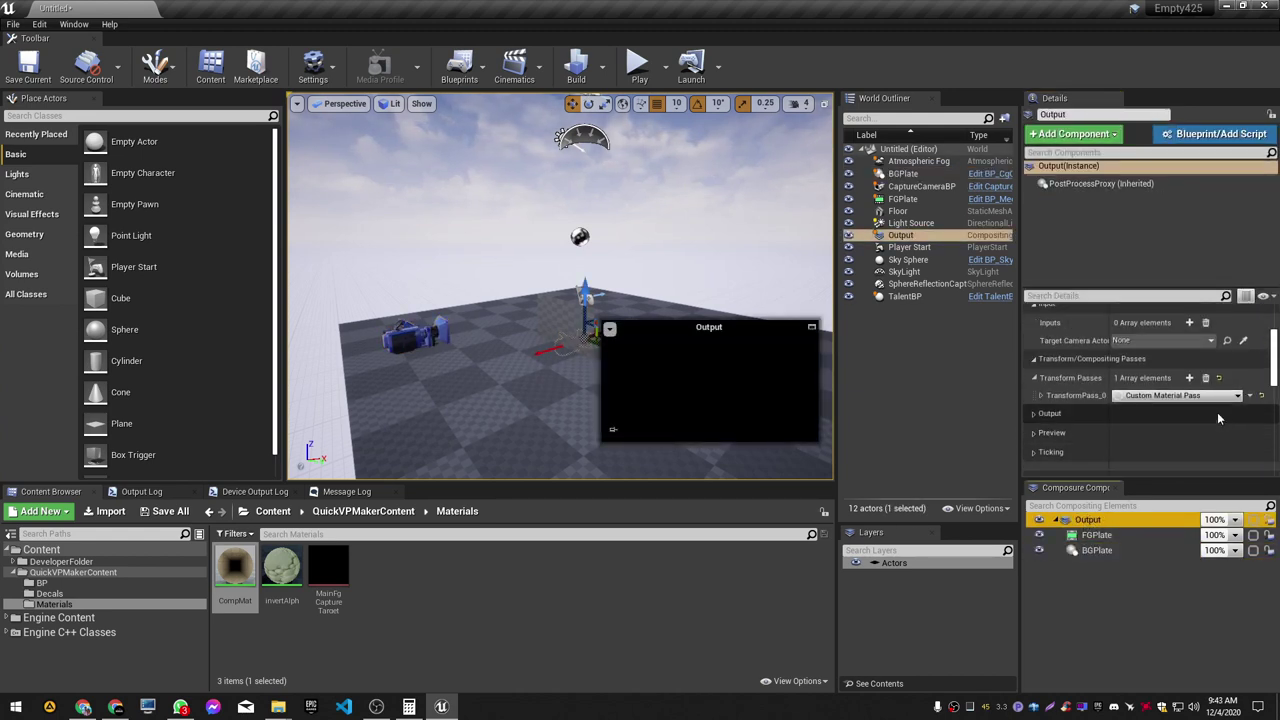
pyautogui.scroll(2, 1217, 412)
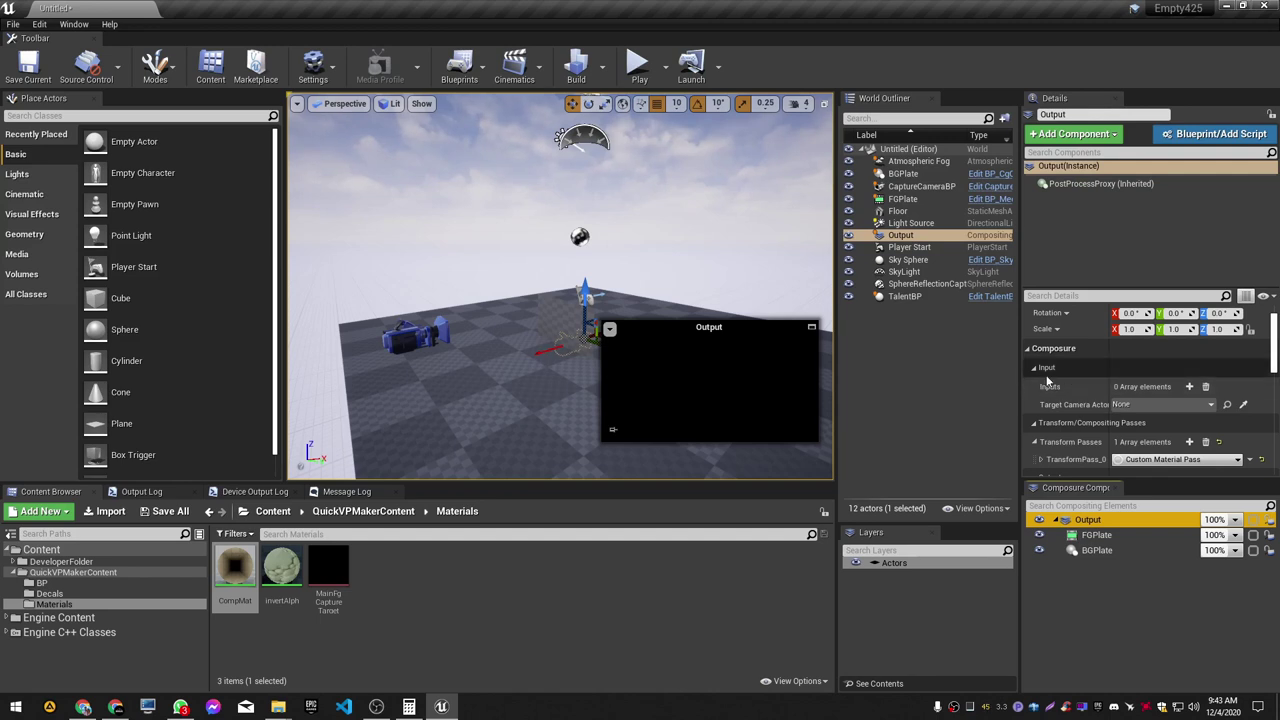
pyautogui.click(1156, 404)
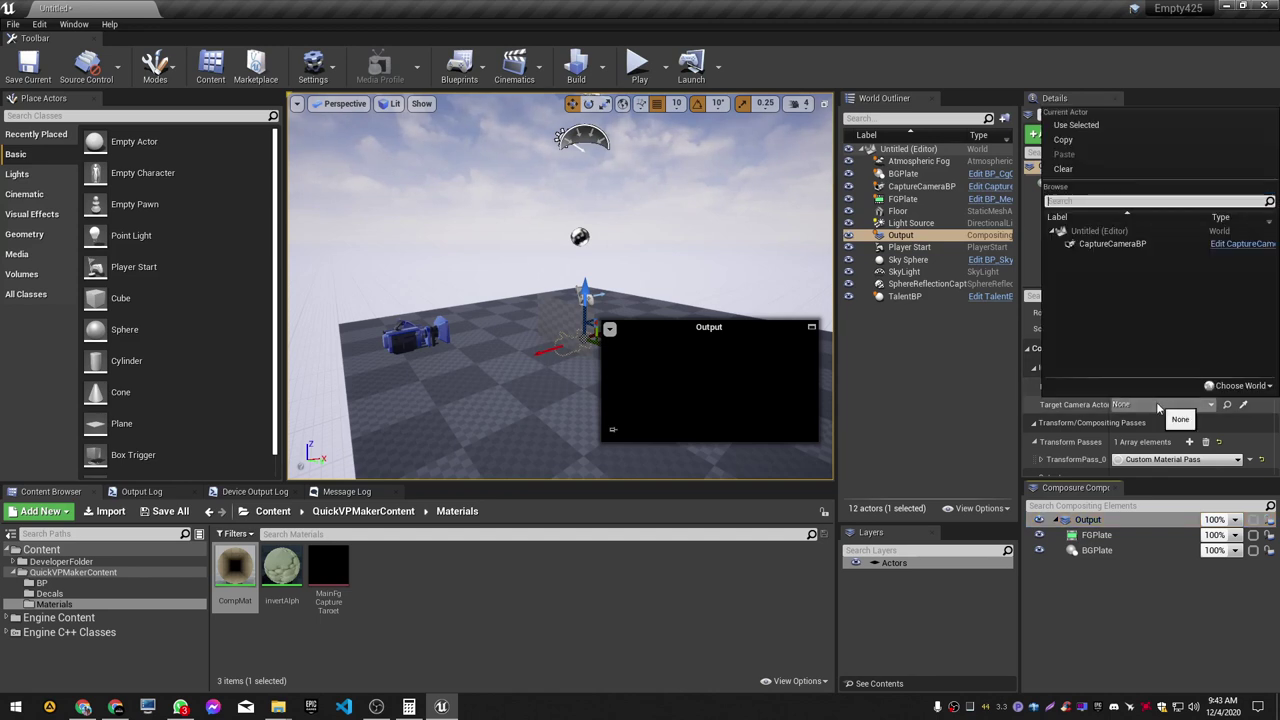
pyautogui.click(1112, 245)
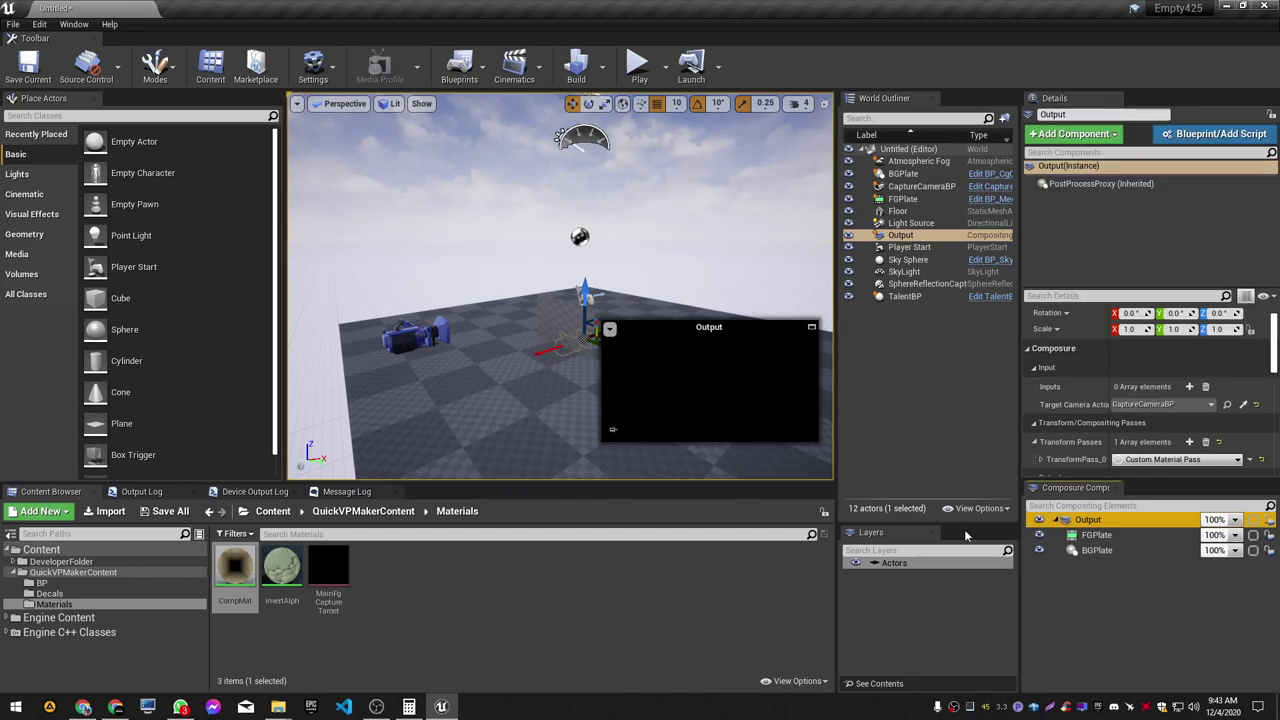
# Step: Check the FGPlate and BGPlate previews, clear the selection and look over the scene around the talent plane
pyautogui.moveTo(500, 290)
pyautogui.mouseDown(button='right')
pyautogui.moveTo(485, 295)
pyautogui.moveTo(530, 300)
pyautogui.moveTo(545, 285)
pyautogui.moveTo(500, 280)
pyautogui.moveTo(530, 320)
pyautogui.moveTo(510, 305)
pyautogui.moveTo(510, 280)
pyautogui.mouseUp(button='right')
pyautogui.click(1100, 535)
pyautogui.click(1100, 550)
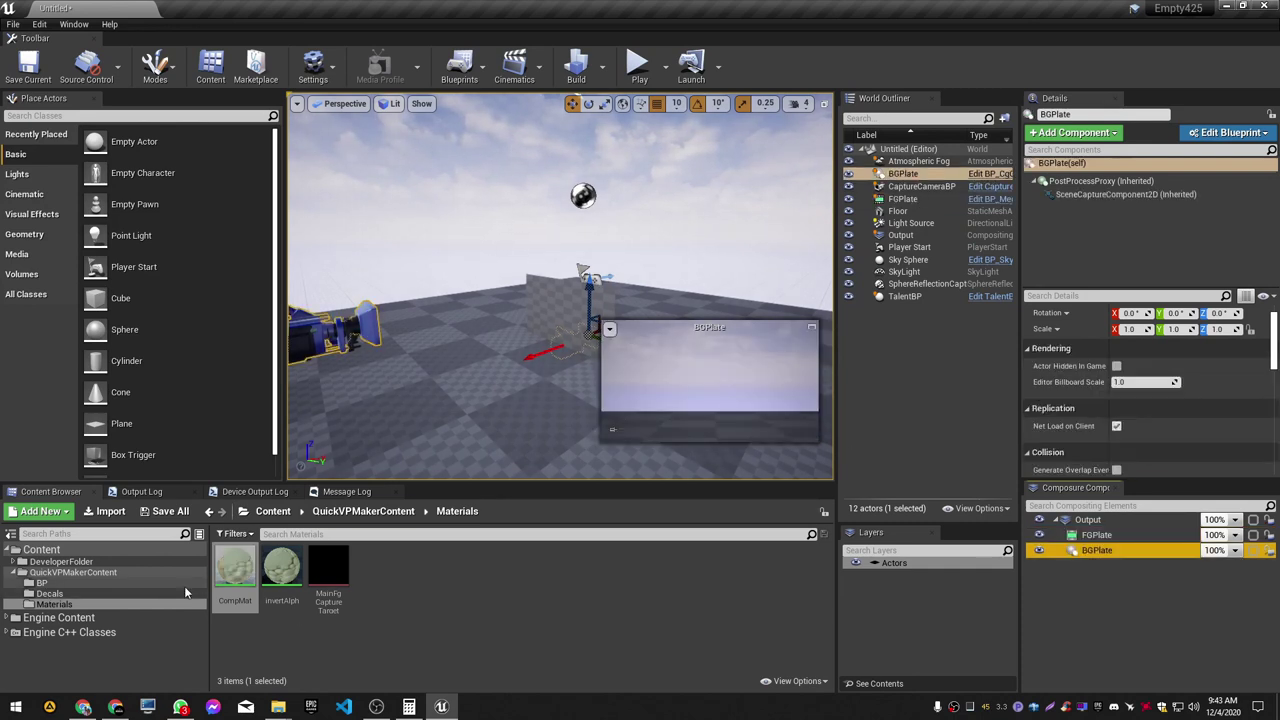
pyautogui.click(574, 339)
pyautogui.moveTo(588, 313)
pyautogui.mouseDown(button='right')
pyautogui.moveTo(560, 313)
pyautogui.moveTo(592, 318)
pyautogui.mouseUp(button='right')
pyautogui.press('w')
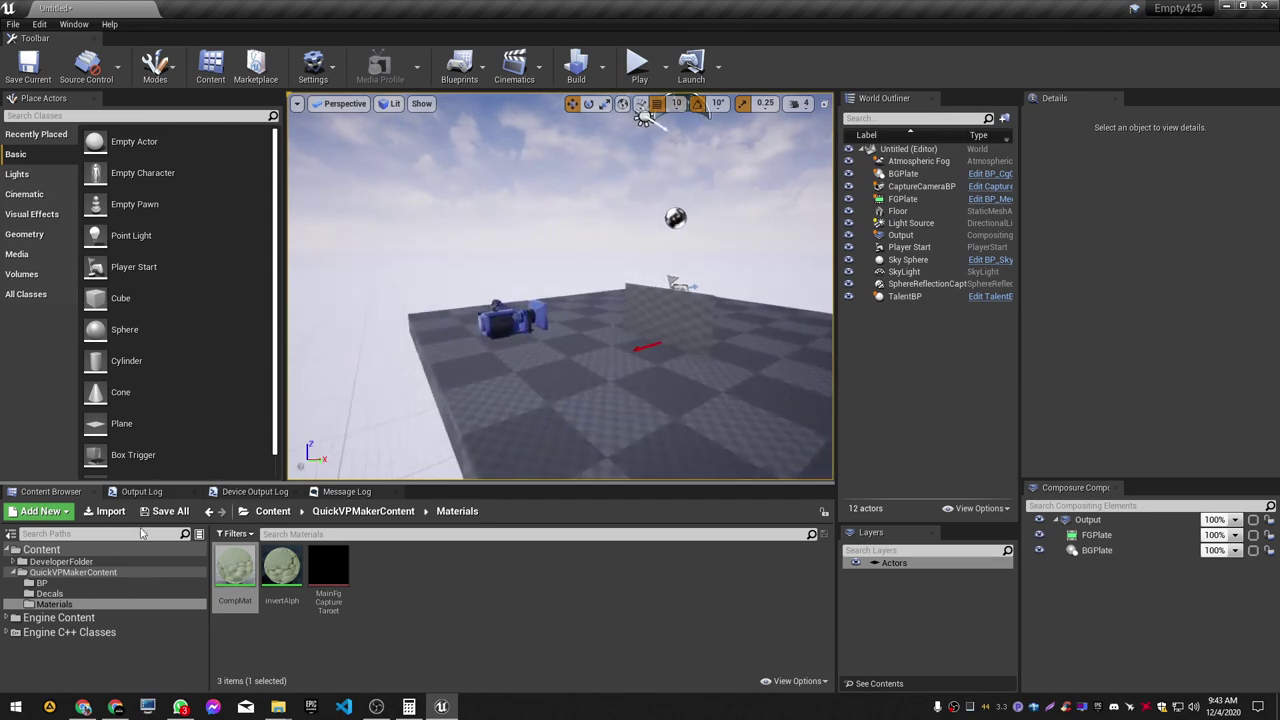
# Step: Open the QuickVPMakerContent folder, then switch to File Explorer and browse to Resources > Virtual Production Footage on the G drive
pyautogui.click(75, 572)
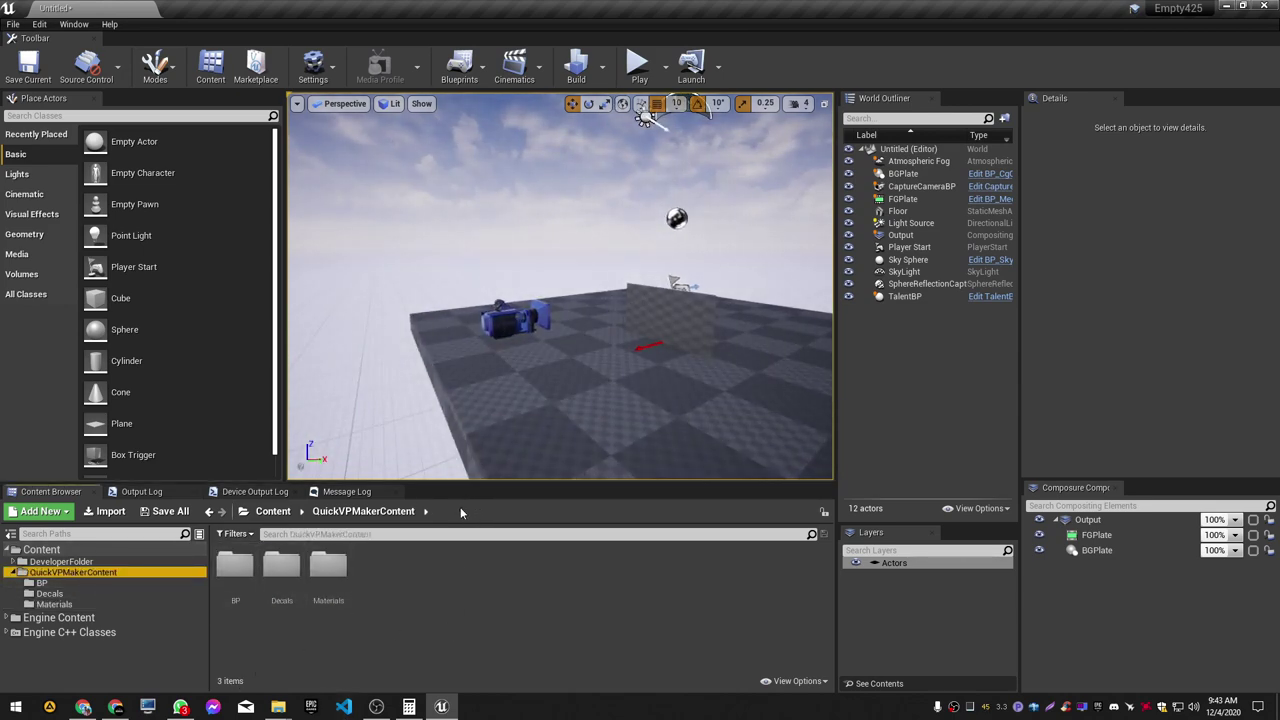
pyautogui.press('super+e')
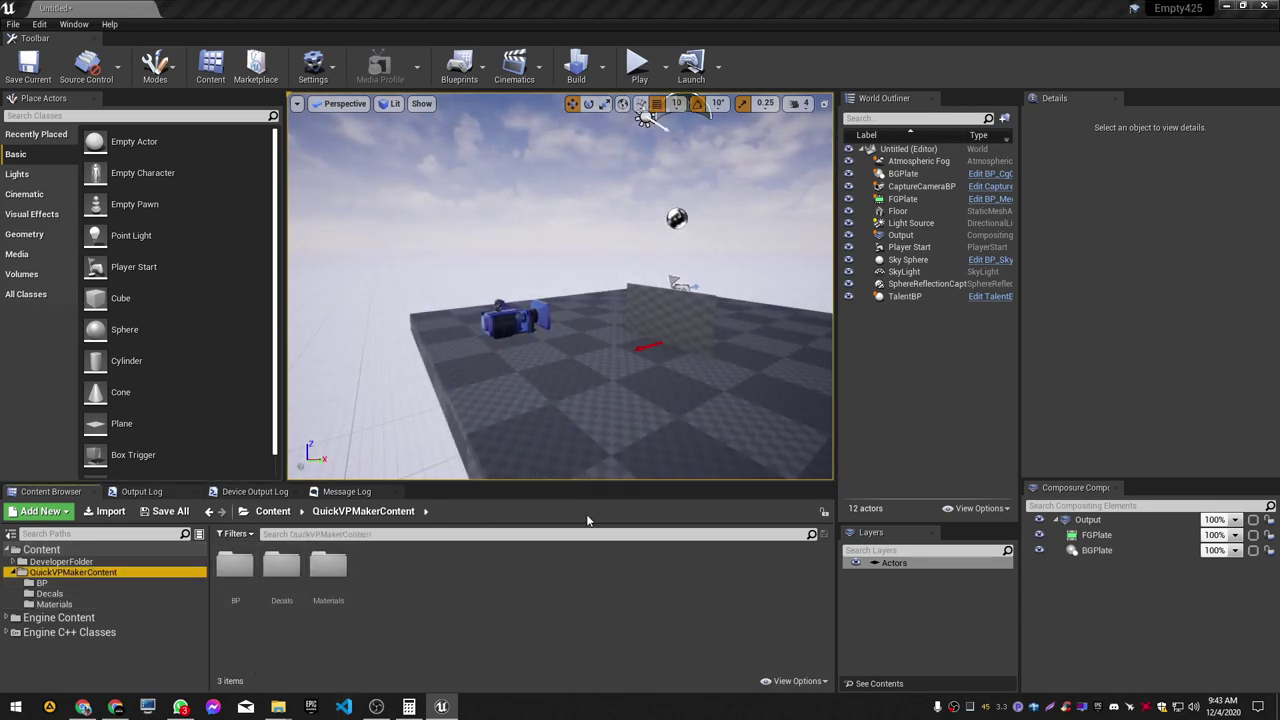
pyautogui.doubleClick(300, 405)
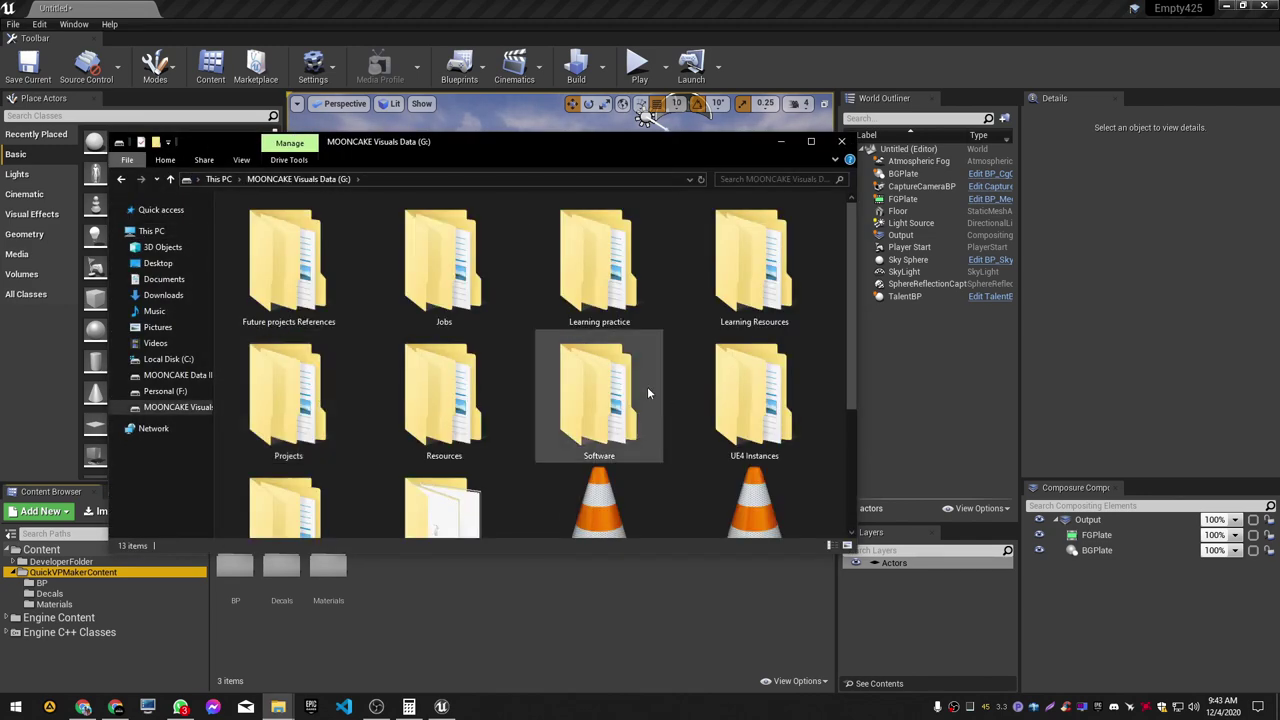
pyautogui.scroll(-2, 475, 405)
pyautogui.scroll(2, 475, 405)
pyautogui.scroll(-2, 475, 420)
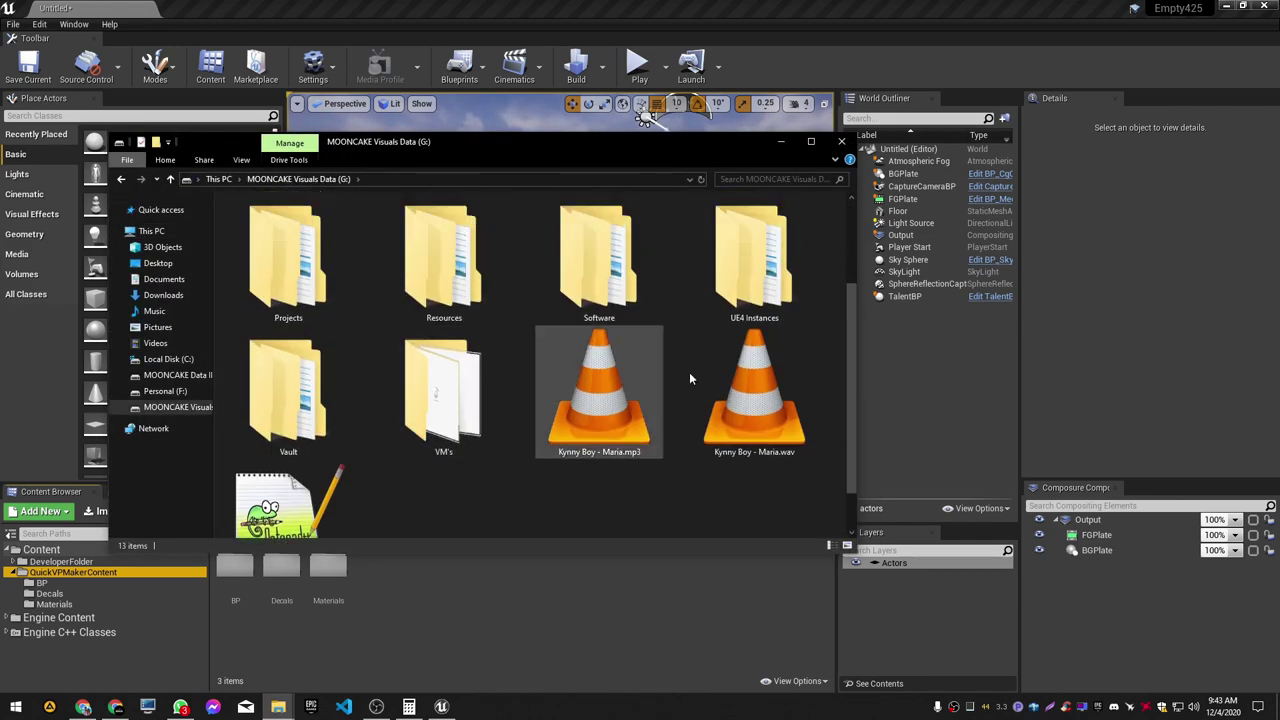
pyautogui.scroll(2, 600, 395)
pyautogui.doubleClick(455, 408)
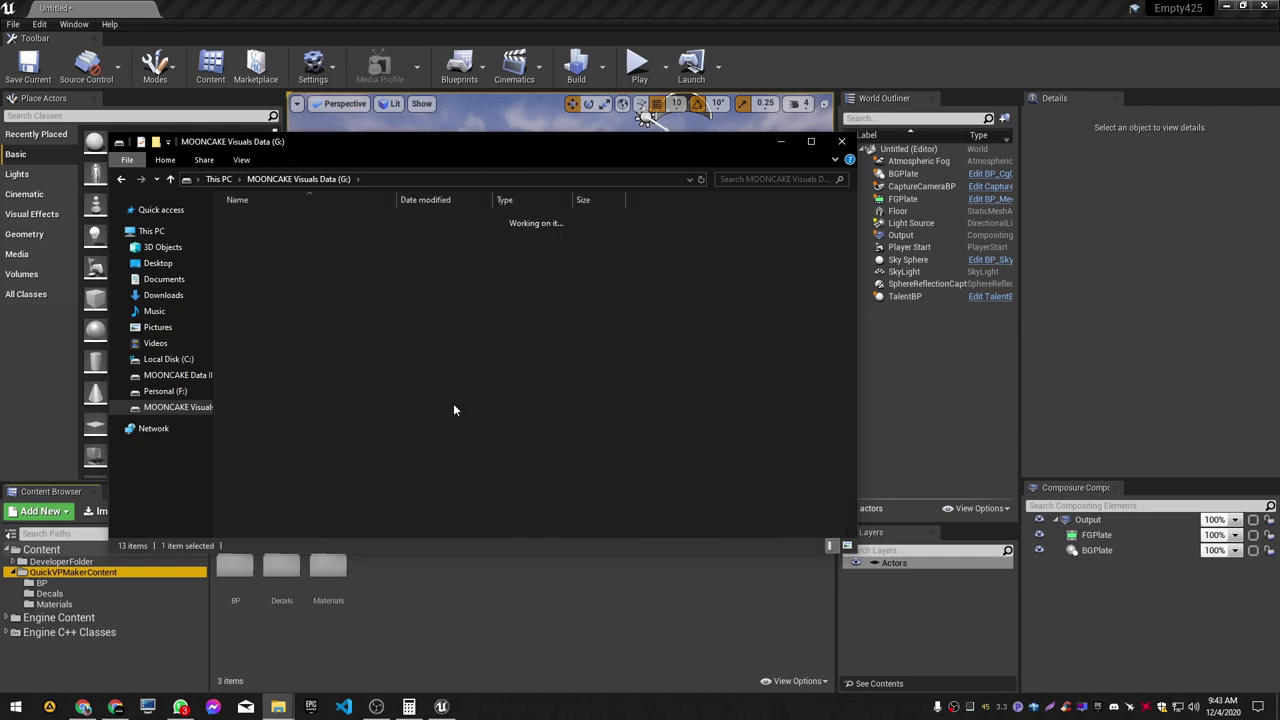
pyautogui.doubleClick(334, 372)
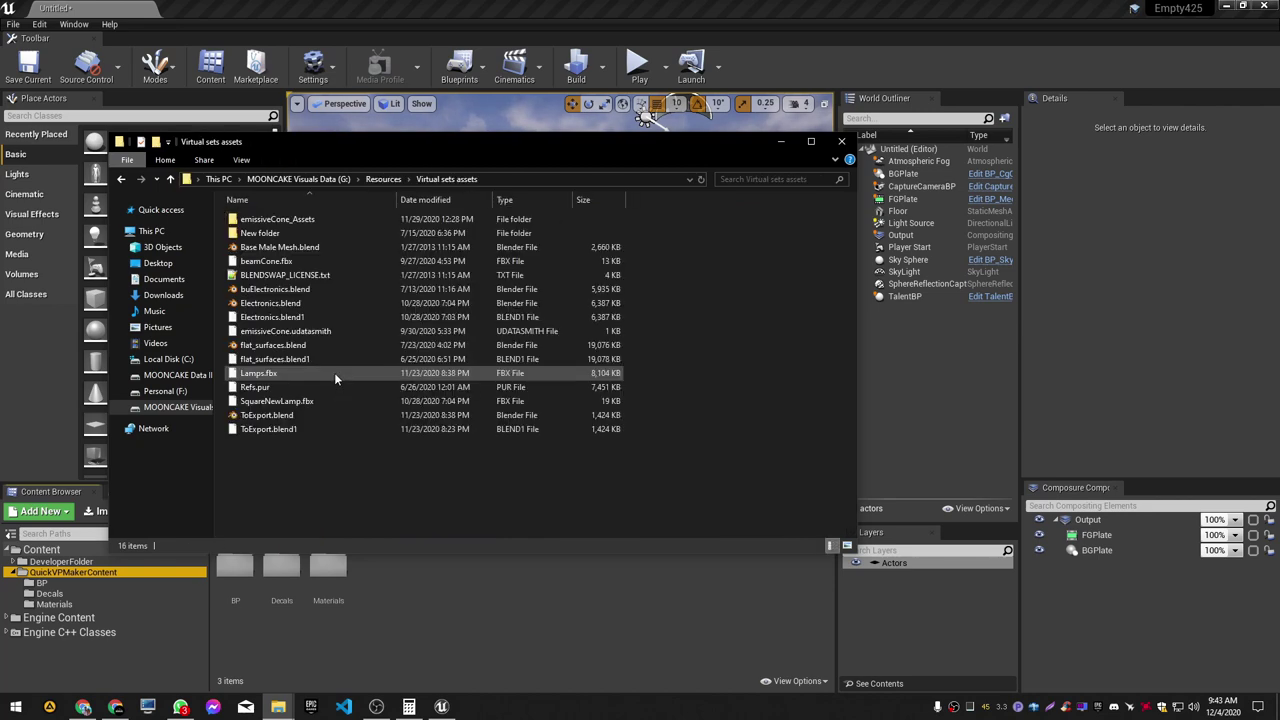
pyautogui.hotkey('alt', 'Left')
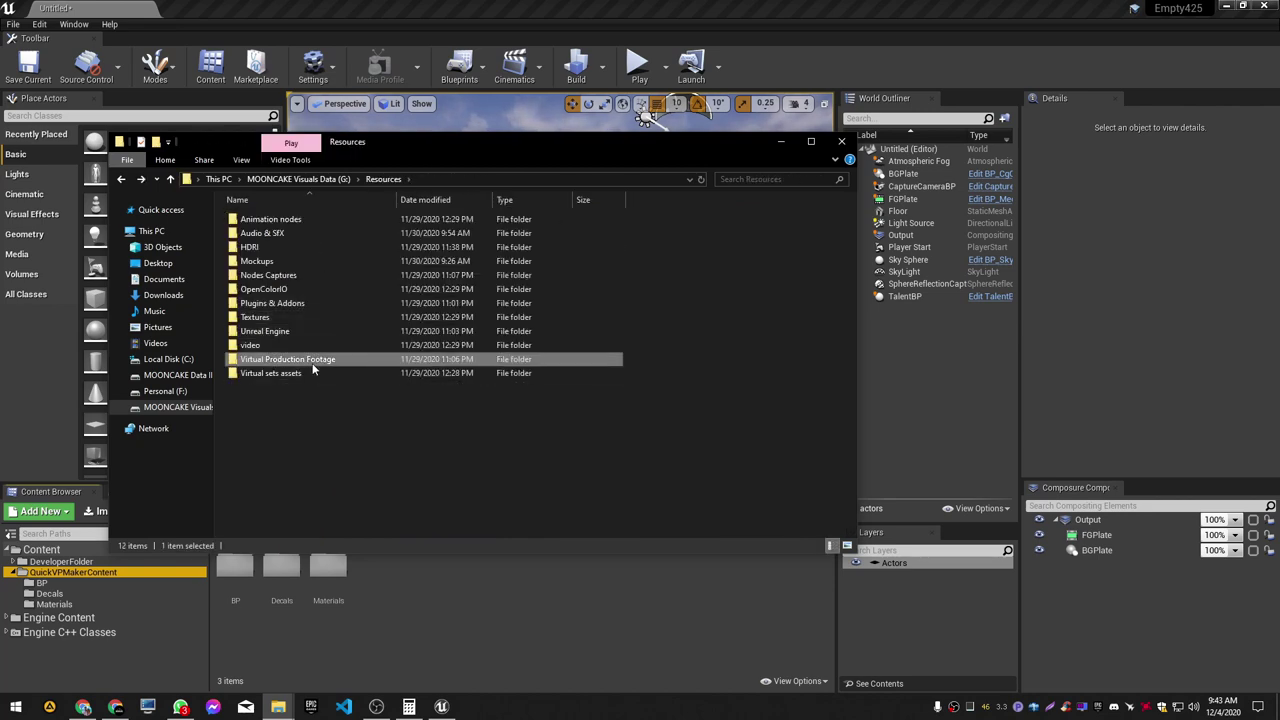
pyautogui.doubleClick(323, 360)
pyautogui.keyDown('ctrl'); pyautogui.scroll(2, 475, 408); pyautogui.keyUp('ctrl')
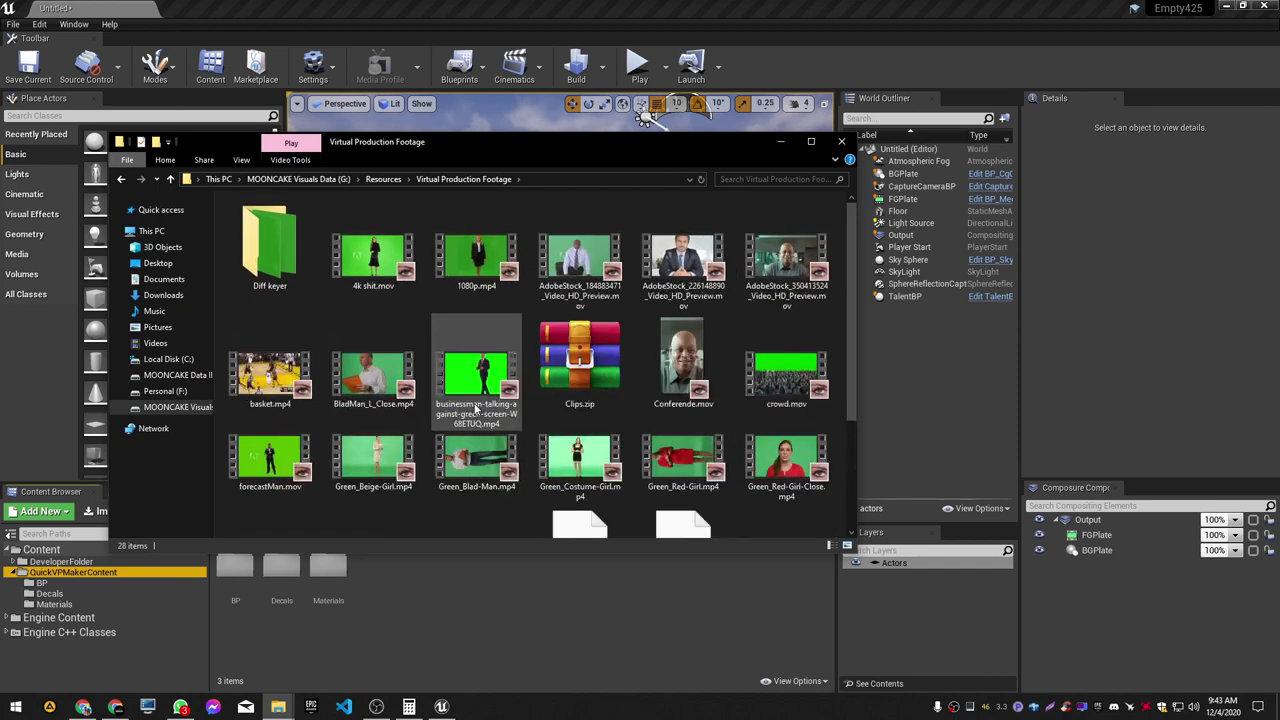
# Step: Import Green_Costume-Girl.mp4 from the footage folder into QuickVPMakerContent as a media source
pyautogui.scroll(-2, 475, 408)
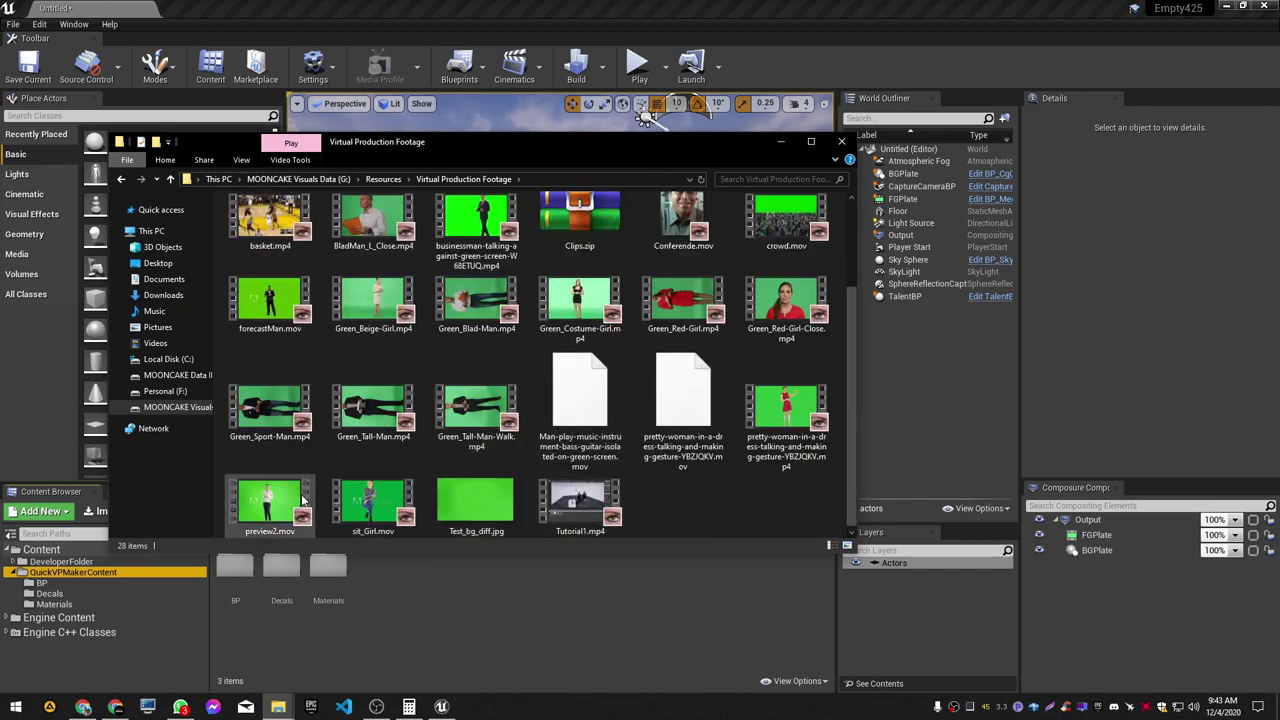
pyautogui.click(790, 406)
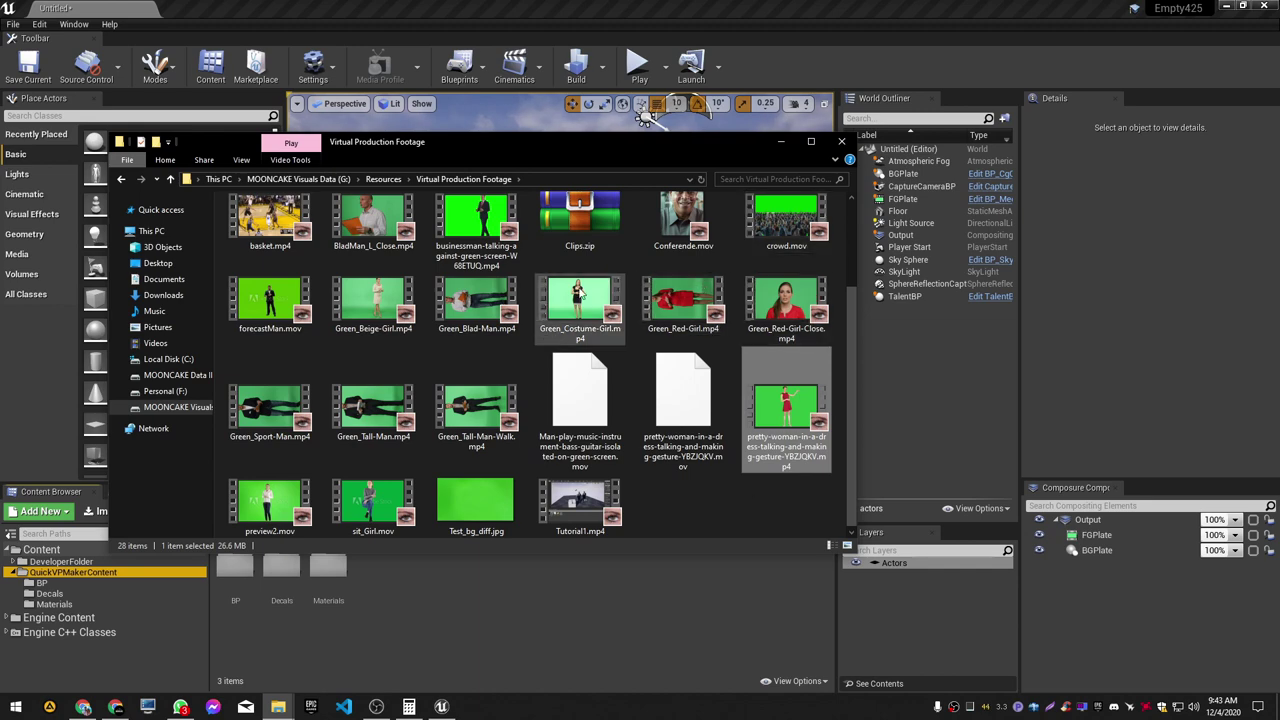
pyautogui.moveTo(580, 303); pyautogui.dragTo(458, 607)
pyautogui.click(485, 636)
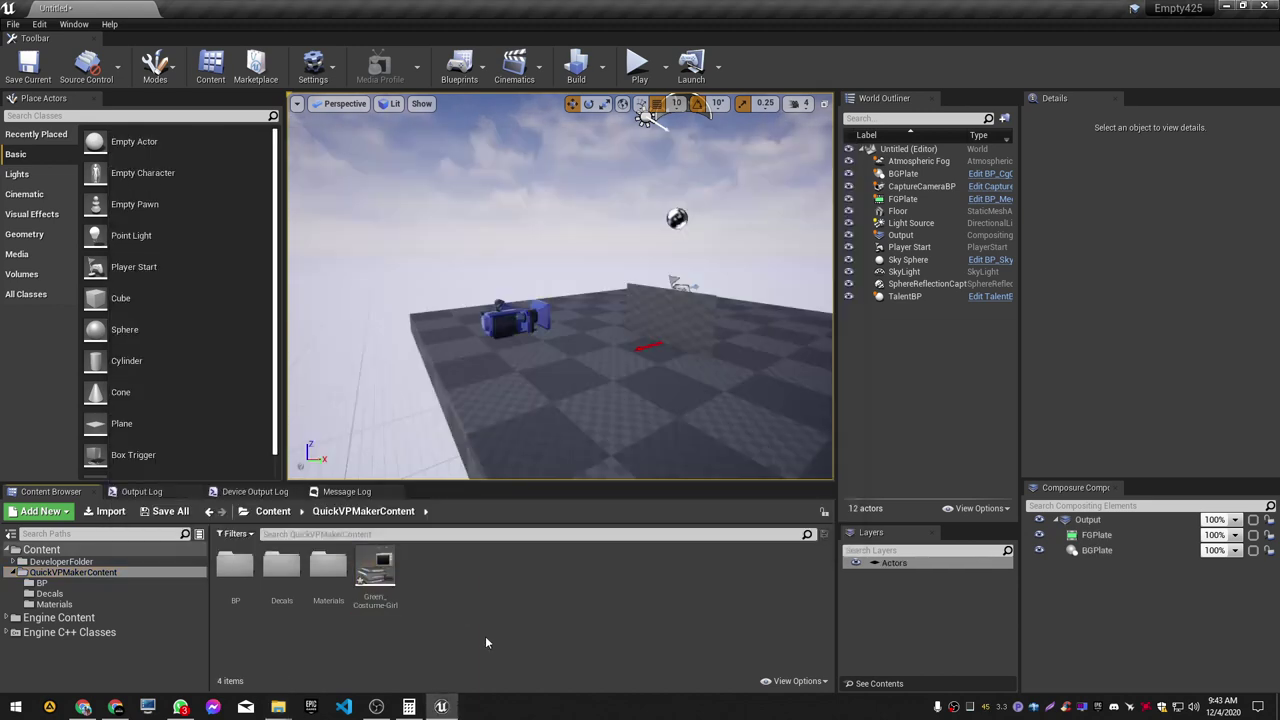
# Step: Create a Media Player named GirlPlayer in QuickVPMakerContent, with a linked video output MediaTexture asset
pyautogui.rightClick(414, 551)
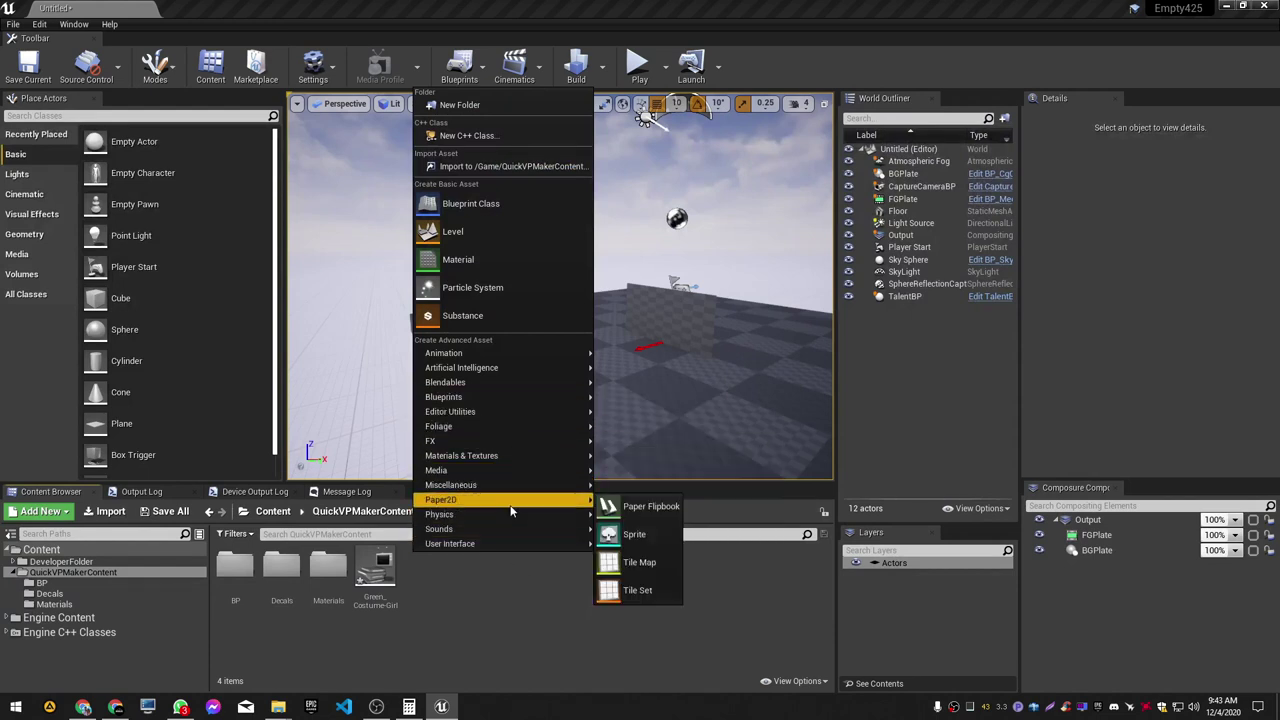
pyautogui.moveTo(505, 472)
pyautogui.click(624, 482)
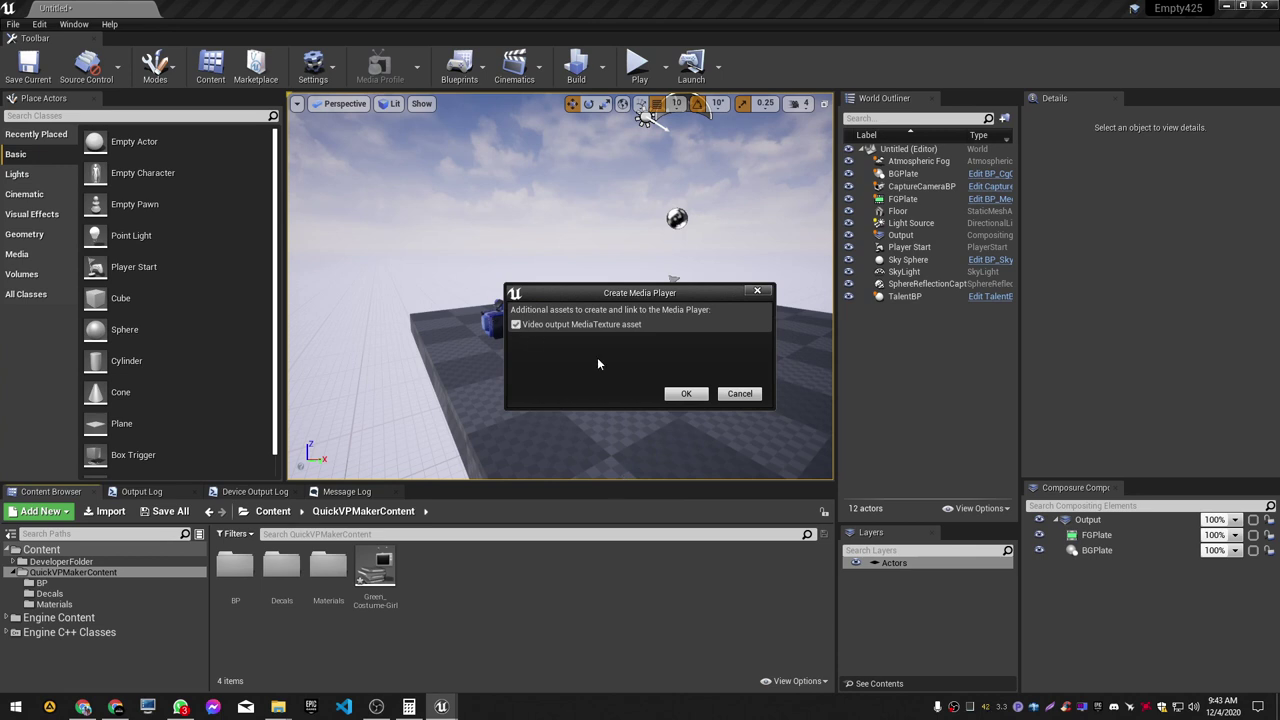
pyautogui.click(685, 393)
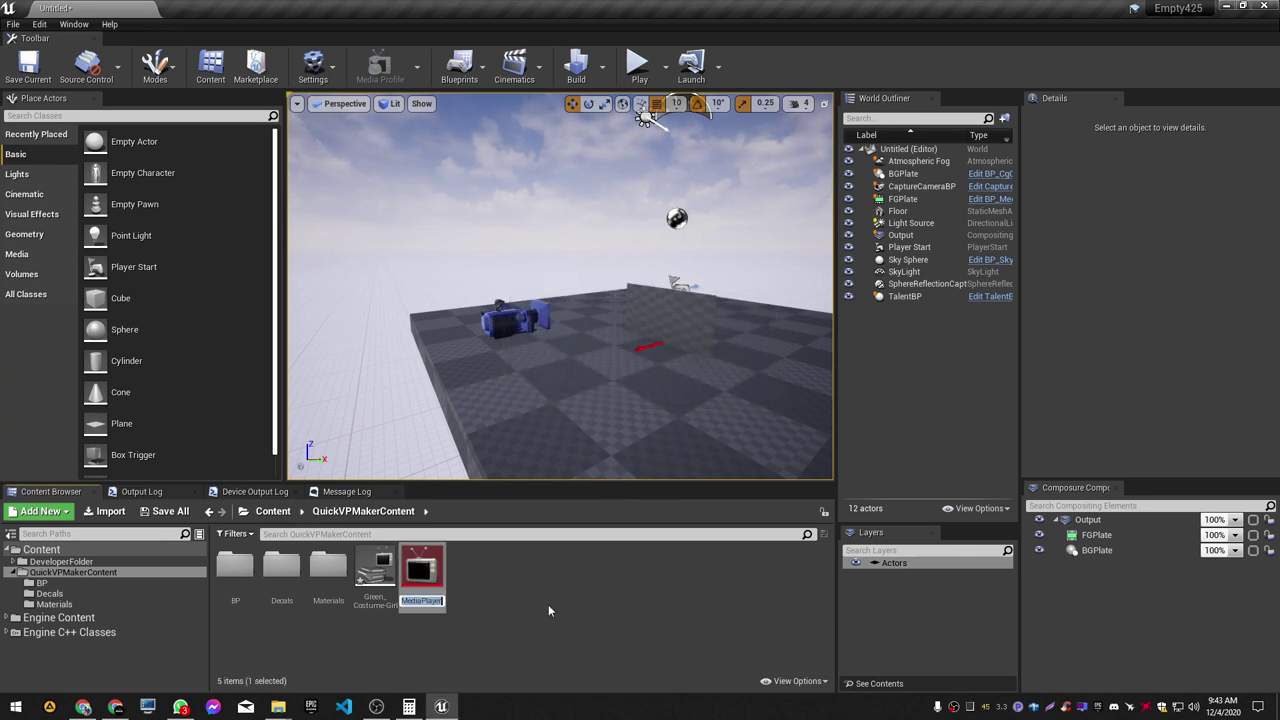
pyautogui.write('GirlPlayewr')
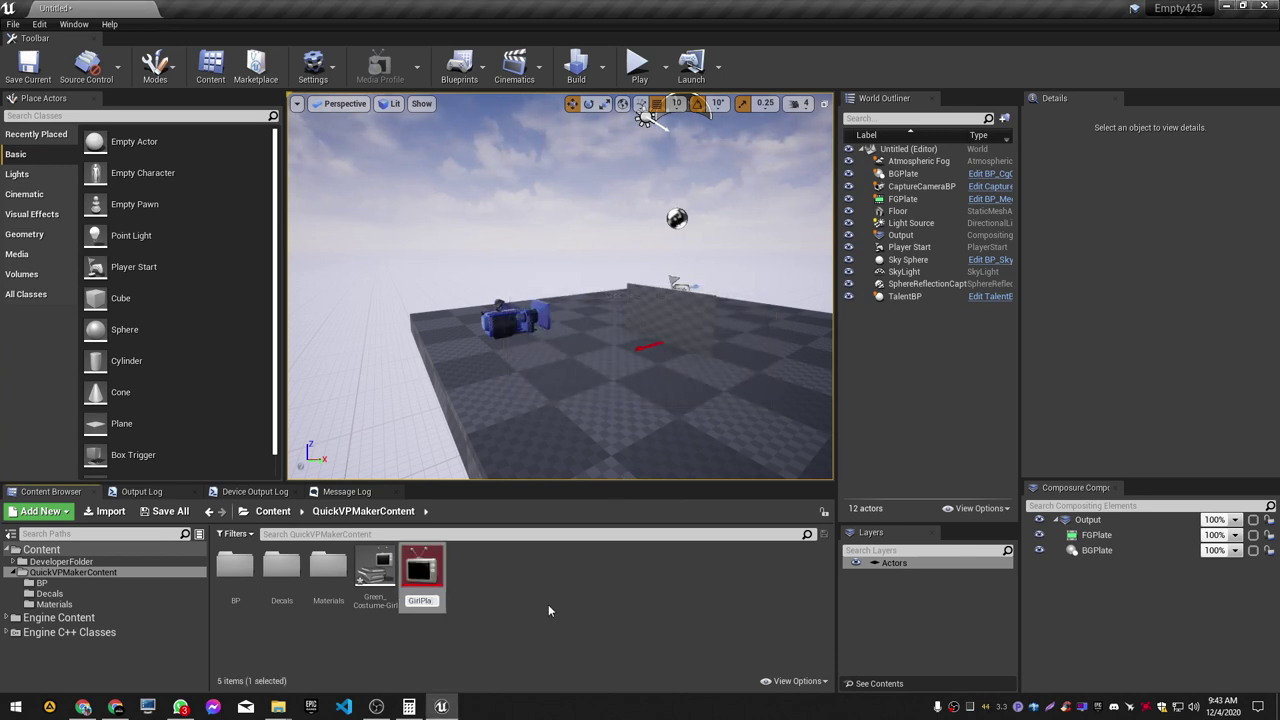
pyautogui.press('BackSpace')
pyautogui.press('BackSpace')
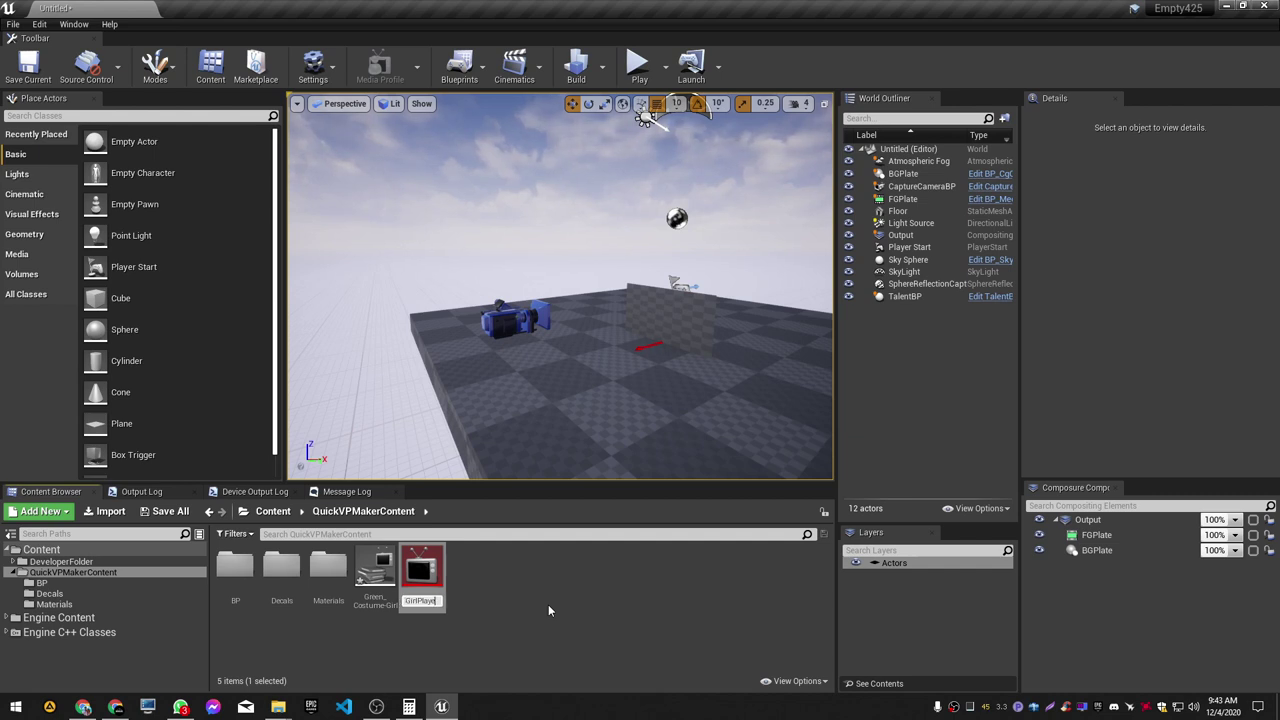
pyautogui.write('r')
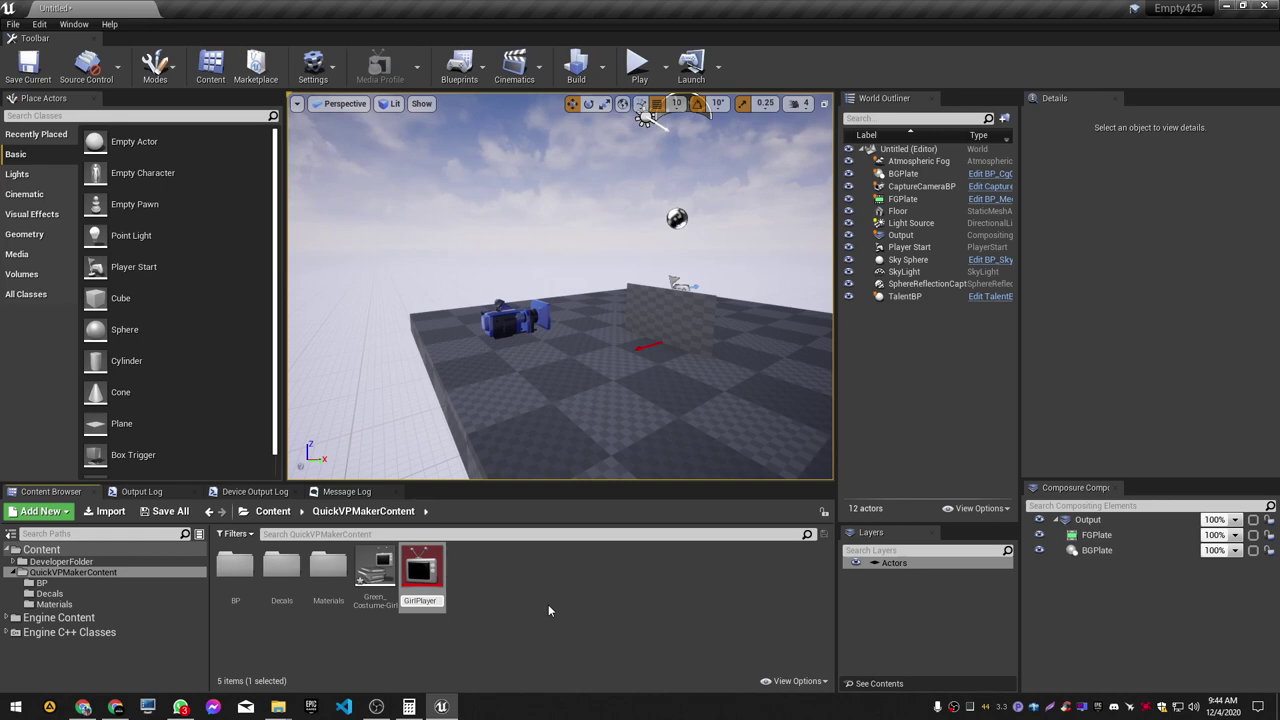
pyautogui.press('Return')
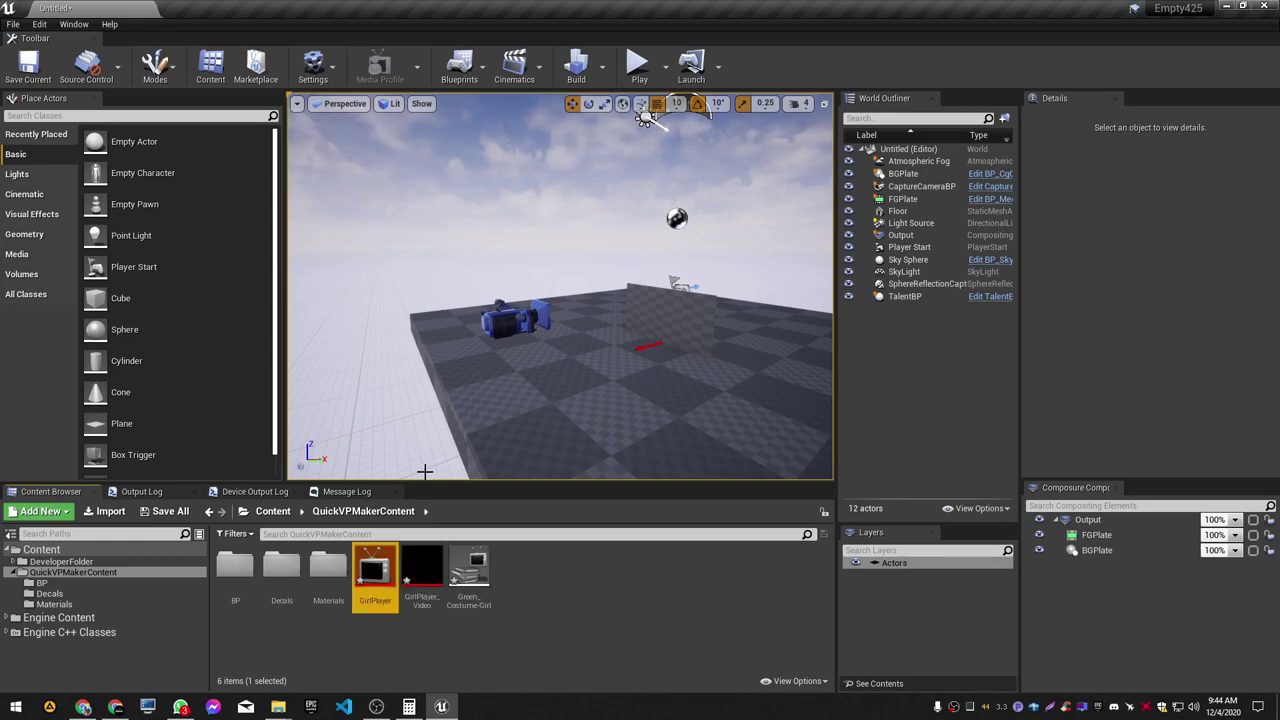
# Step: Open GirlPlayer docked beside the level, load and play Green_Costume-Girl, pause it and return to the level
pyautogui.doubleClick(374, 572)
pyautogui.moveTo(319, 65); pyautogui.dragTo(238, 6)
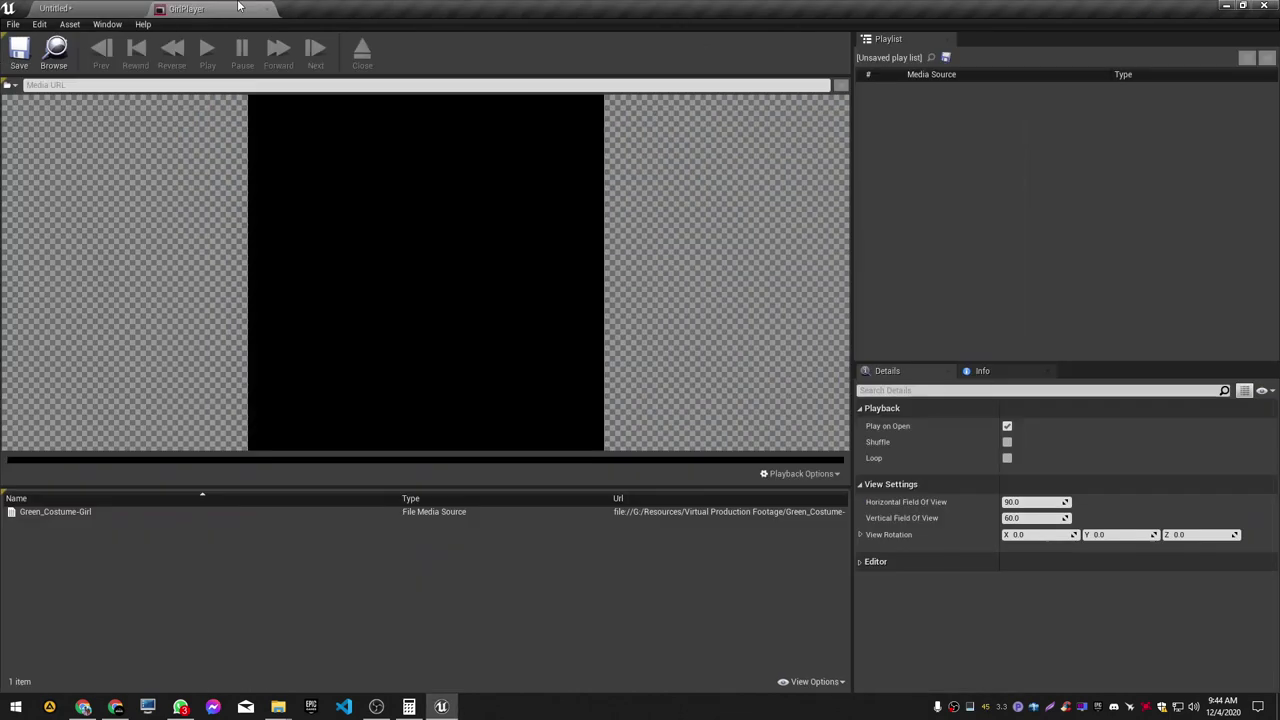
pyautogui.doubleClick(116, 511)
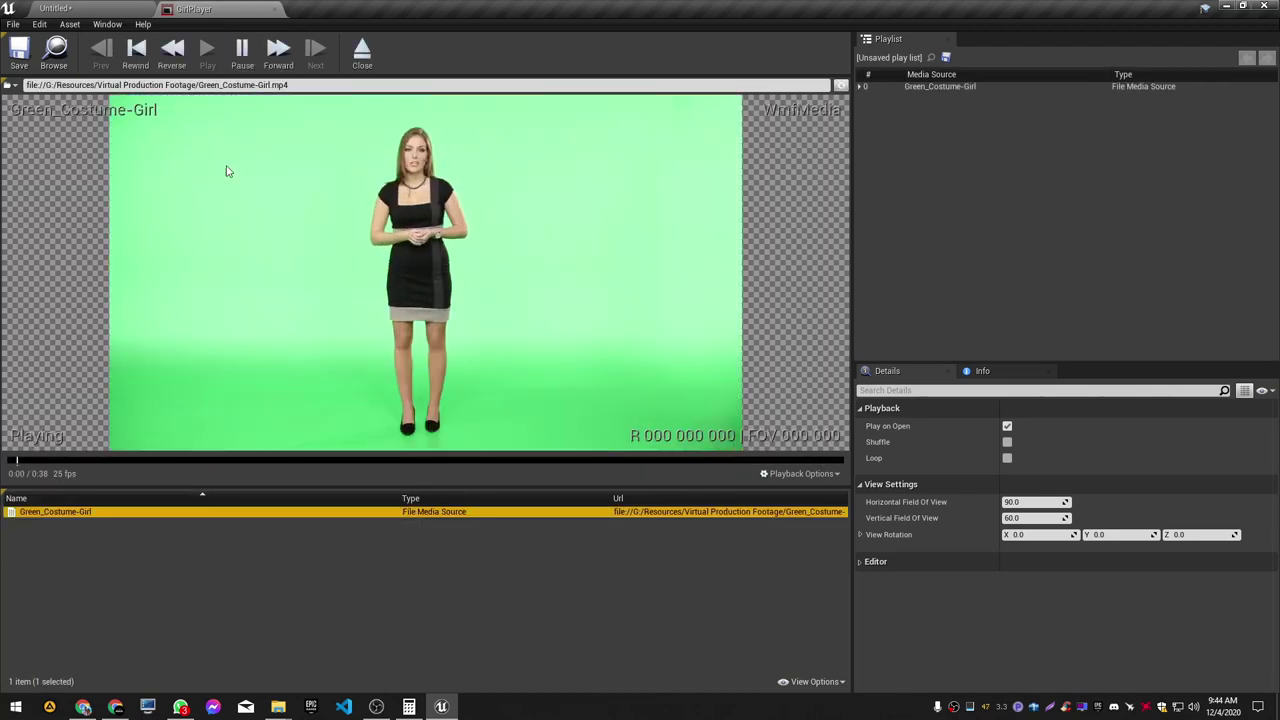
pyautogui.click(242, 55)
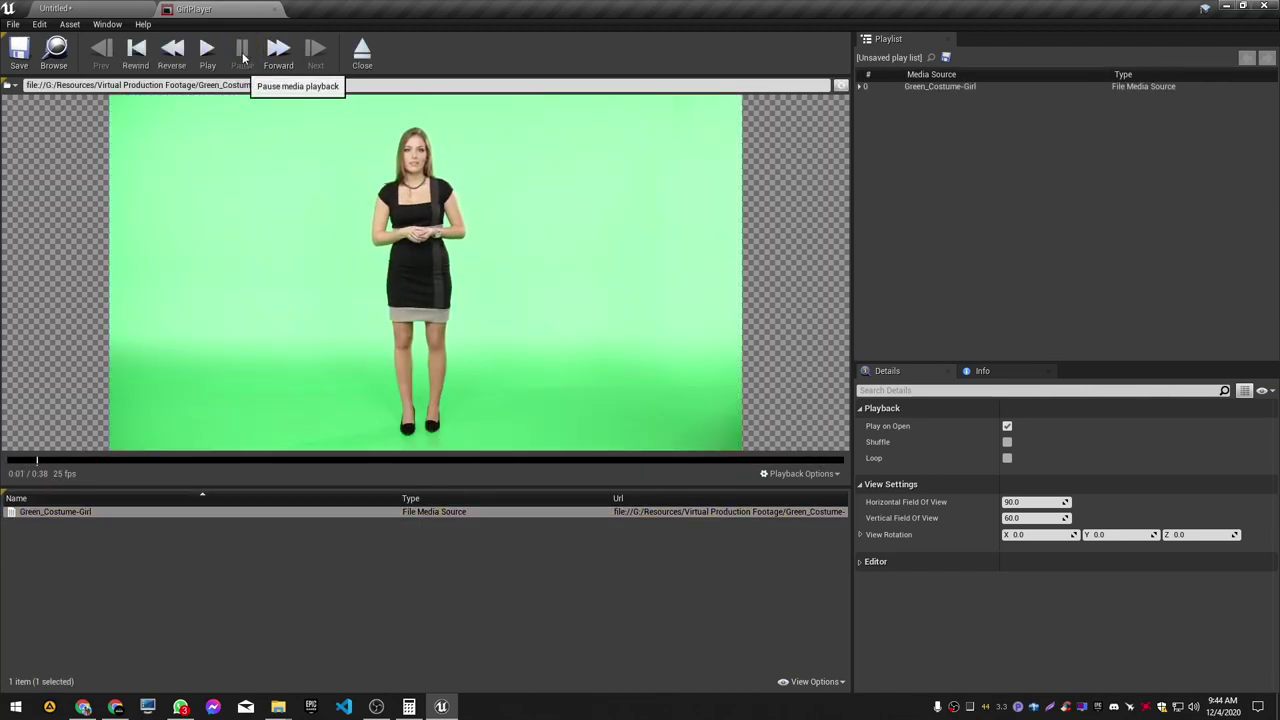
pyautogui.click(99, 8)
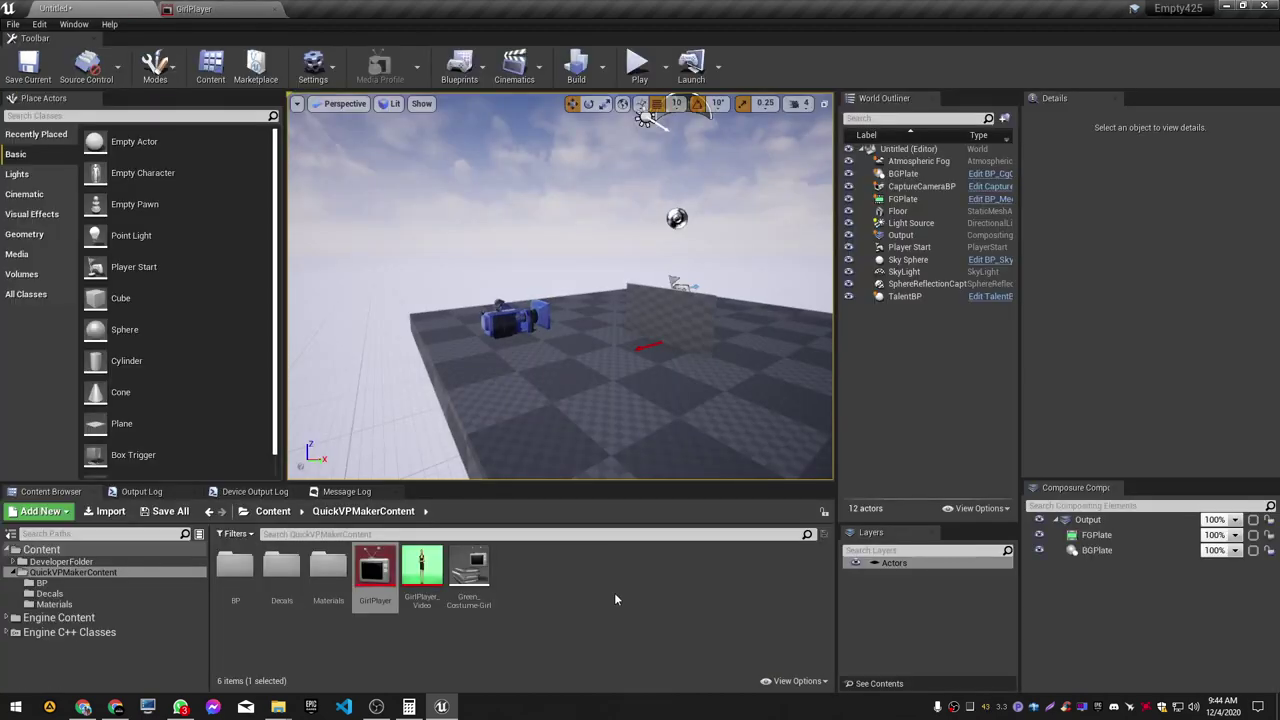
# Step: Review the Green_Costume-Girl media source, the GirlPlayer_Video texture and the GirlPlayer media player
pyautogui.click(476, 580)
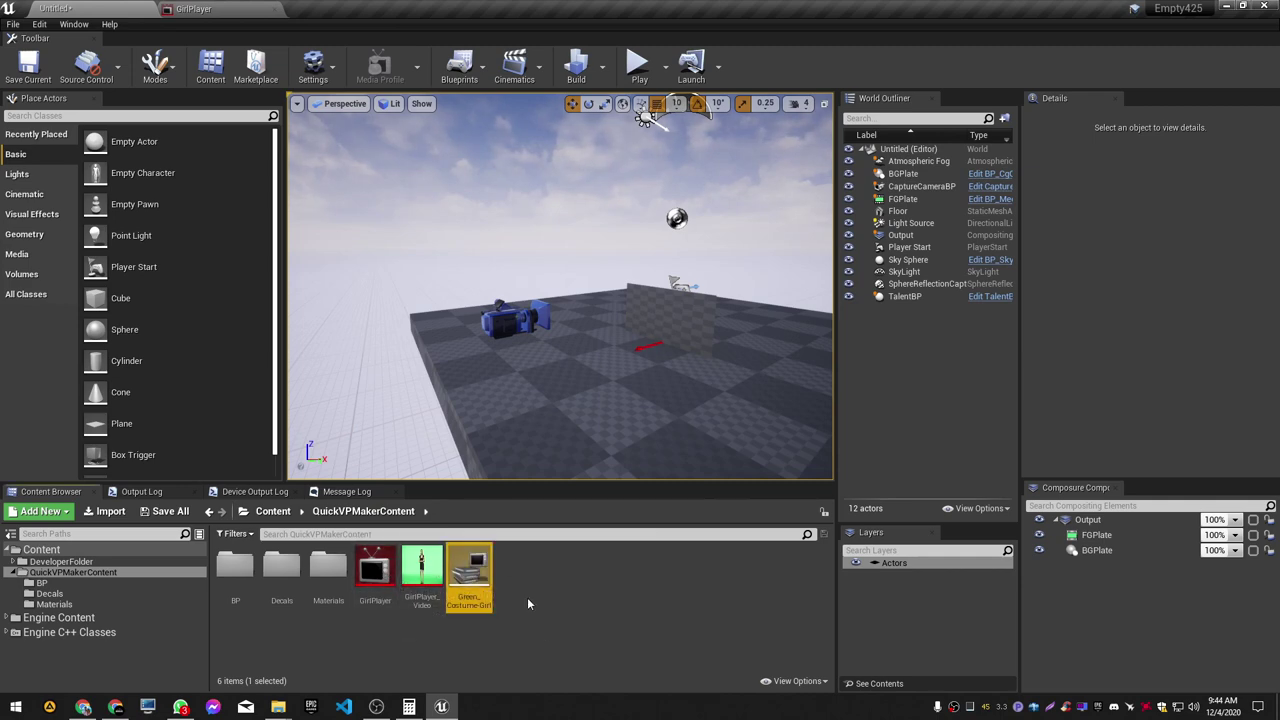
pyautogui.rightClick(609, 598)
pyautogui.click(420, 628)
pyautogui.click(422, 590)
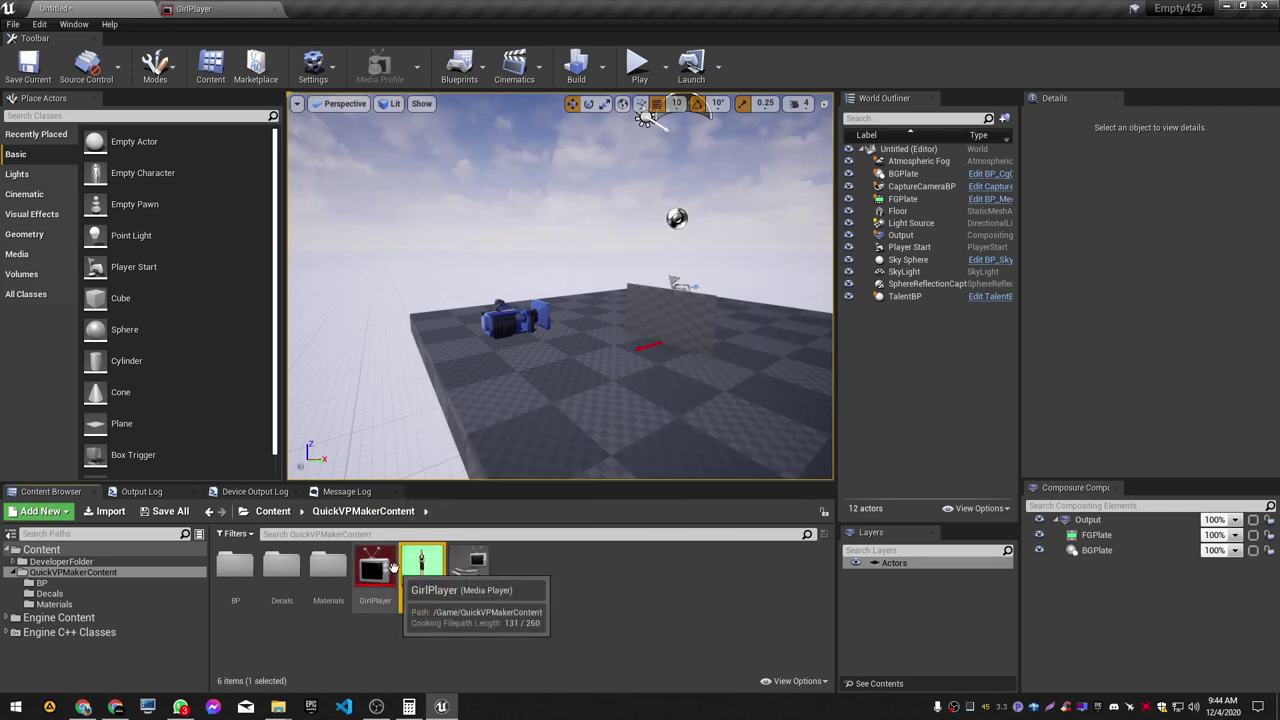
pyautogui.doubleClick(390, 567)
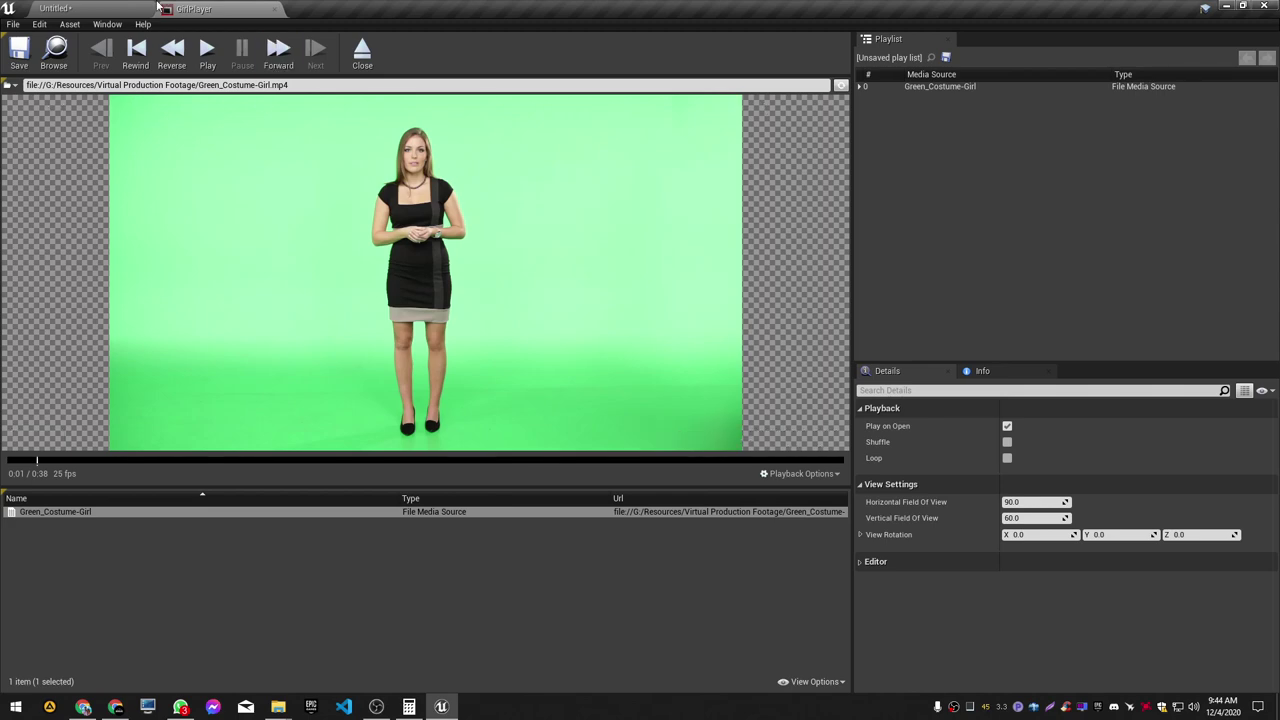
pyautogui.click(97, 7)
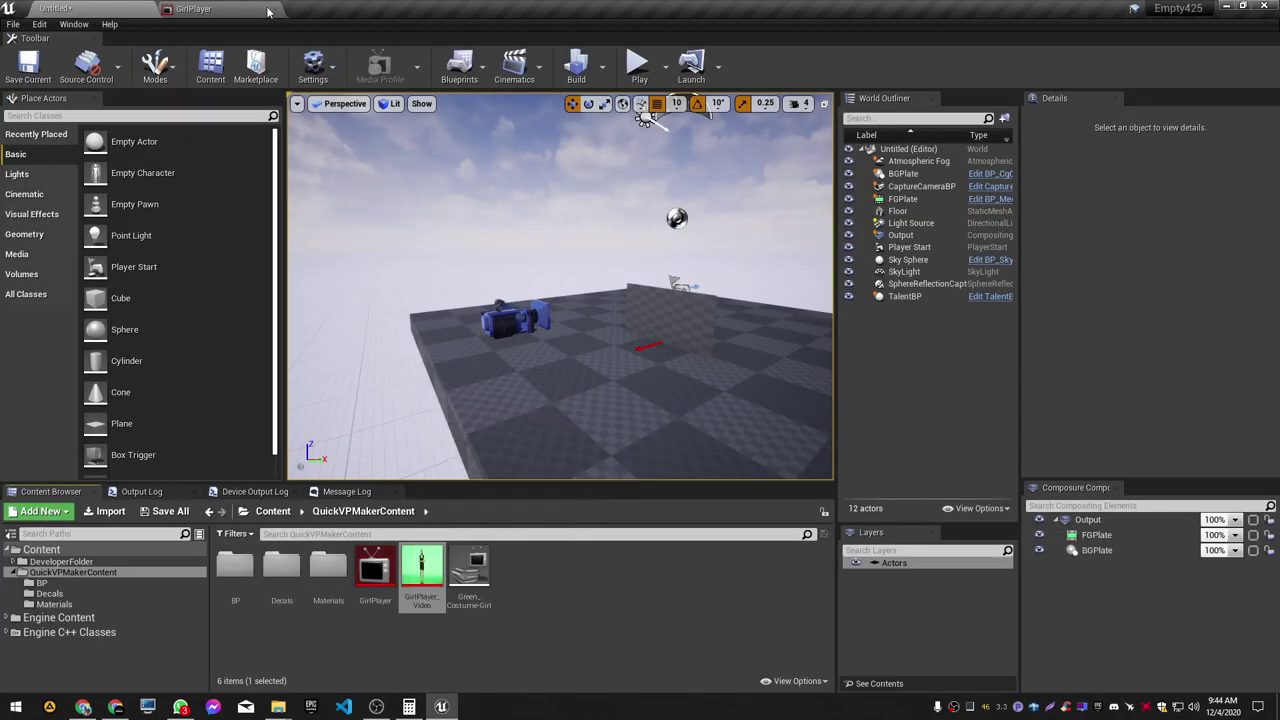
# Step: Assign GirlPlayer as the Material Media Player in TalentBP's Footage settings
pyautogui.press('w')
pyautogui.moveTo(517, 371)
pyautogui.mouseDown(button='right')
pyautogui.moveTo(590, 373)
pyautogui.moveTo(517, 371)
pyautogui.mouseUp(button='right')
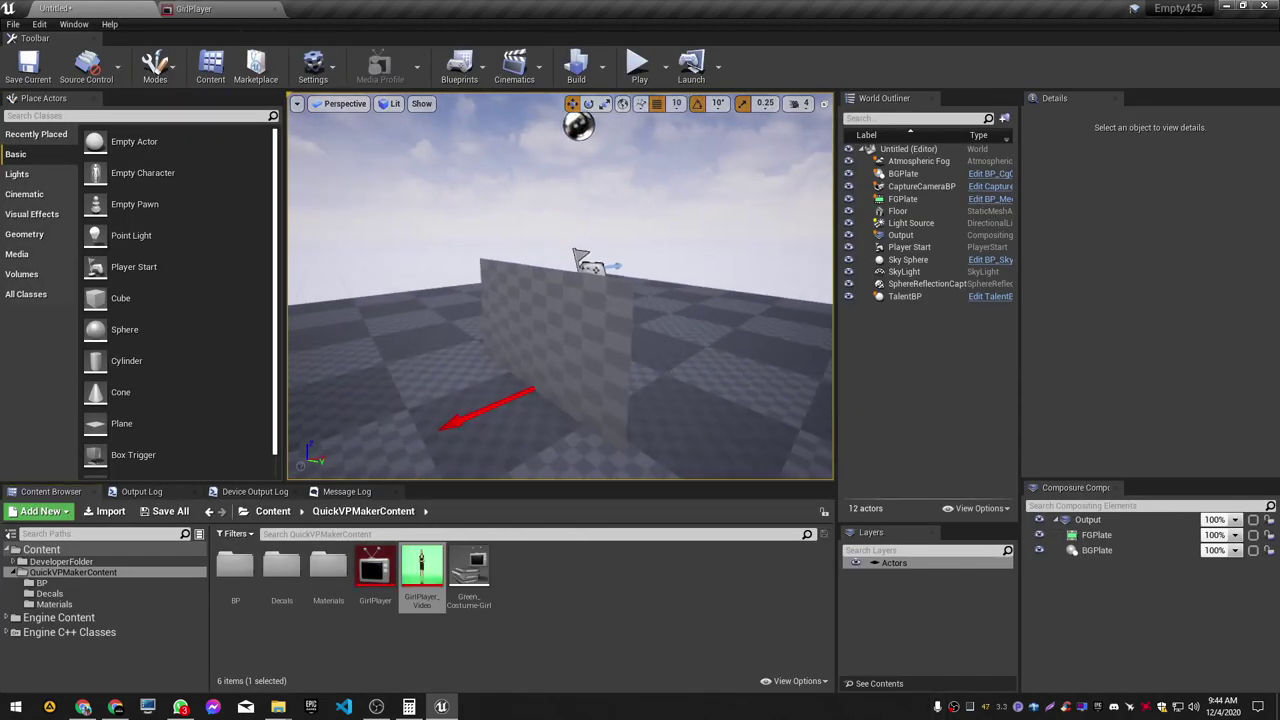
pyautogui.click(521, 390)
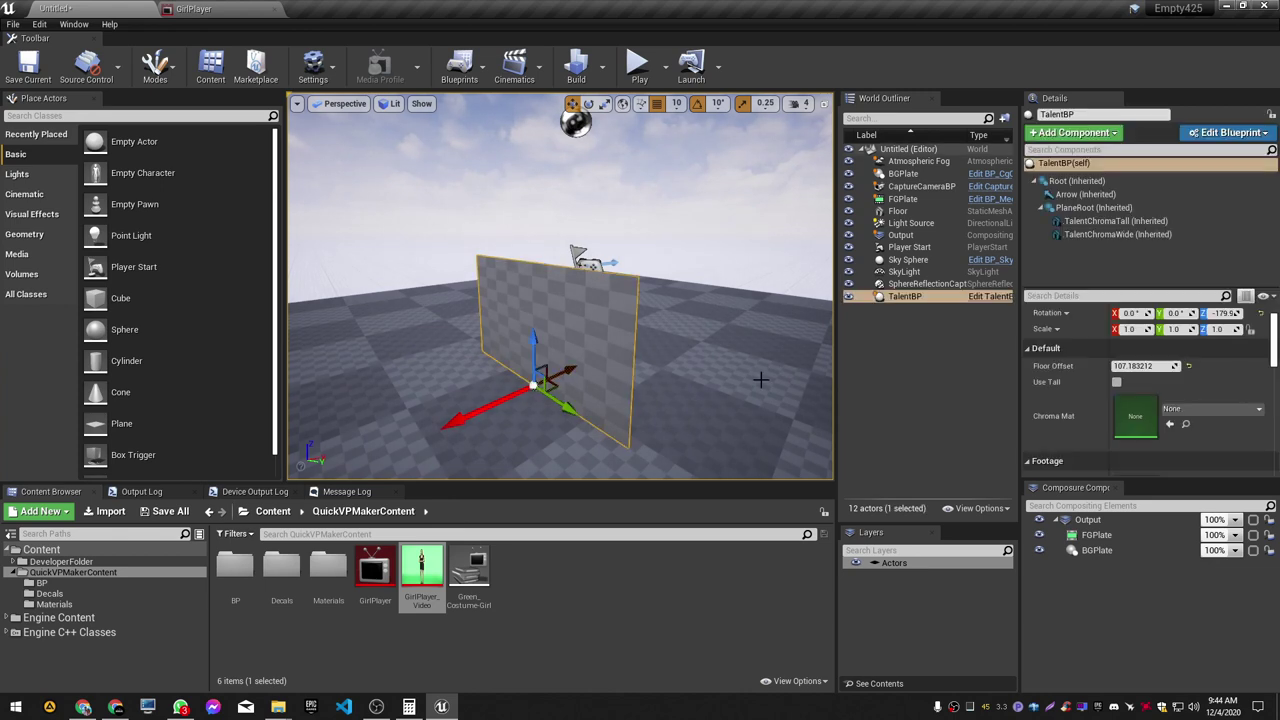
pyautogui.scroll(-2, 1066, 418)
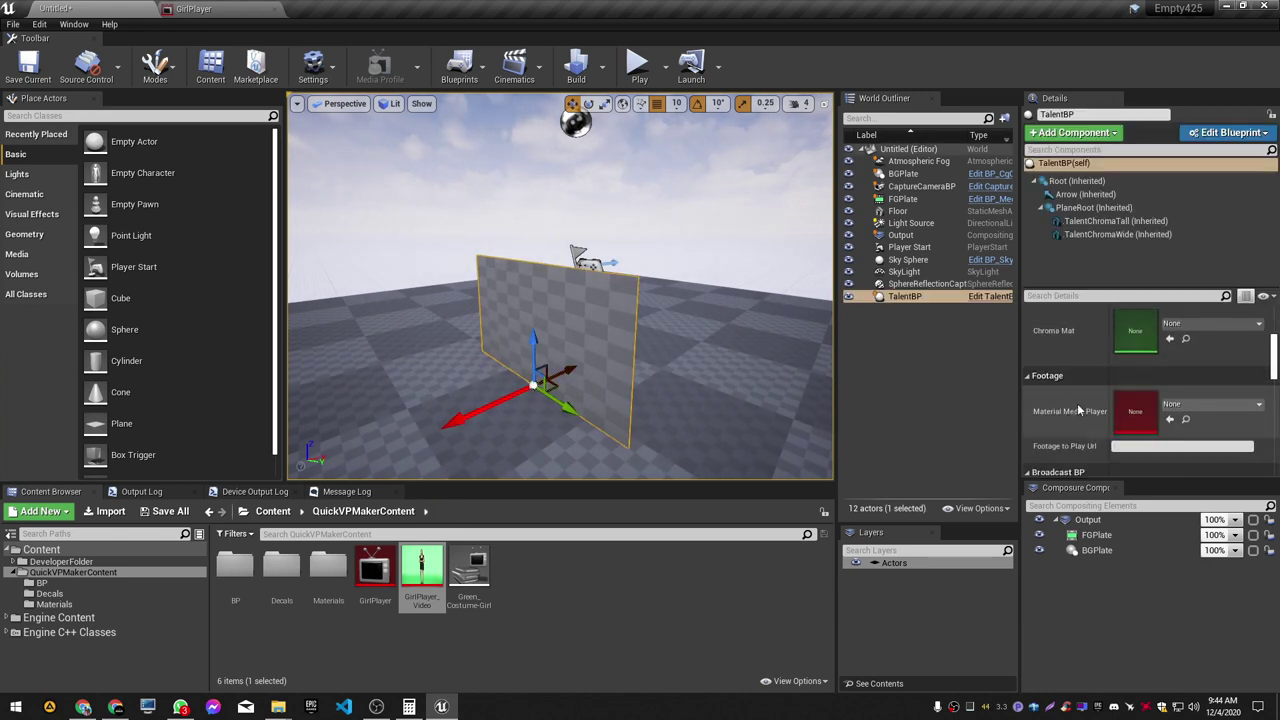
pyautogui.scroll(-1, 1153, 415)
pyautogui.moveTo(375, 572); pyautogui.dragTo(1130, 374)
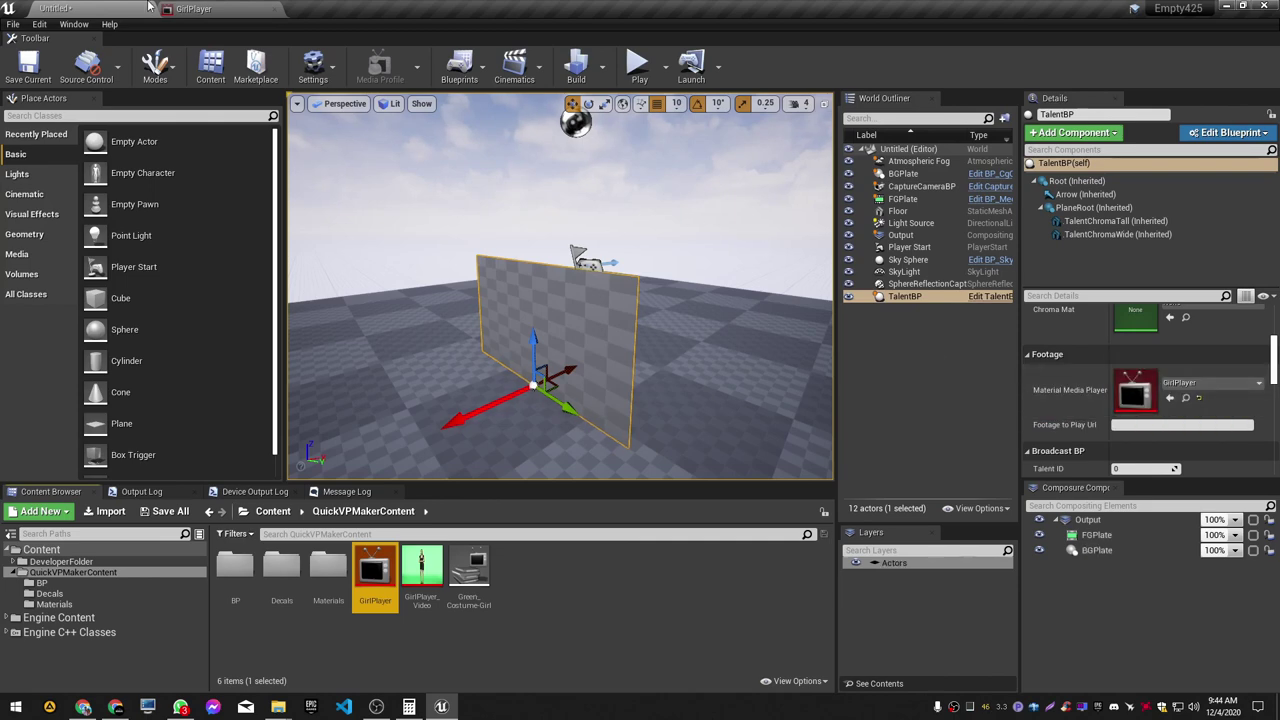
# Step: Copy the Green_Costume-Girl.mp4 media URL from GirlPlayer into TalentBP's Footage to Play Url
pyautogui.click(200, 8)
pyautogui.click(226, 85)
pyautogui.hotkey('ctrl', 'c')
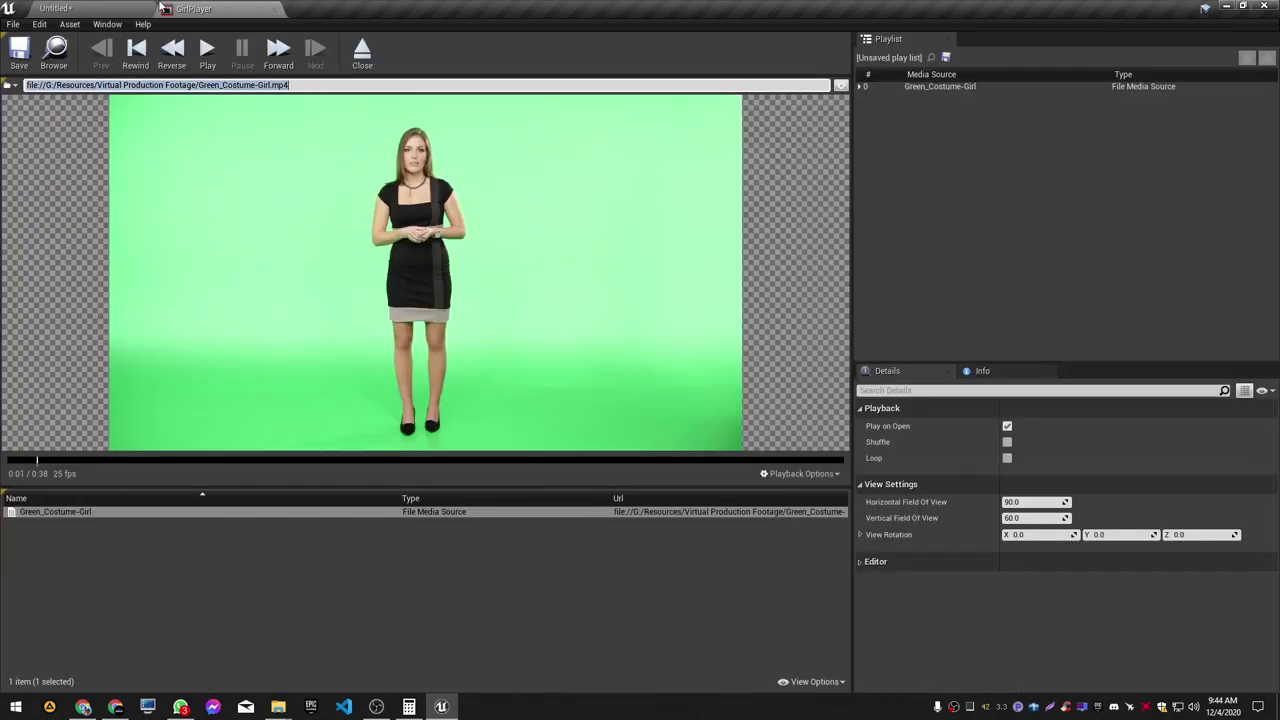
pyautogui.click(95, 7)
pyautogui.hotkey('ctrl', 'v')
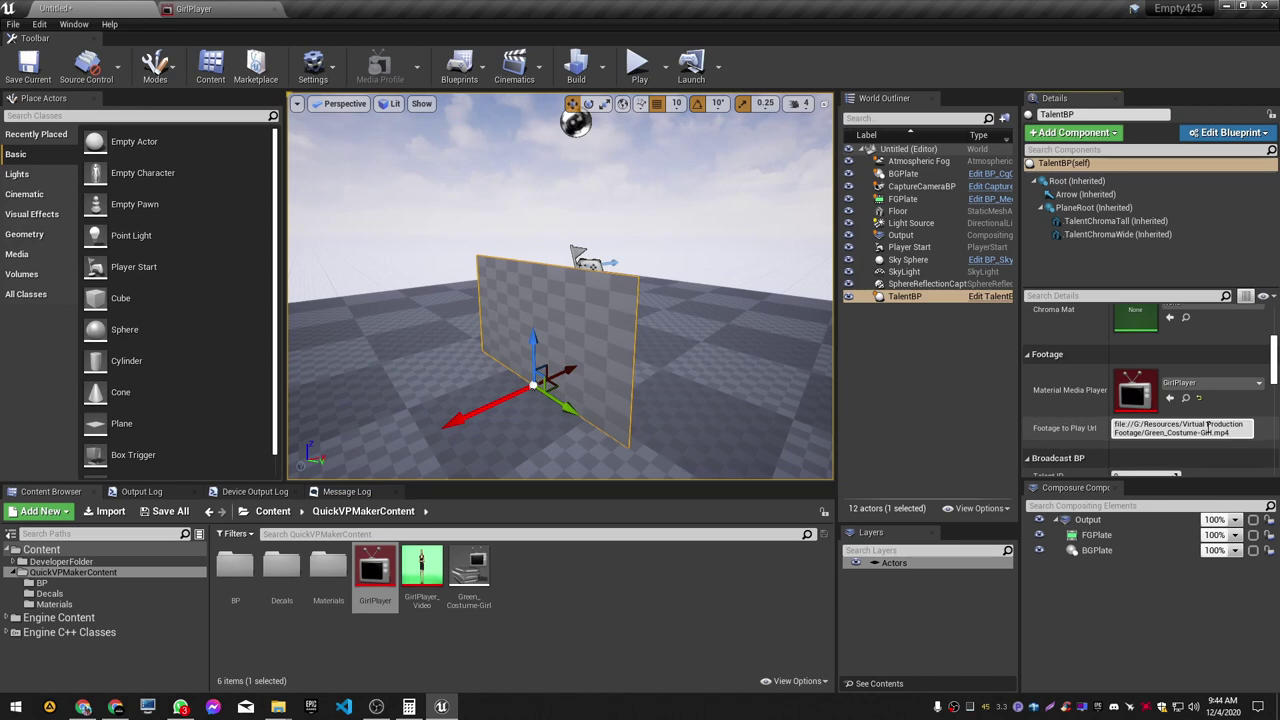
pyautogui.click(717, 652)
pyautogui.press('s')
pyautogui.moveTo(486, 326)
pyautogui.mouseDown(button='right')
pyautogui.moveTo(445, 318)
pyautogui.moveTo(486, 322)
pyautogui.mouseUp(button='right')
pyautogui.press('w')
pyautogui.press('s')
pyautogui.press('w')
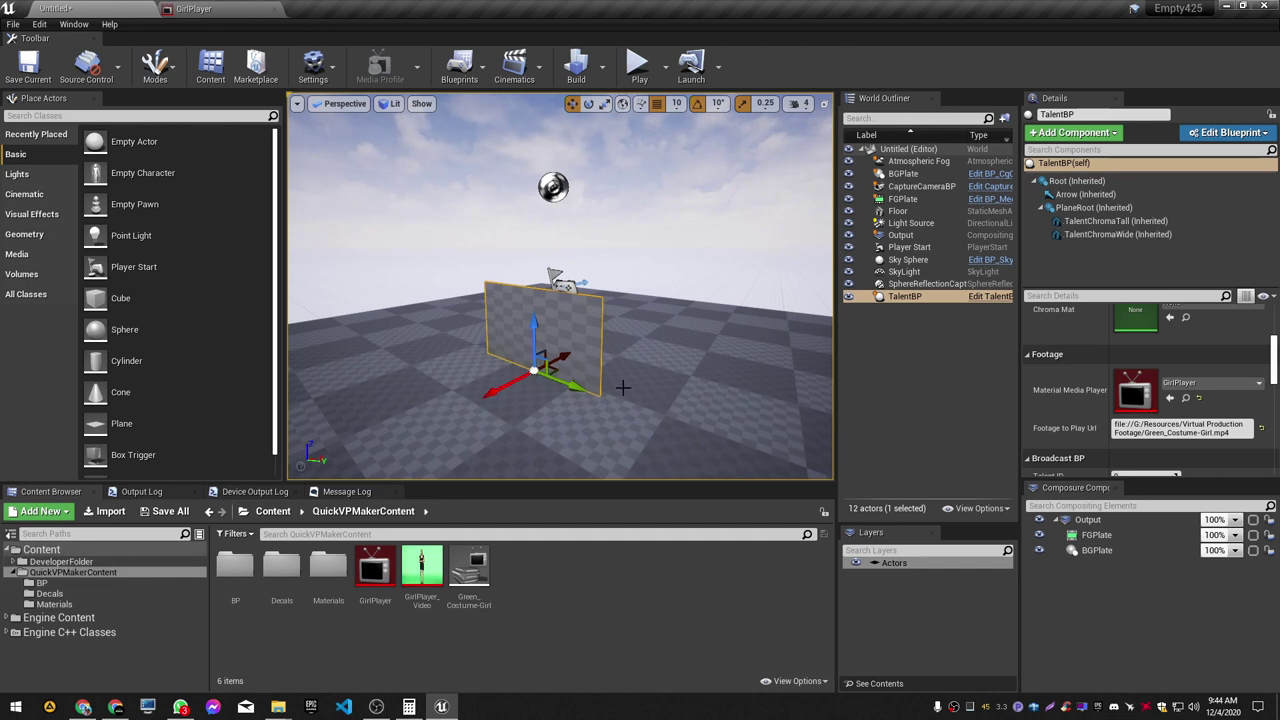
pyautogui.click(797, 682)
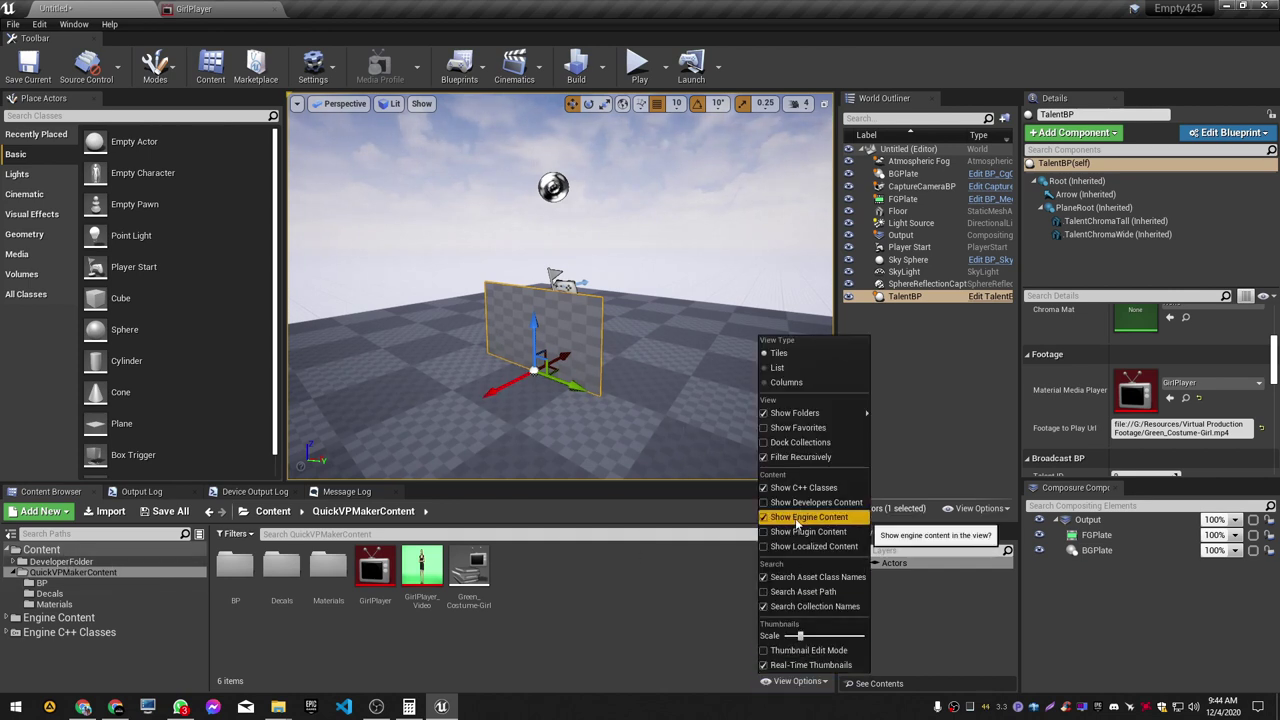
pyautogui.click(602, 672)
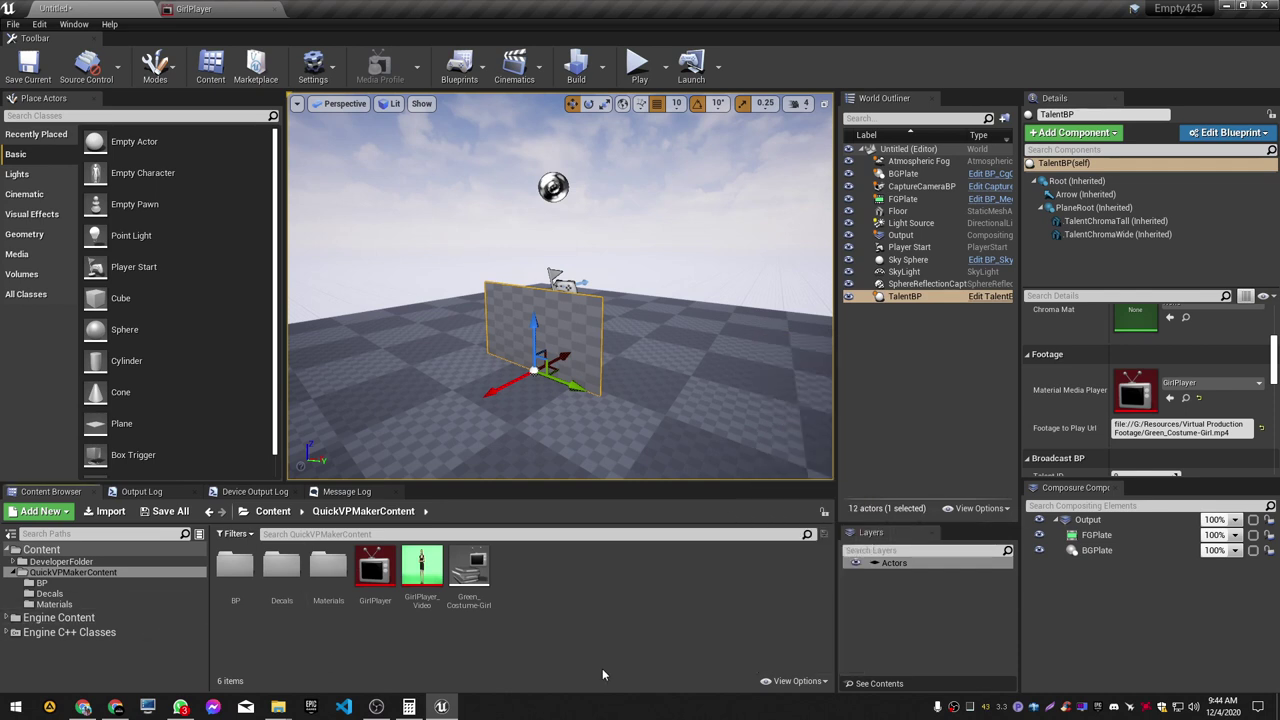
# Step: Find the Chromakeying folder inside the engine content's MaterialTemplates by filtering the folder paths for "key"
pyautogui.click(797, 681)
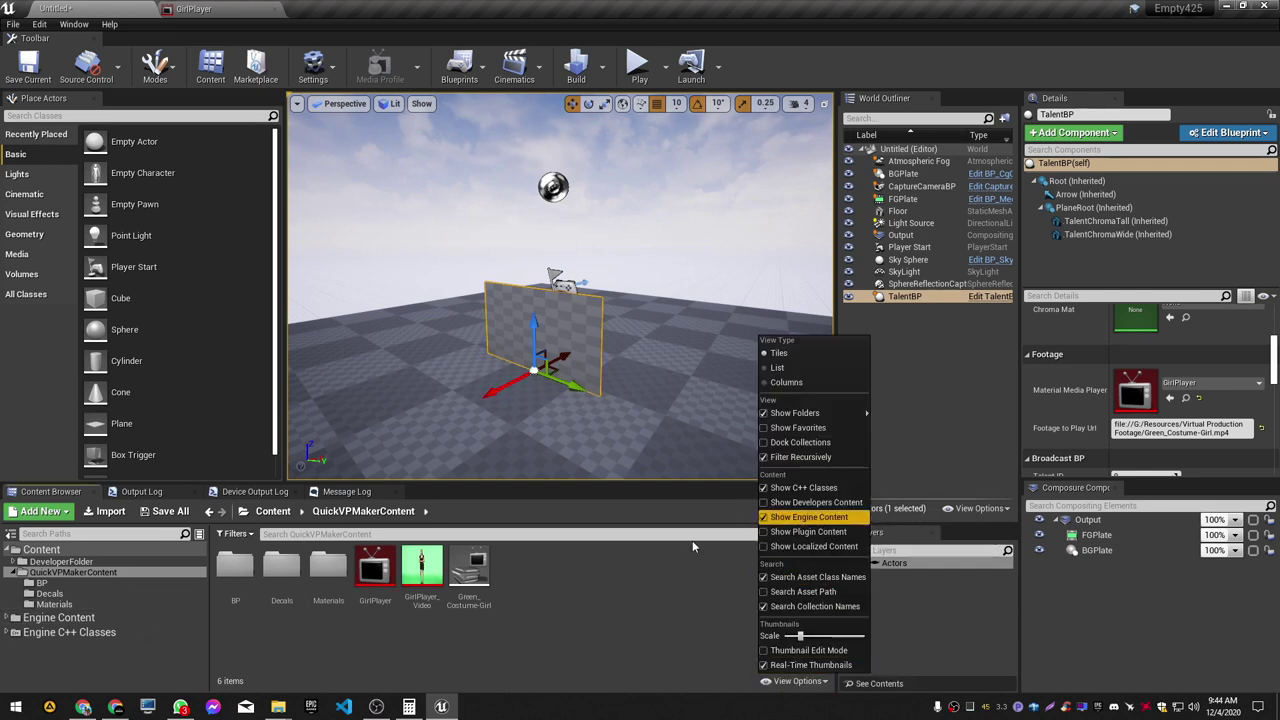
pyautogui.click(94, 533)
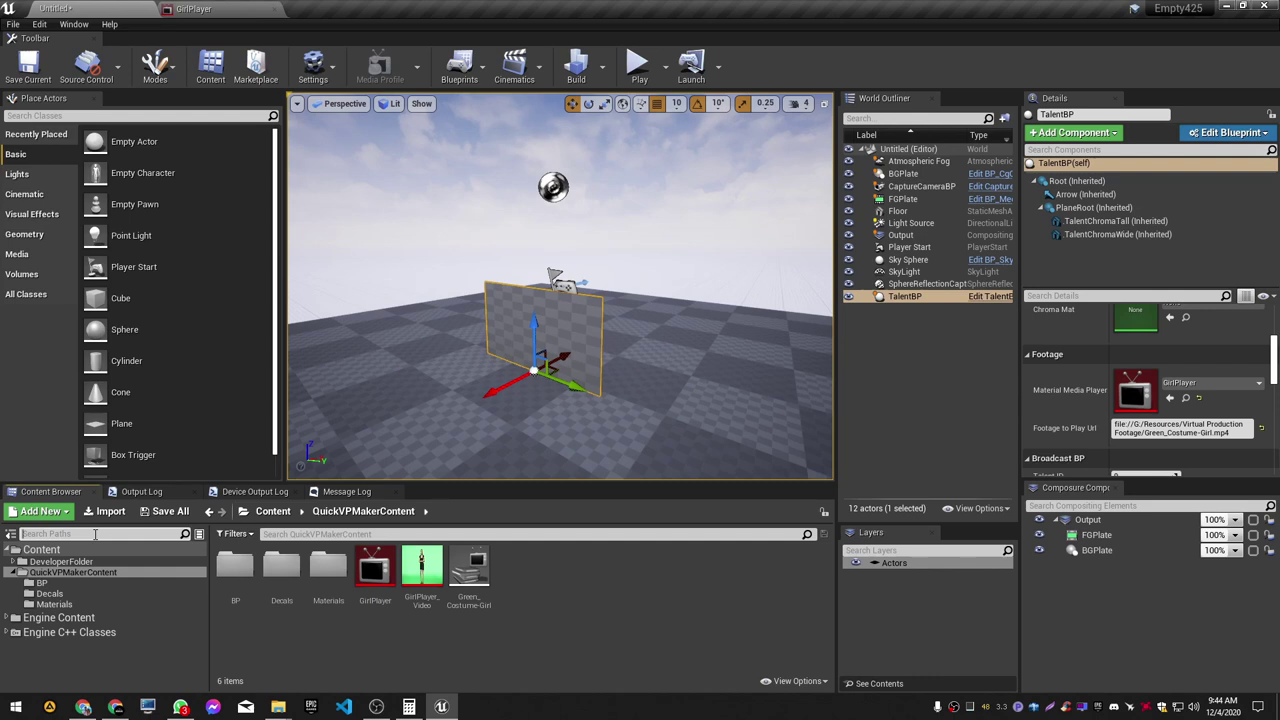
pyautogui.write('keyer')
pyautogui.press('BackSpace')
pyautogui.press('BackSpace')
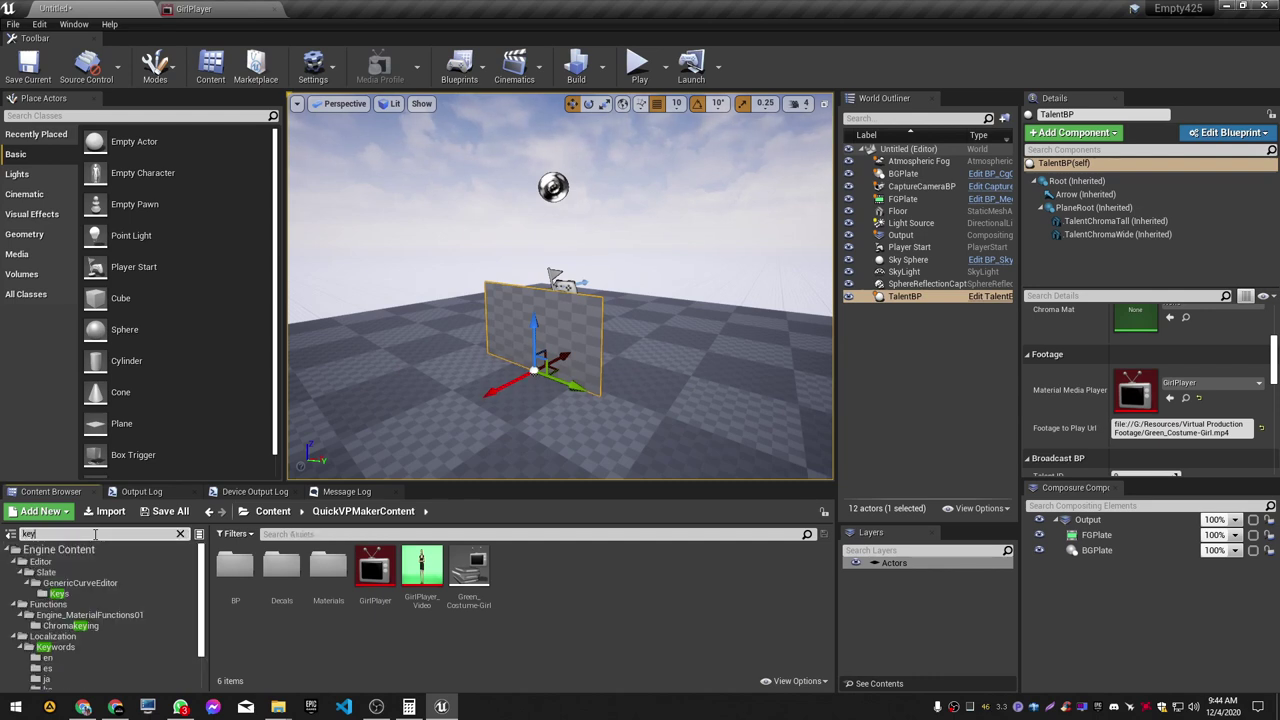
pyautogui.scroll(-2, 70, 640)
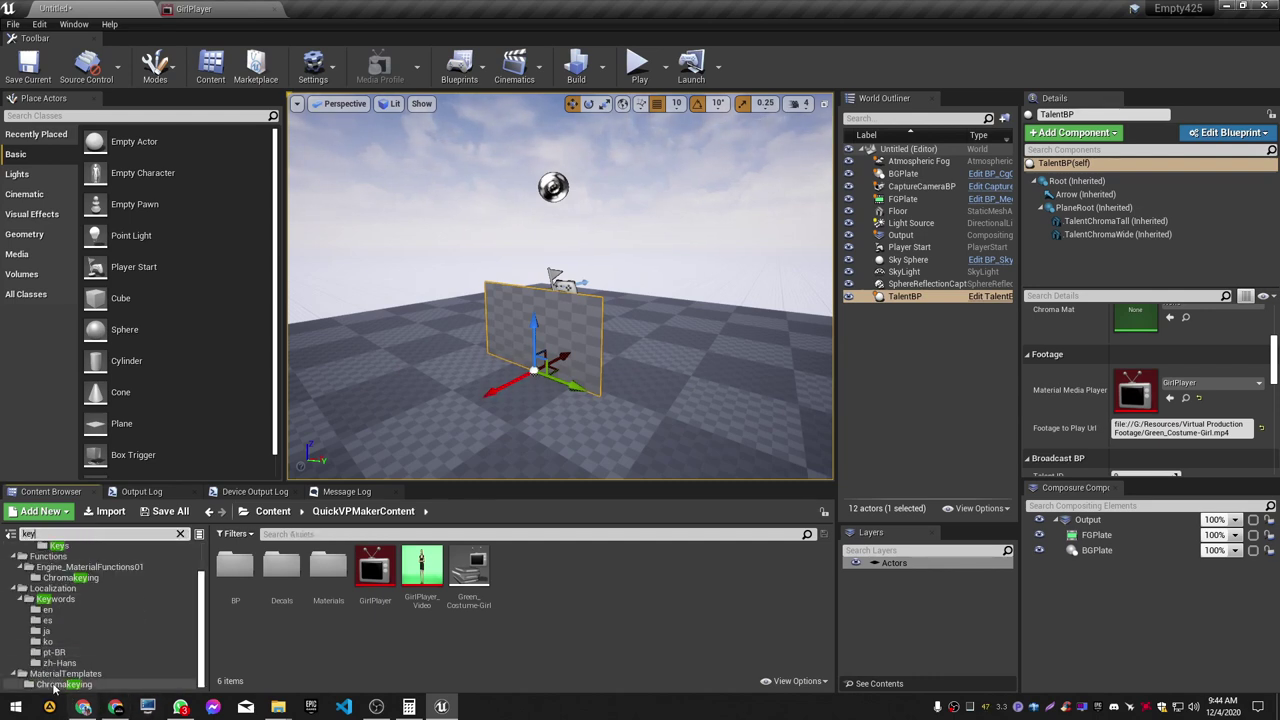
pyautogui.click(72, 665)
pyautogui.click(74, 674)
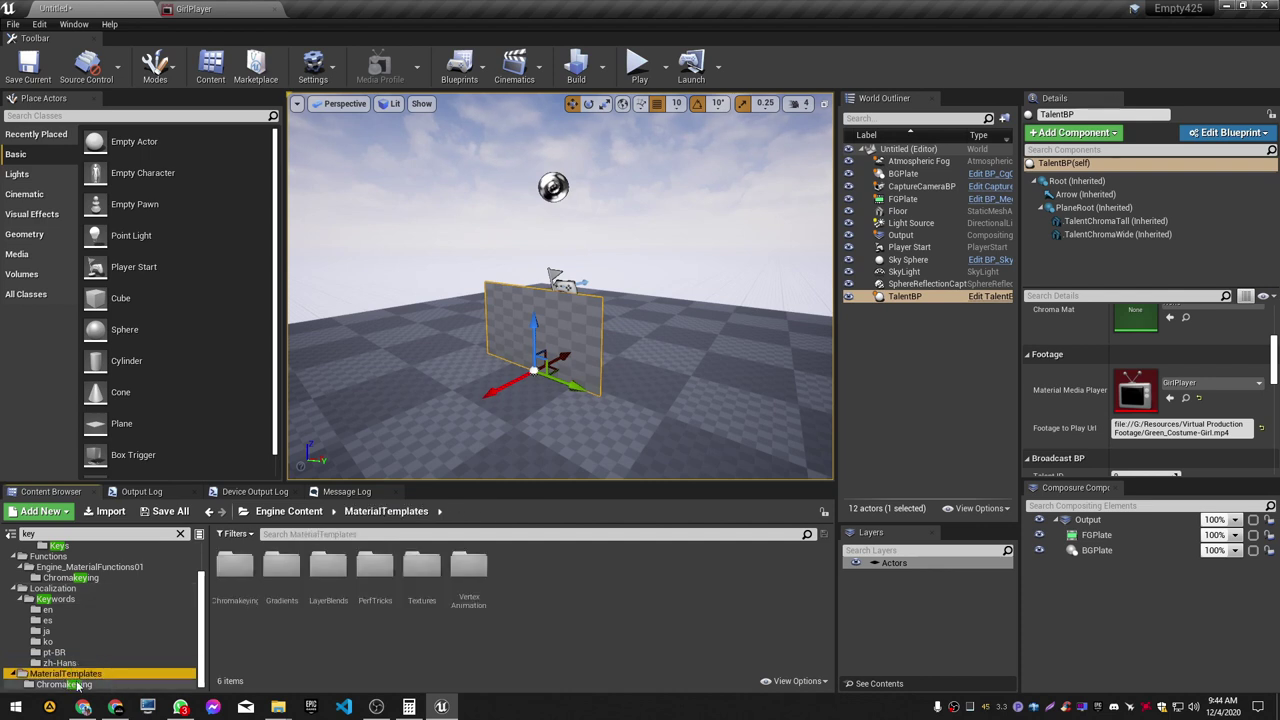
pyautogui.click(70, 684)
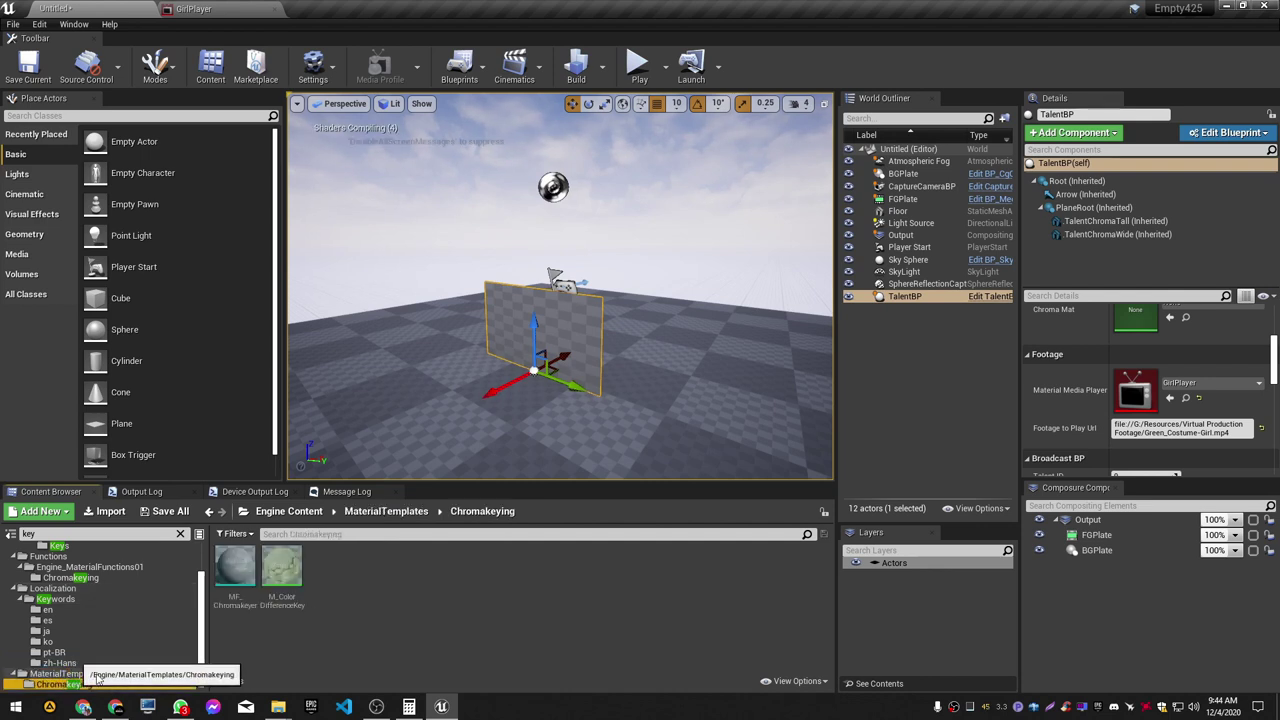
# Step: Create a material instance from M_ColorDifferenceKey and name it GirlMat
pyautogui.rightClick(286, 580)
pyautogui.click(330, 262)
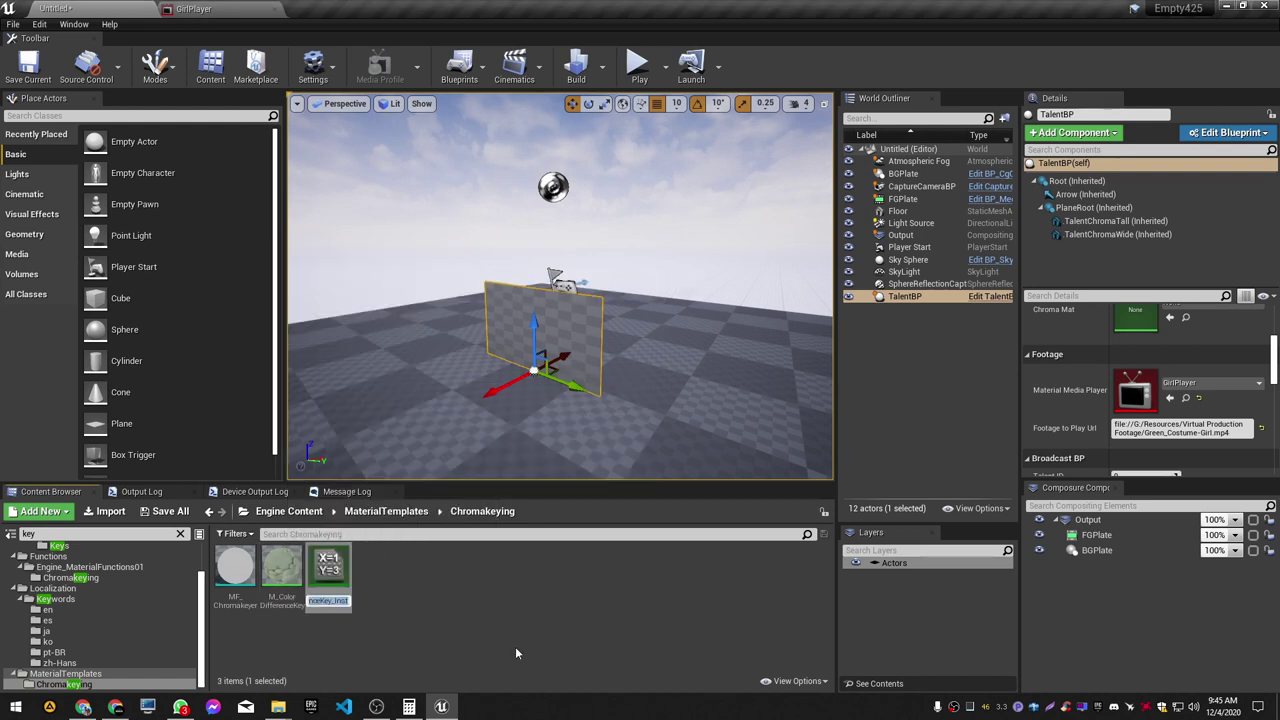
pyautogui.write('GirlMat')
pyautogui.press('Return')
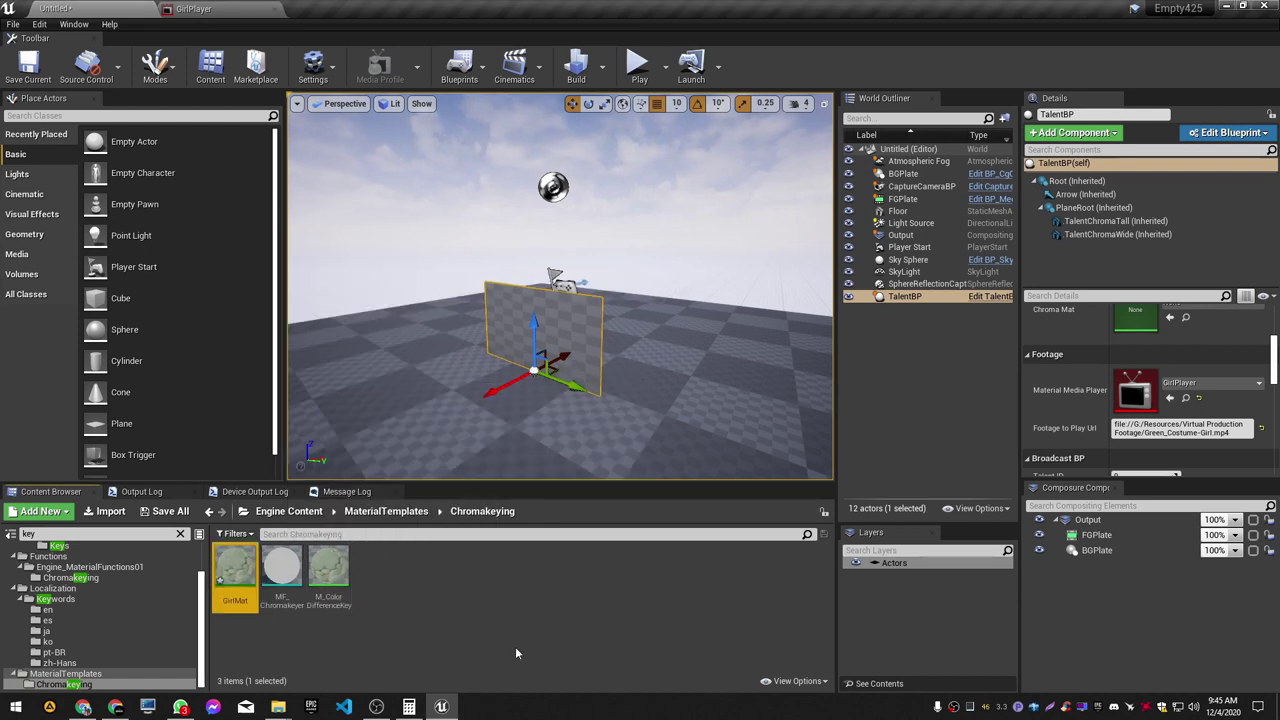
pyautogui.click(180, 534)
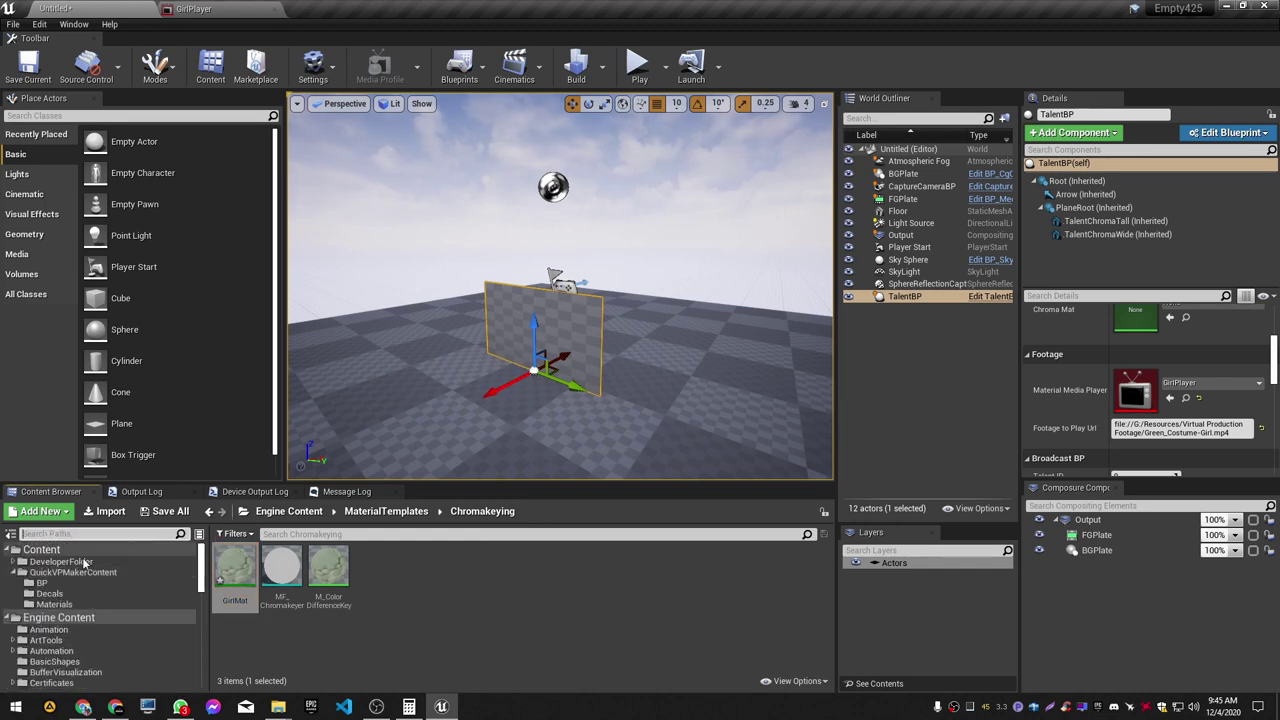
pyautogui.doubleClick(7, 621)
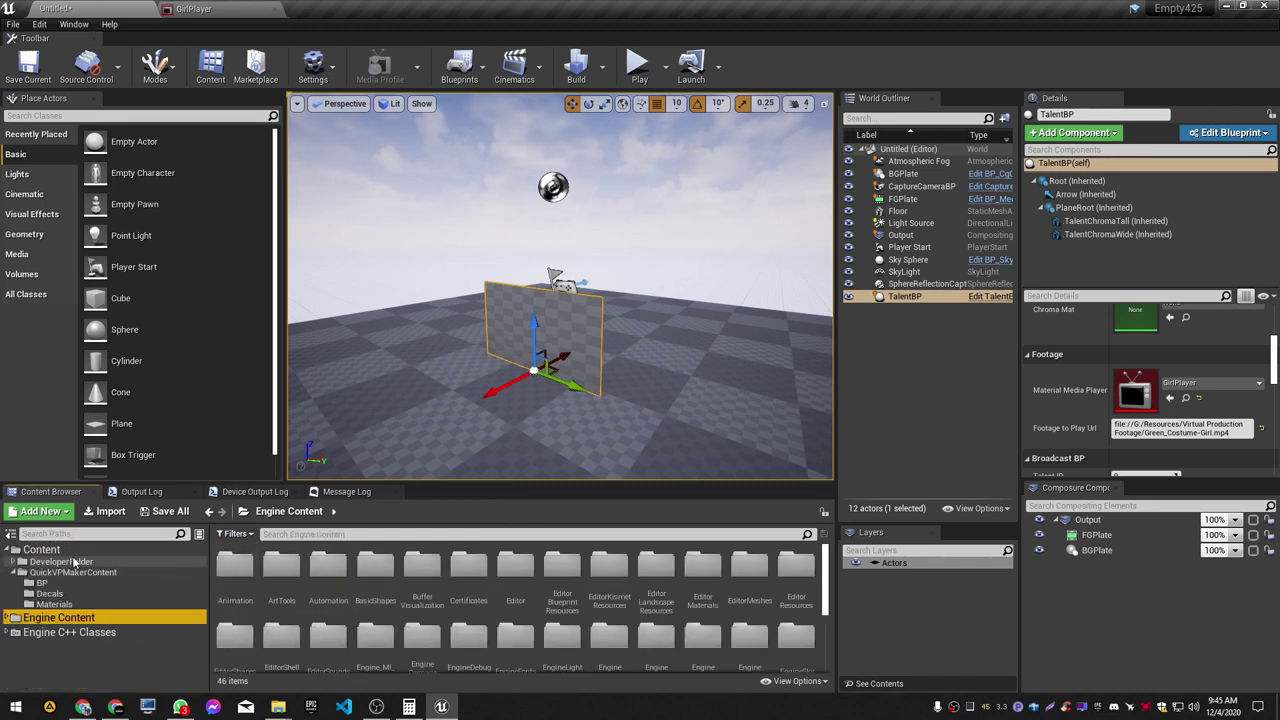
pyautogui.click(210, 511)
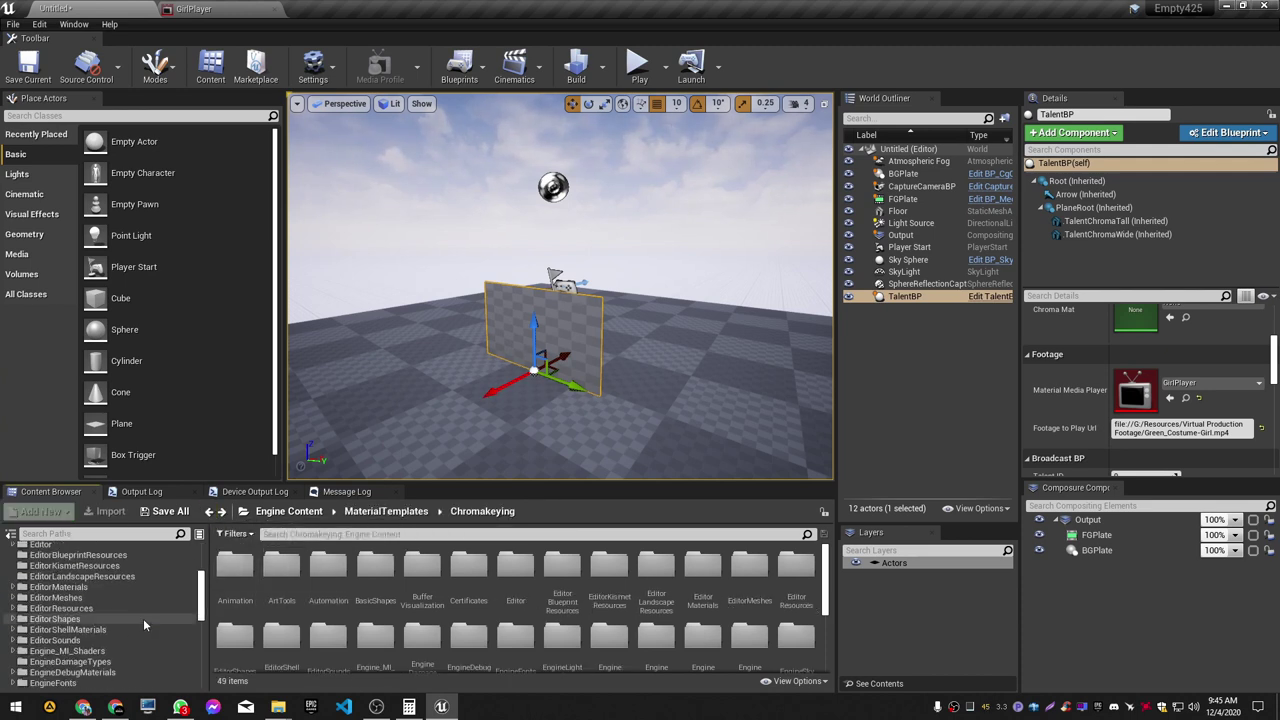
pyautogui.click(143, 618)
pyautogui.click(123, 536)
pyautogui.write('key')
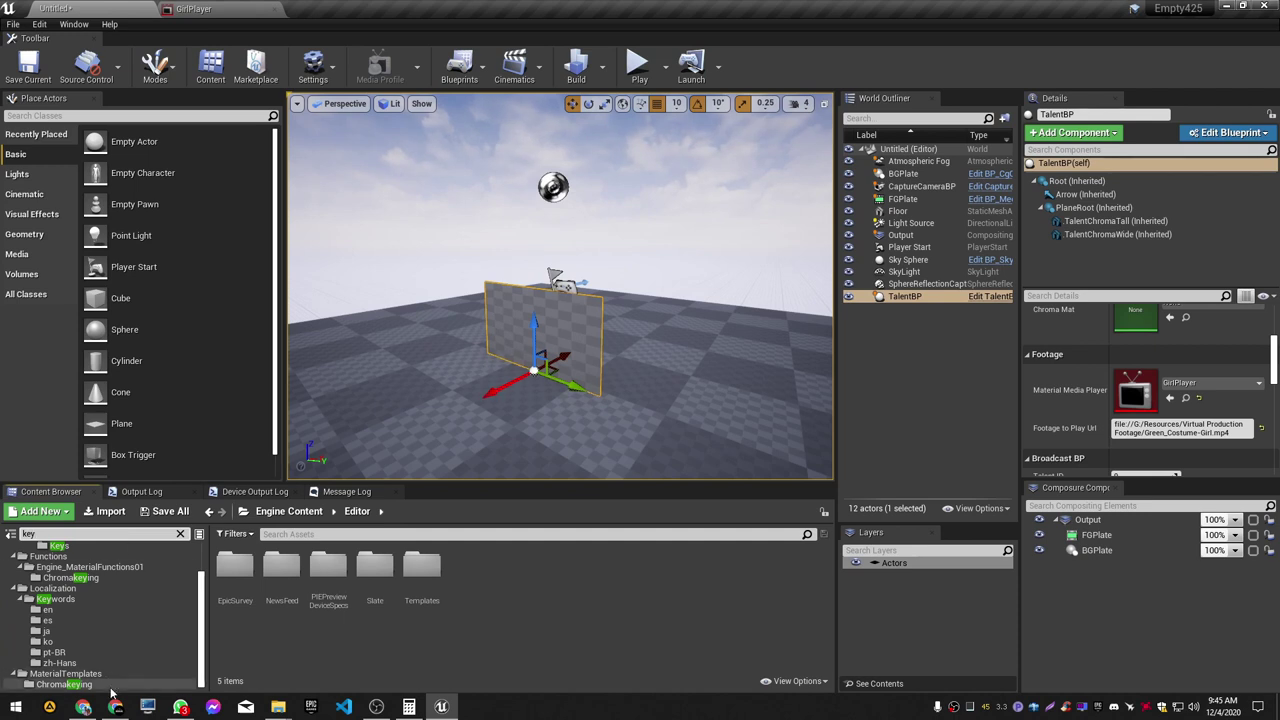
pyautogui.click(65, 684)
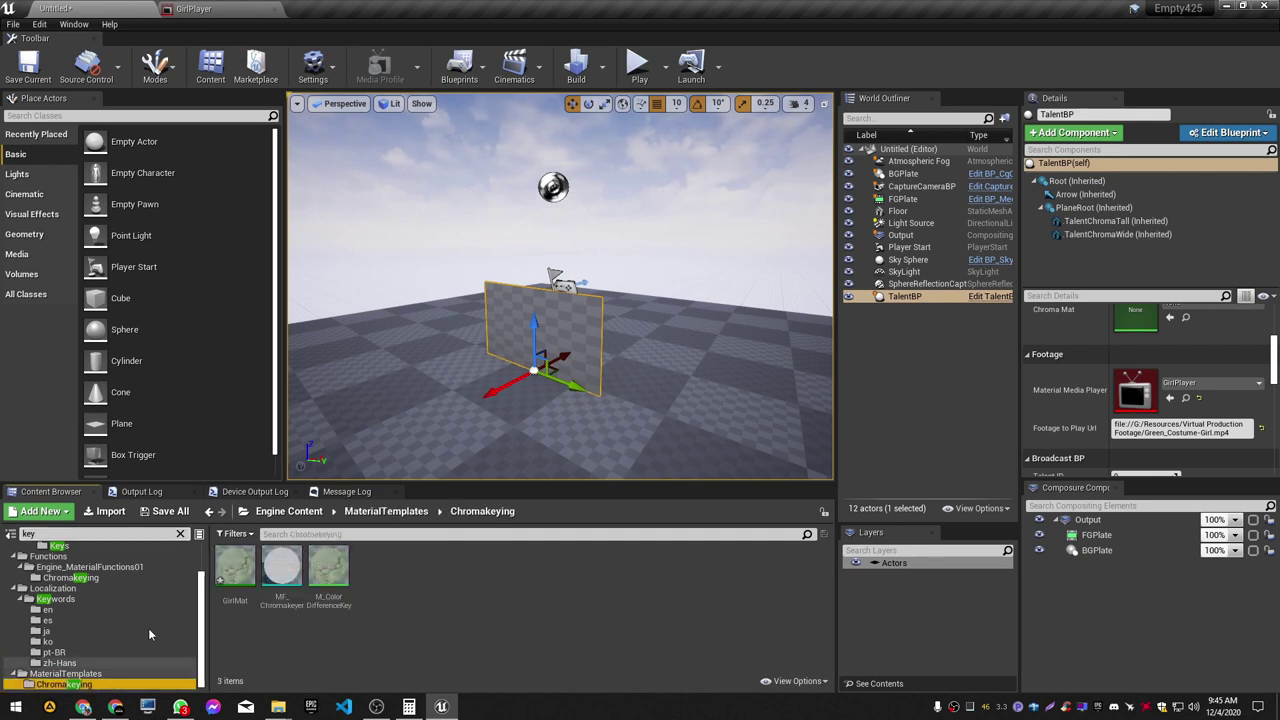
# Step: Move GirlMat from the engine's Chromakeying folder into the project's Content folder
pyautogui.click(181, 535)
pyautogui.moveTo(235, 568); pyautogui.dragTo(72, 555)
pyautogui.click(117, 575)
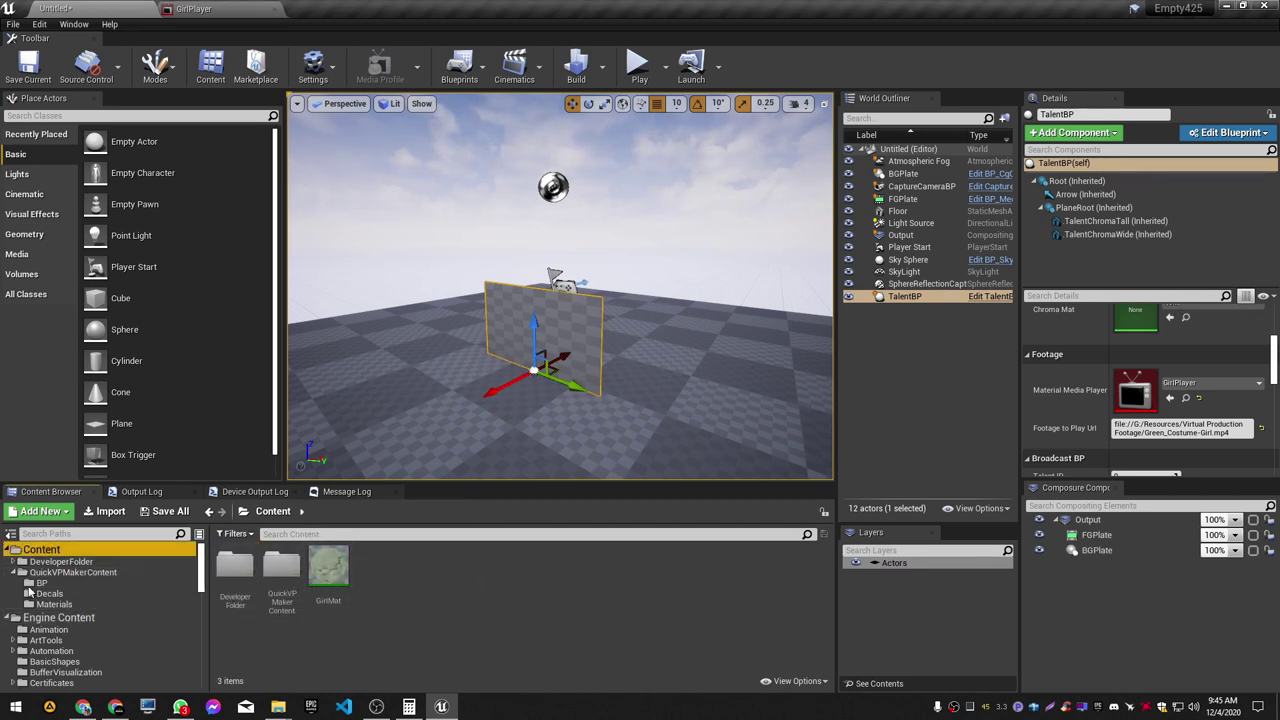
# Step: Look through the DeveloperFolder and QuickVPMakerContent folders, including Materials, Decals and BP, for a place to keep GirlMat
pyautogui.click(22, 562)
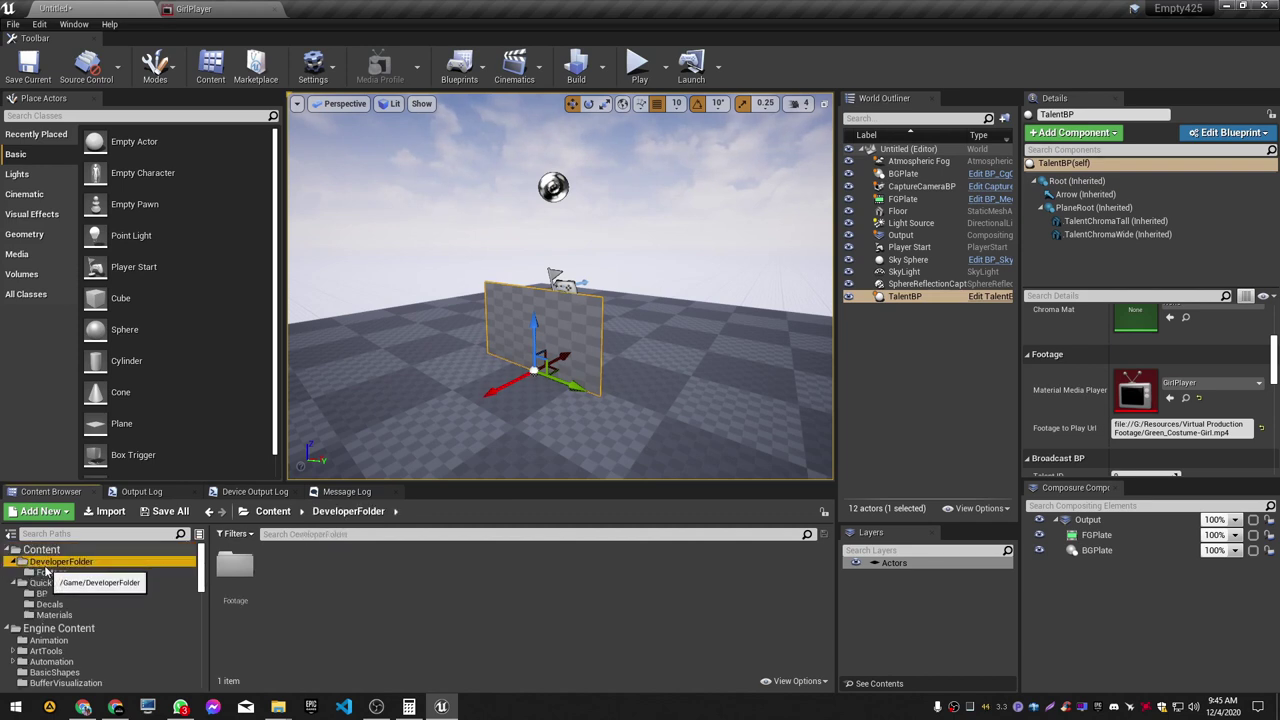
pyautogui.click(50, 572)
pyautogui.click(70, 583)
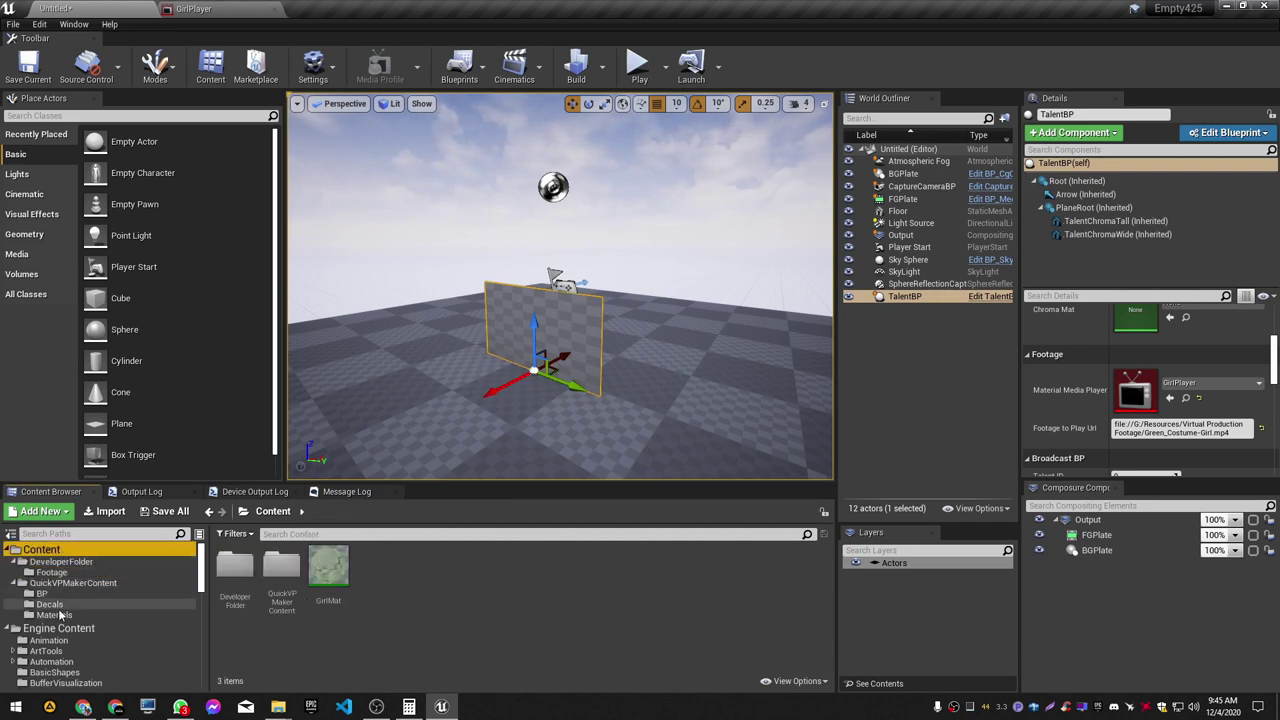
pyautogui.click(60, 614)
pyautogui.click(57, 605)
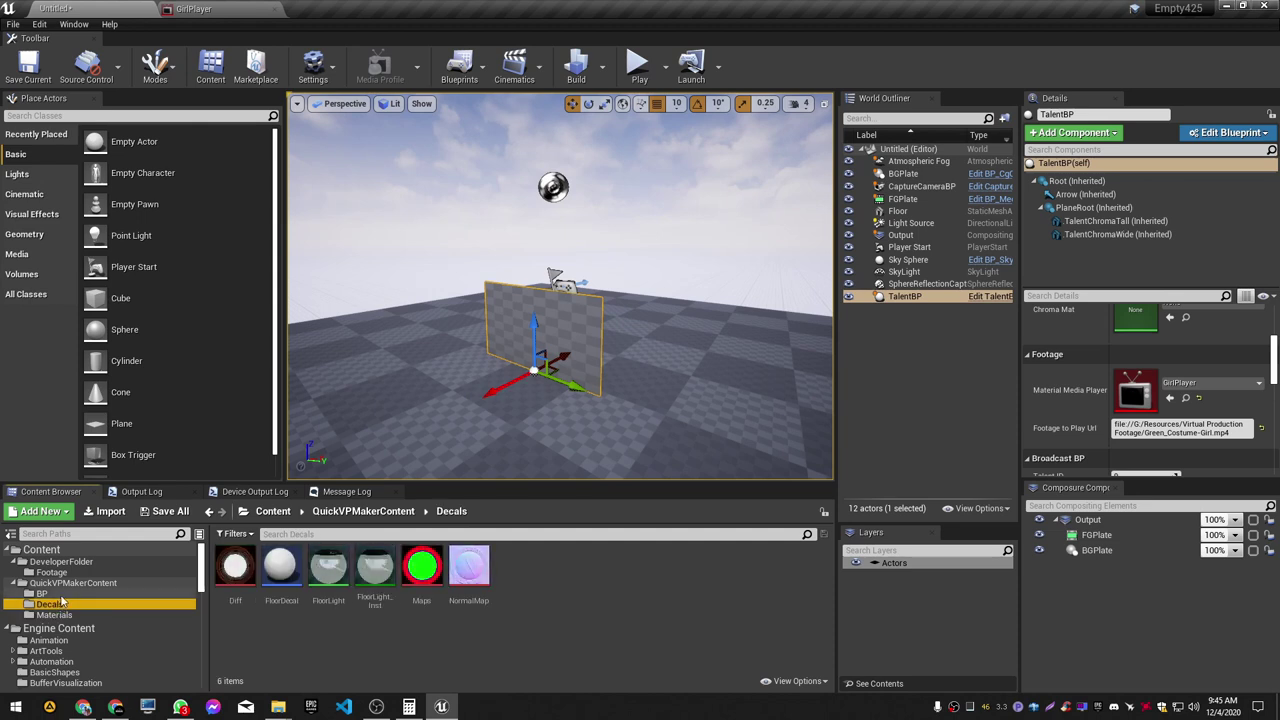
pyautogui.click(61, 596)
pyautogui.click(72, 583)
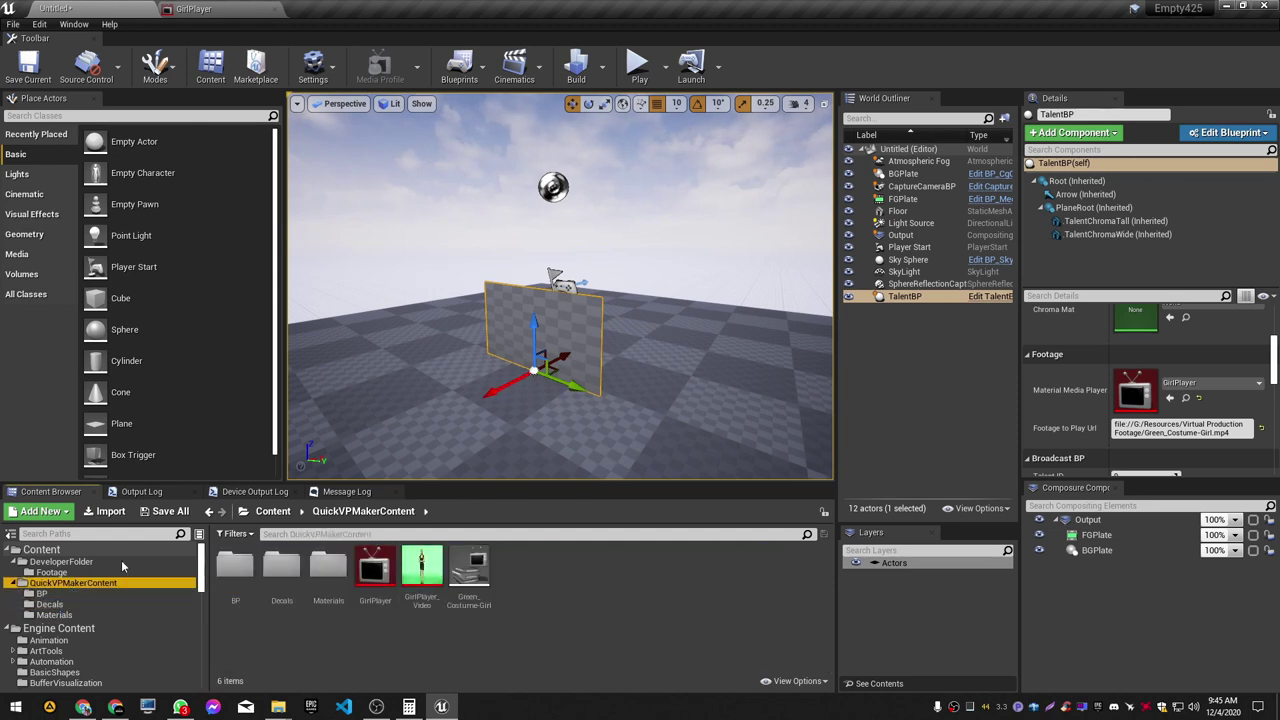
pyautogui.click(55, 562)
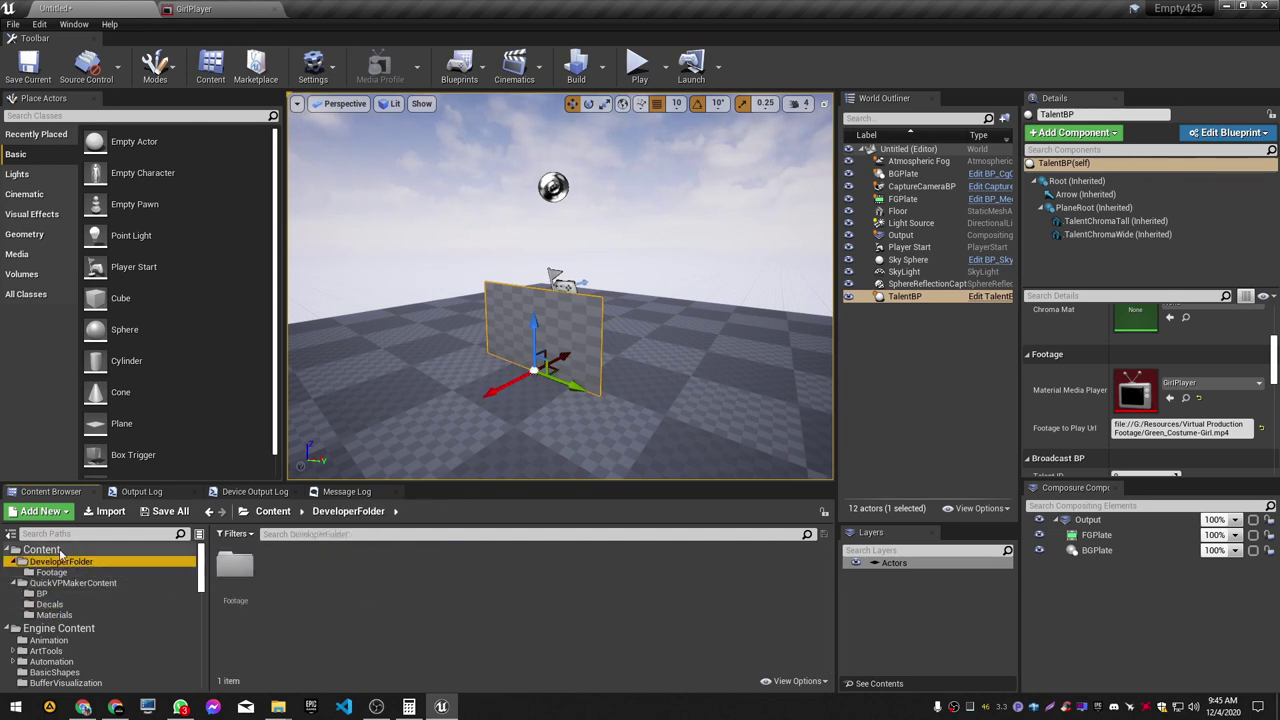
# Step: Copy GirlMat from the Content folder into QuickVPMakerContent
pyautogui.click(42, 550)
pyautogui.moveTo(328, 570); pyautogui.dragTo(58, 584)
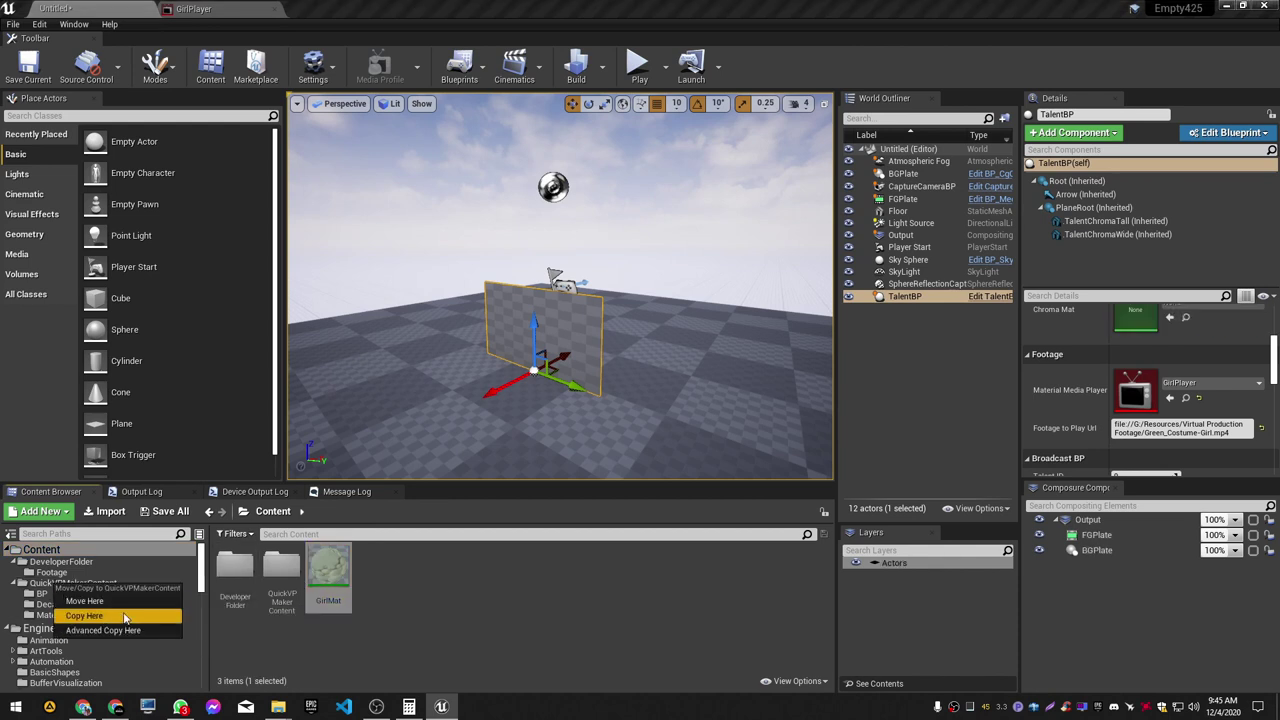
pyautogui.click(120, 616)
# Step: Assign the GirlMat copy in QuickVPMakerContent as TalentBP's Chroma Mat
pyautogui.click(72, 583)
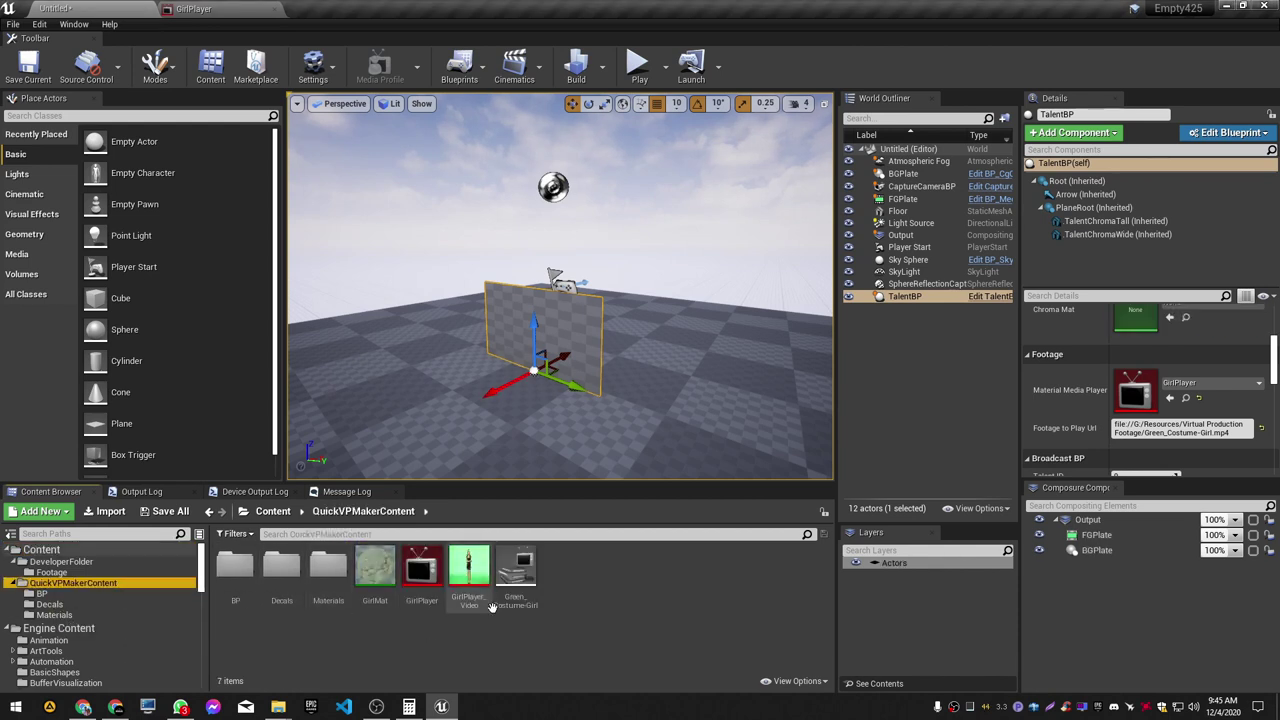
pyautogui.scroll(1, 1093, 298)
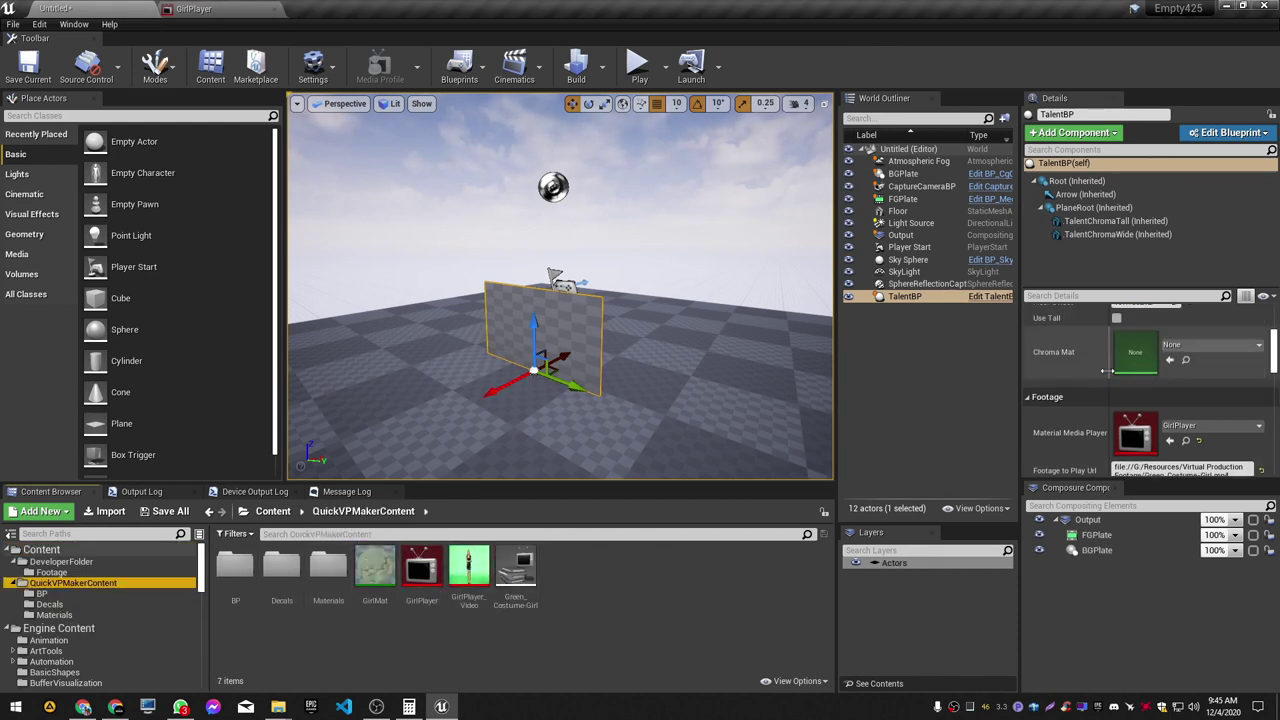
pyautogui.moveTo(375, 570); pyautogui.dragTo(1139, 354)
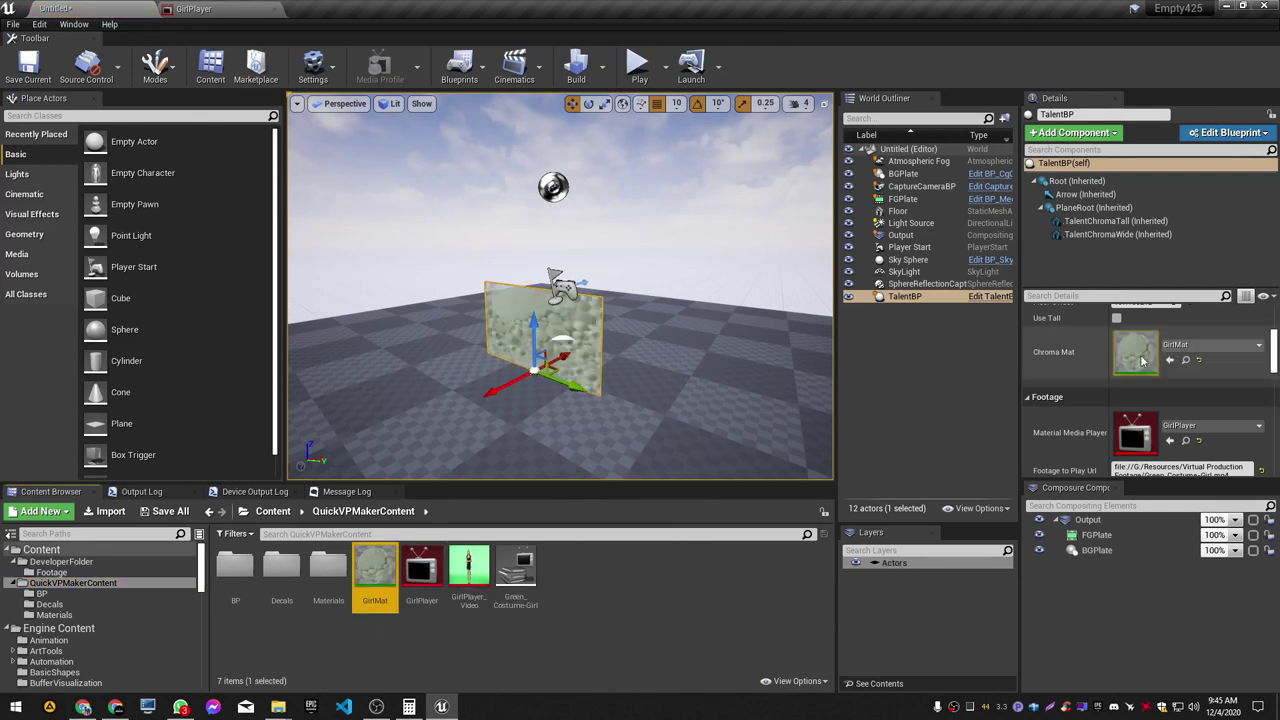
# Step: Open GirlMat, enable its Texture2D parameter under Green Screen, and assign the GirlPlayer_Video texture to it
pyautogui.doubleClick(373, 568)
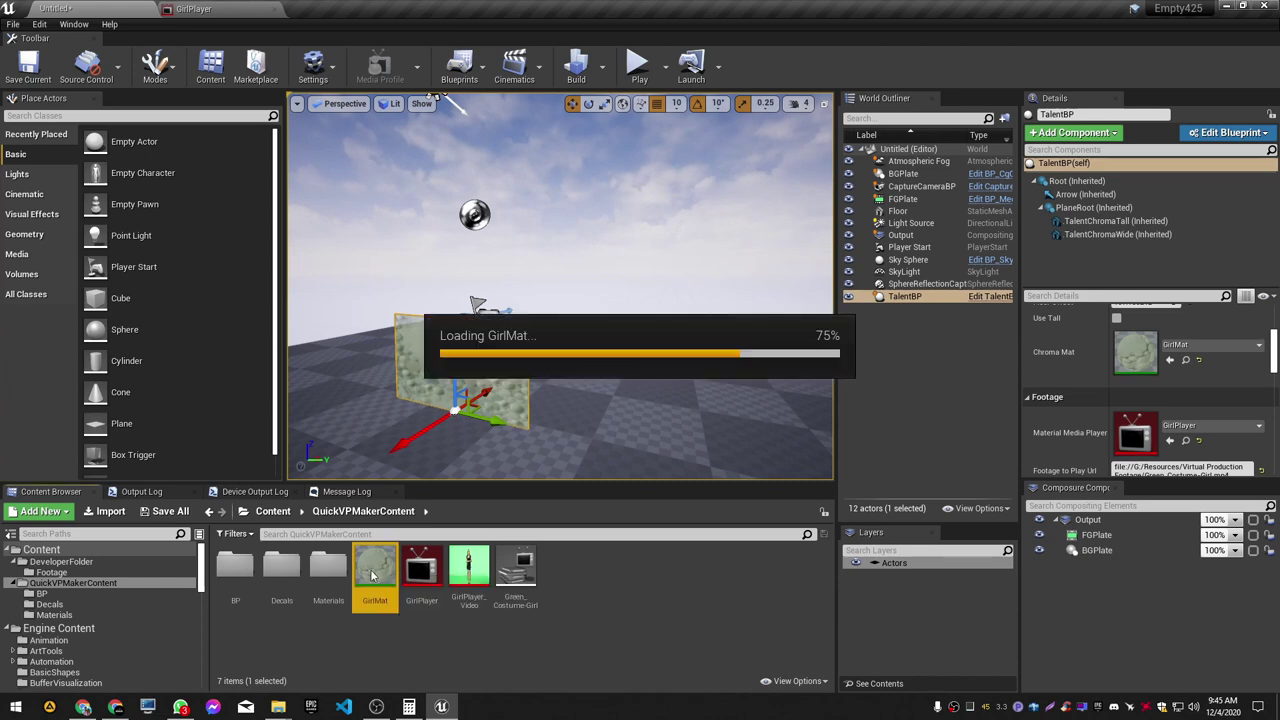
pyautogui.click(924, 269)
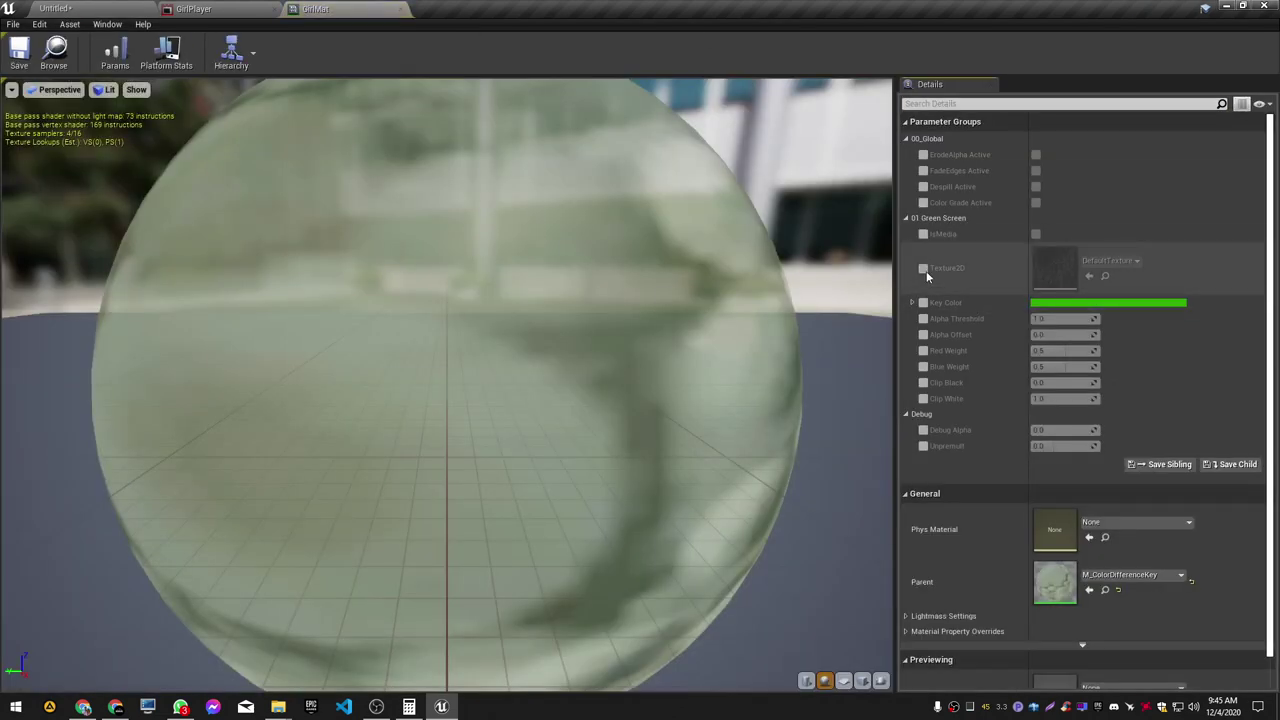
pyautogui.click(93, 8)
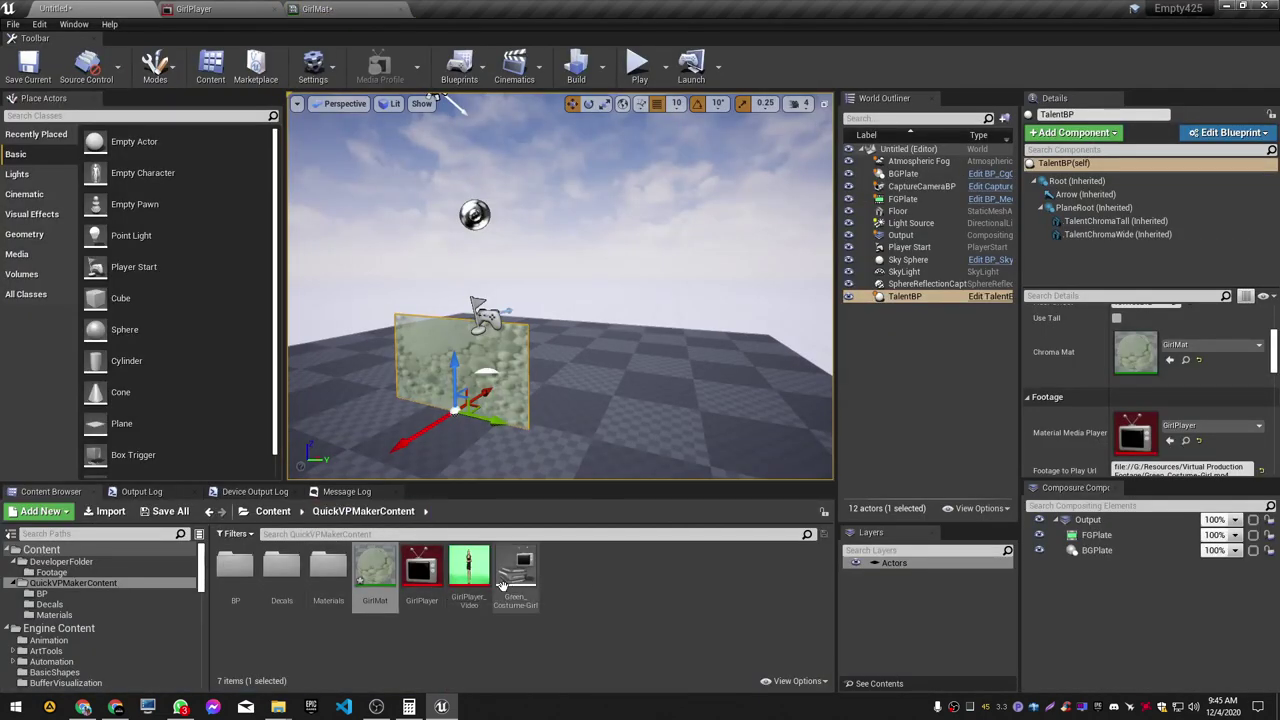
pyautogui.click(360, 8)
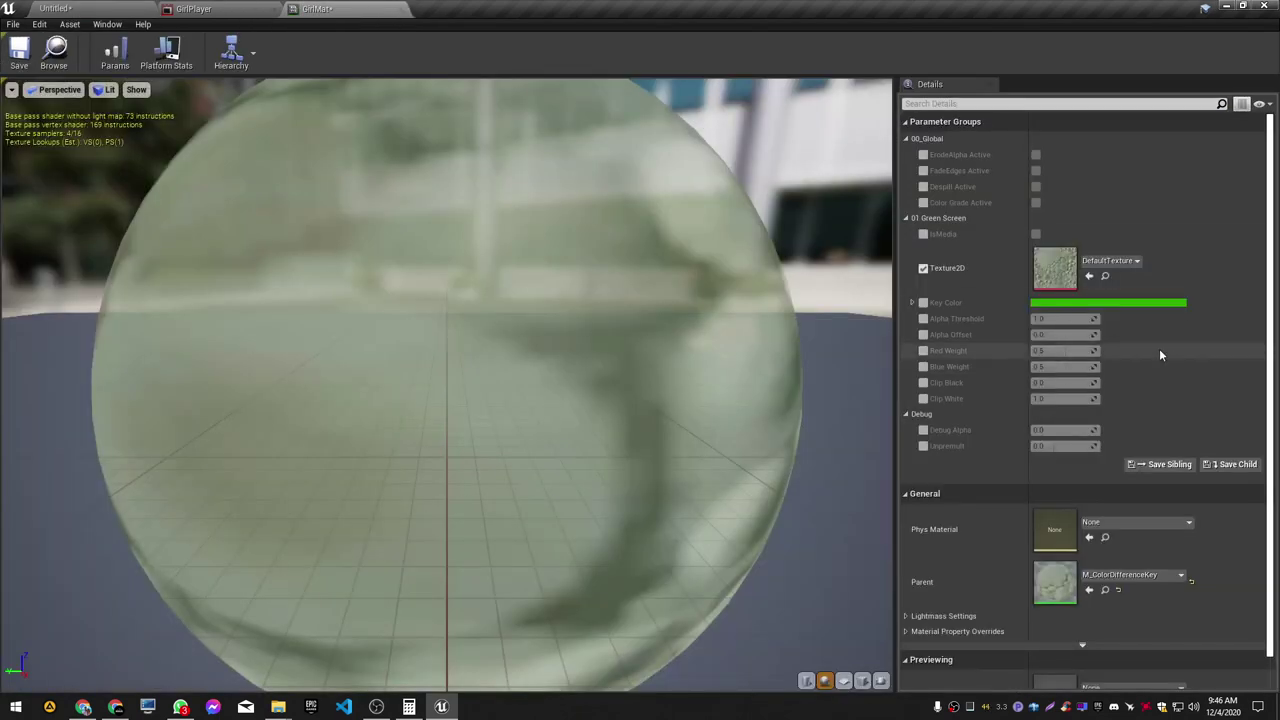
pyautogui.click(1089, 277)
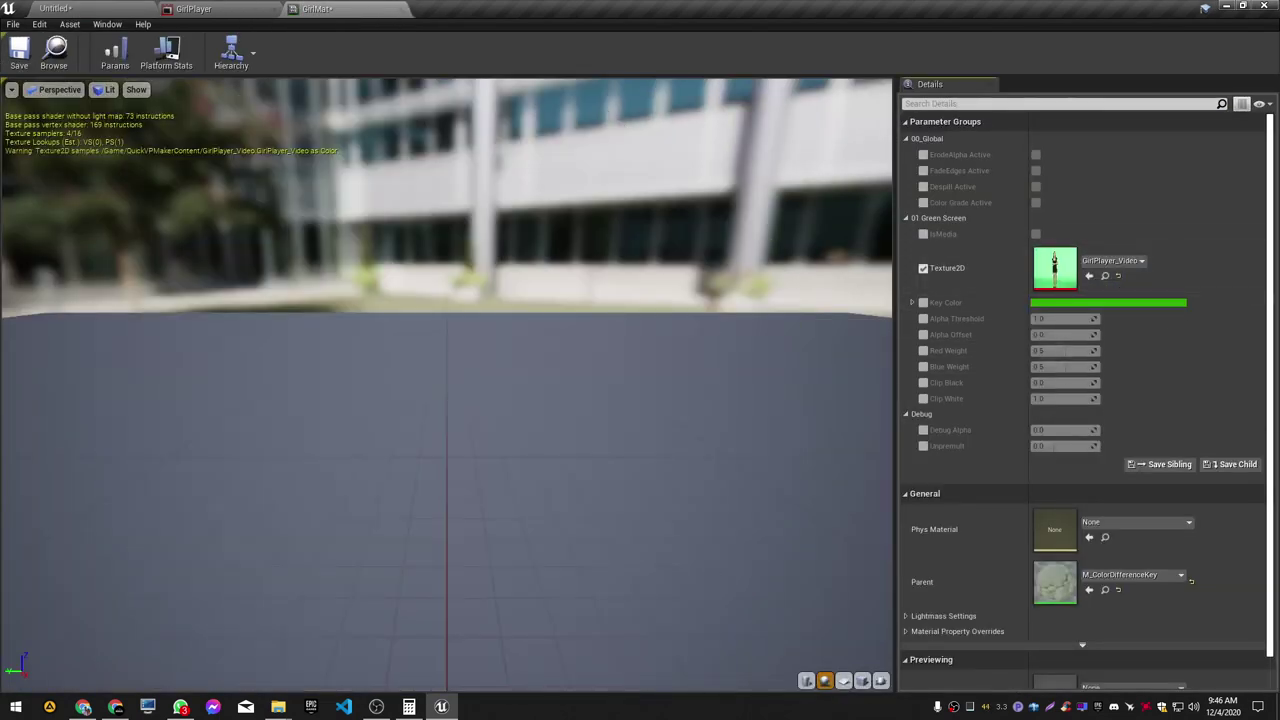
# Step: Preview GirlMat on a plane and save it, then return to the level and frame TalentBP
pyautogui.click(843, 681)
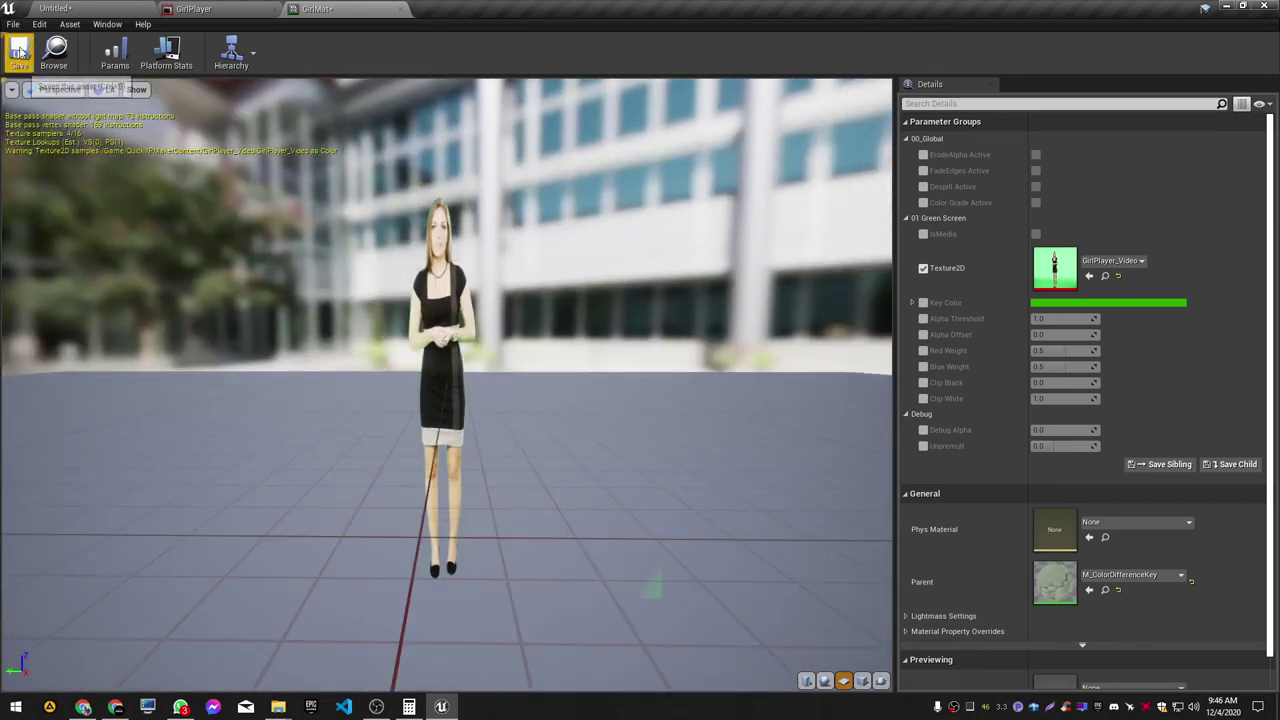
pyautogui.click(19, 50)
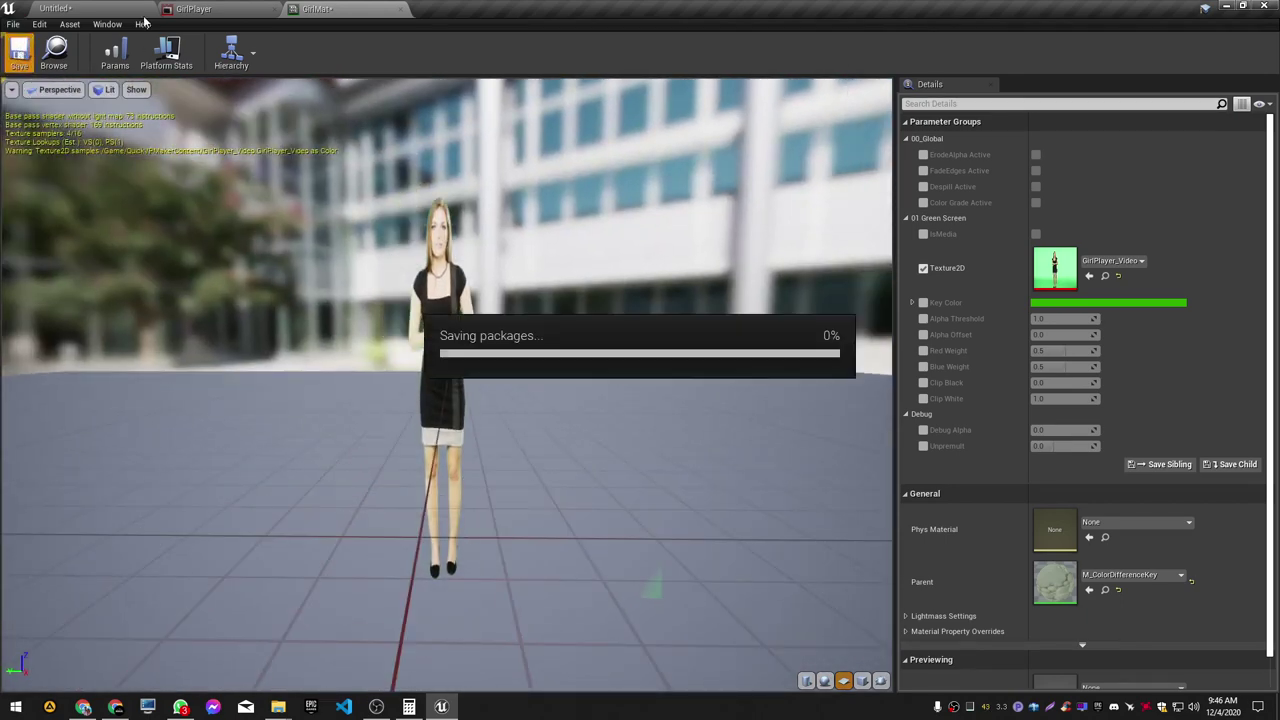
pyautogui.click(129, 7)
pyautogui.moveTo(664, 345); pyautogui.dragTo(690, 330, button='right')
pyautogui.press('f')
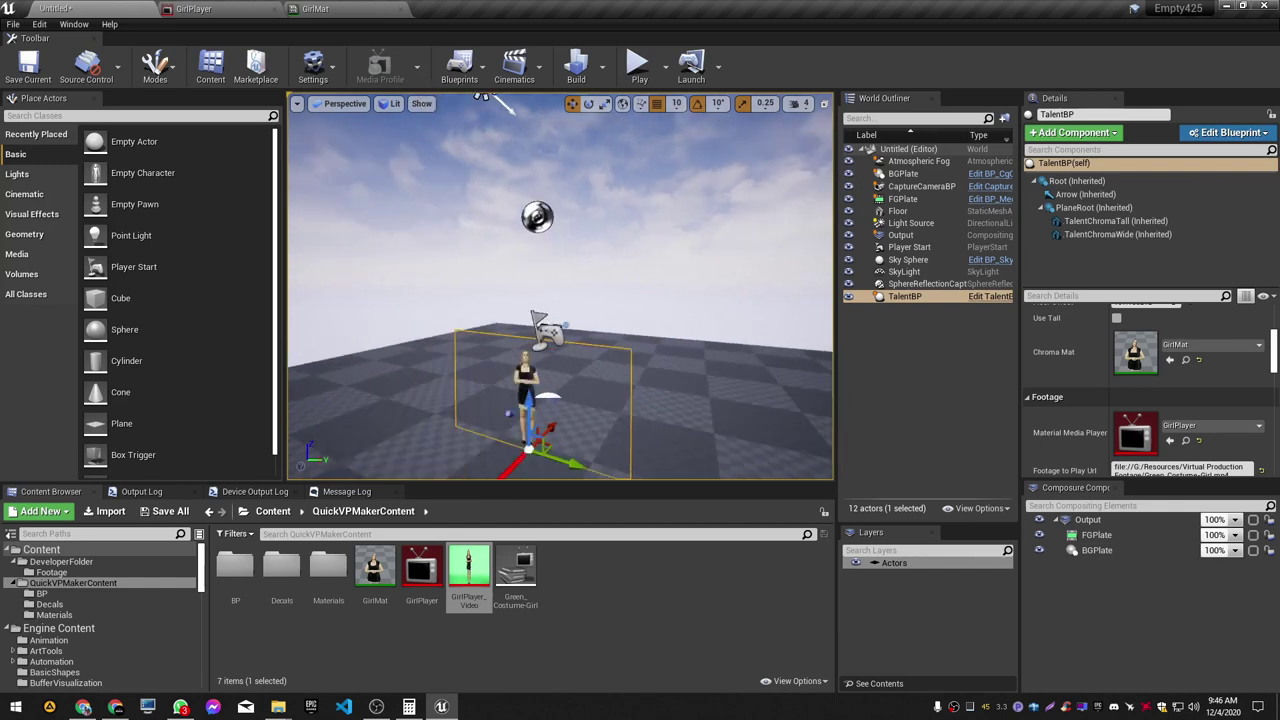
# Step: Add a Media Capture output pass to the Output composure element's Outputs
pyautogui.click(1090, 521)
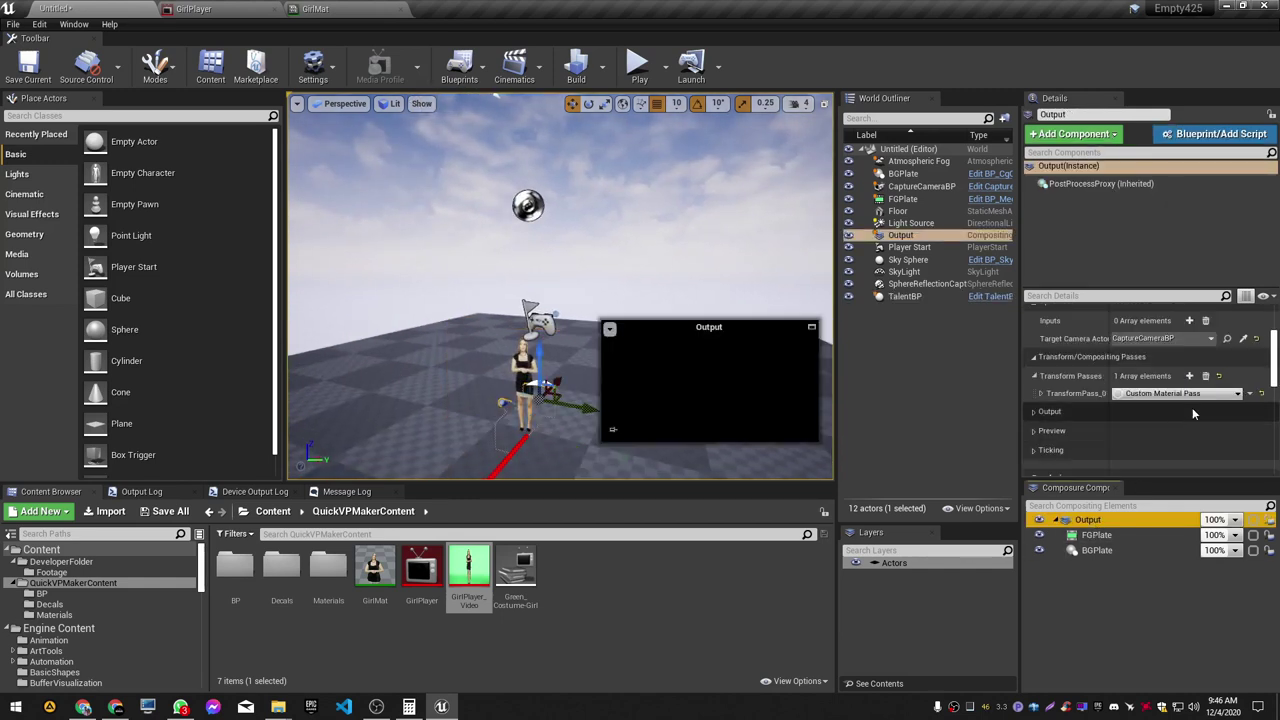
pyautogui.click(1035, 362)
pyautogui.click(1033, 377)
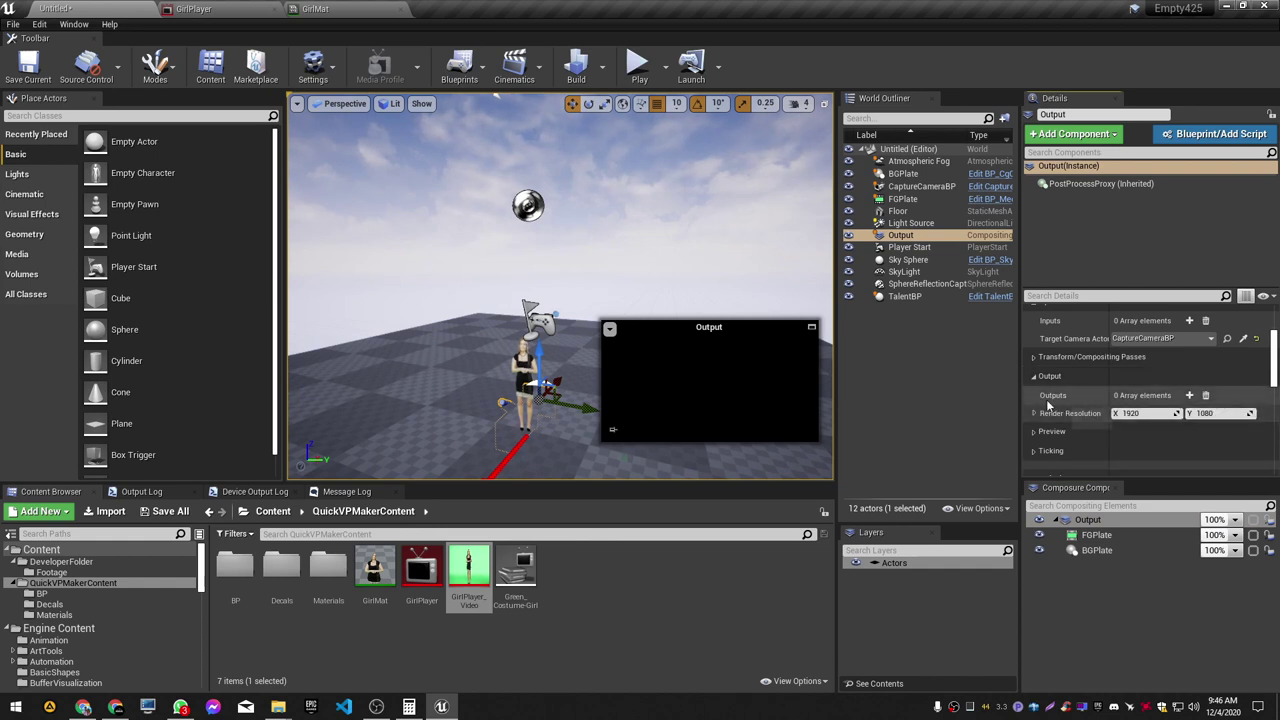
pyautogui.click(1095, 519)
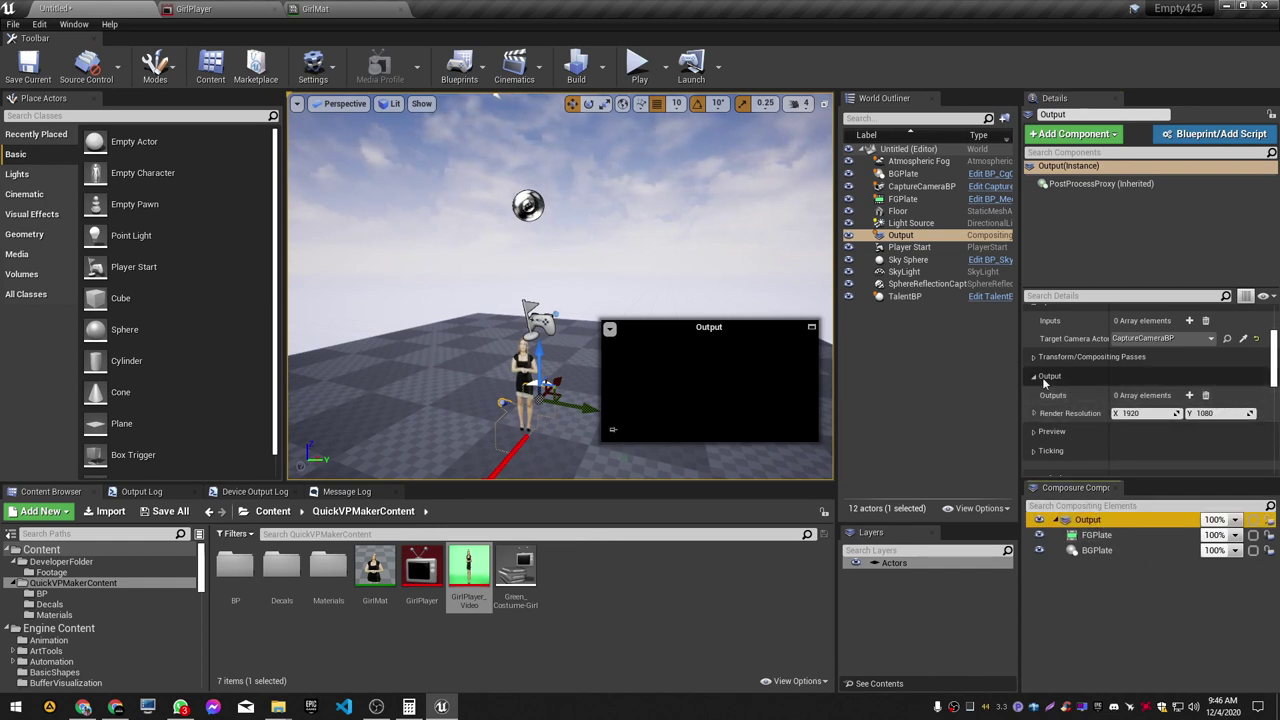
pyautogui.click(1189, 395)
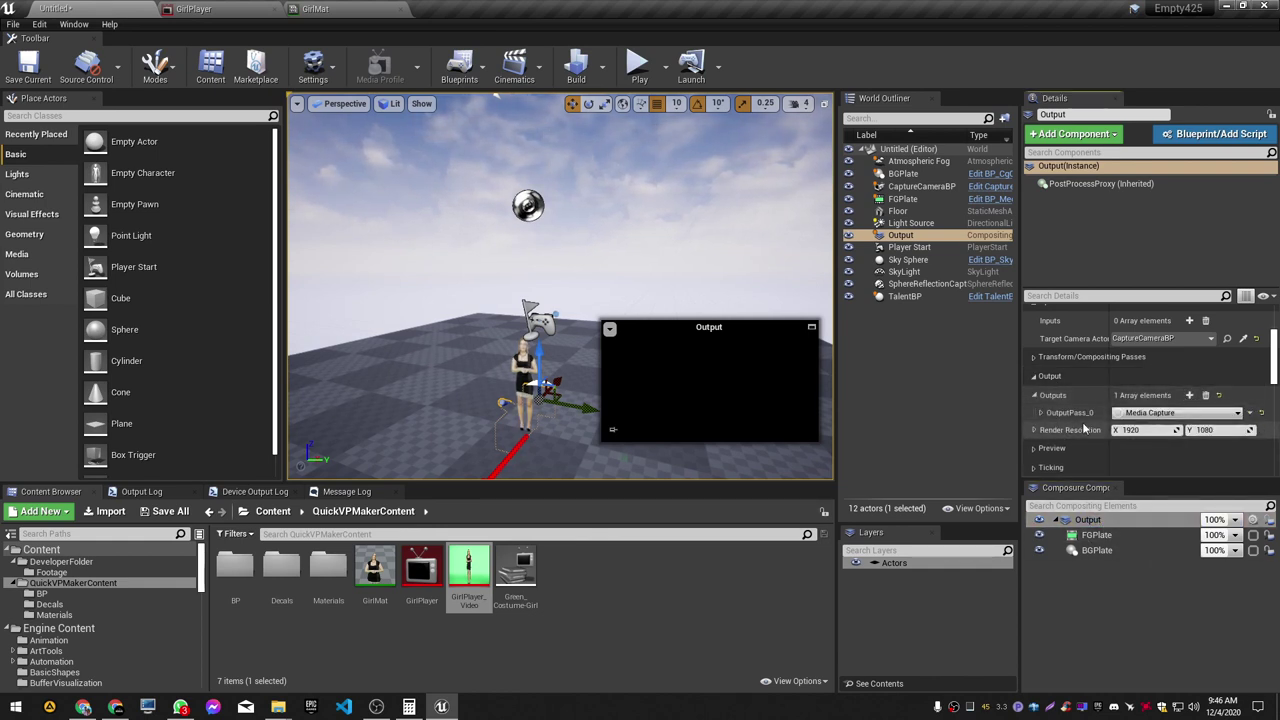
# Step: Change the Output composure element's output pass from Media Capture to Player Viewport
pyautogui.click(1176, 413)
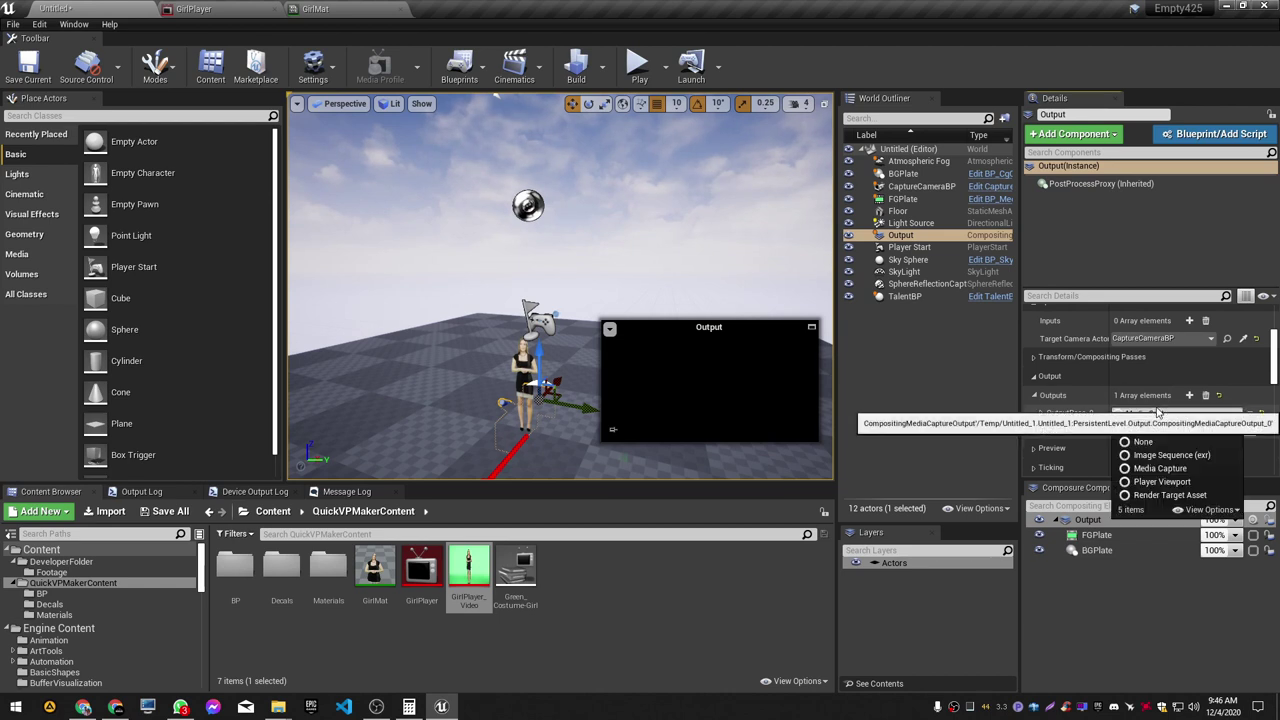
pyautogui.click(1190, 483)
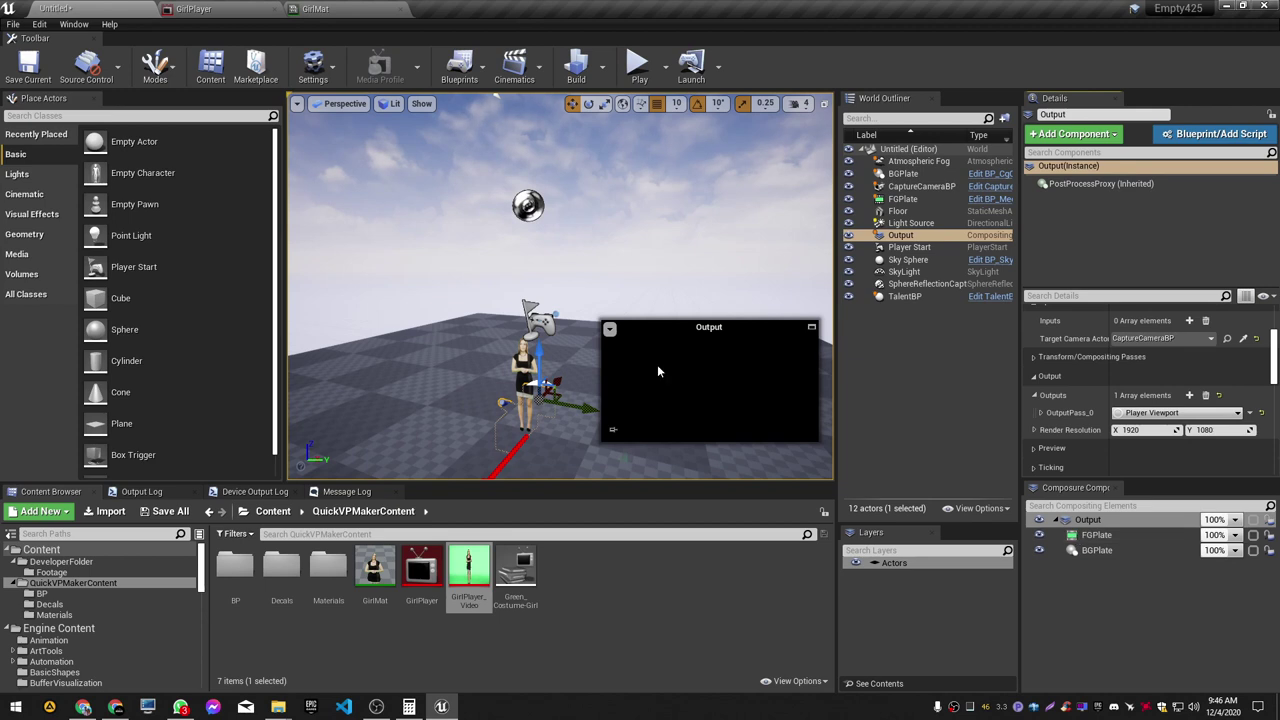
pyautogui.click(1115, 524)
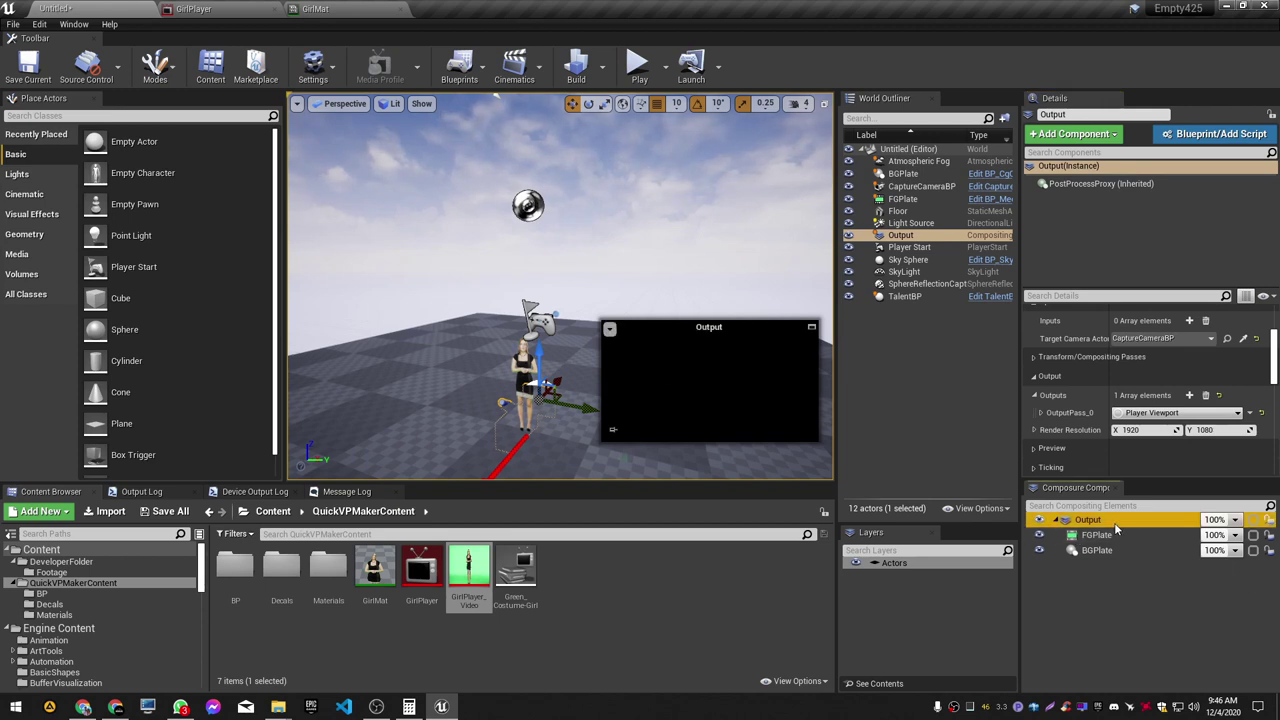
pyautogui.press('Escape')
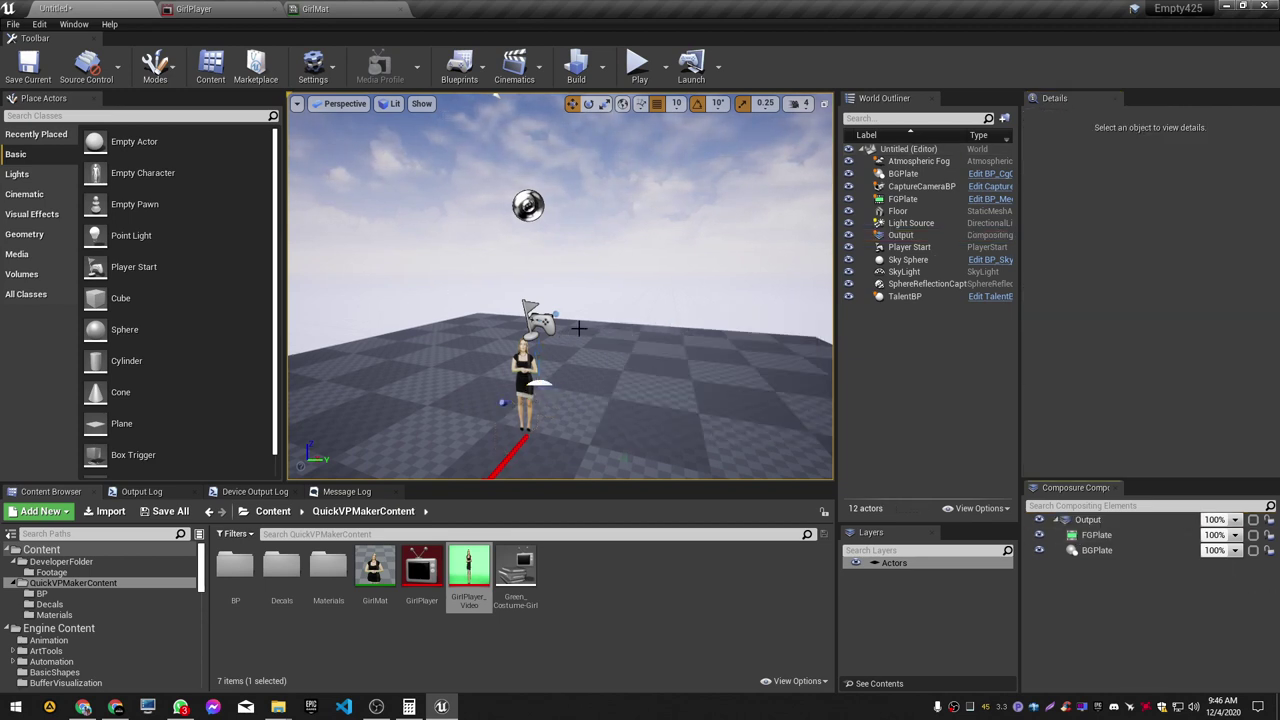
# Step: Play the level to check the composite in the player viewport, stop it, and look over TalentBP
pyautogui.moveTo(567, 336); pyautogui.dragTo(543, 346, button='right')
pyautogui.hotkey('alt', 'p')
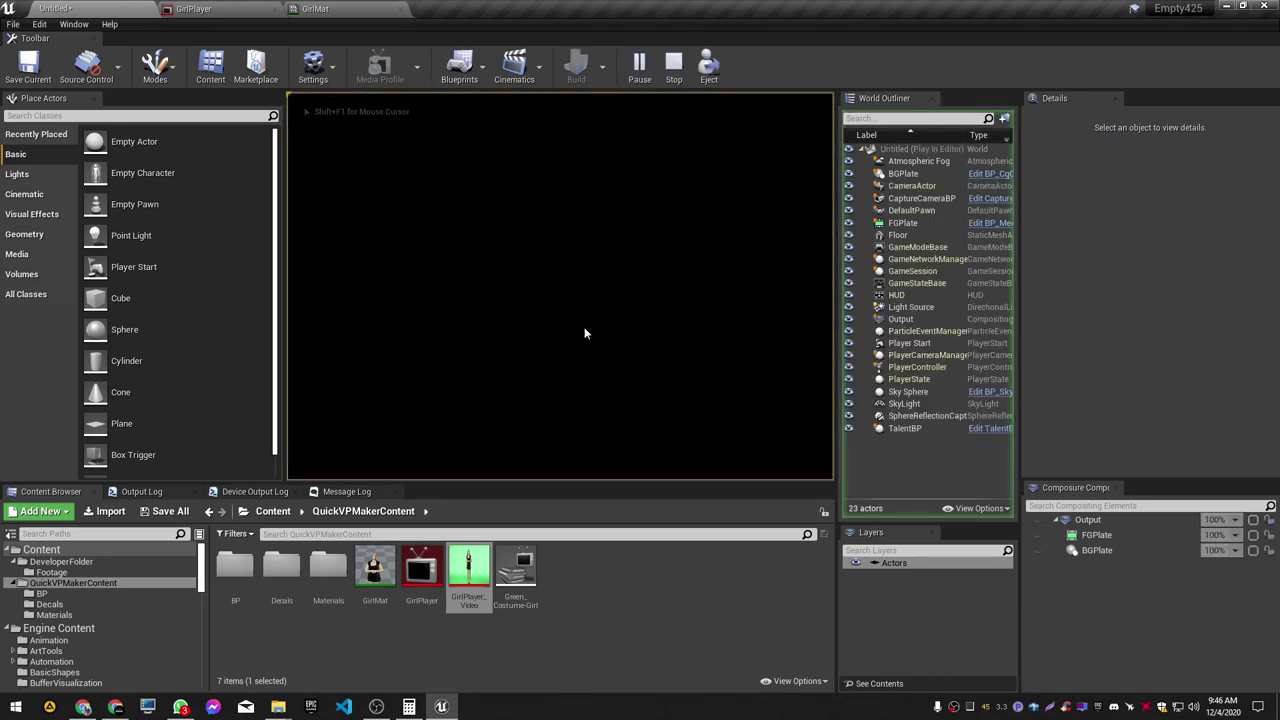
pyautogui.press('Escape')
pyautogui.moveTo(640, 317); pyautogui.dragTo(565, 412, button='right')
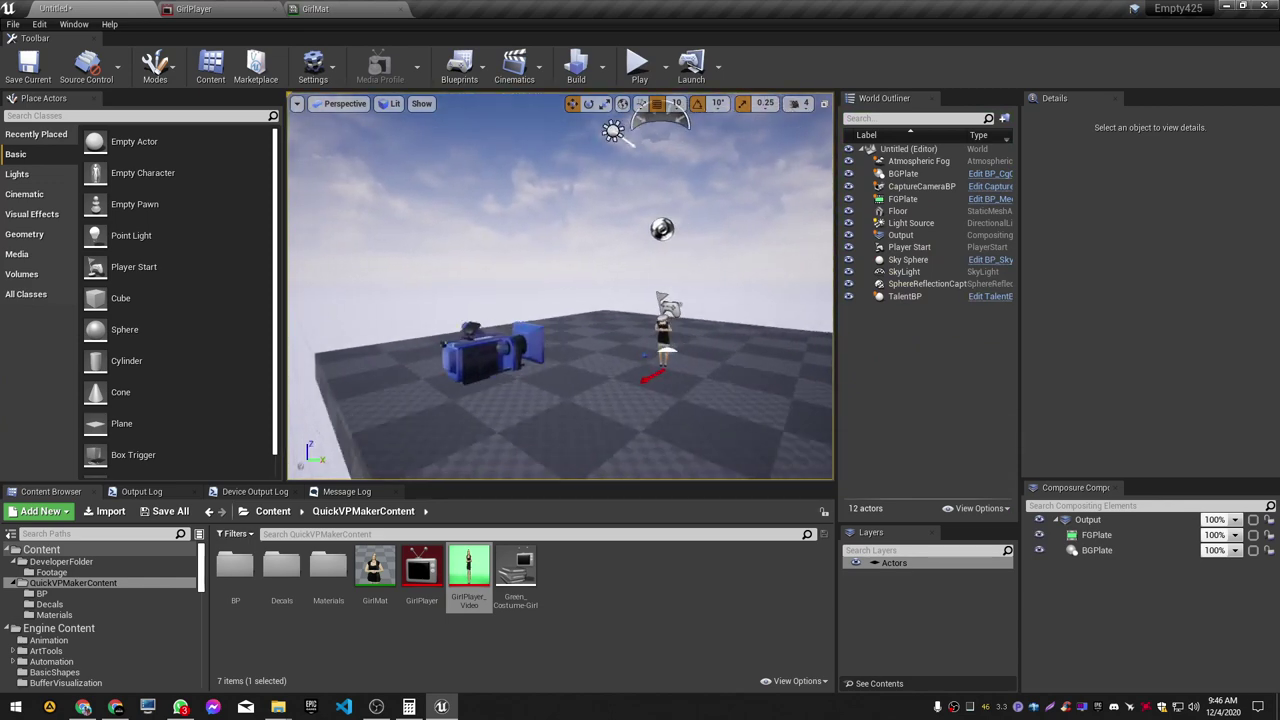
pyautogui.moveTo(588, 313)
pyautogui.mouseDown(button='right')
pyautogui.moveTo(640, 318)
pyautogui.moveTo(600, 325)
pyautogui.moveTo(588, 313)
pyautogui.mouseUp(button='right')
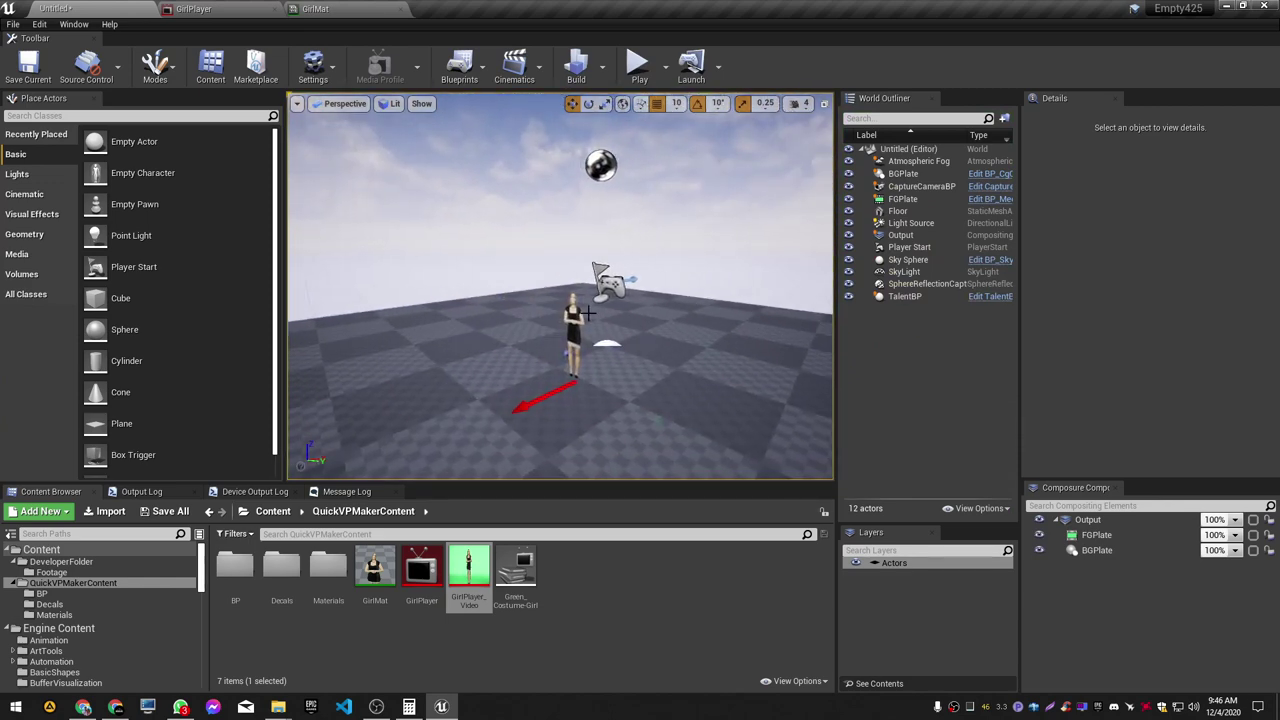
# Step: Remove all transform passes from the FGPlate composure element
pyautogui.click(1096, 535)
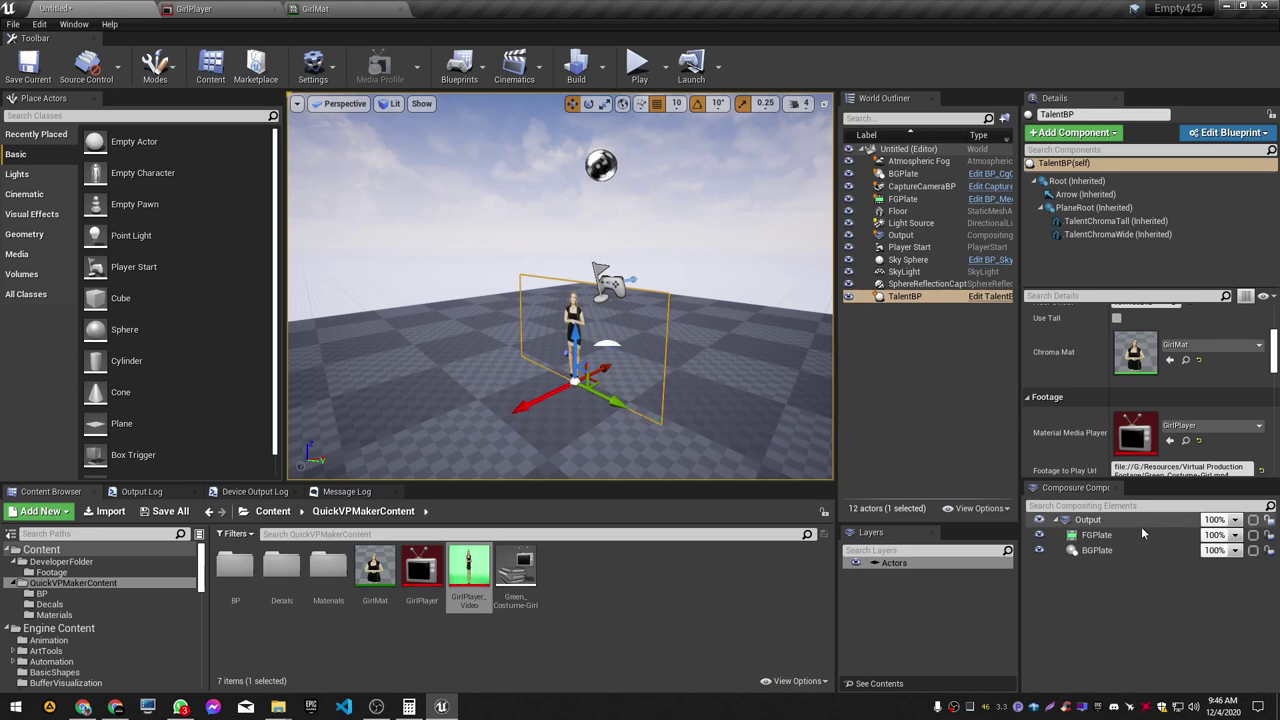
pyautogui.scroll(2, 1040, 360)
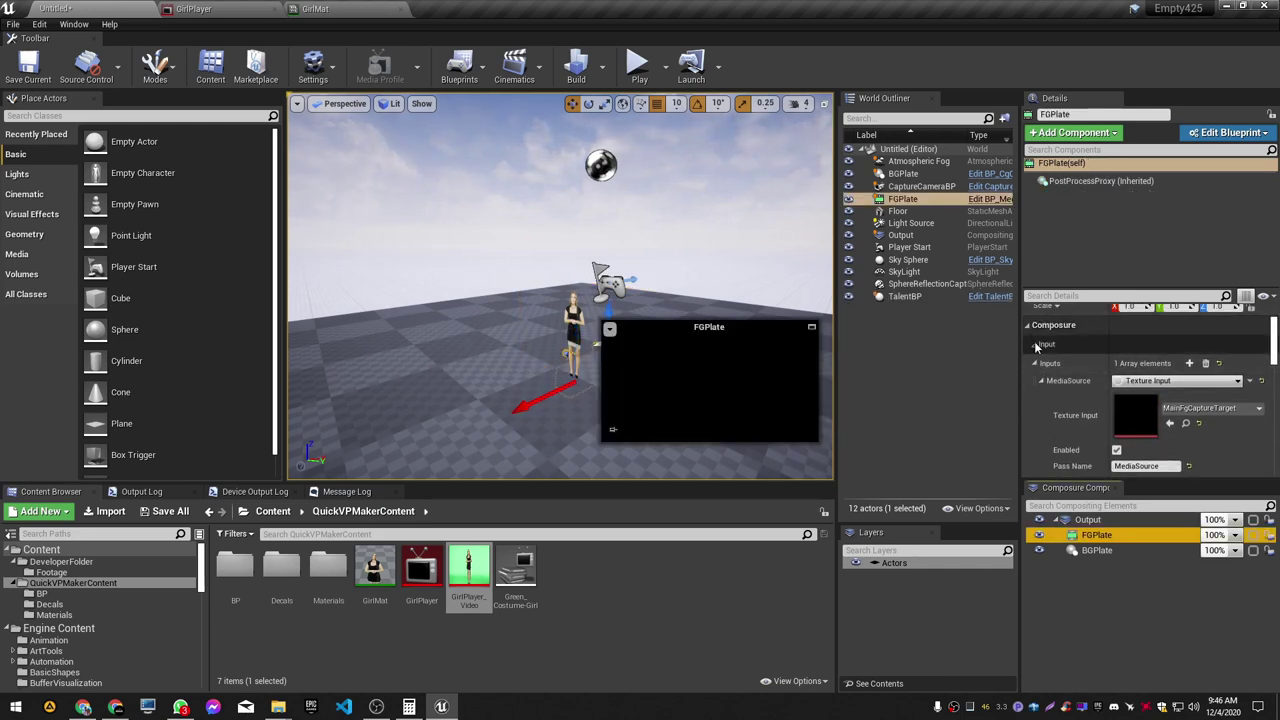
pyautogui.click(1036, 345)
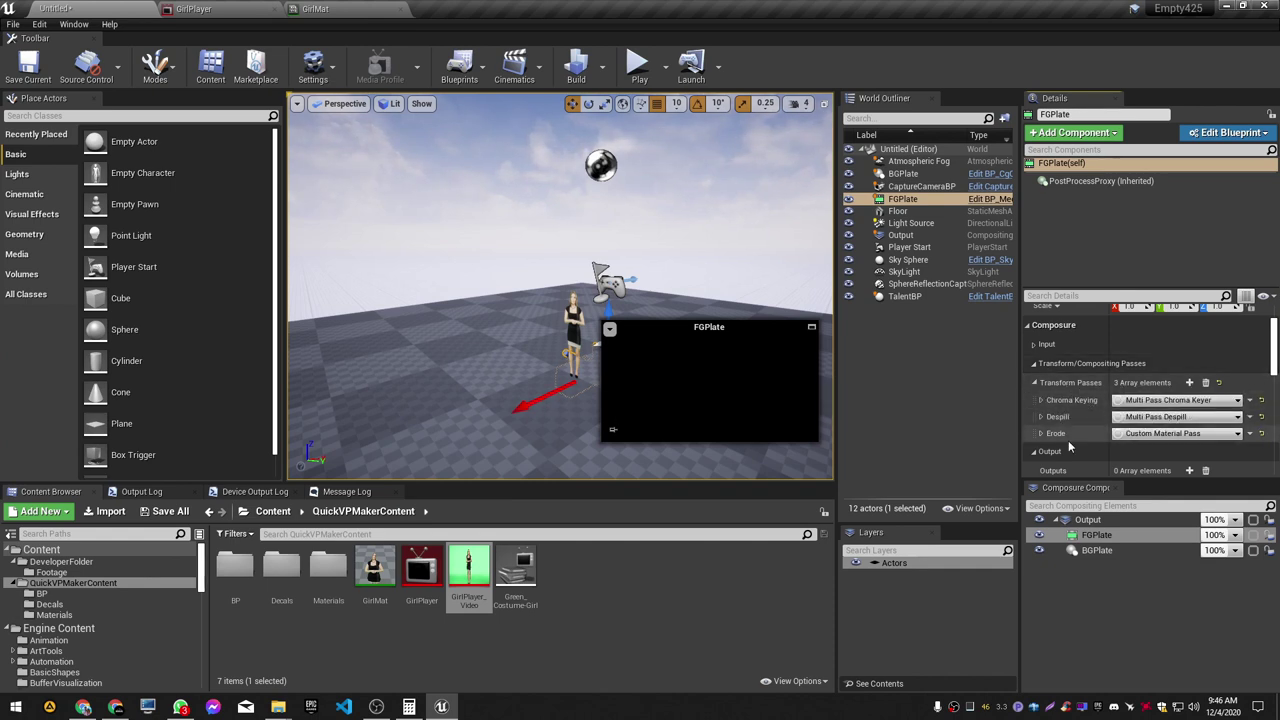
pyautogui.click(1206, 384)
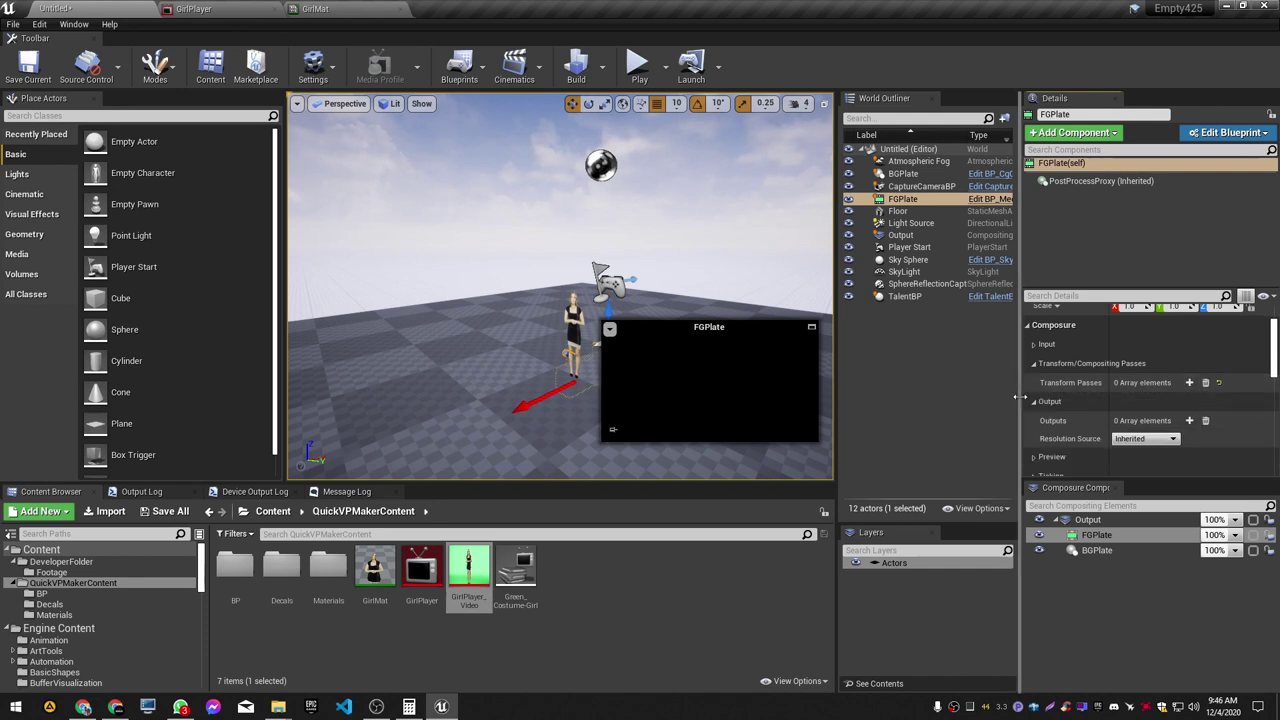
# Step: Add a Custom Material Pass to FGPlate's Transform Passes and assign the invertAlph material from the Materials folder
pyautogui.click(1190, 383)
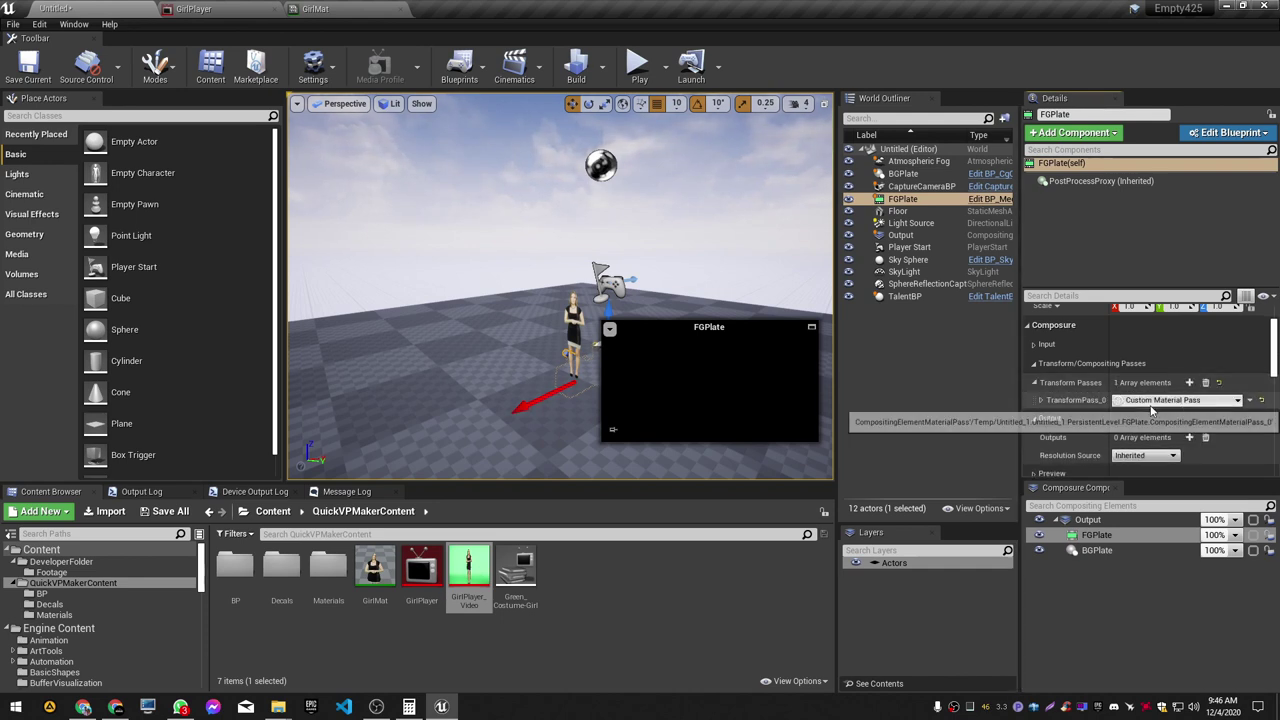
pyautogui.click(1040, 400)
pyautogui.scroll(-1, 1060, 410)
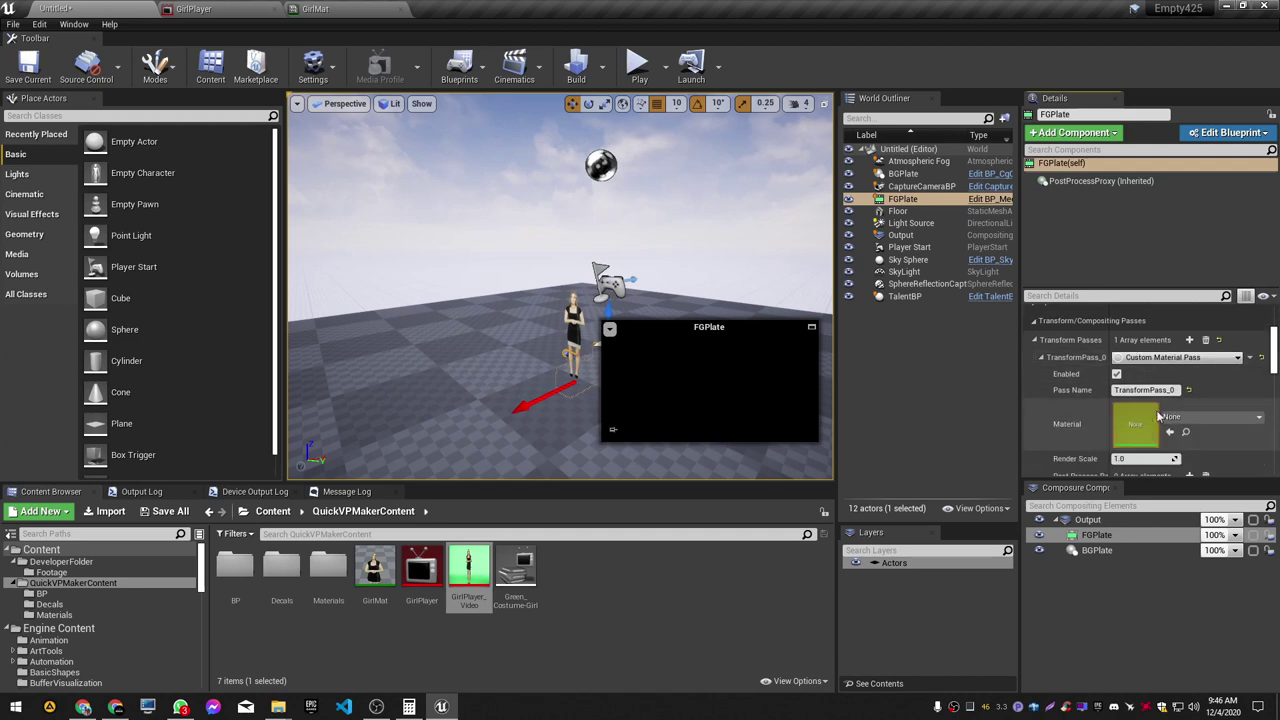
pyautogui.click(52, 614)
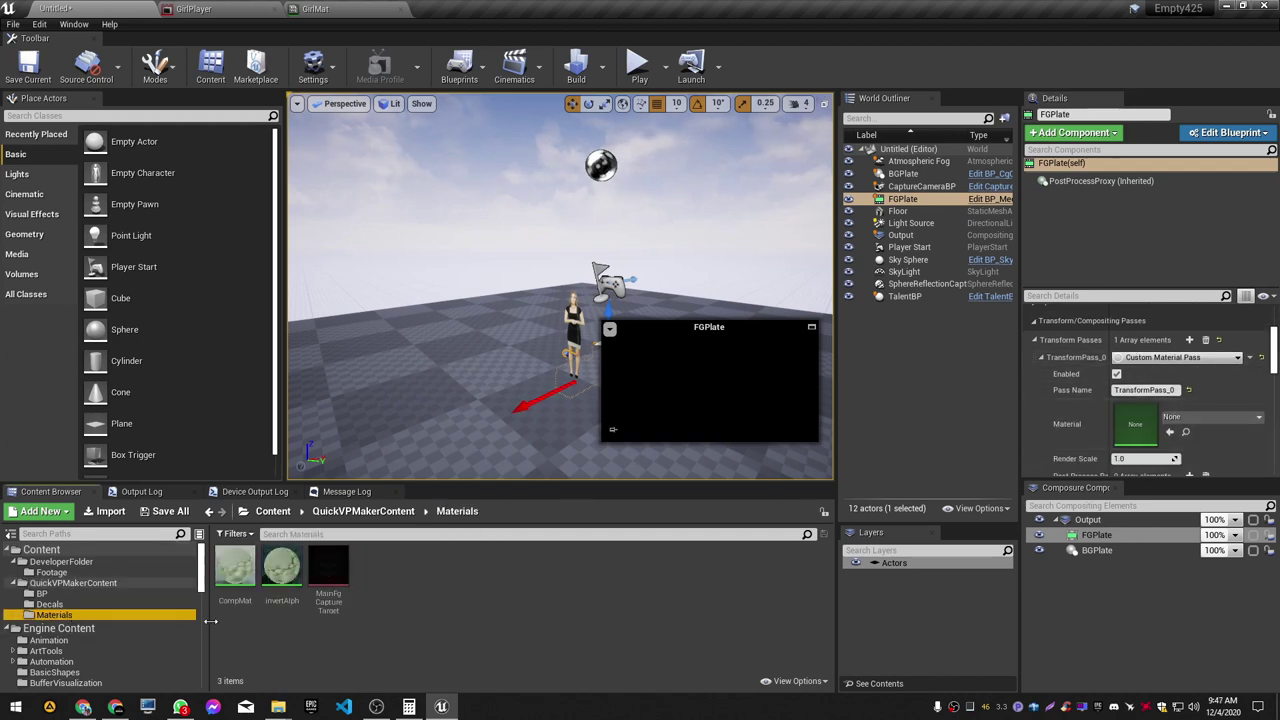
pyautogui.moveTo(282, 572); pyautogui.dragTo(1156, 420)
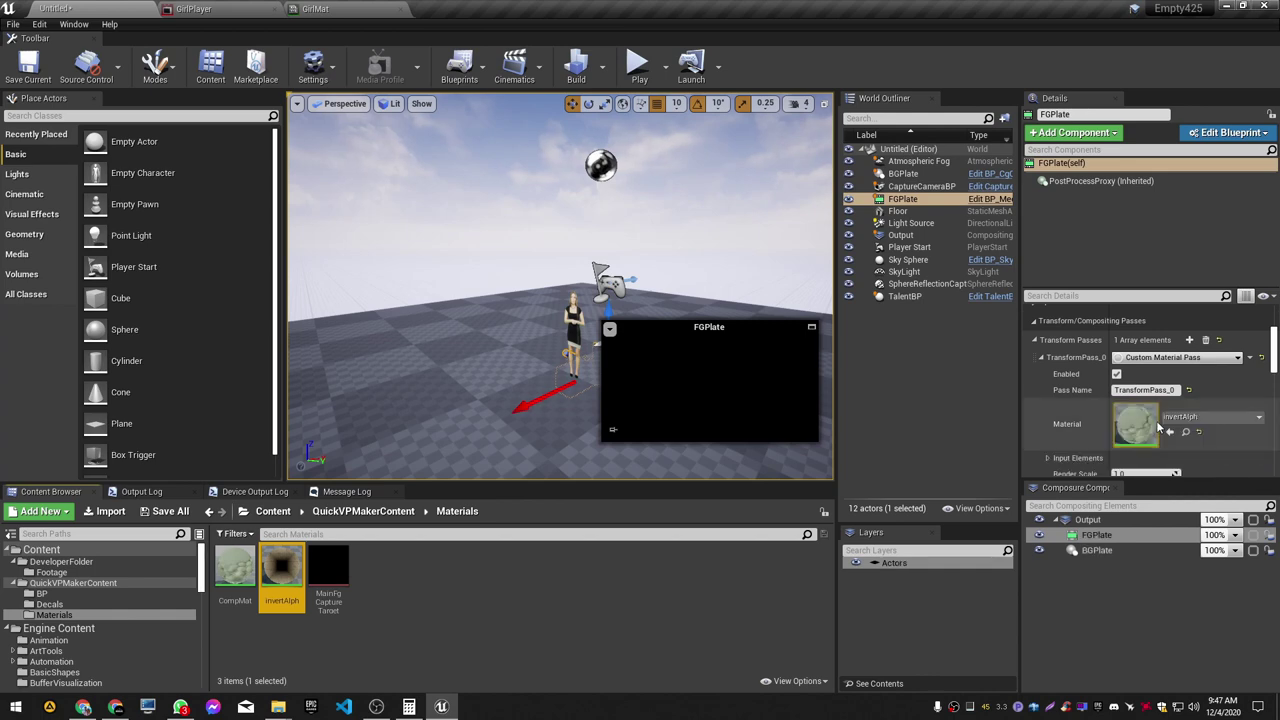
# Step: Preview the Output element's composite, play the level to check it in the viewport, and stop playing
pyautogui.click(1122, 587)
pyautogui.click(1100, 520)
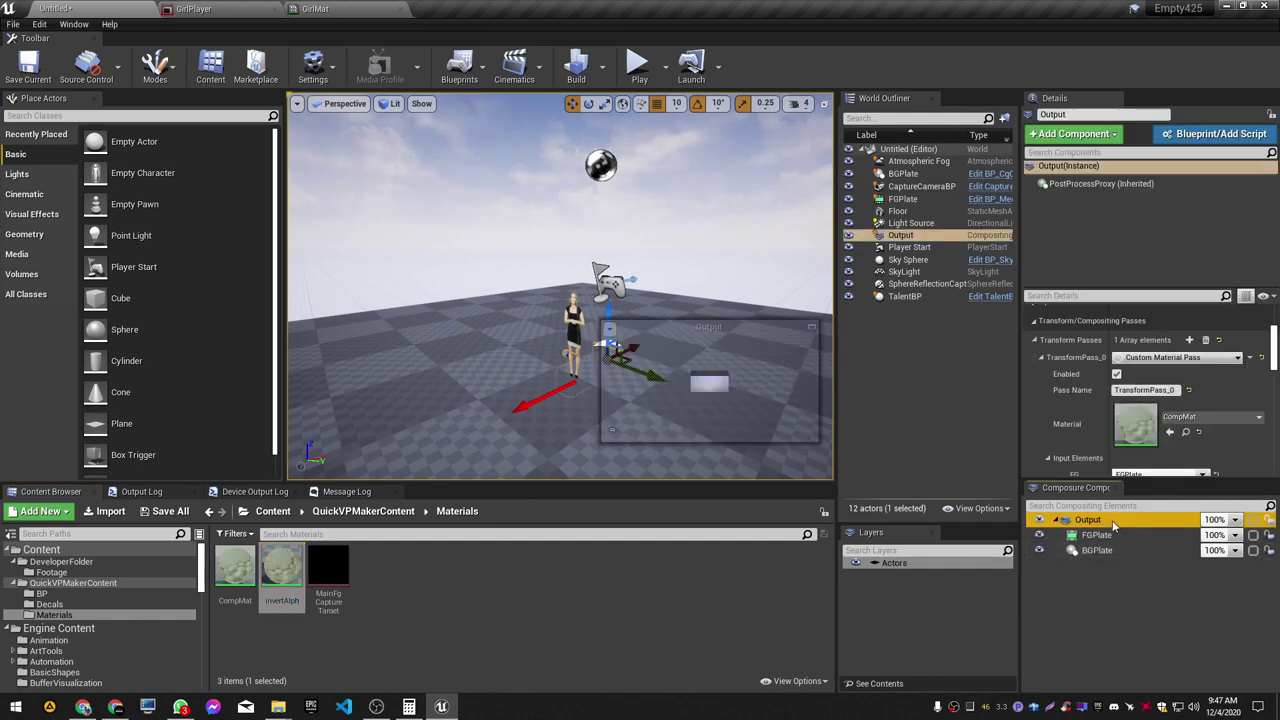
pyautogui.moveTo(446, 320); pyautogui.dragTo(468, 342, button='right')
pyautogui.hotkey('ctrl', 's')
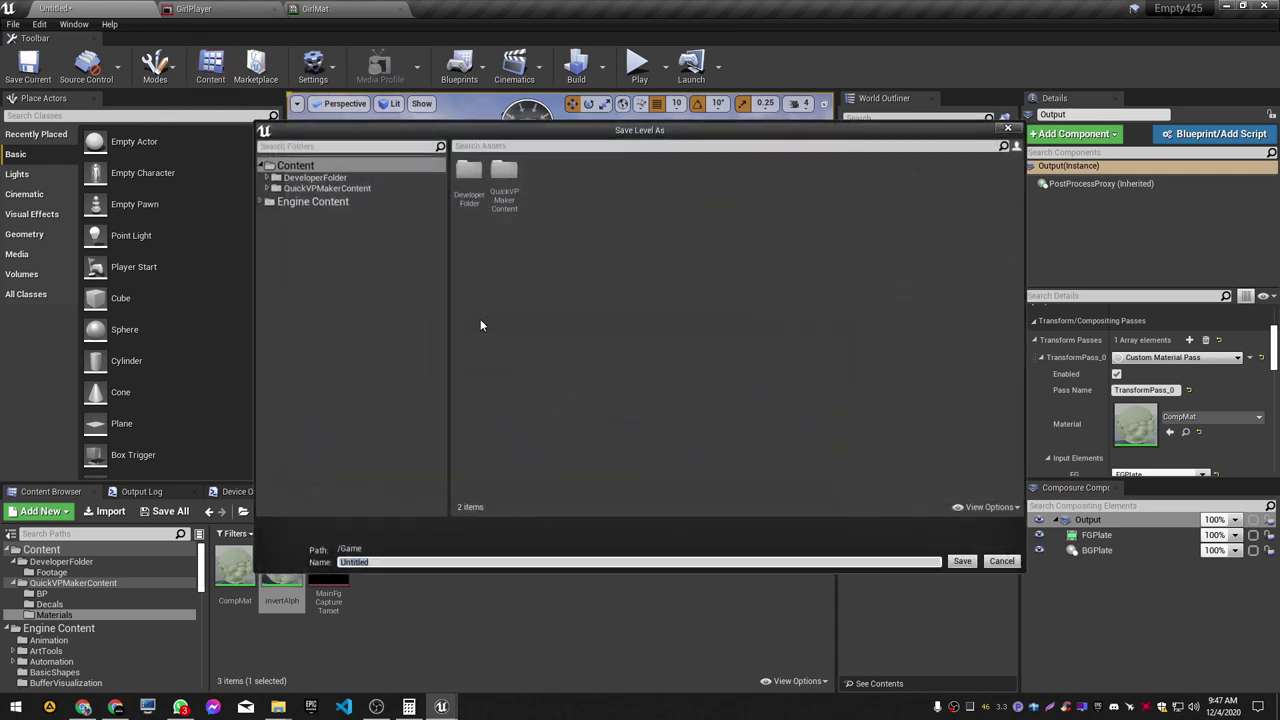
pyautogui.click(1013, 561)
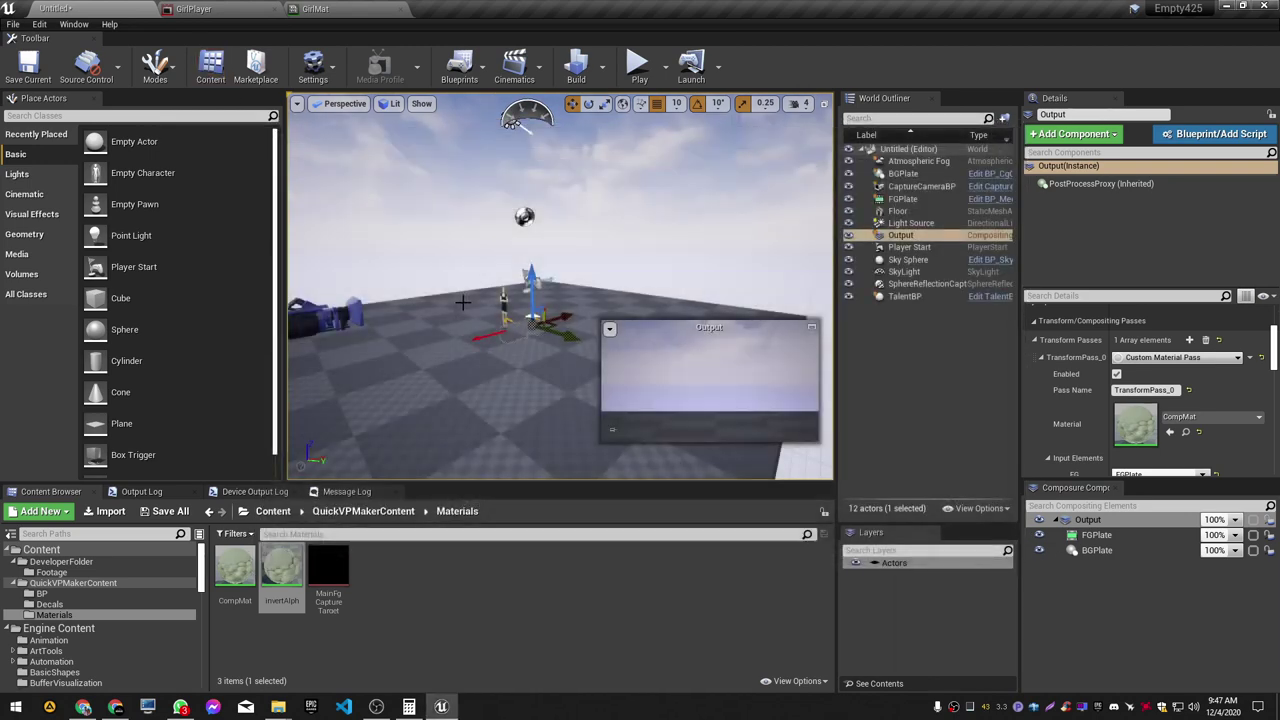
pyautogui.hotkey('alt', 'p')
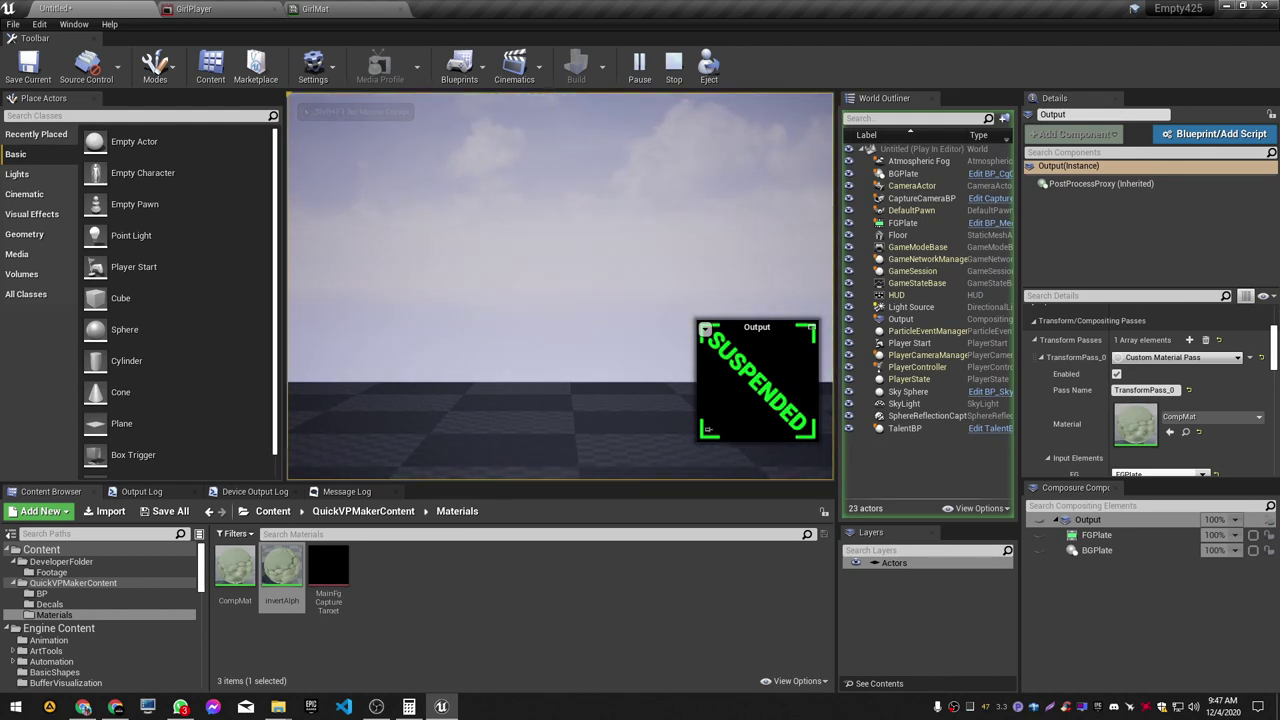
pyautogui.press('Escape')
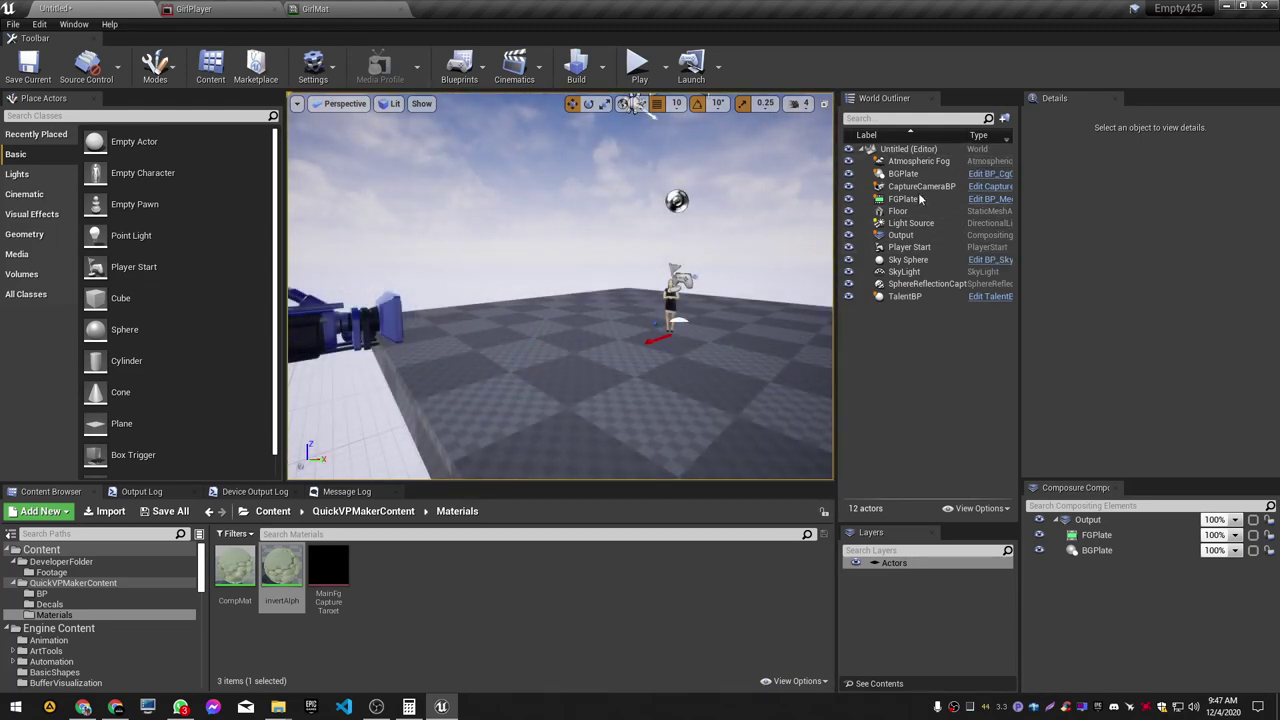
# Step: Open World Settings and set the GameMode Override to BroadcastMode
pyautogui.click(74, 24)
pyautogui.moveTo(112, 68)
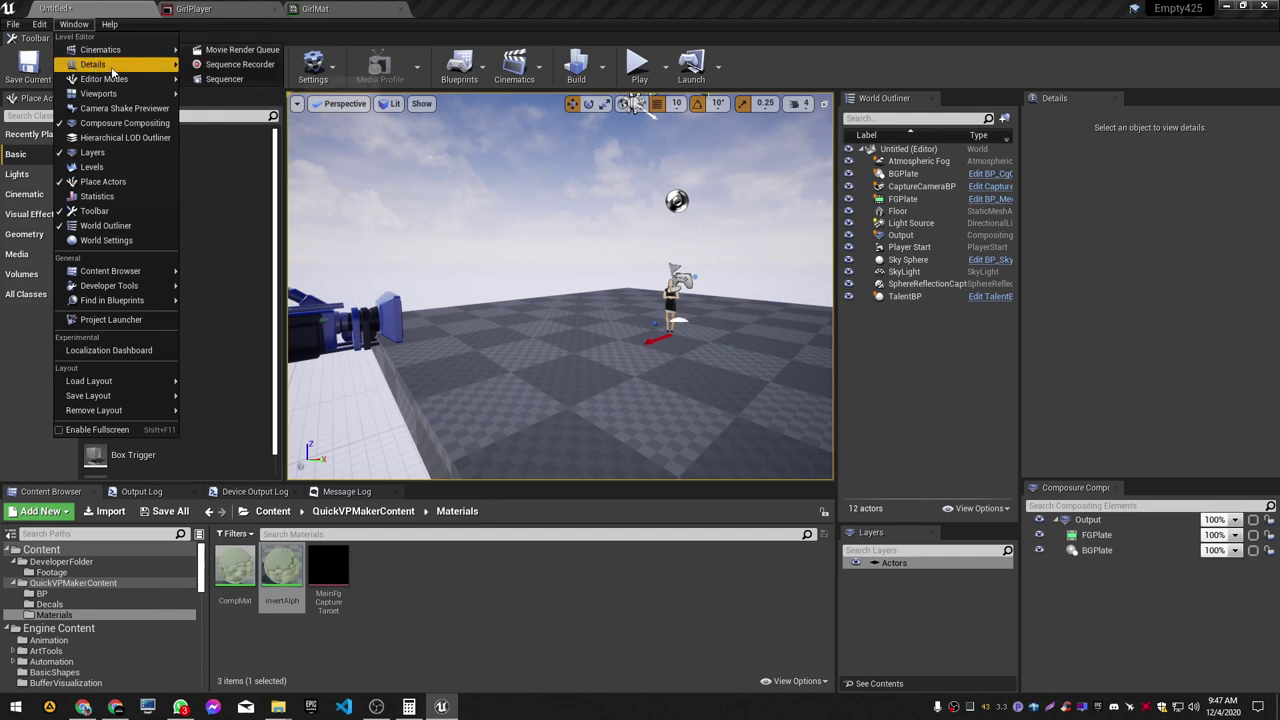
pyautogui.click(141, 243)
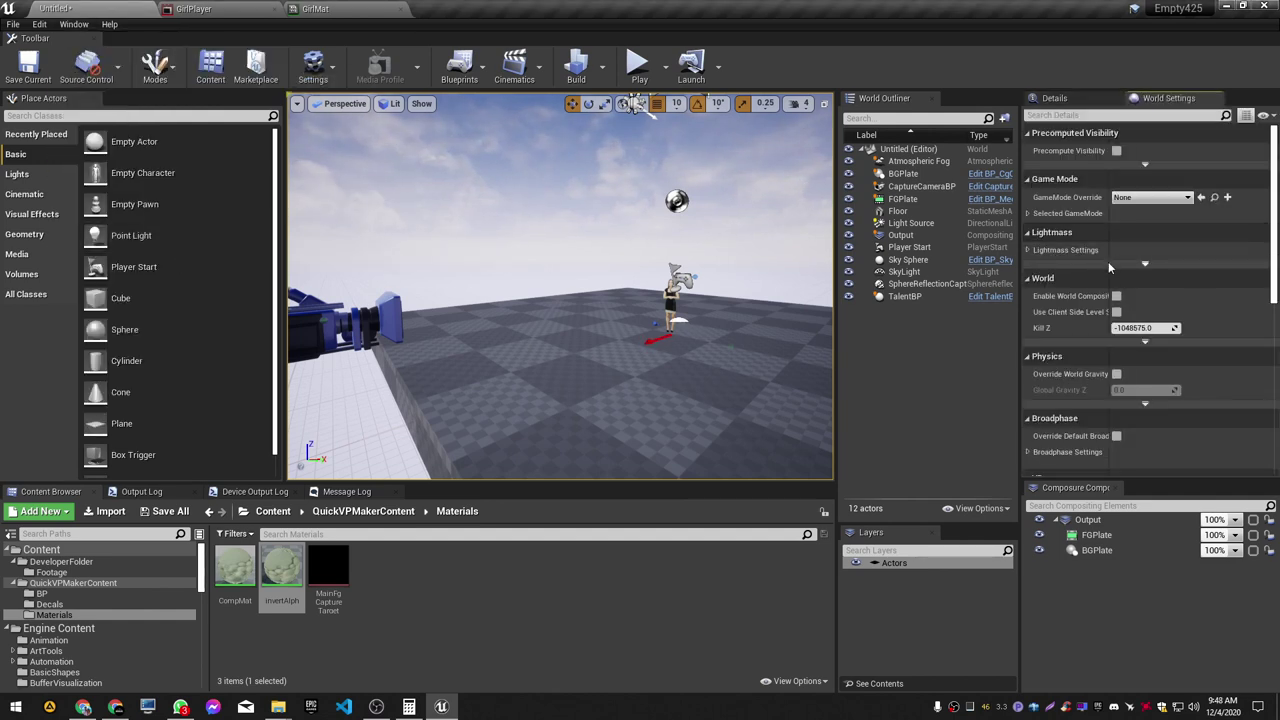
pyautogui.click(1029, 213)
pyautogui.click(1152, 197)
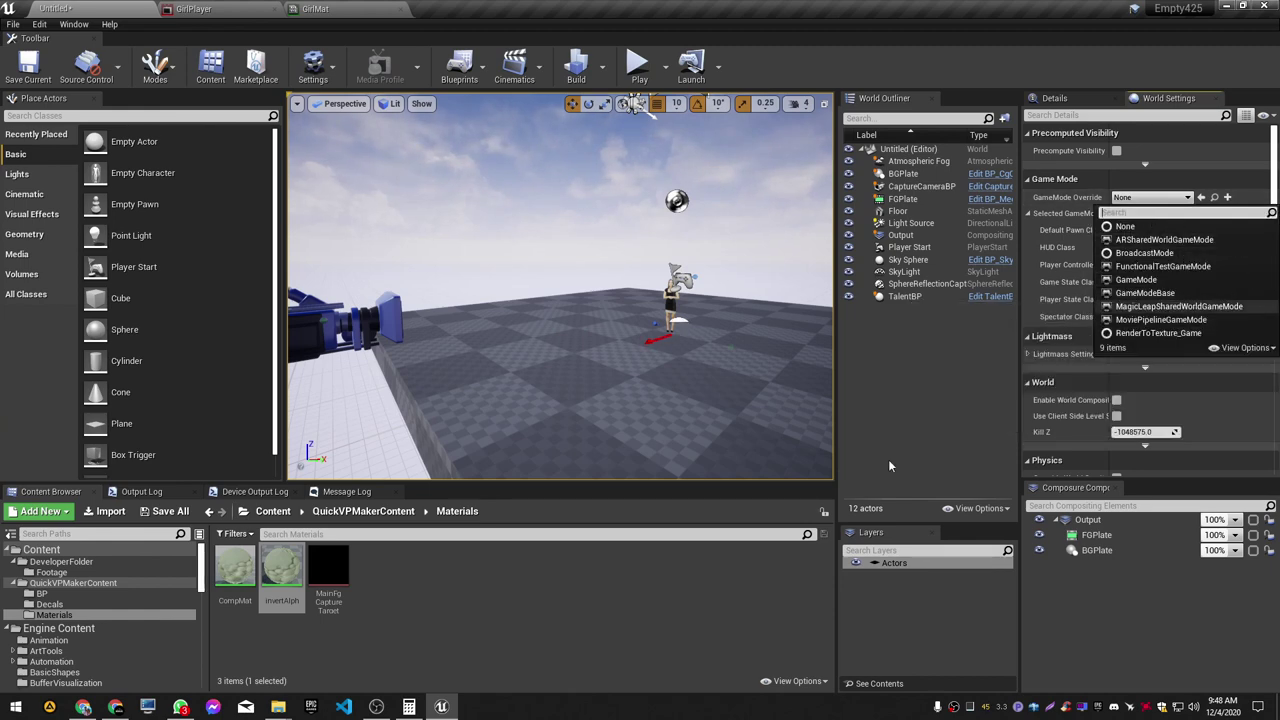
pyautogui.click(42, 594)
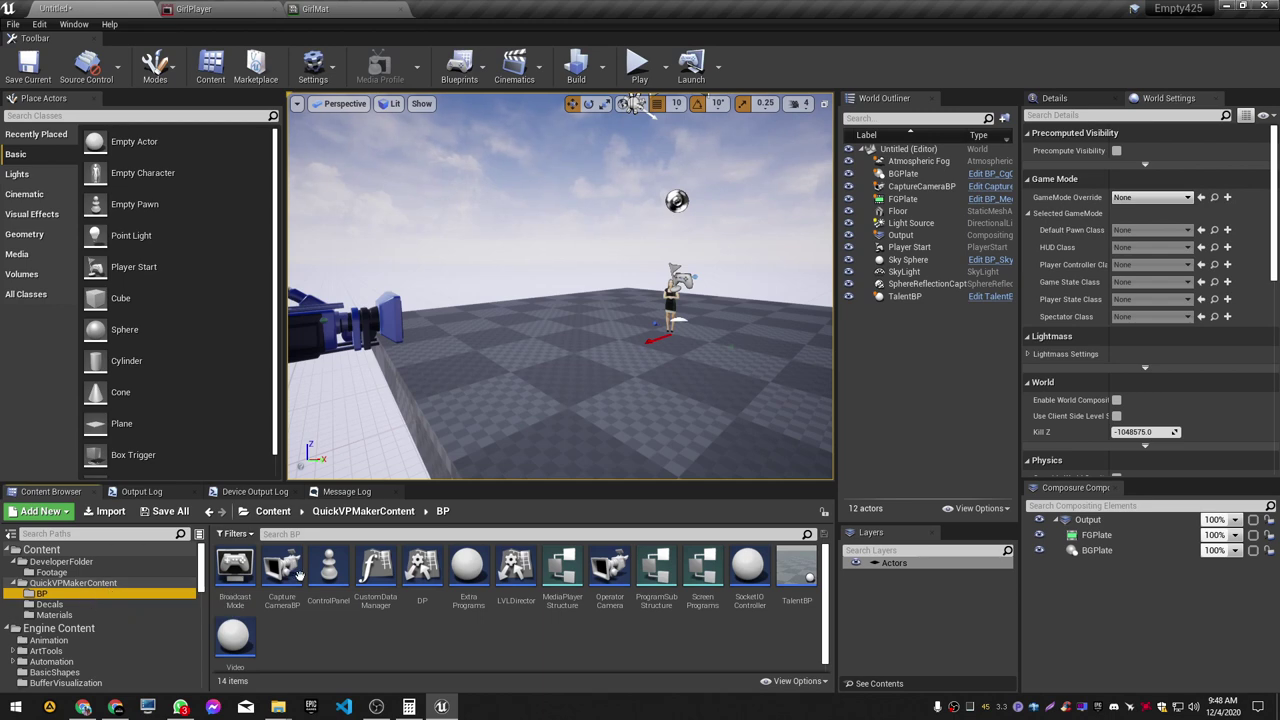
pyautogui.click(1152, 197)
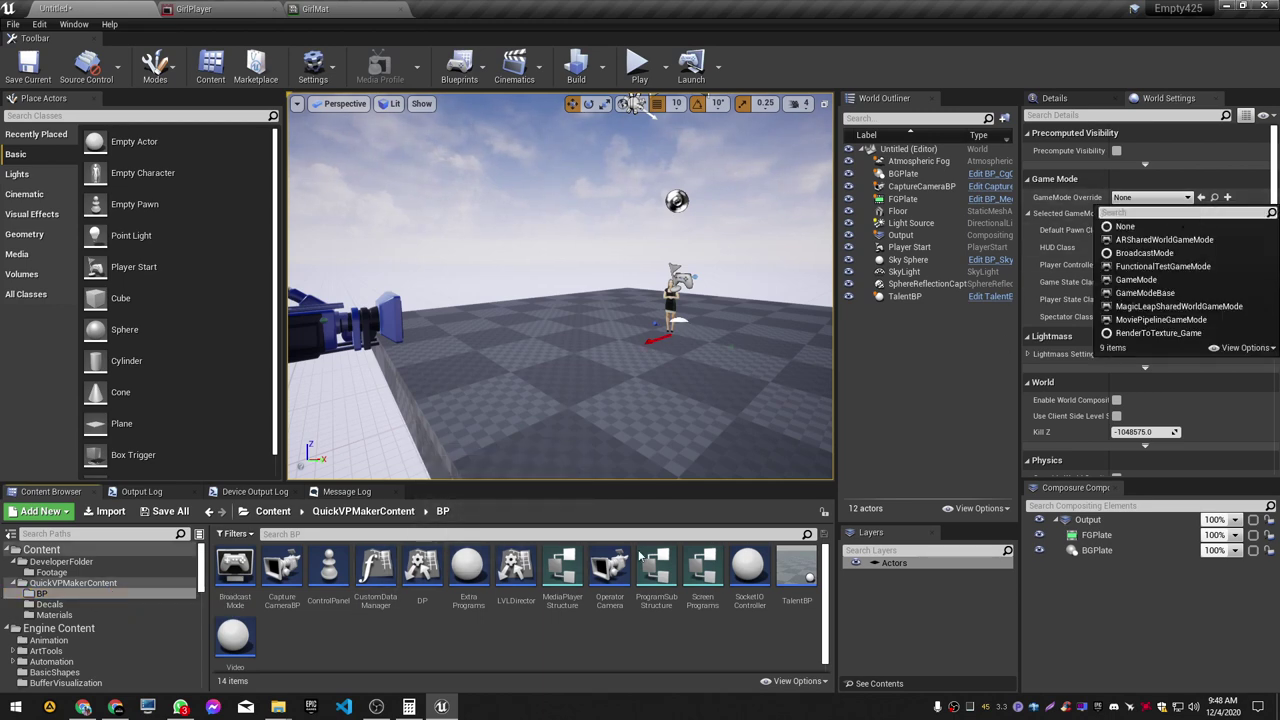
pyautogui.click(1151, 256)
# Step: Create a folder named QuickVPStuff in the World Outliner
pyautogui.moveTo(690, 300); pyautogui.dragTo(725, 328, button='right')
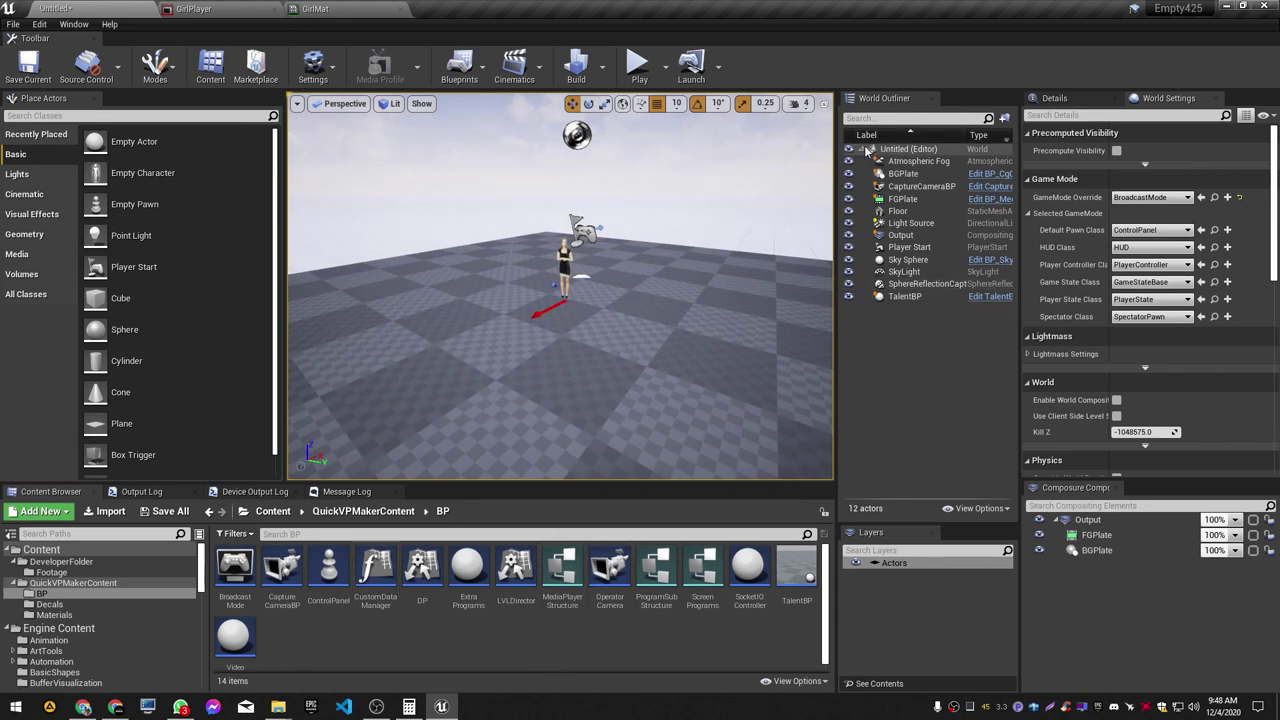
pyautogui.rightClick(922, 150)
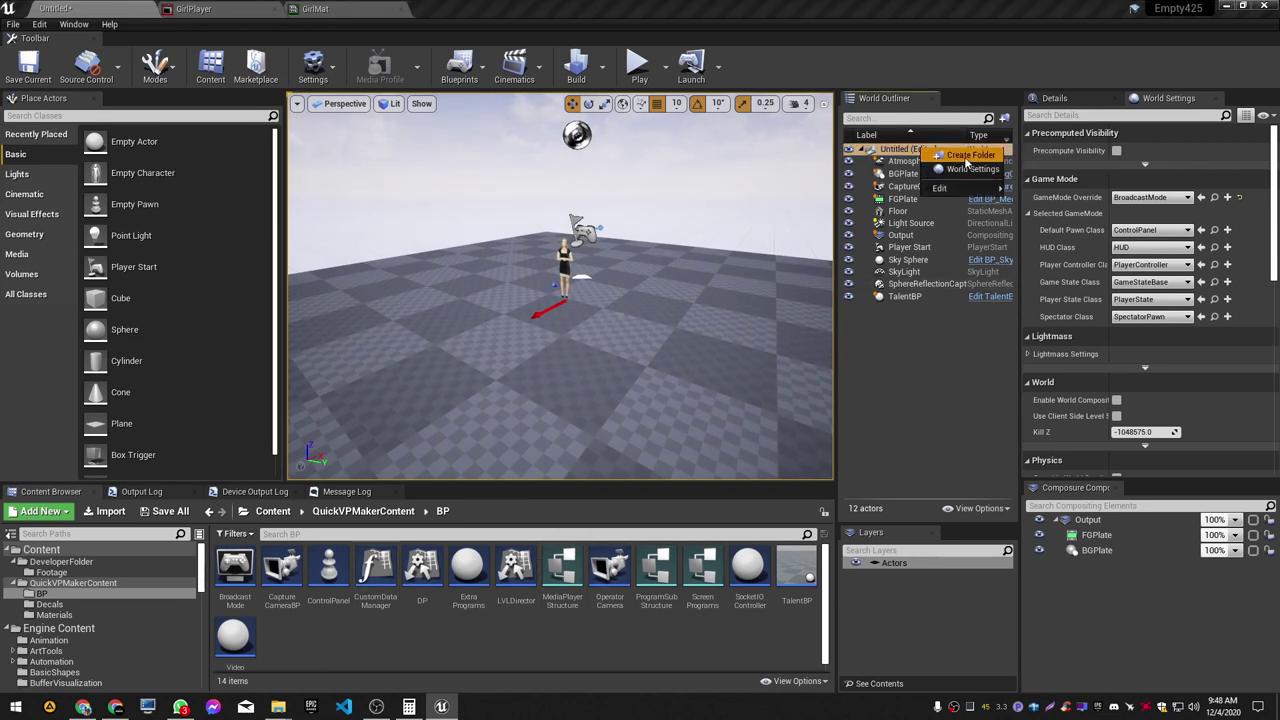
pyautogui.click(966, 157)
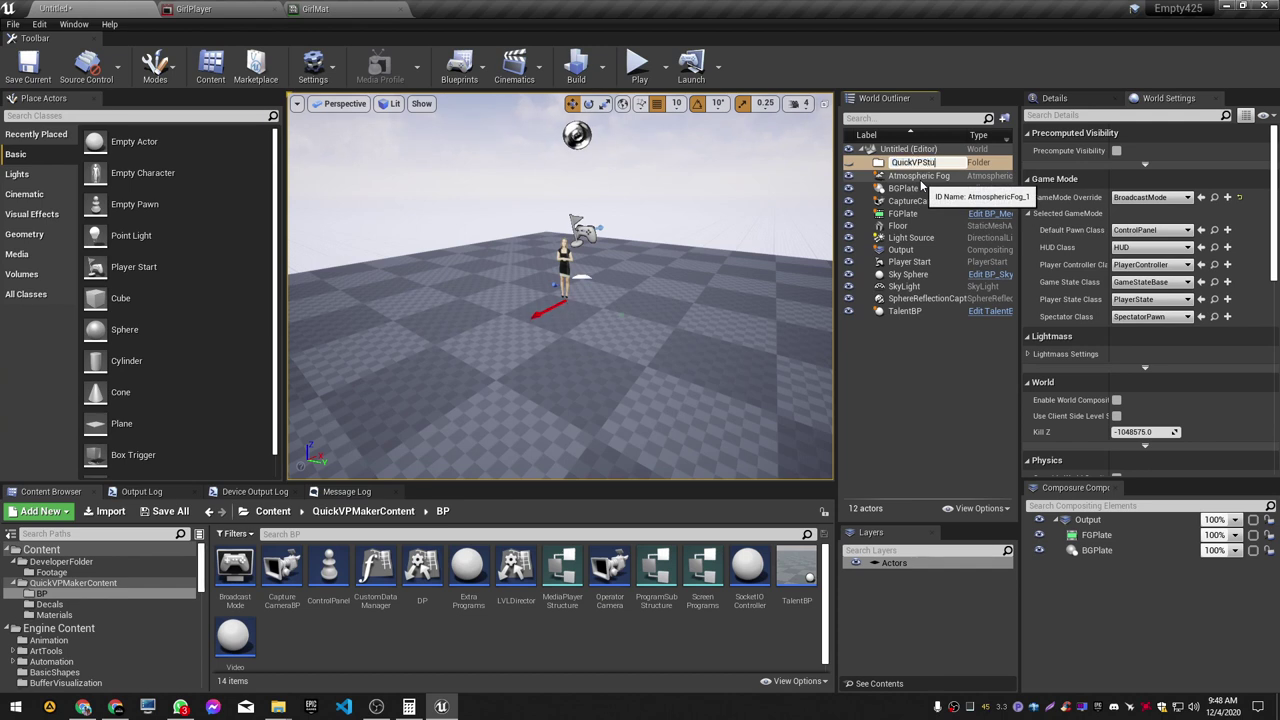
pyautogui.write('QuickVPStuff')
pyautogui.press('Return')
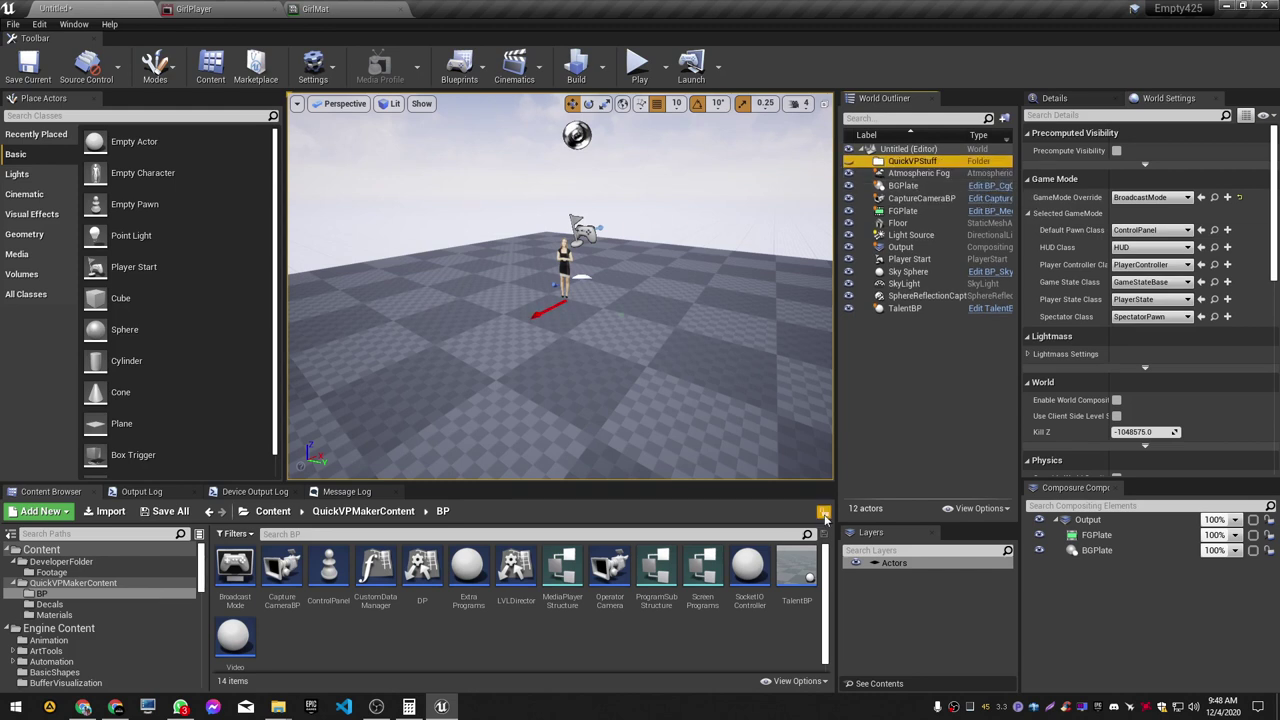
# Step: Place a SocketIOController from the BP folder with Project Name "Project test" and file it under QuickVPStuff
pyautogui.moveTo(767, 577); pyautogui.dragTo(537, 312)
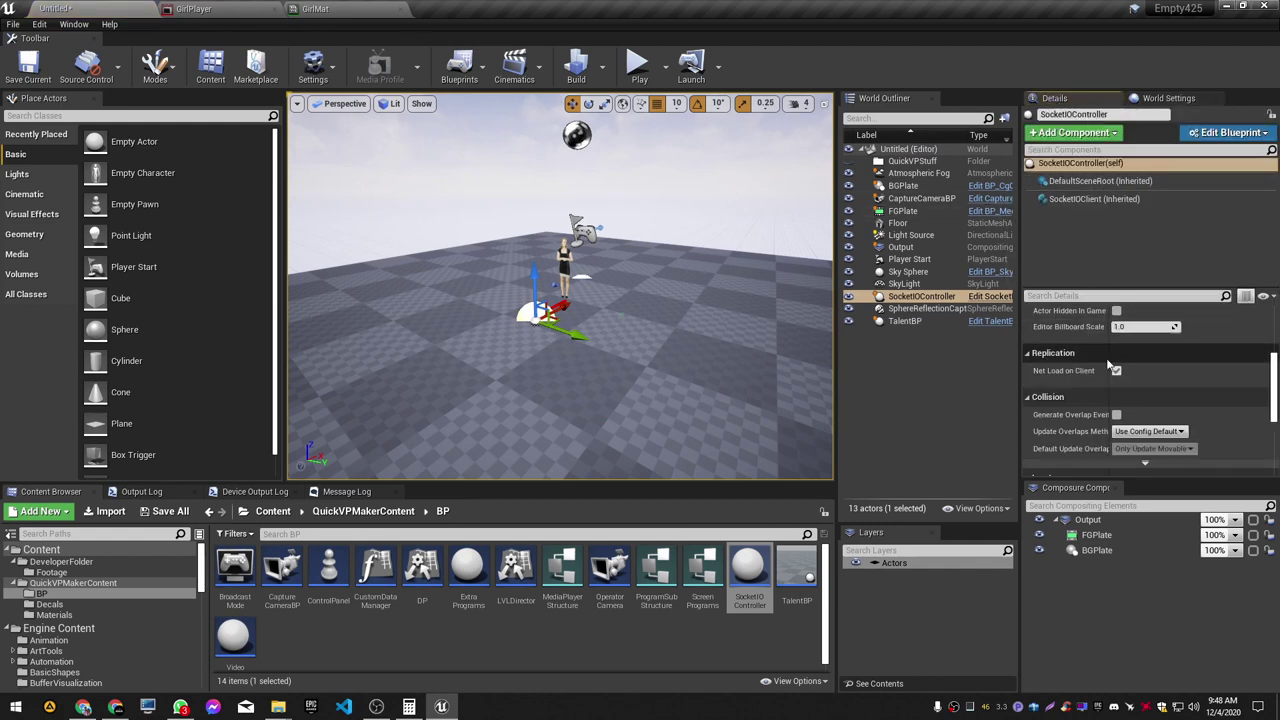
pyautogui.scroll(4, 1112, 367)
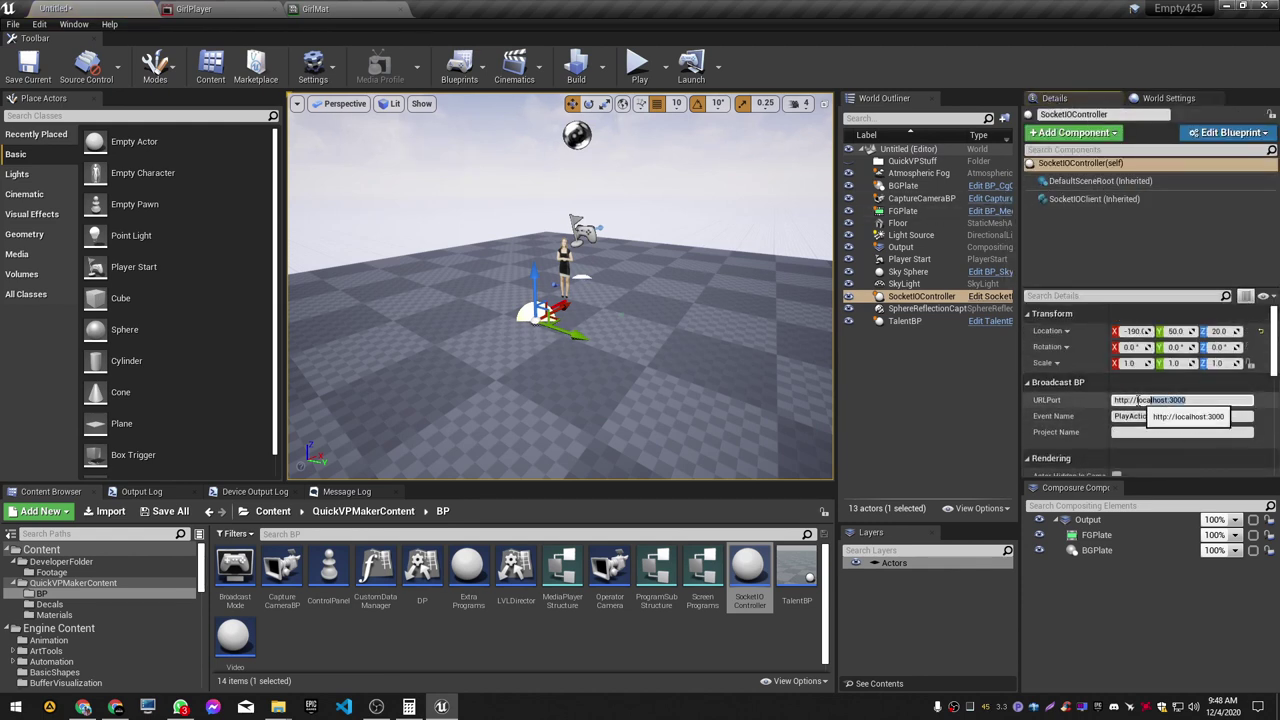
pyautogui.moveTo(1190, 400); pyautogui.dragTo(1114, 402)
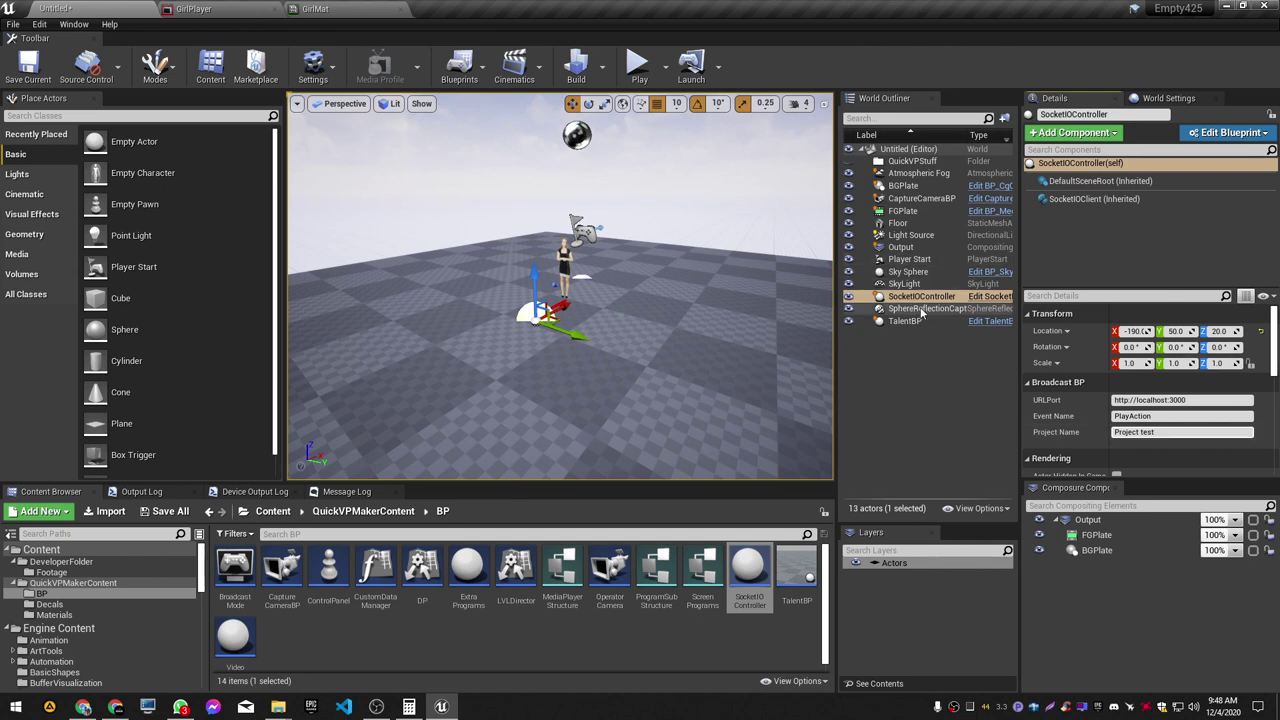
pyautogui.moveTo(905, 297); pyautogui.dragTo(903, 167)
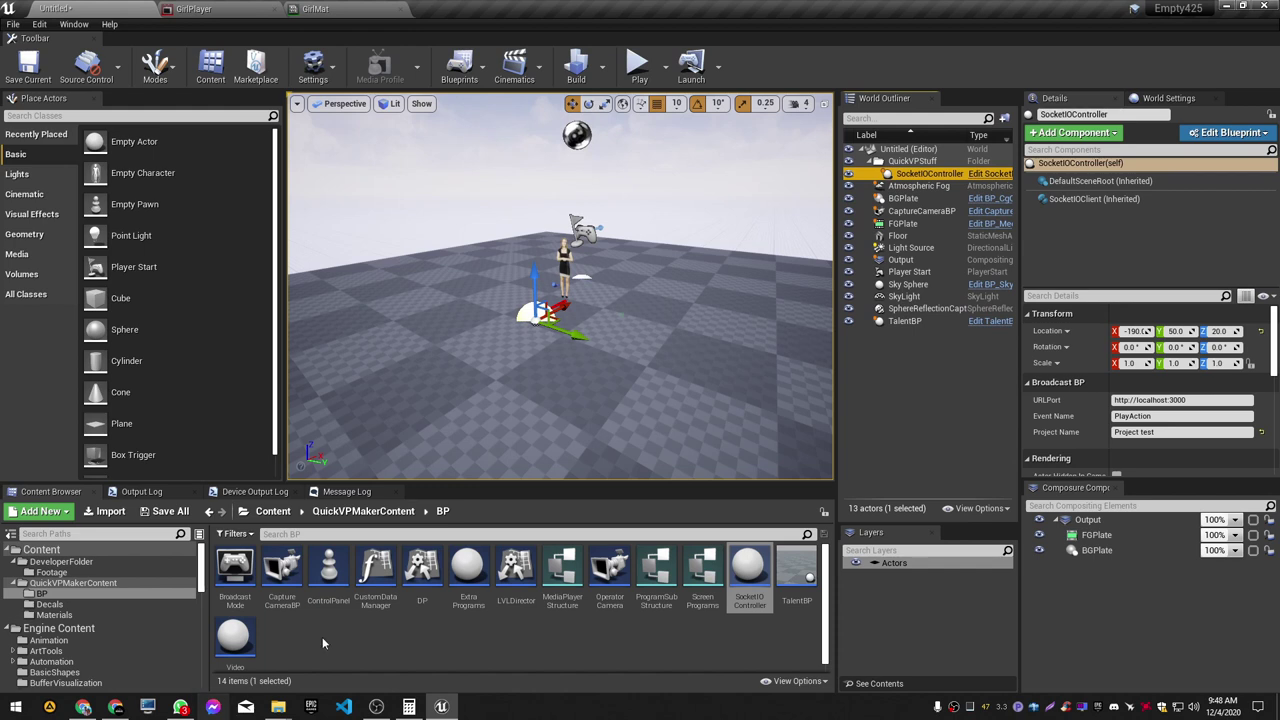
# Step: Place a VideoController from the BP folder in the level and raise it above the SocketIOController to Z 80
pyautogui.scroll(-1, 340, 630)
pyautogui.moveTo(235, 628); pyautogui.dragTo(475, 400)
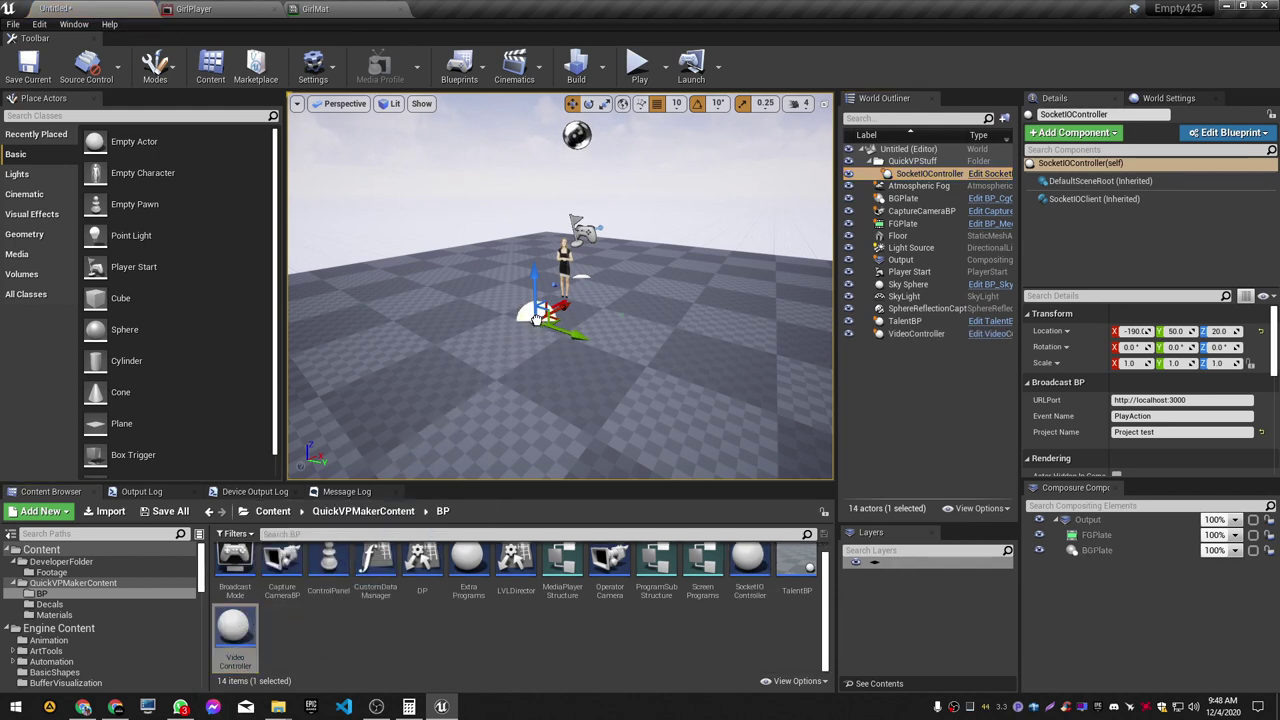
pyautogui.moveTo(537, 318); pyautogui.dragTo(528, 286)
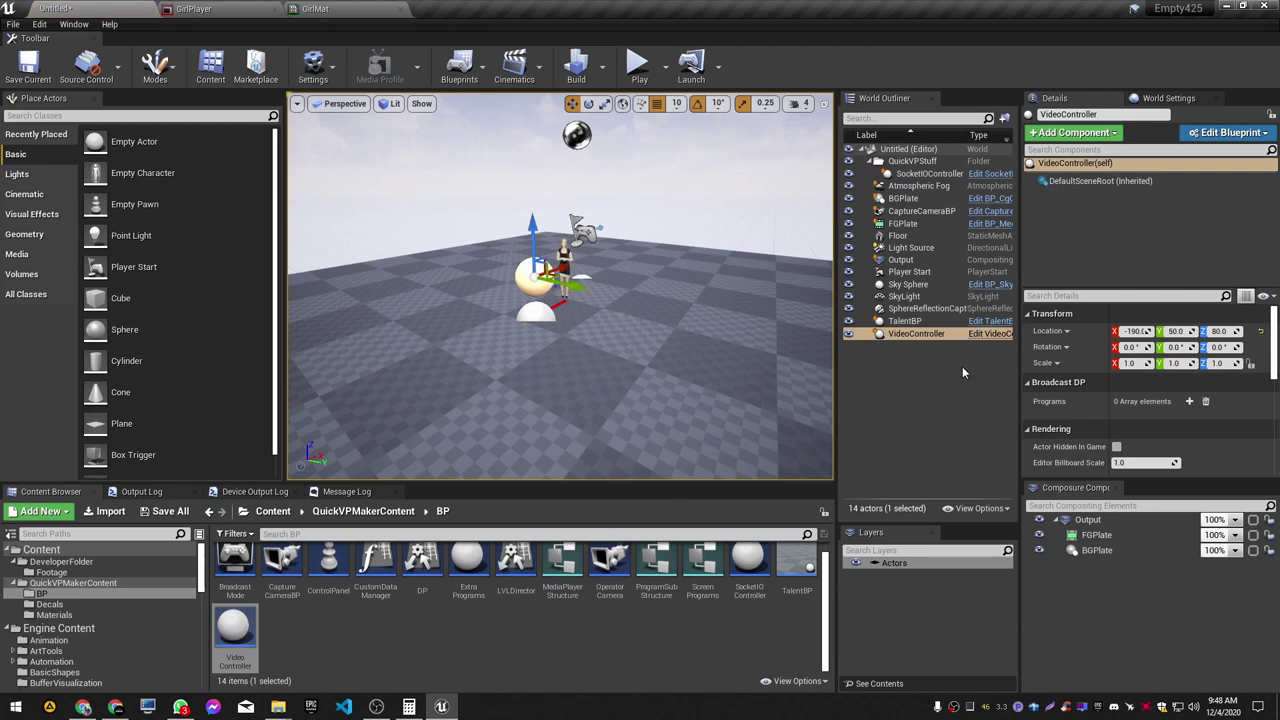
# Step: File the VideoController under QuickVPStuff and add an ExtraPrograms actor at Z 140 to the same folder
pyautogui.moveTo(915, 334); pyautogui.dragTo(913, 162)
pyautogui.scroll(1, 543, 632)
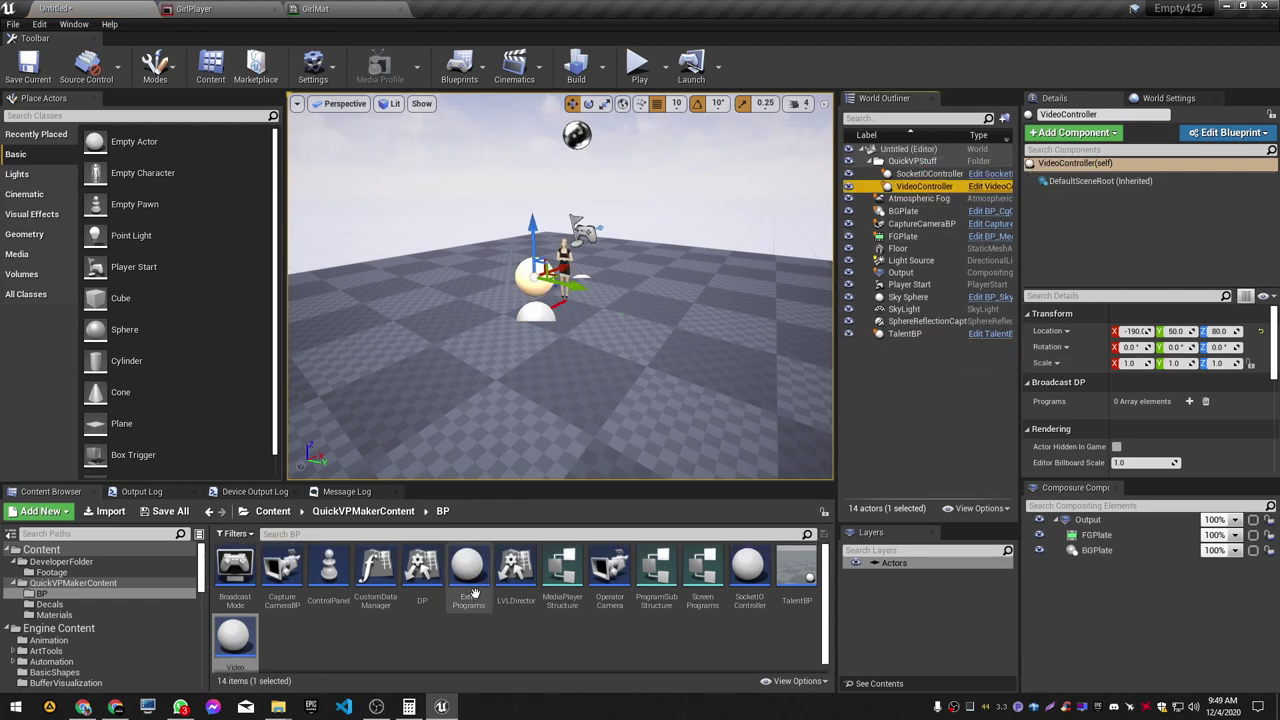
pyautogui.moveTo(474, 594); pyautogui.dragTo(545, 188)
pyautogui.click(535, 321)
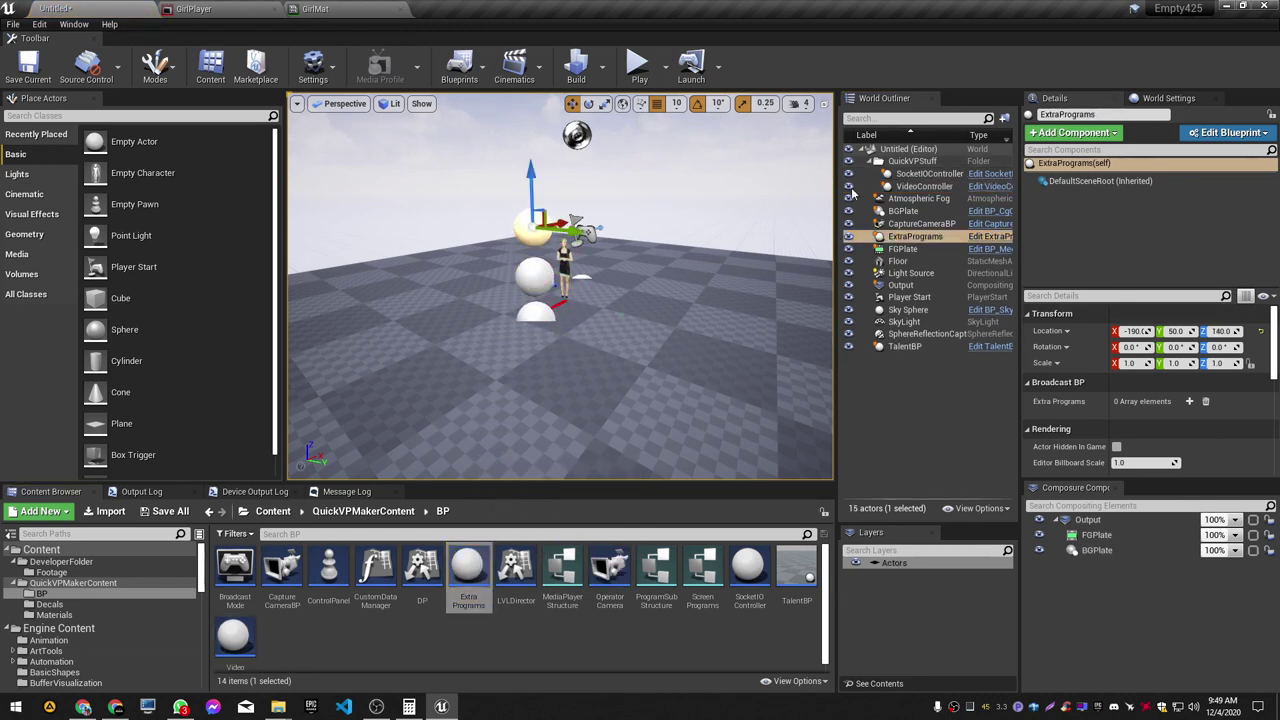
pyautogui.moveTo(905, 236); pyautogui.dragTo(927, 172)
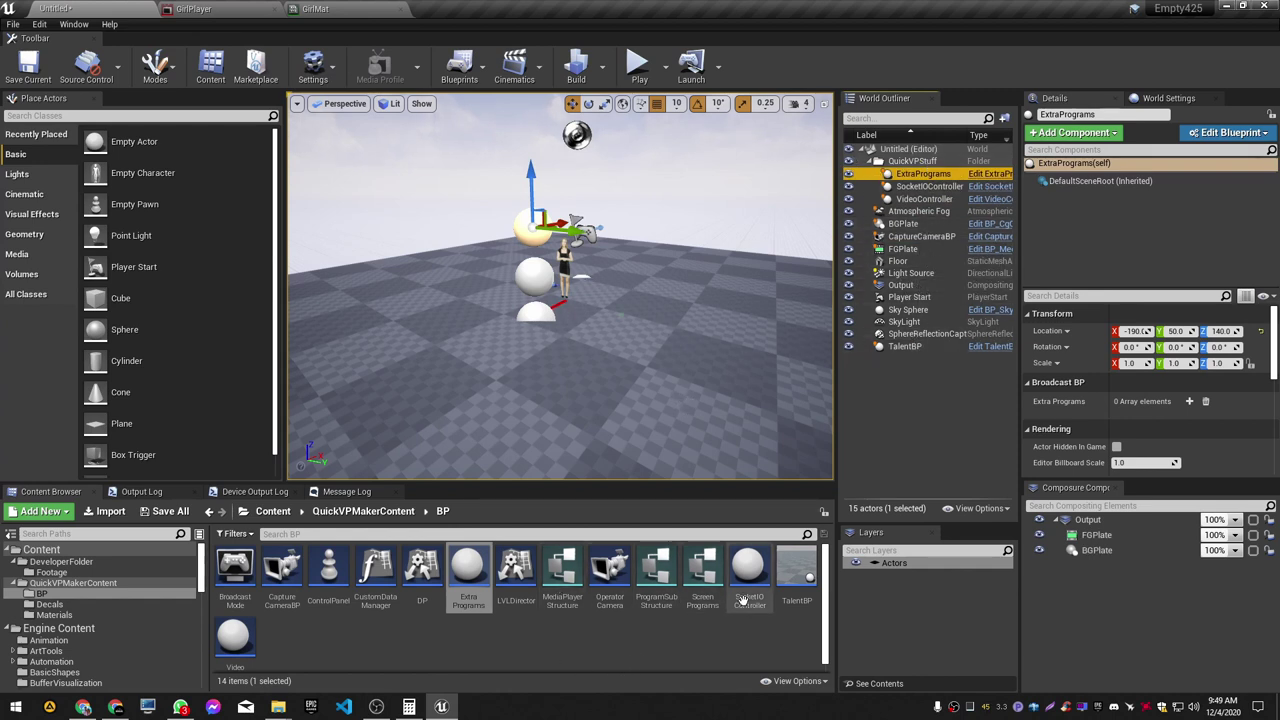
# Step: Play the level in the viewport to check the talent composite, and stop the session
pyautogui.press('s')
pyautogui.moveTo(683, 344); pyautogui.dragTo(671, 345, button='right')
pyautogui.hotkey('alt', 'p')
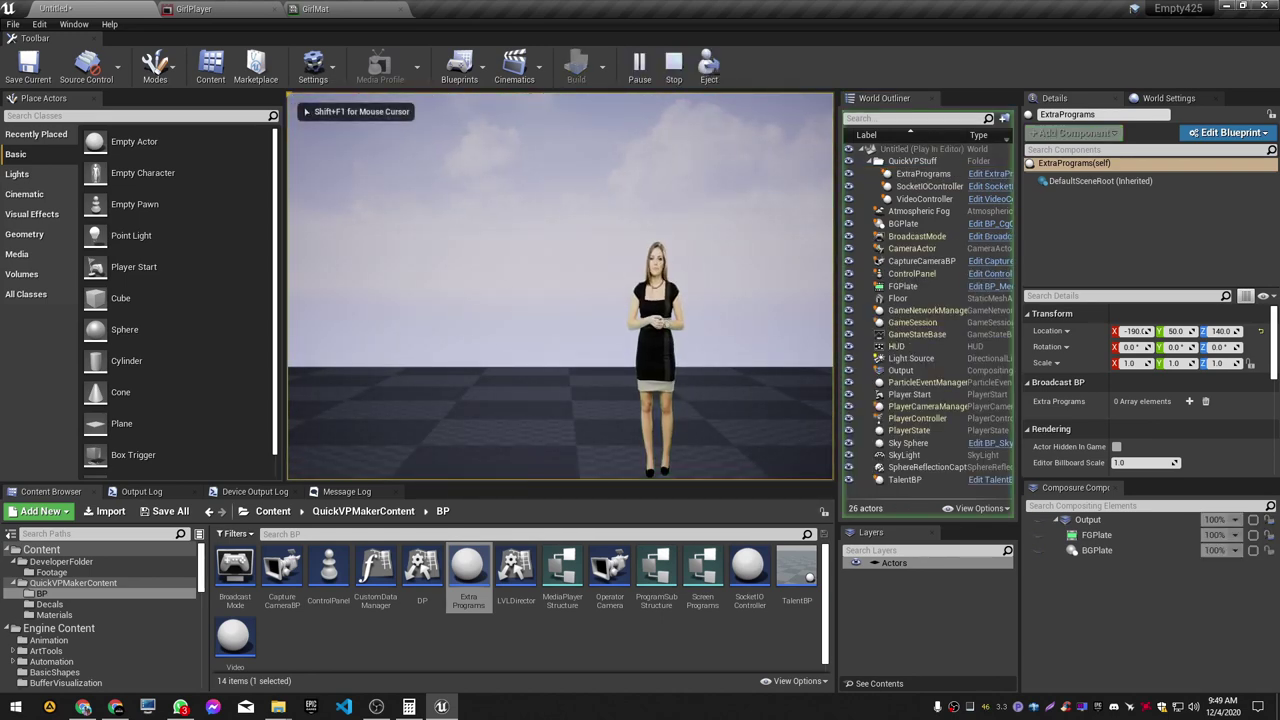
pyautogui.press('Escape')
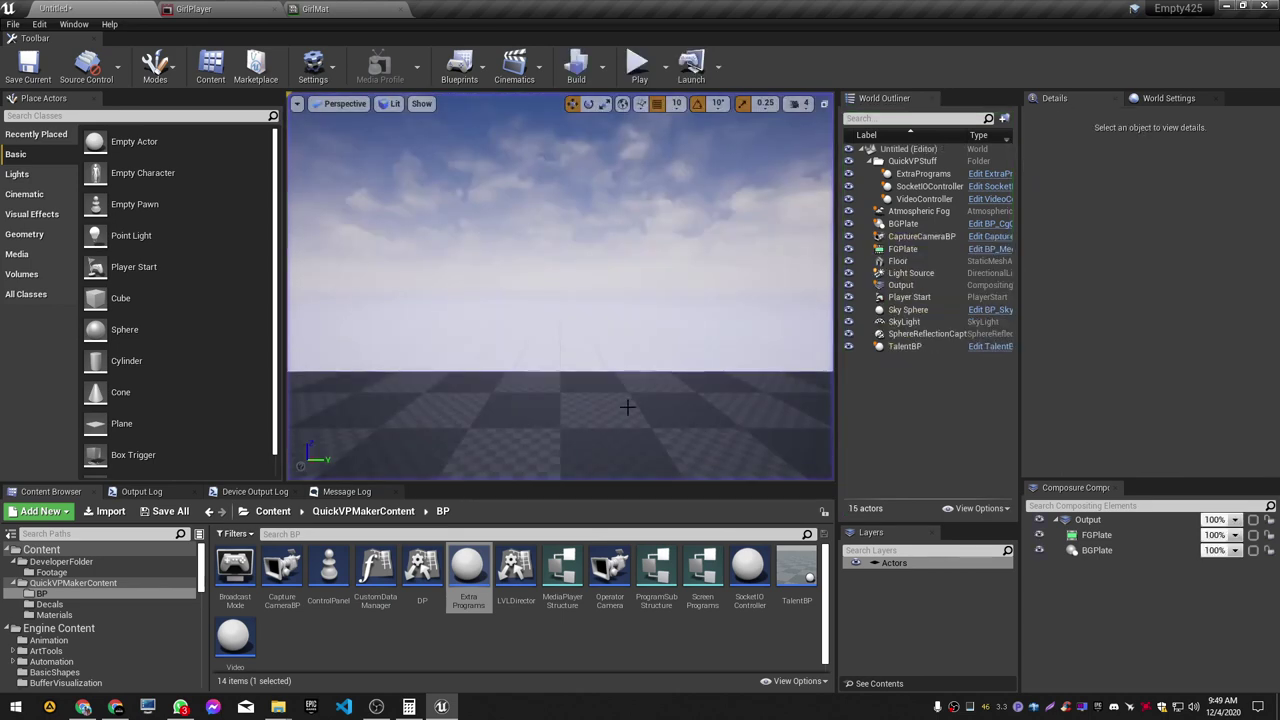
# Step: Place an OperatorCamera from the BP folder near the floor's edge and set its Camera Title to "Camera test"
pyautogui.press('s')
pyautogui.moveTo(626, 406); pyautogui.dragTo(606, 408, button='right')
pyautogui.press('w')
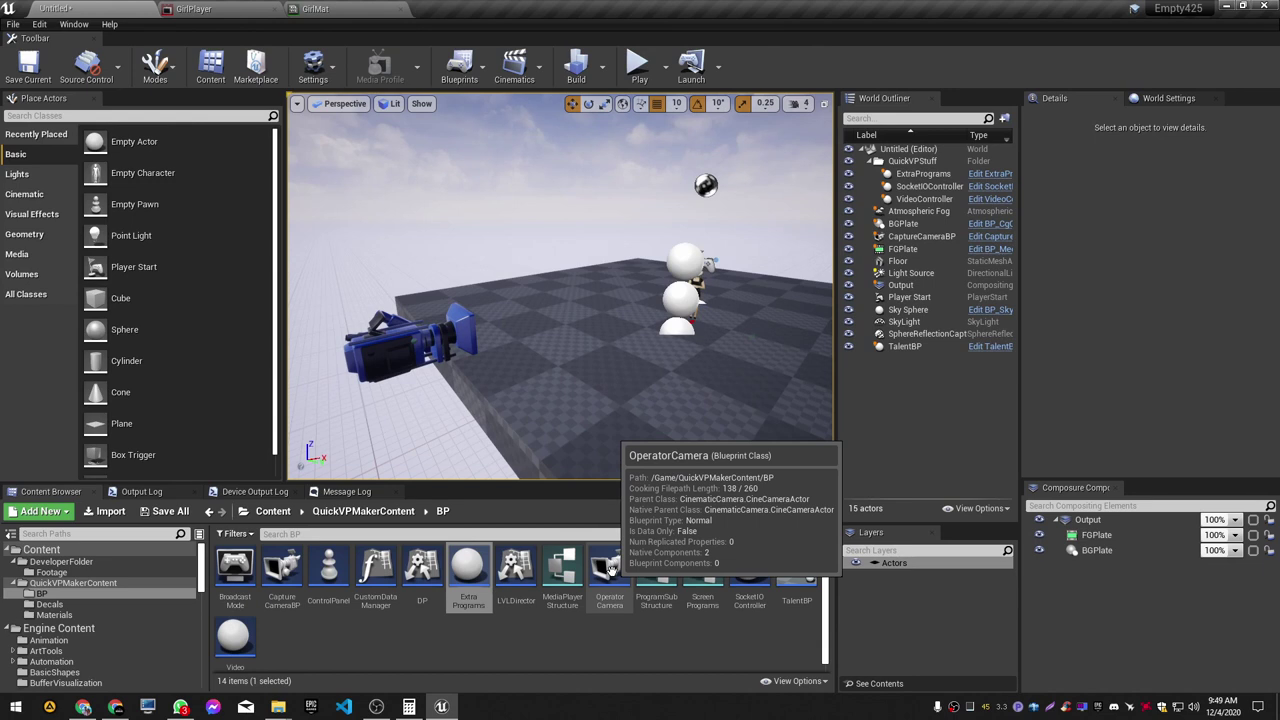
pyautogui.moveTo(612, 568); pyautogui.dragTo(548, 338)
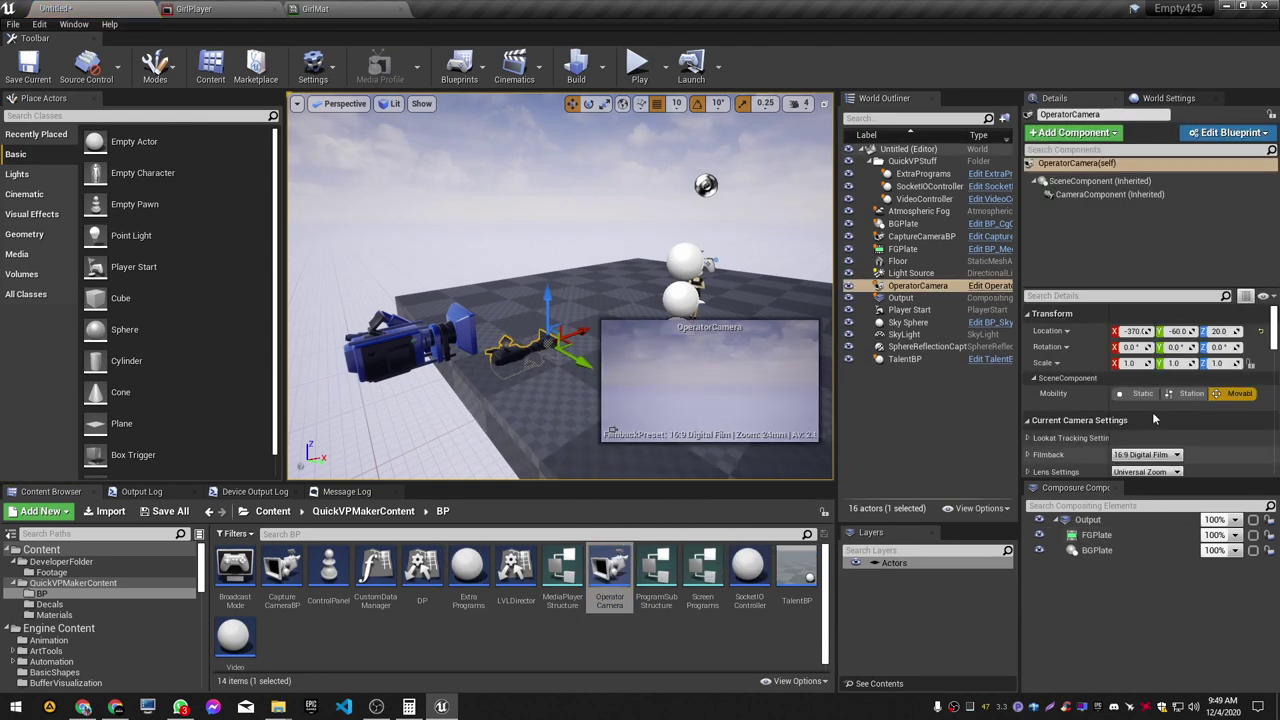
pyautogui.scroll(-5, 1158, 452)
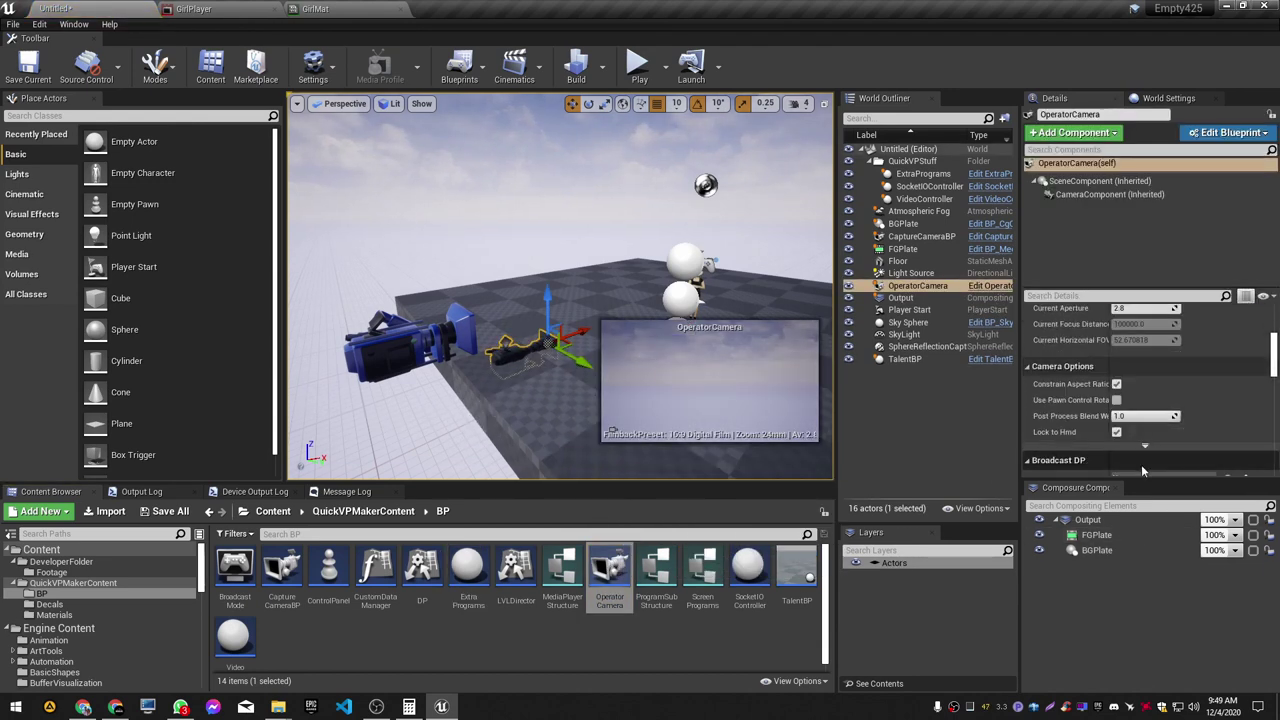
pyautogui.scroll(-3, 1141, 464)
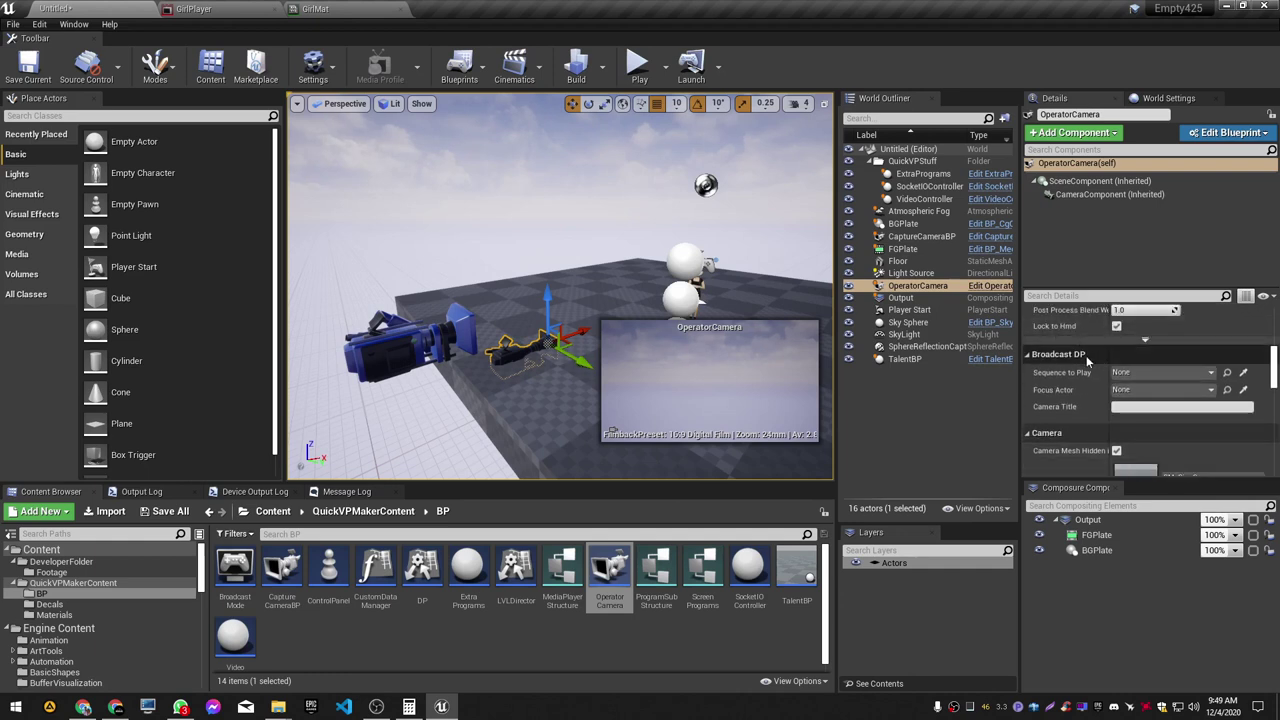
pyautogui.click(1155, 407)
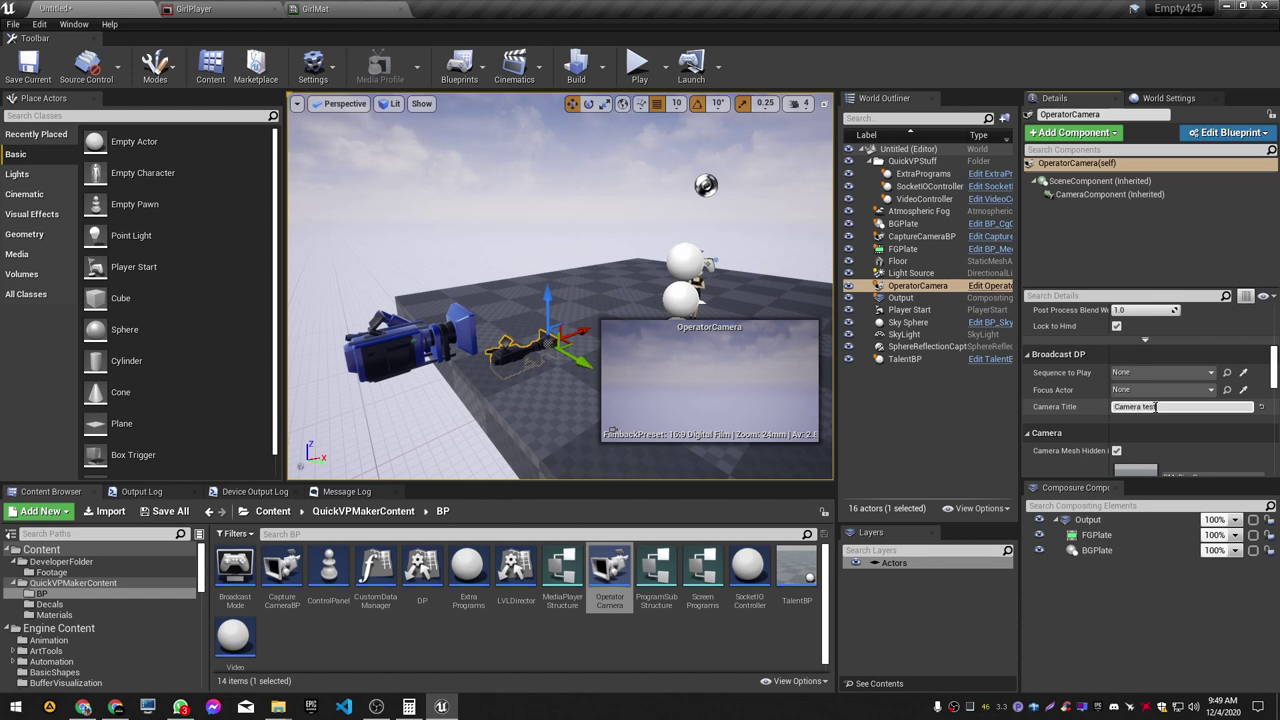
# Step: Rename the OperatorCamera actor as Testcamera
pyautogui.moveTo(526, 342); pyautogui.dragTo(522, 354, button='right')
pyautogui.press('F2')
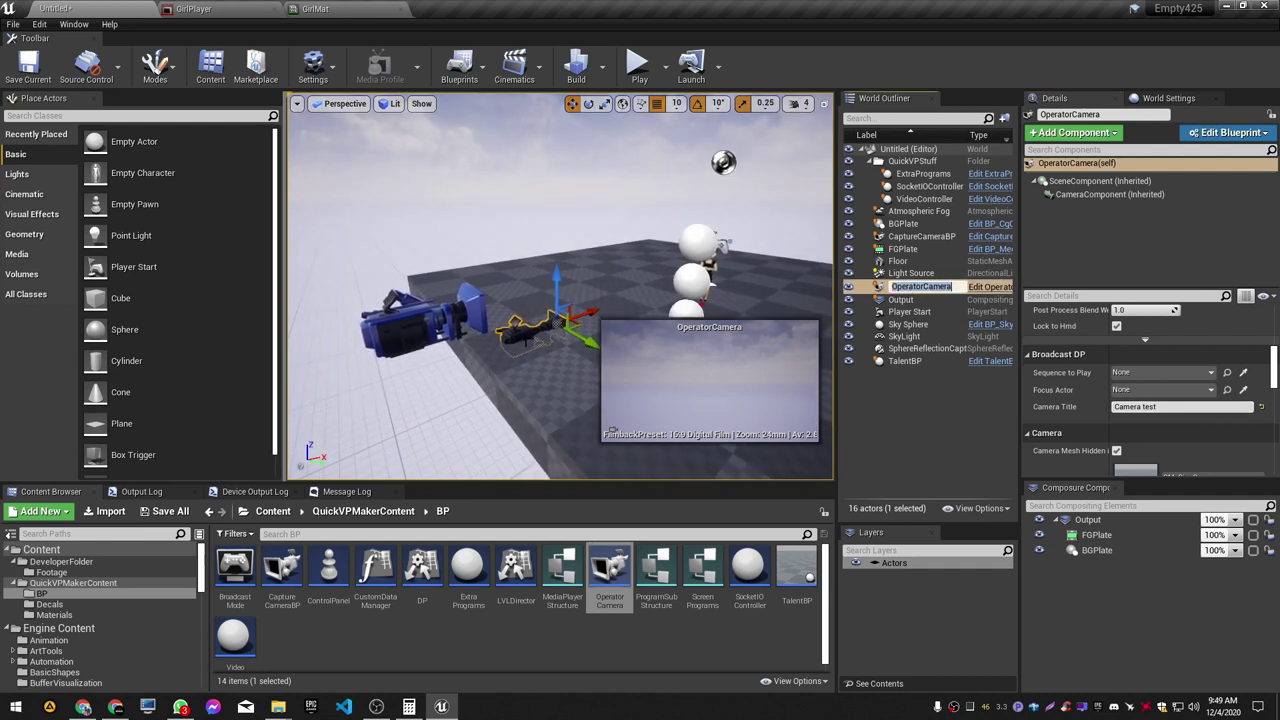
pyautogui.write('Testcamera')
pyautogui.press('Return')
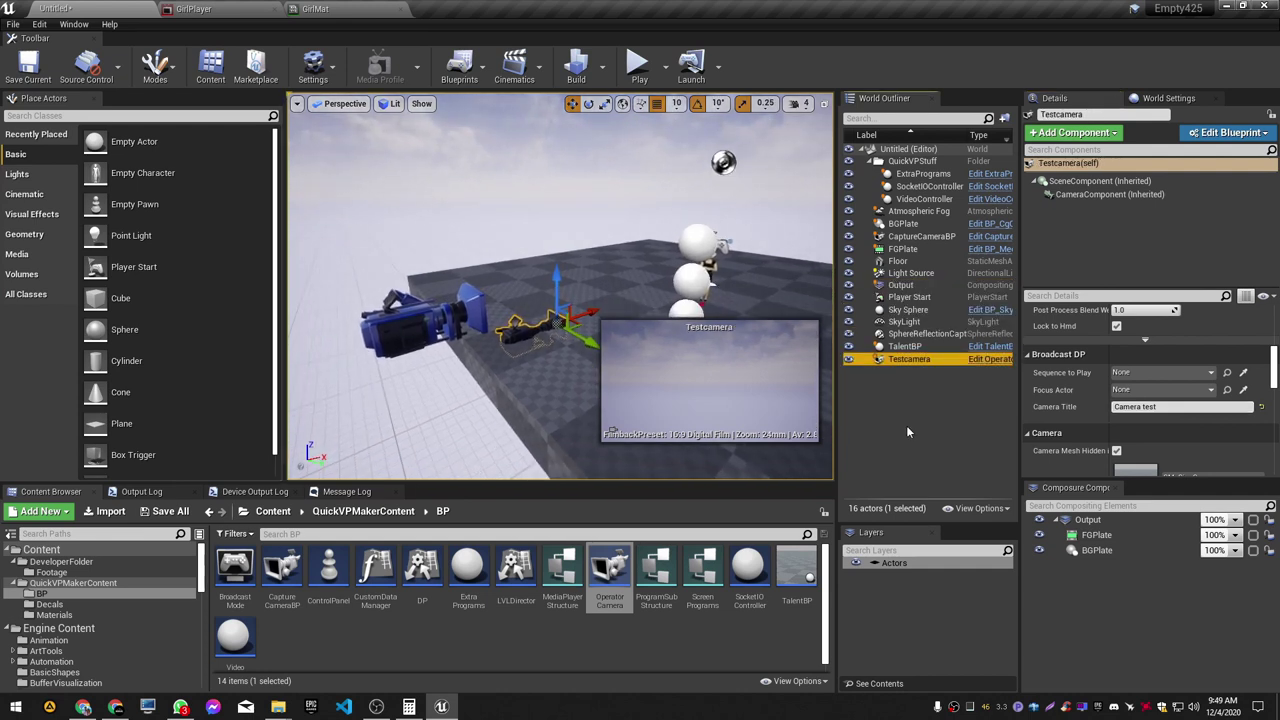
# Step: Pilot Testcamera to frame the talent standing full length on the floor, and return to the free perspective view
pyautogui.moveTo(457, 229); pyautogui.dragTo(478, 234, button='right')
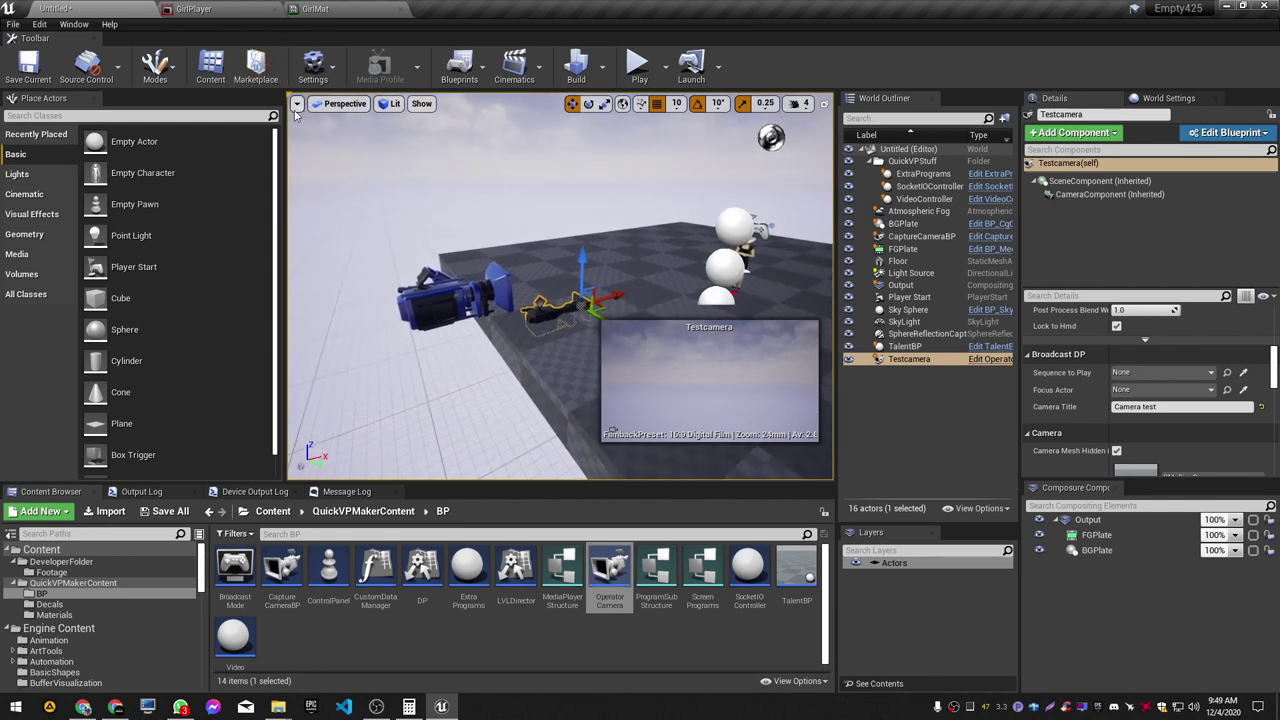
pyautogui.click(296, 104)
pyautogui.click(340, 103)
pyautogui.click(340, 103)
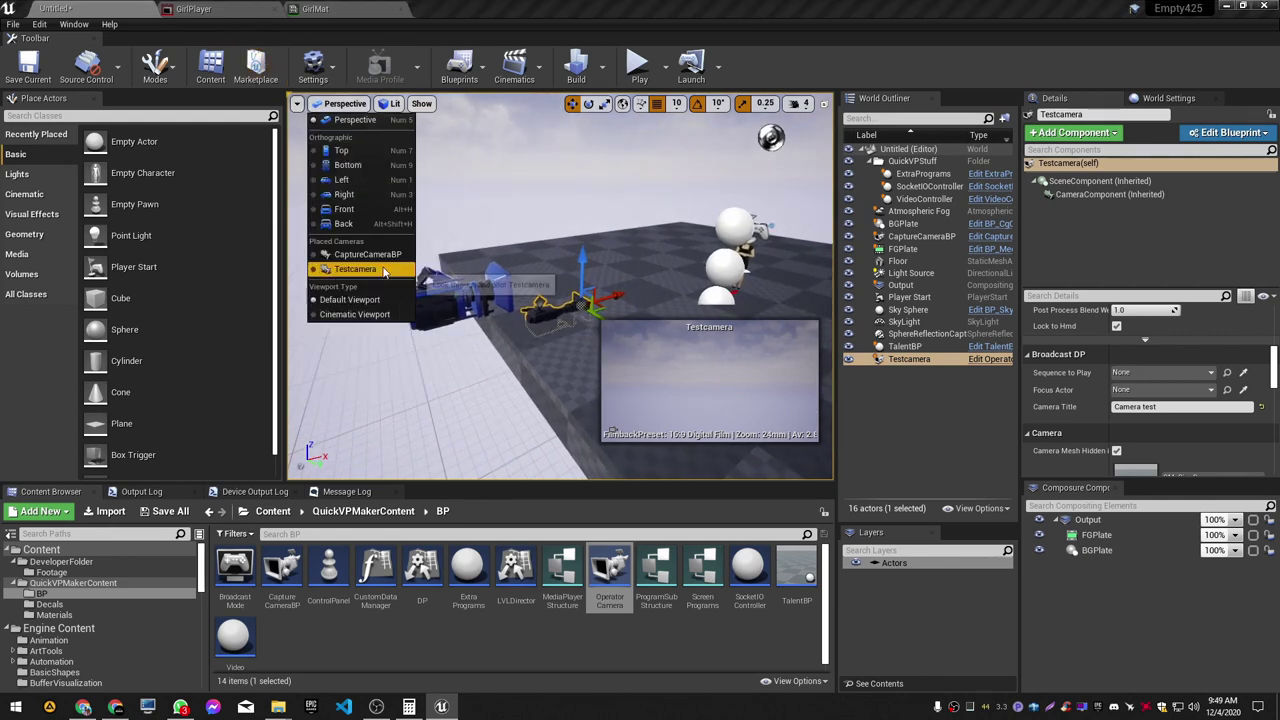
pyautogui.click(384, 270)
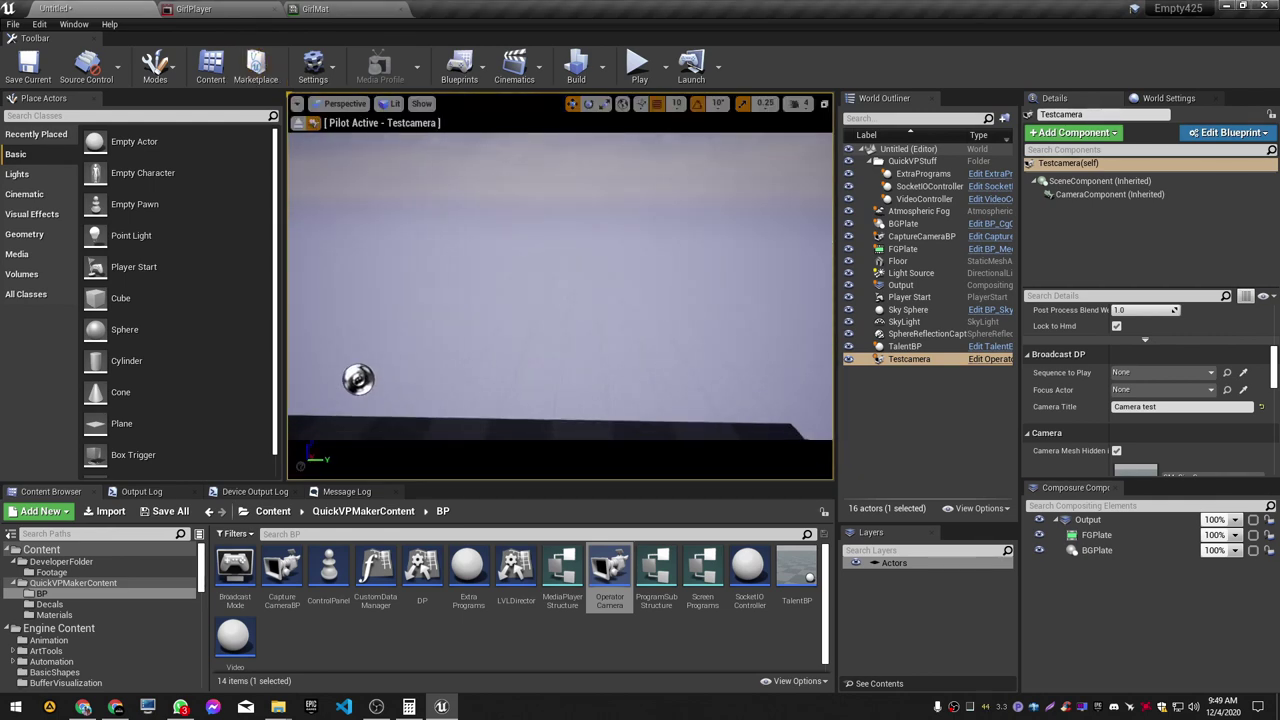
pyautogui.moveTo(560, 250); pyautogui.dragTo(550, 354, button='middle')
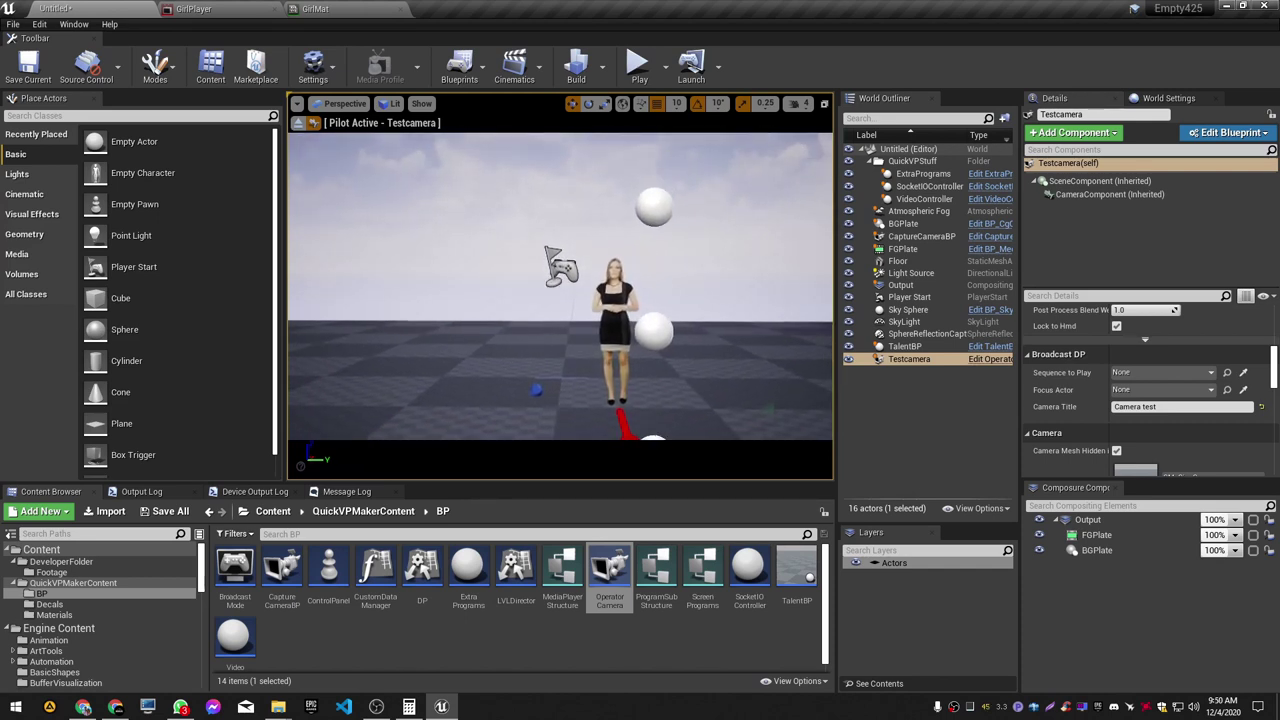
pyautogui.click(313, 122)
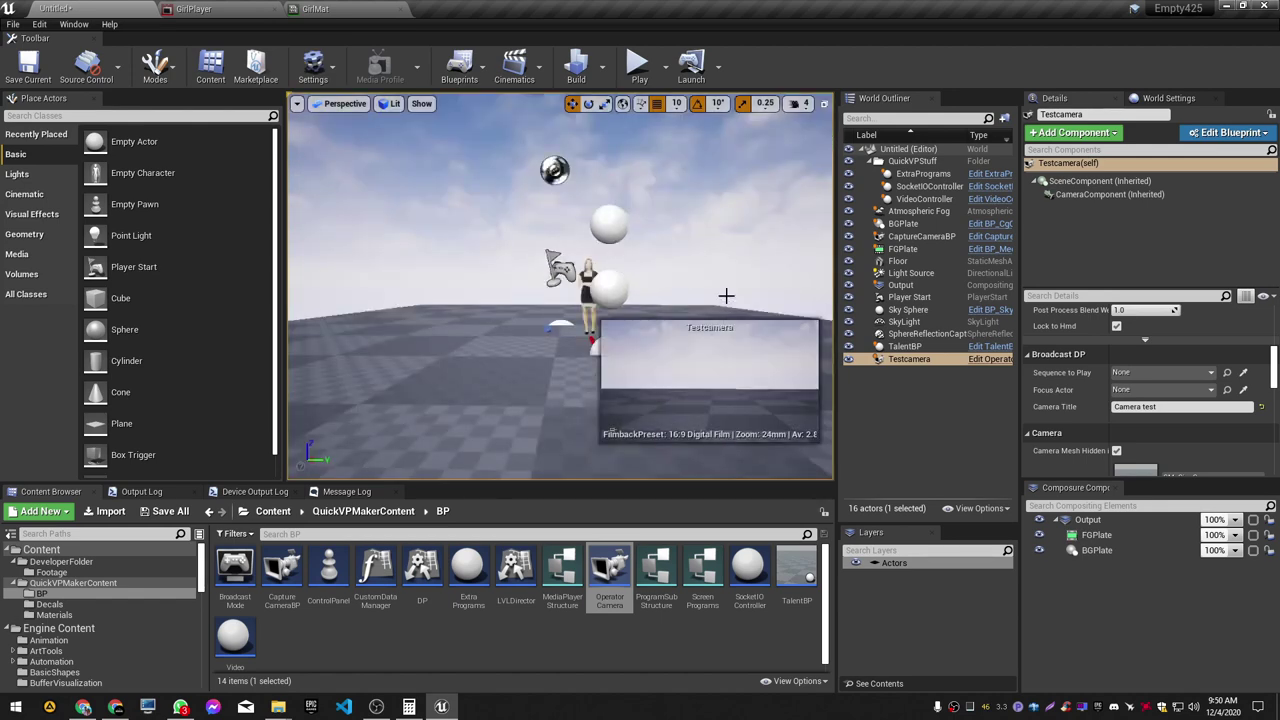
# Step: Set TalentBP's Floor Offset to 98.385971 so her feet meet the floor, and check it in a short play session
pyautogui.moveTo(726, 296); pyautogui.dragTo(822, 274, button='right')
pyautogui.moveTo(735, 232); pyautogui.dragTo(735, 264, button='right')
pyautogui.click(733, 262)
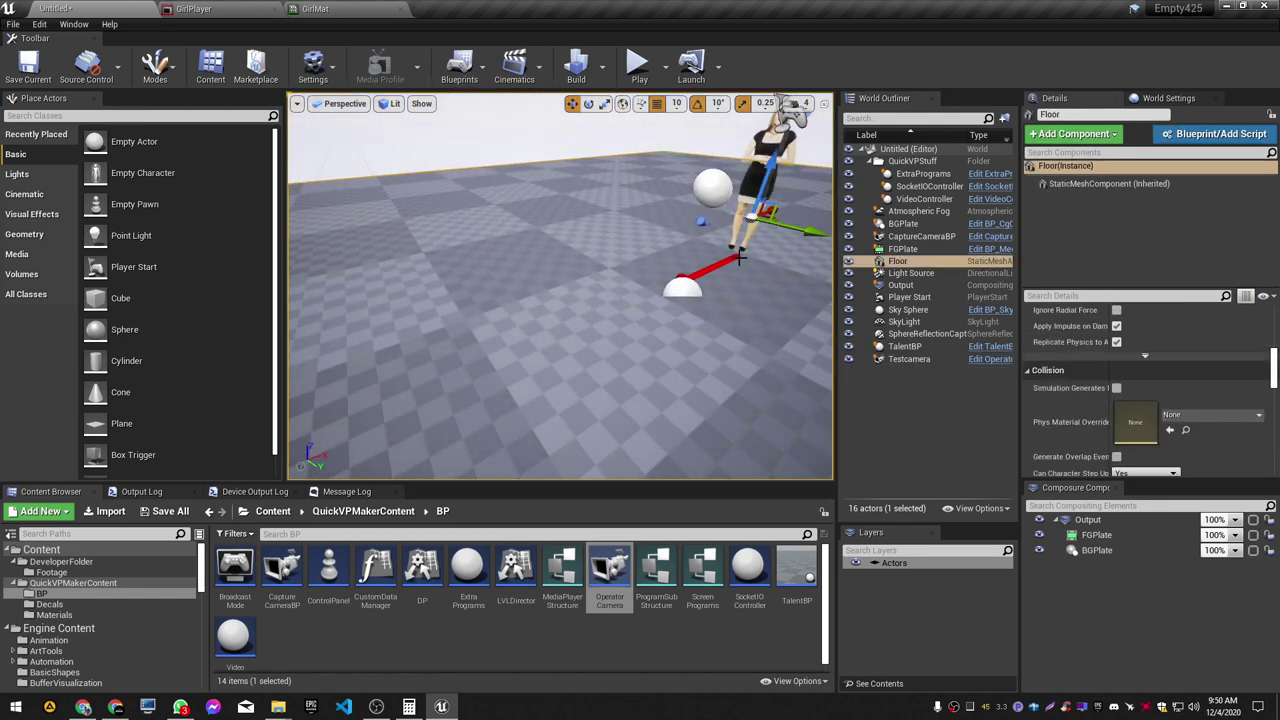
pyautogui.click(733, 262)
pyautogui.press('f')
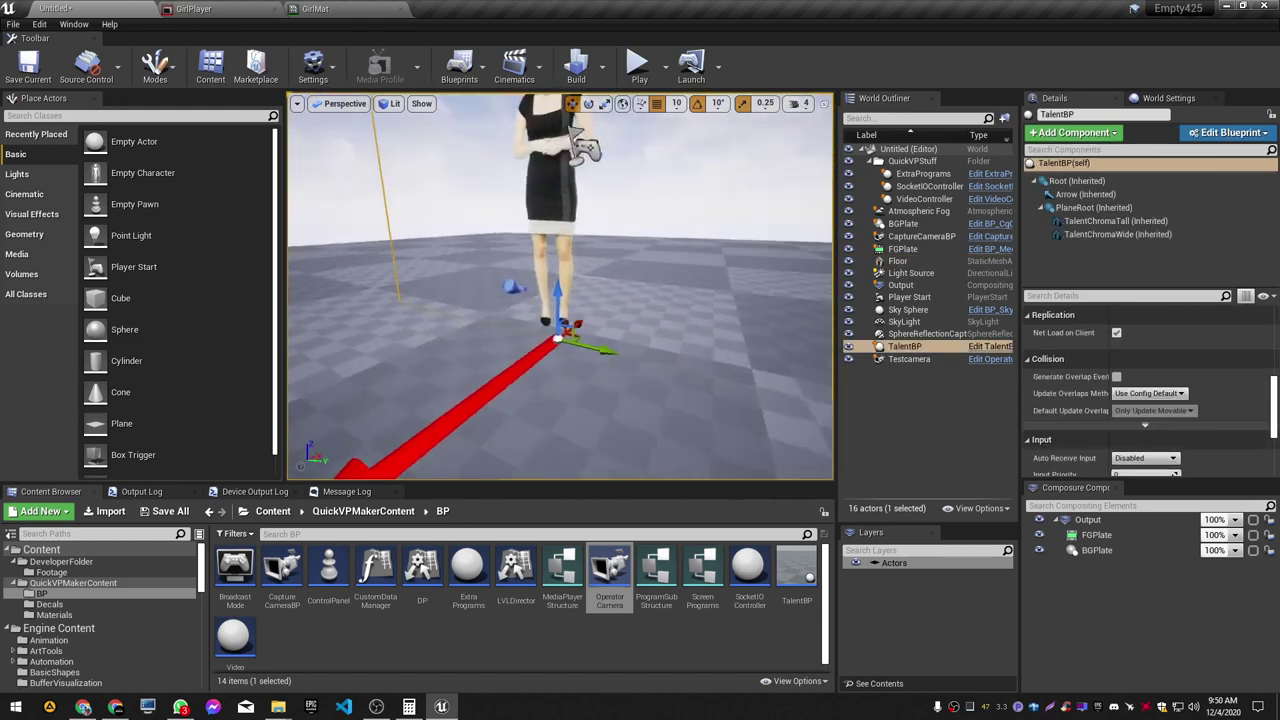
pyautogui.scroll(3, 1238, 373)
pyautogui.scroll(5, 1238, 373)
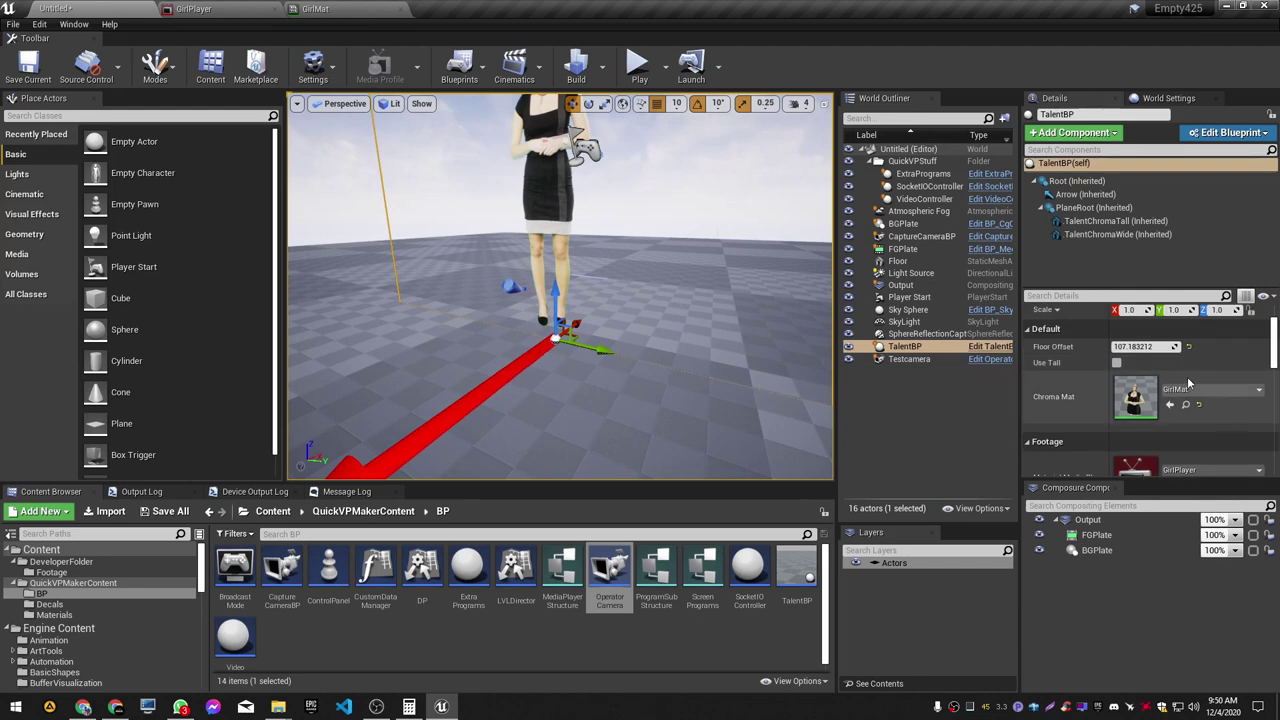
pyautogui.moveTo(1145, 389); pyautogui.dragTo(1118, 389)
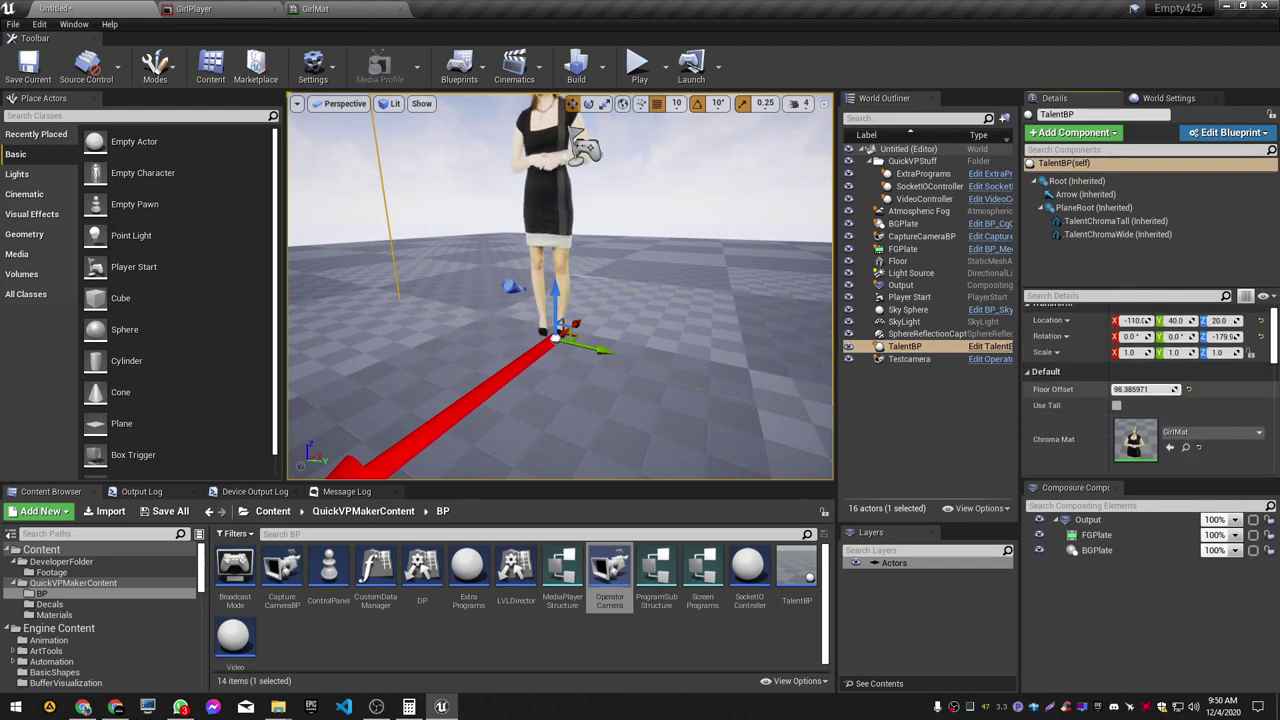
pyautogui.press('f')
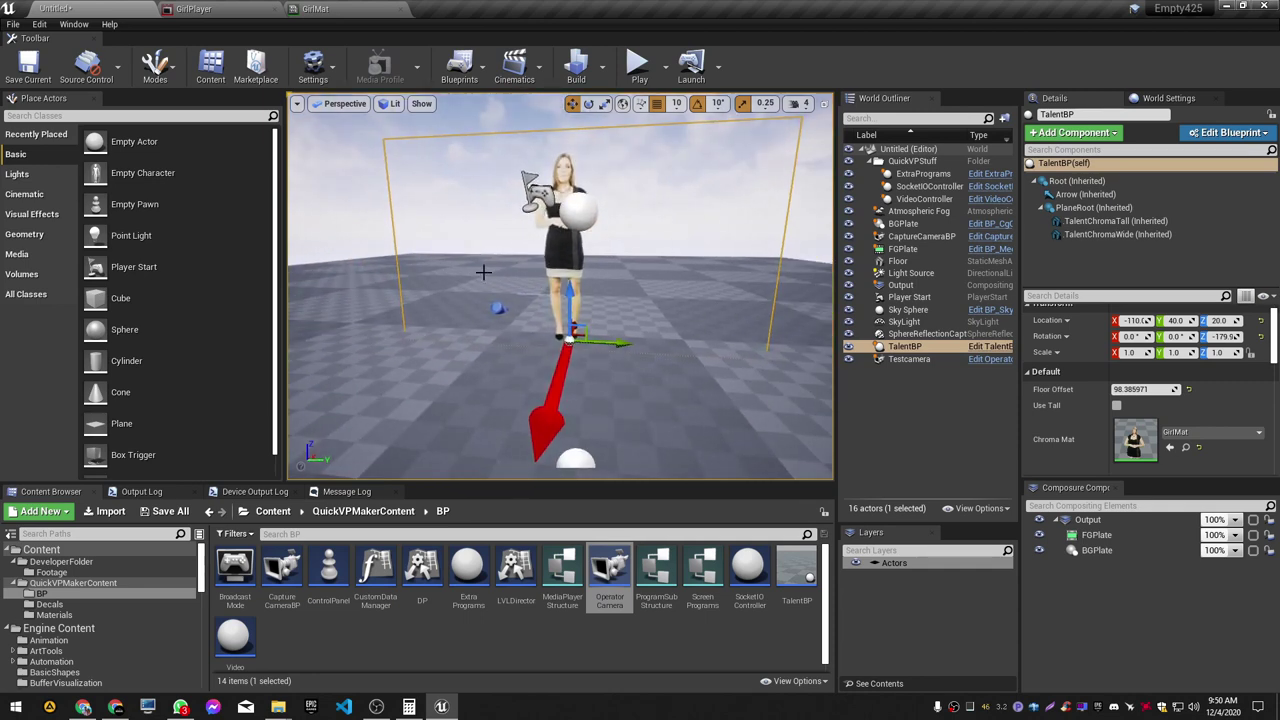
pyautogui.hotkey('alt', 'p')
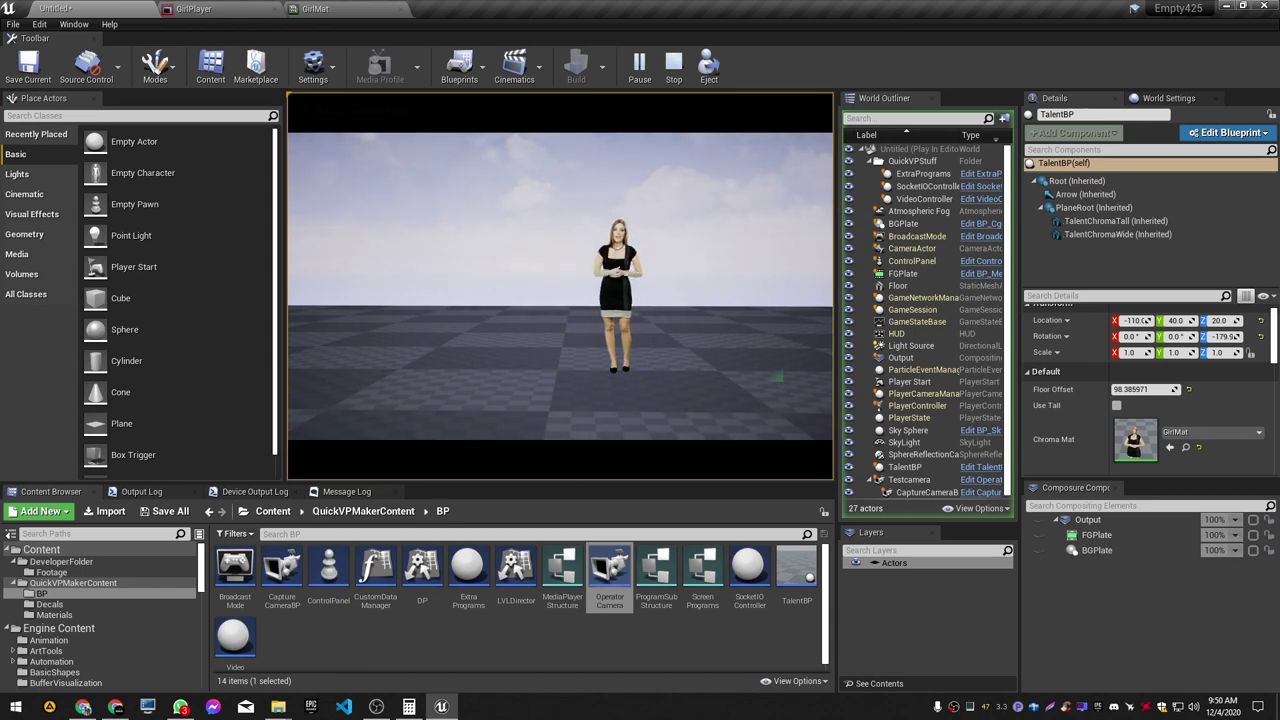
pyautogui.press('Escape')
# Step: Launch the QuickVP Controller app from a Windows search for "quick"
pyautogui.press('super')
pyautogui.write('quick')
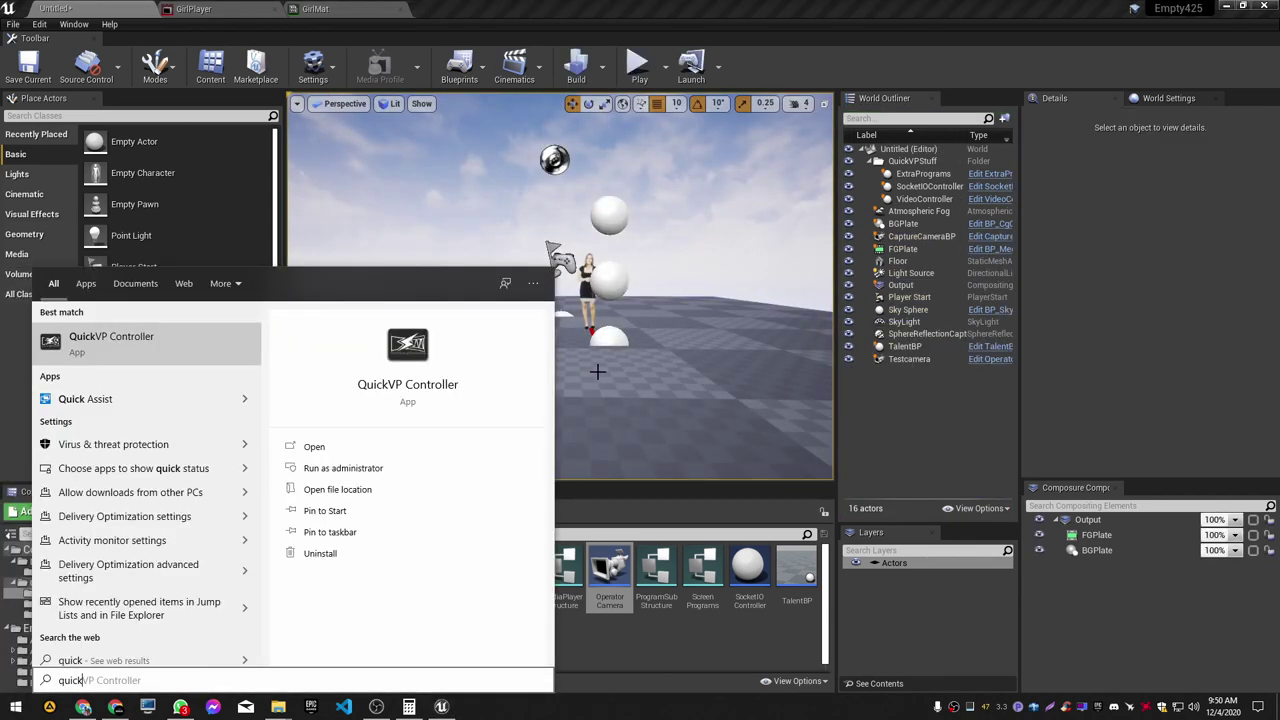
pyautogui.press('Return')
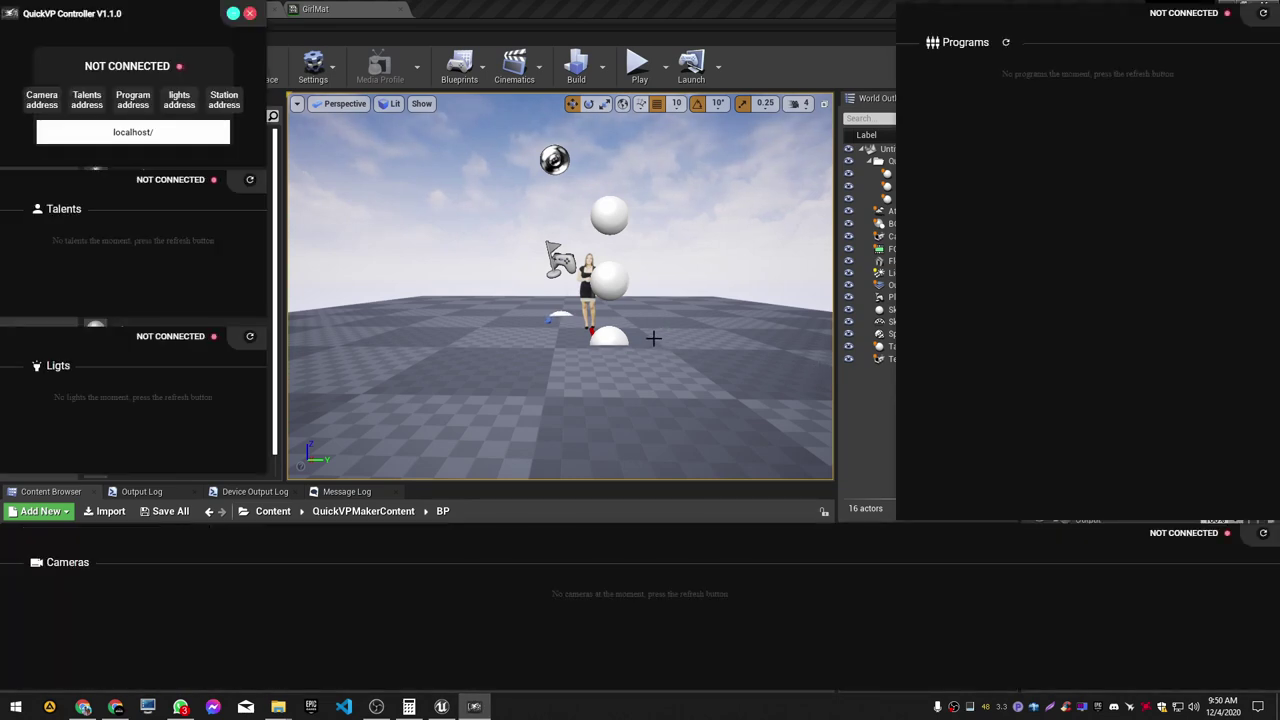
# Step: Play the level and test the Girl talent and Camera test controls from QuickVP Controller, and stop the session
pyautogui.click(636, 331)
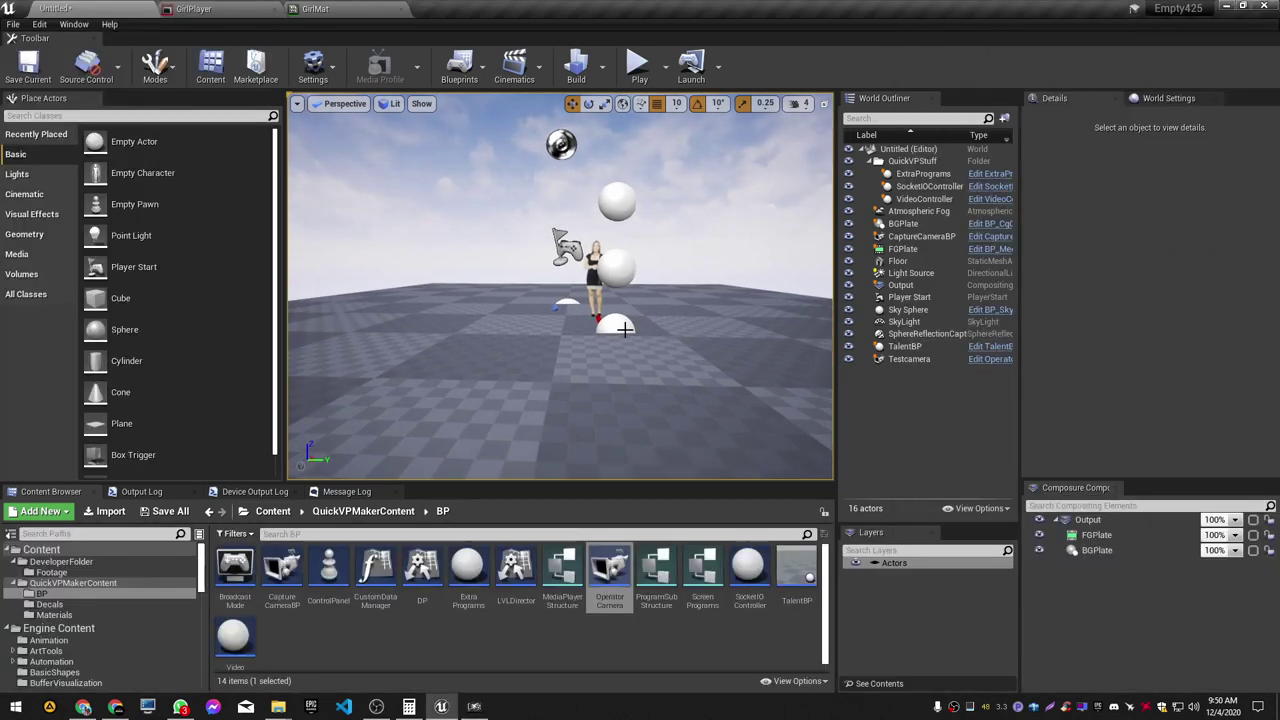
pyautogui.hotkey('alt', 'p')
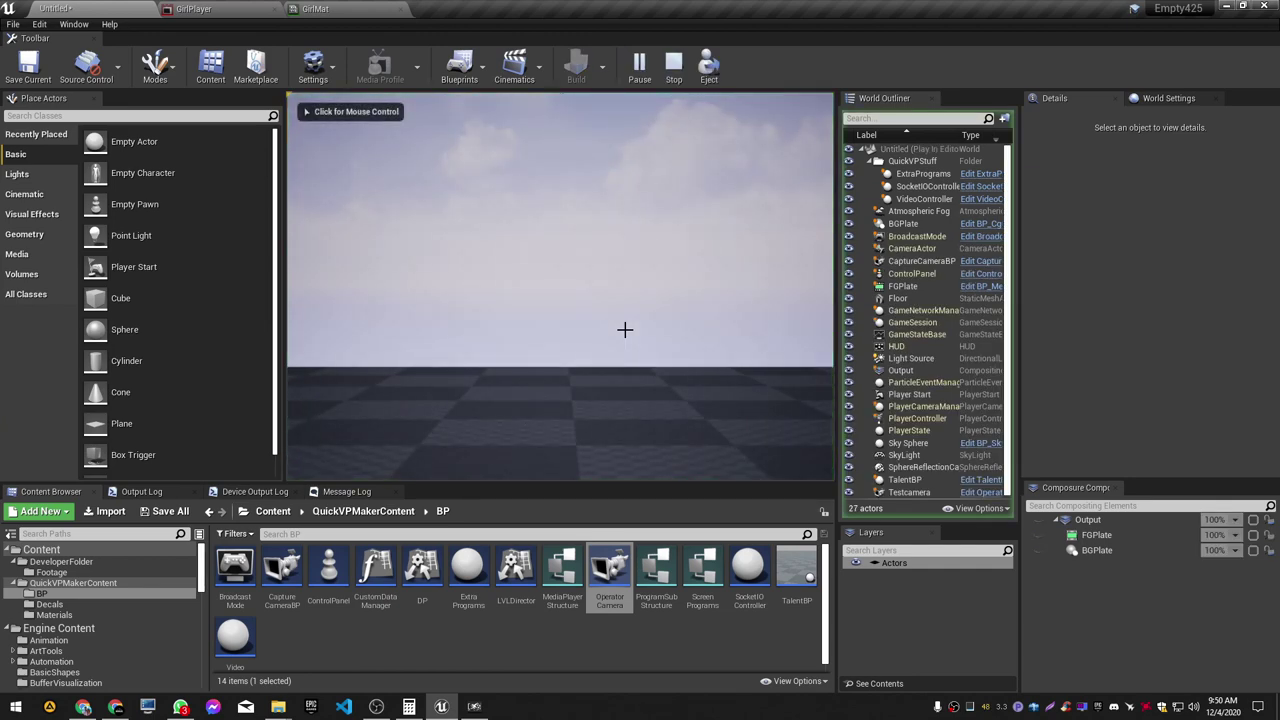
pyautogui.hotkey('alt', 'Tab')
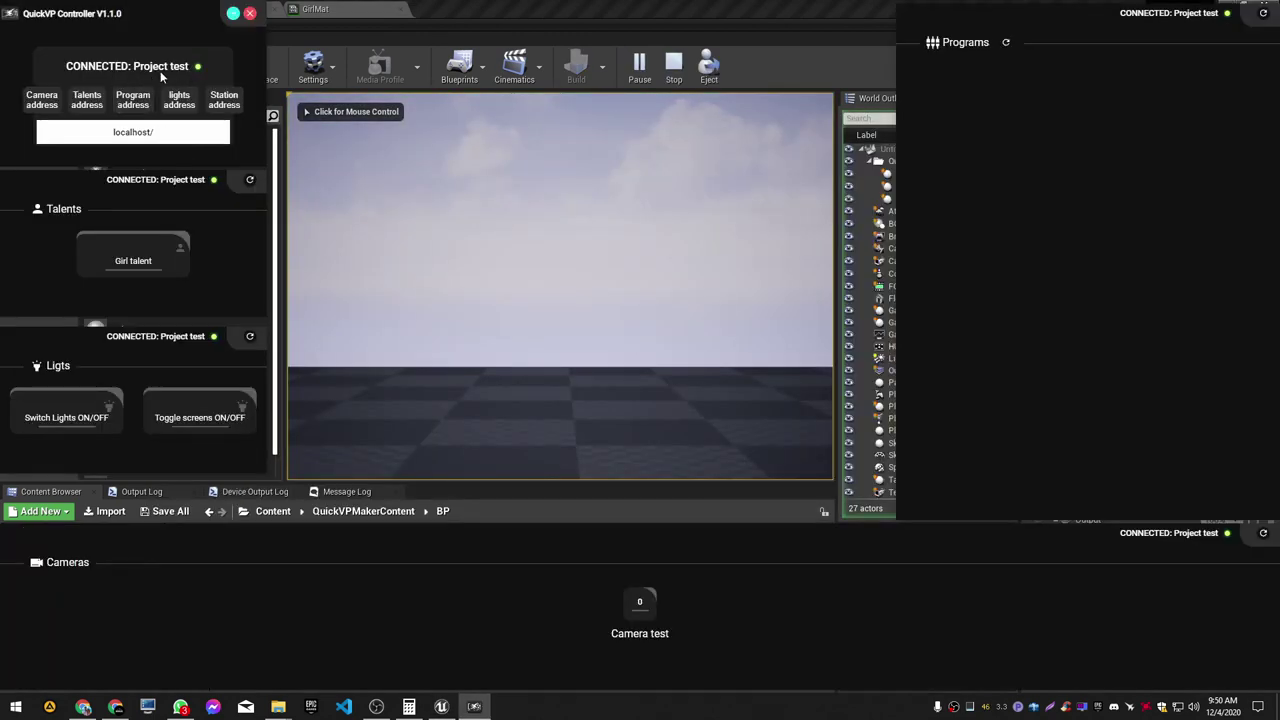
pyautogui.click(130, 262)
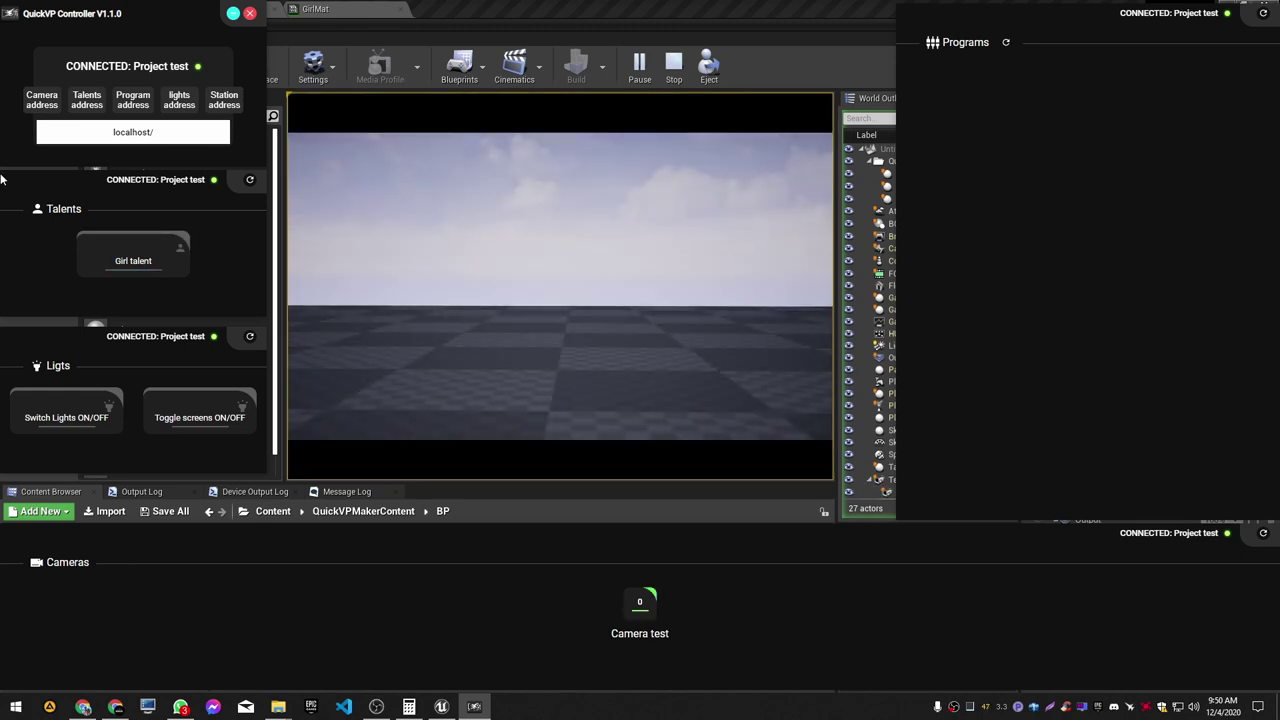
pyautogui.click(656, 330)
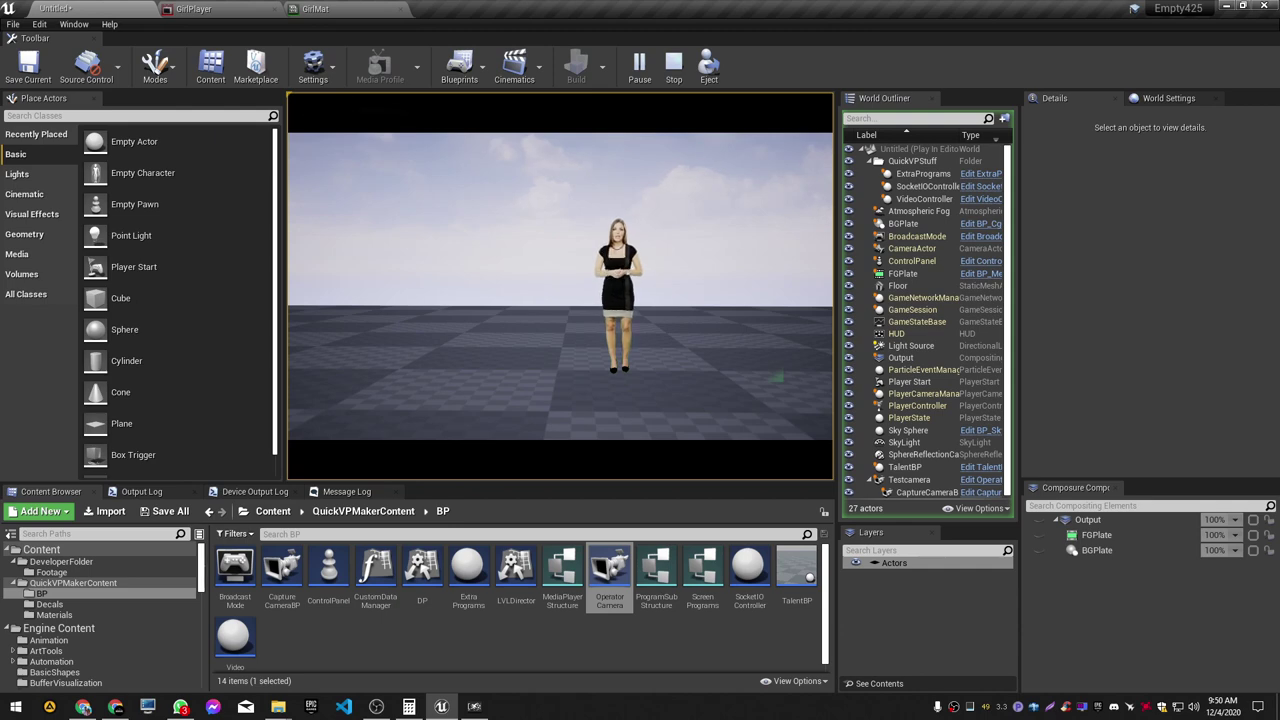
pyautogui.press('Escape')
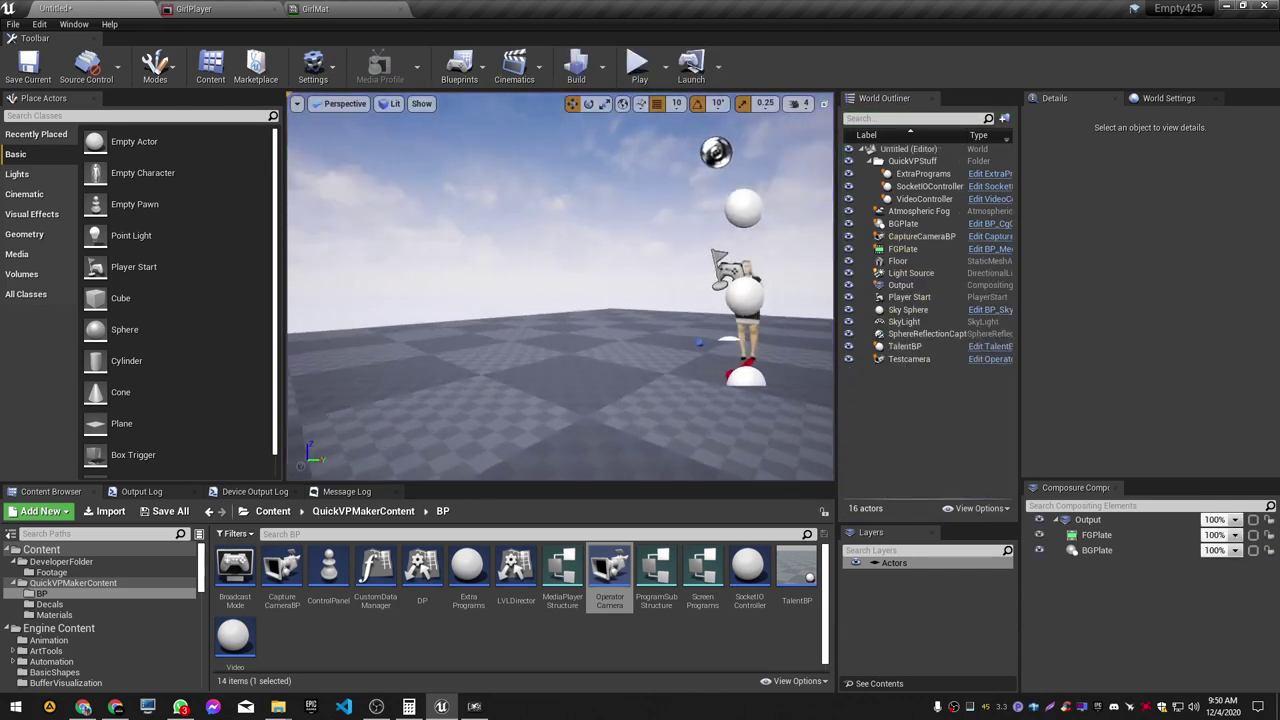
# Step: Open the ExtraPrograms blueprint from the BP folder to view its Event Graph and class defaults, and close it
pyautogui.moveTo(787, 444); pyautogui.dragTo(822, 456, button='right')
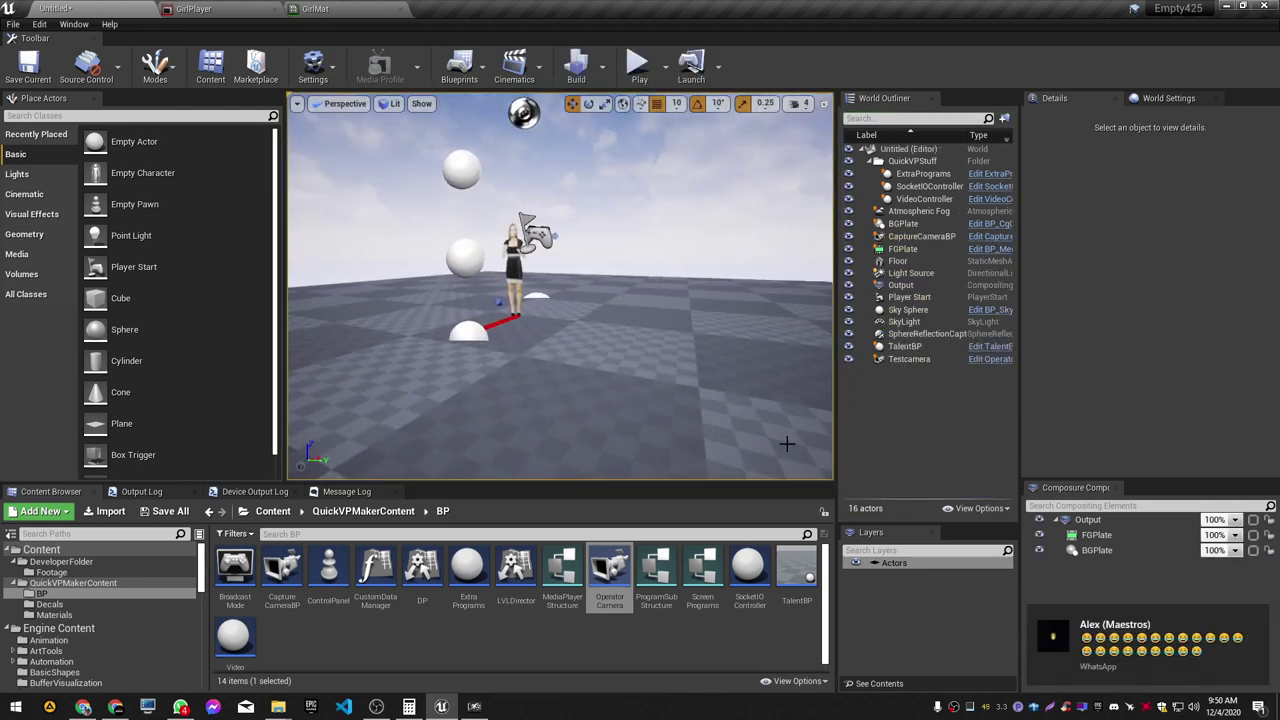
pyautogui.click(1258, 613)
pyautogui.moveTo(556, 347); pyautogui.dragTo(526, 390, button='right')
pyautogui.press('w')
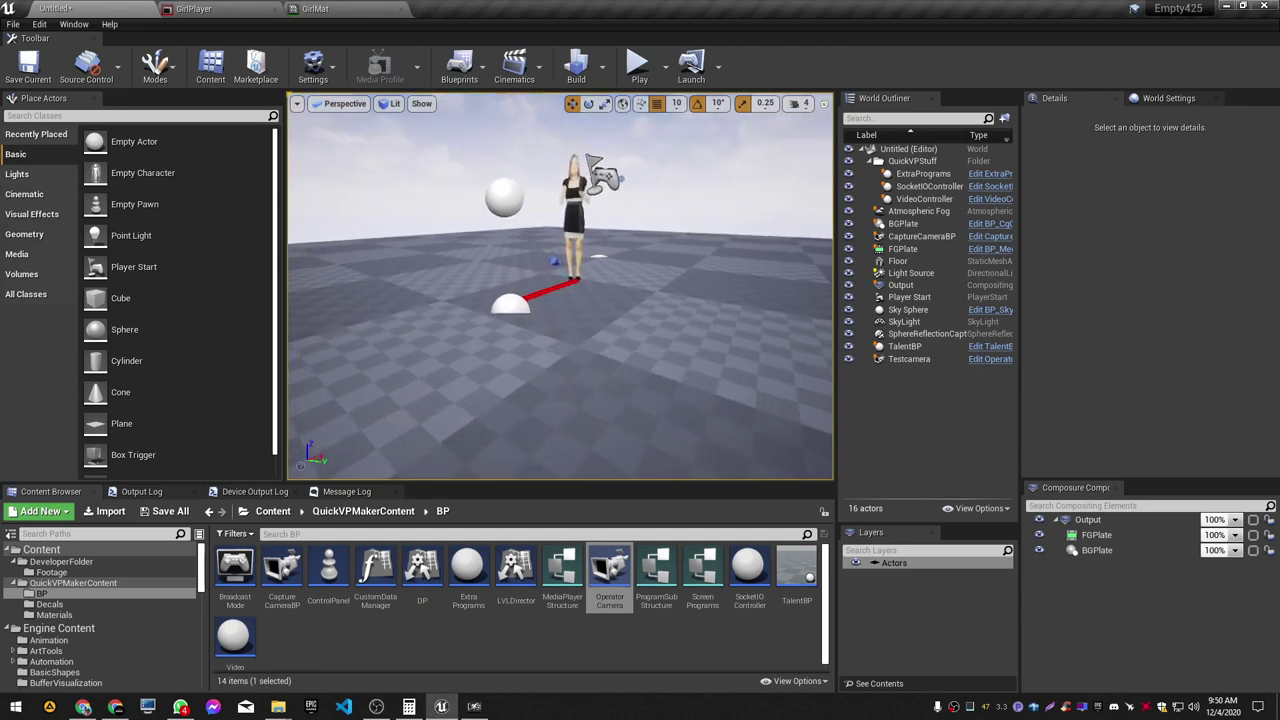
pyautogui.moveTo(570, 315); pyautogui.dragTo(565, 320, button='right')
pyautogui.doubleClick(470, 570)
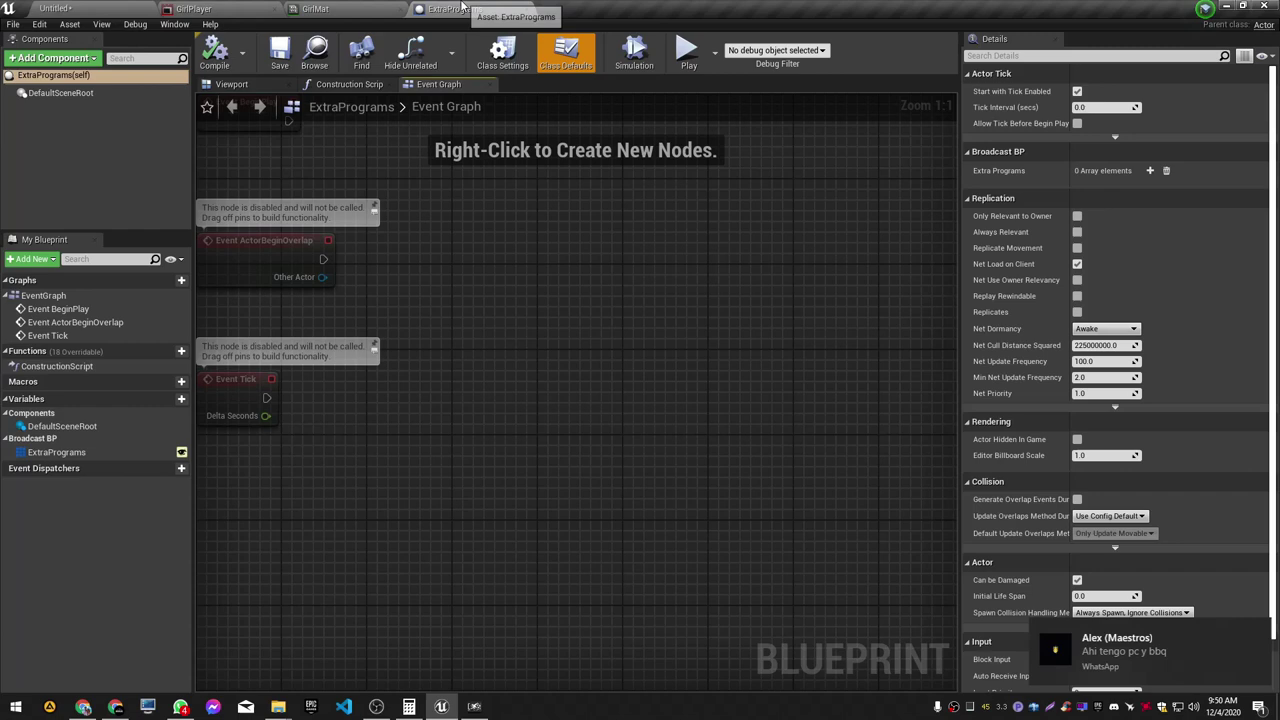
pyautogui.click(528, 9)
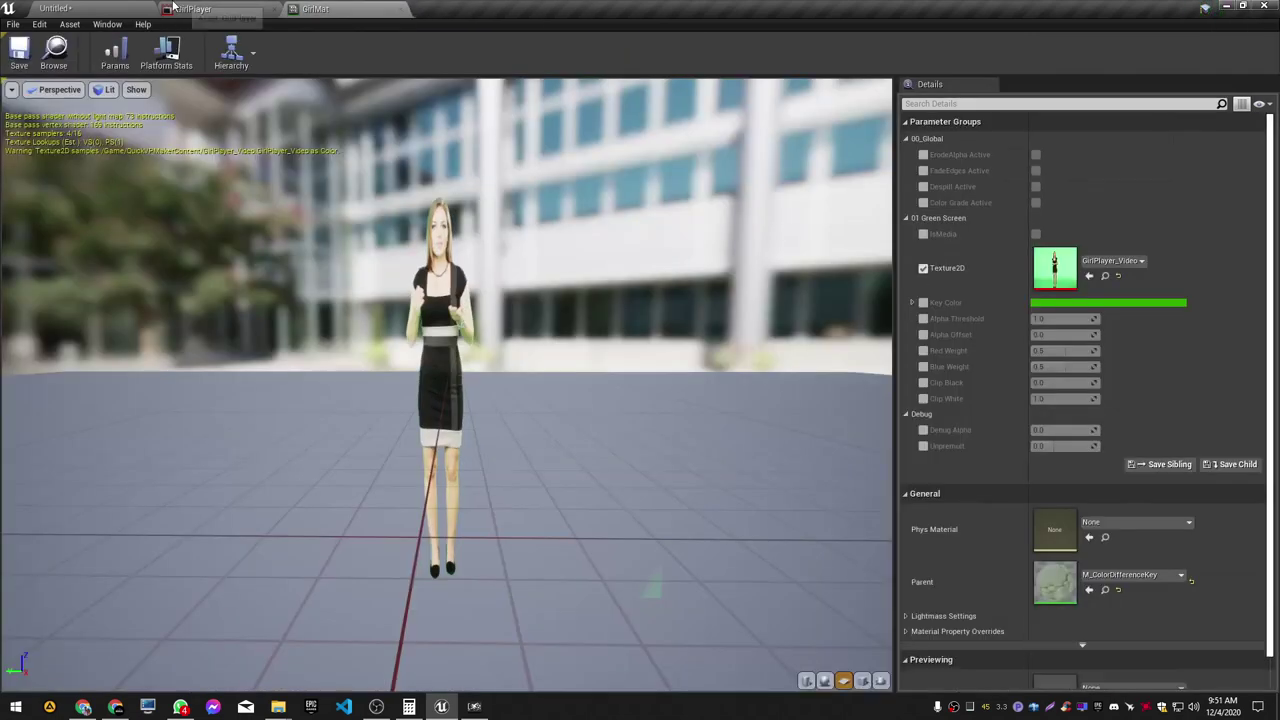
# Step: Add one element to the Extra Programs array of the ExtraPrograms actor in the level
pyautogui.click(1258, 632)
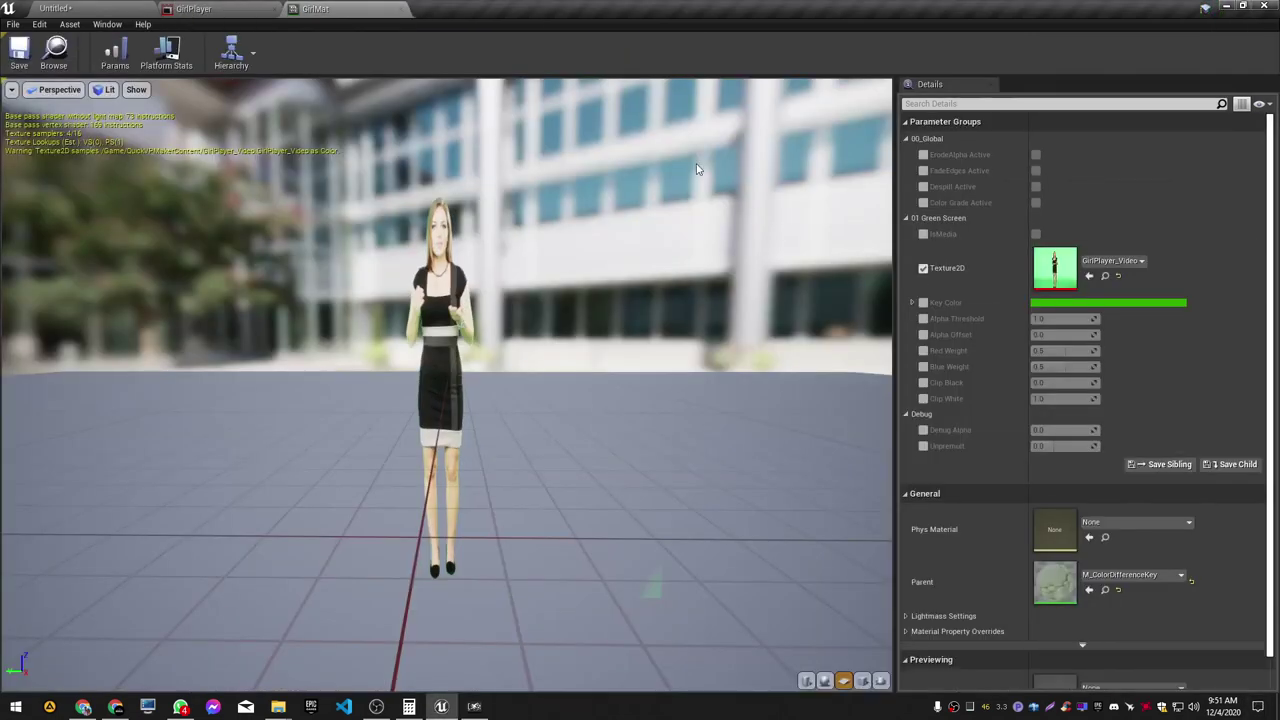
pyautogui.click(135, 8)
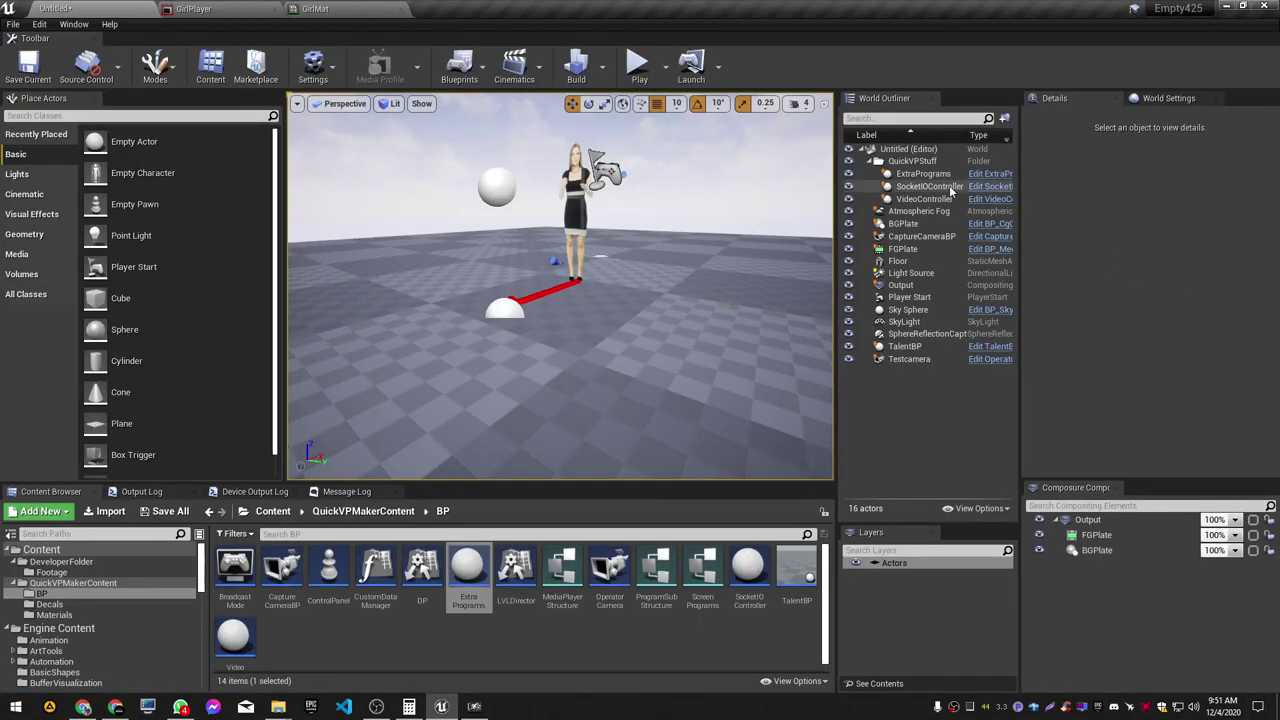
pyautogui.click(922, 173)
pyautogui.scroll(-2, 1185, 380)
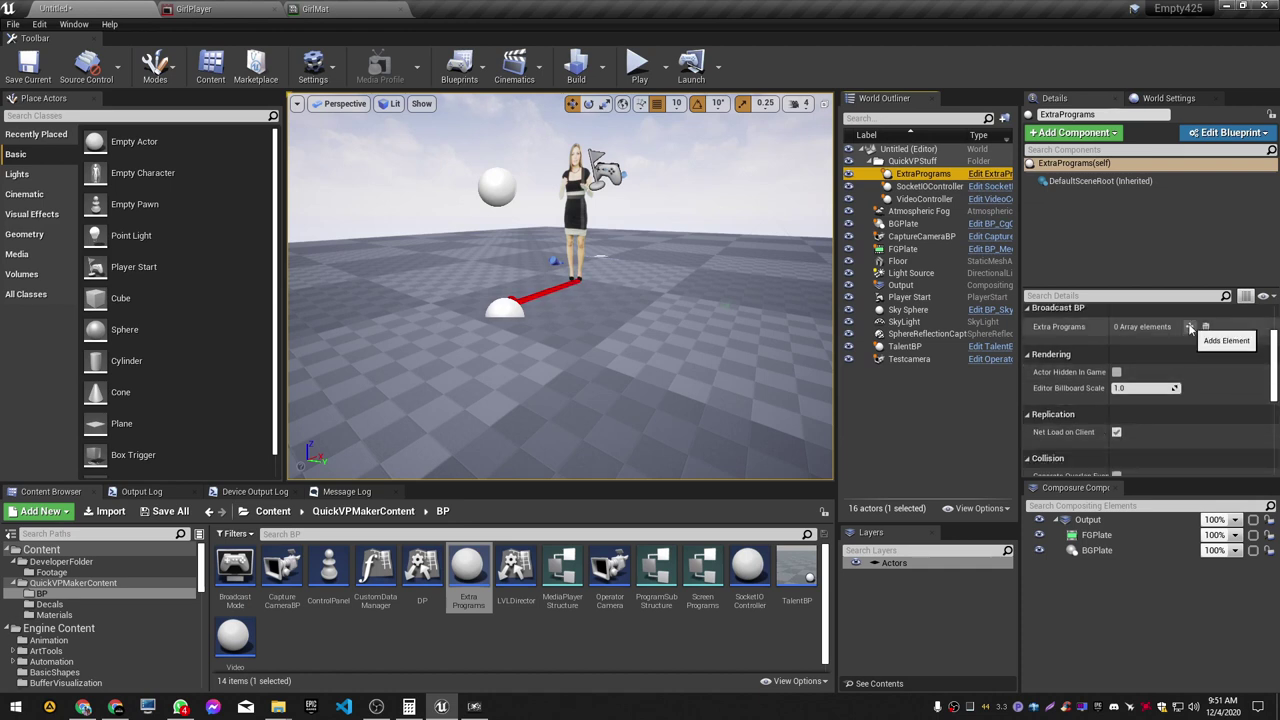
pyautogui.click(1189, 326)
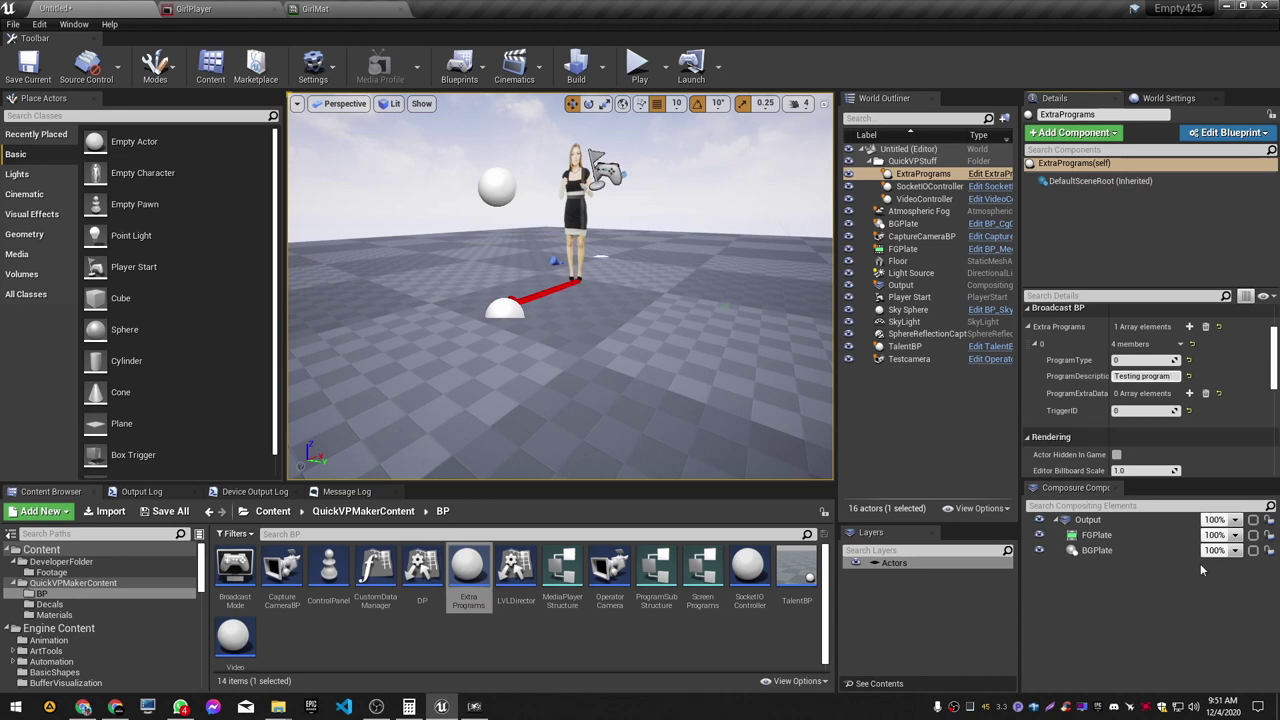
# Step: Play the level, activate Camera test and Girl talent from QuickVP Controller to check the setup with its Programs list, and stop the session
pyautogui.moveTo(495, 338); pyautogui.dragTo(508, 298, button='right')
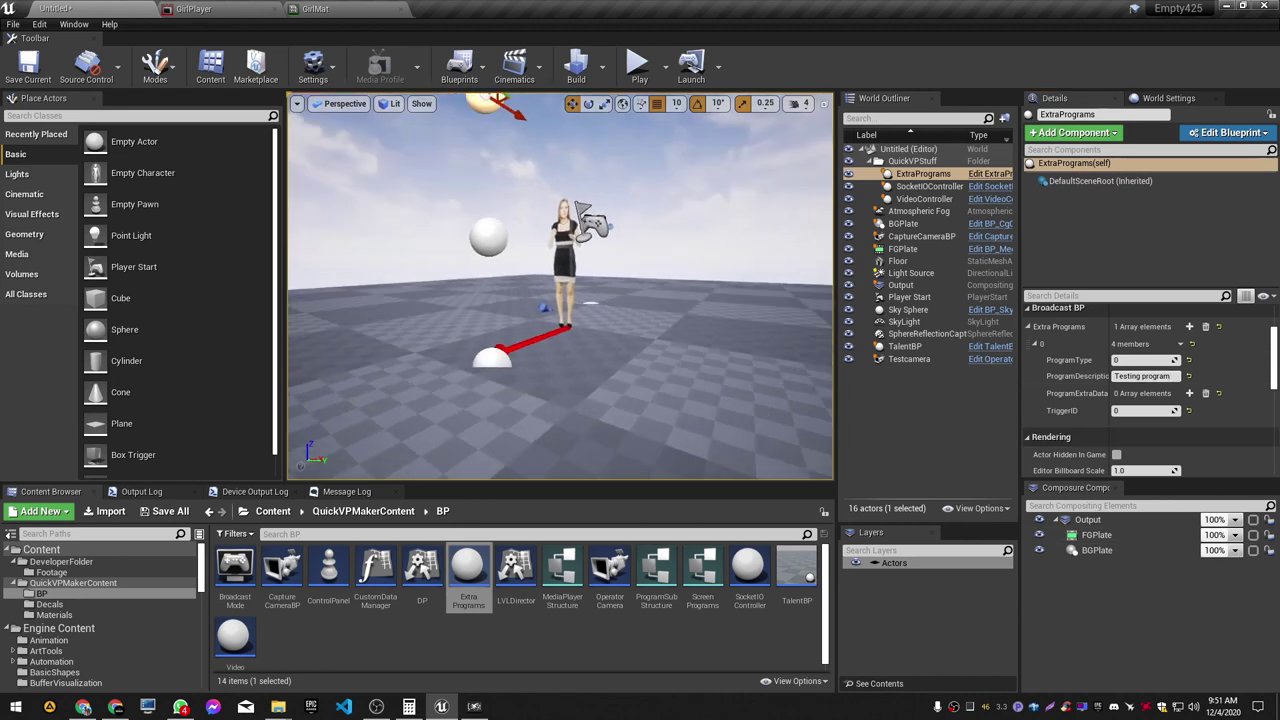
pyautogui.click(931, 467)
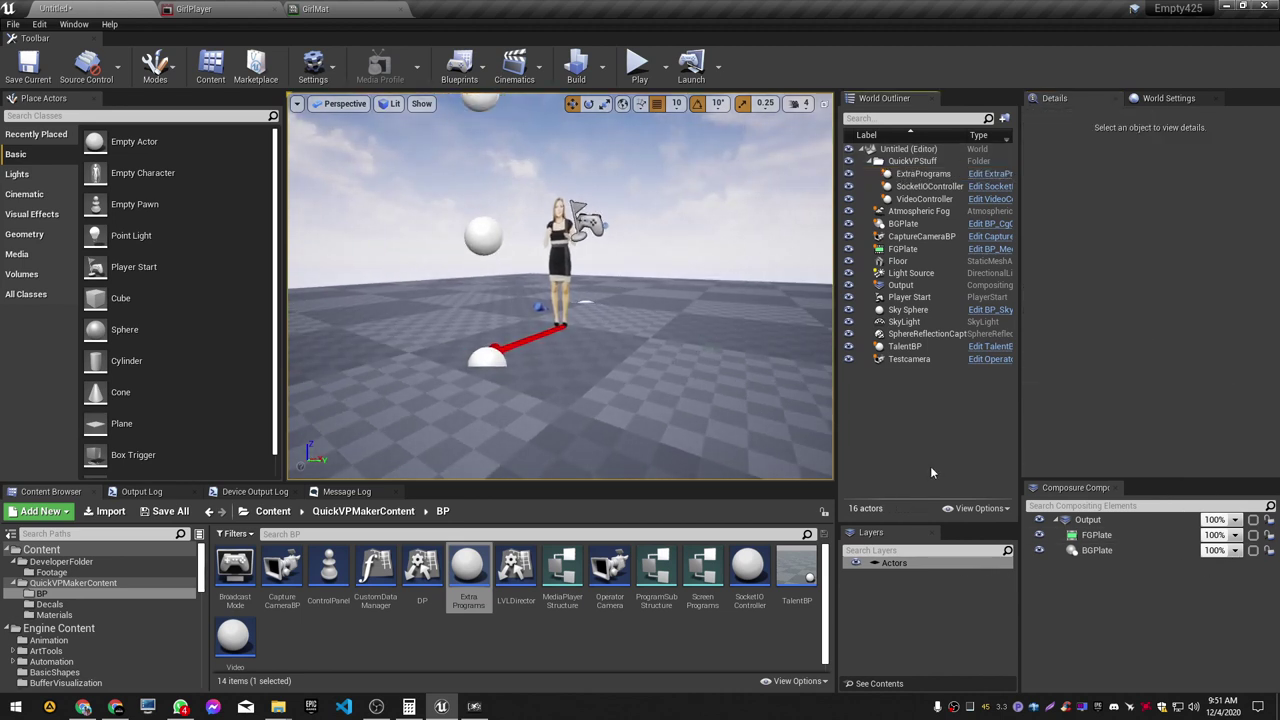
pyautogui.hotkey('alt', 'p')
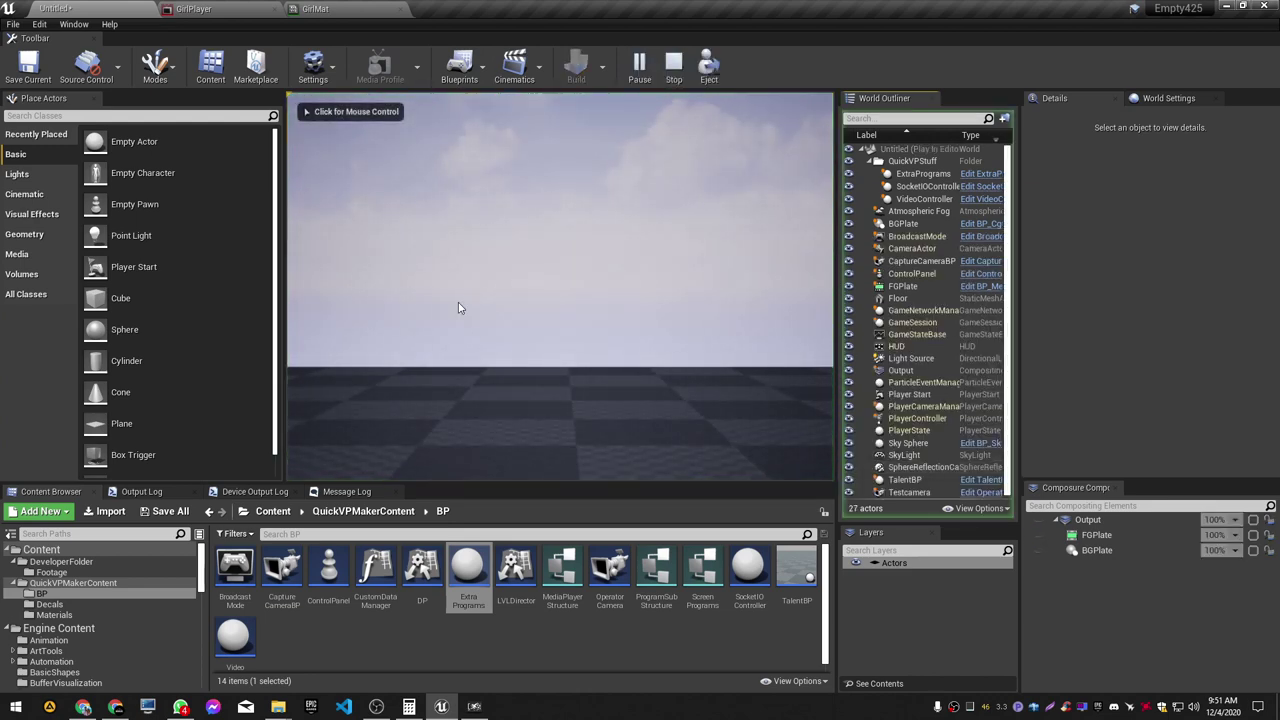
pyautogui.hotkey('alt', 'Tab')
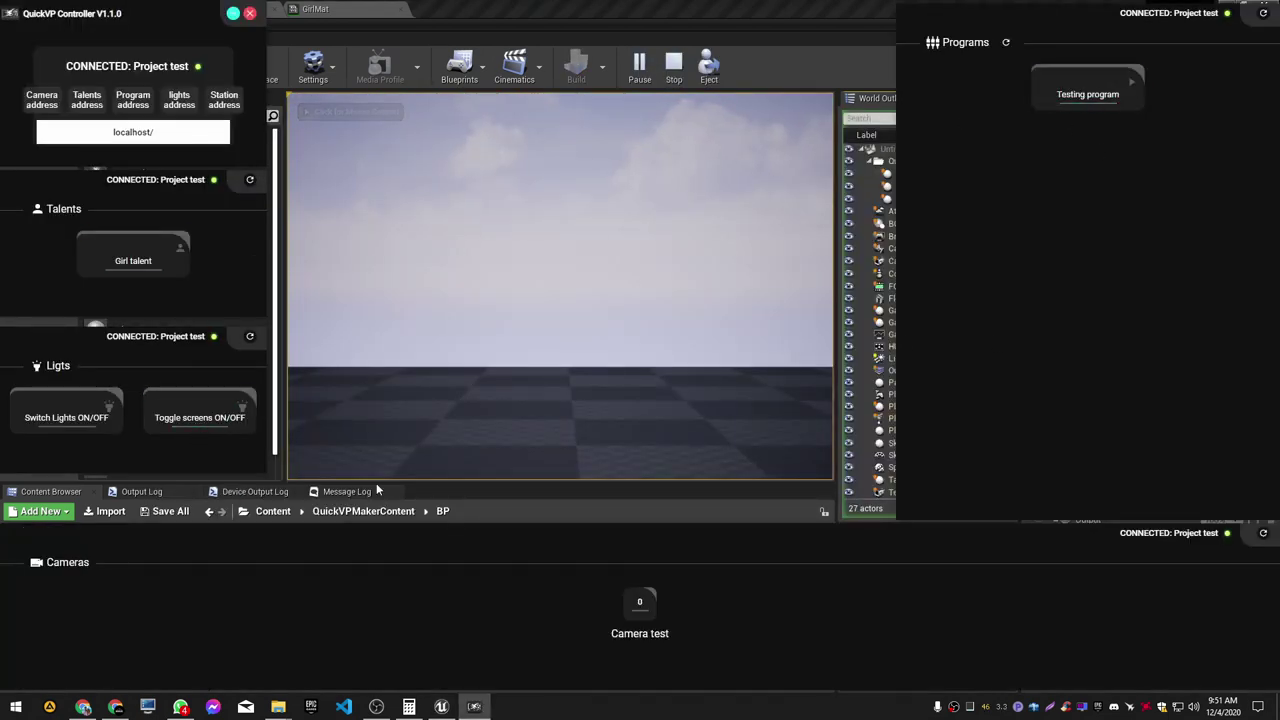
pyautogui.click(640, 607)
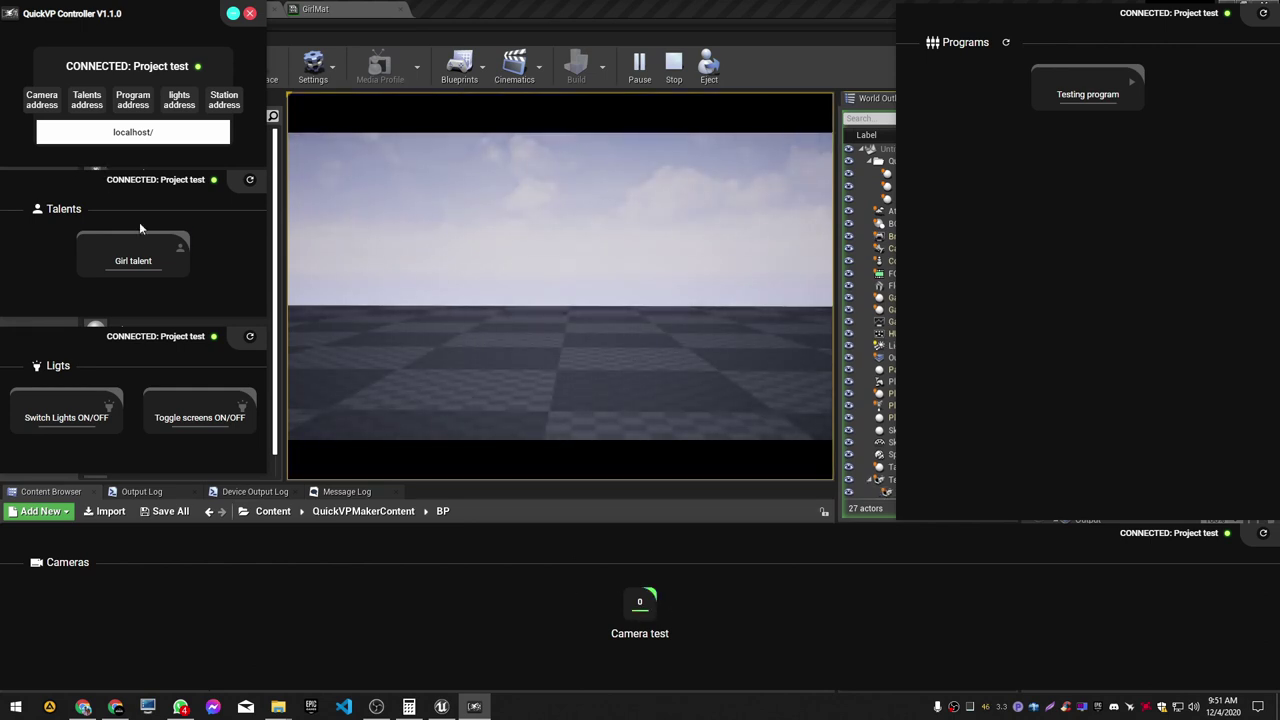
pyautogui.click(102, 261)
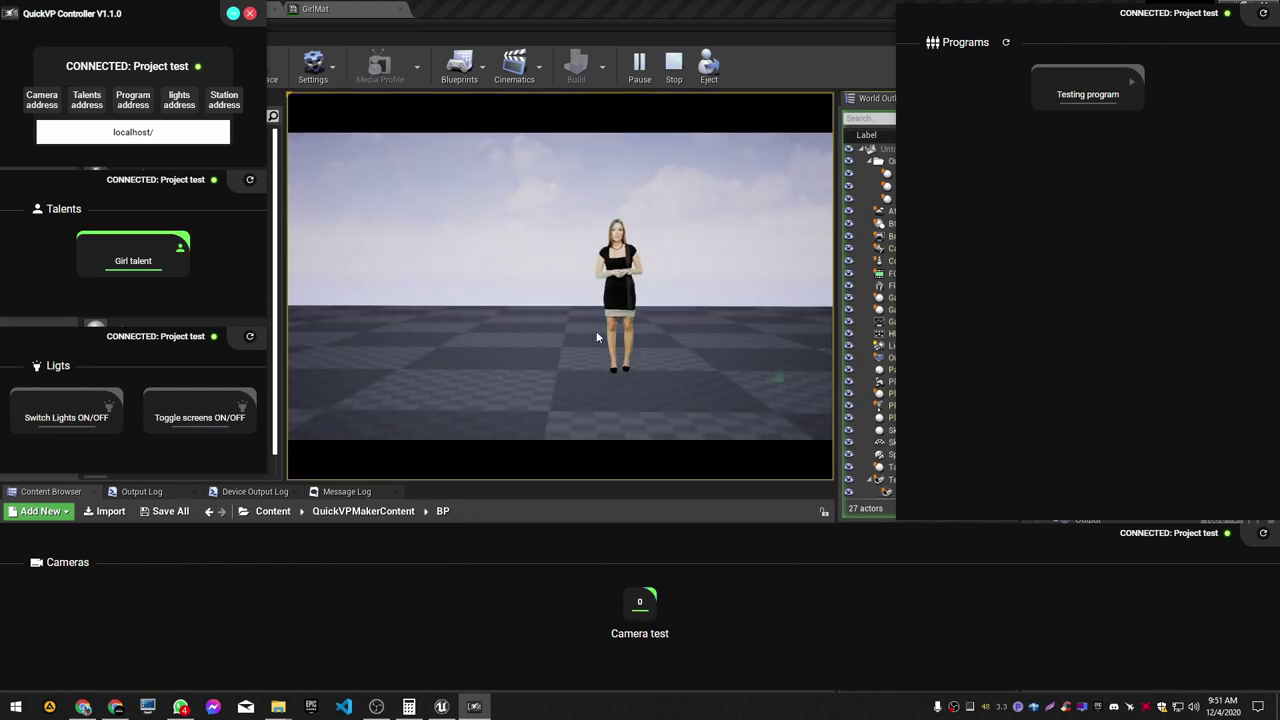
pyautogui.click(642, 330)
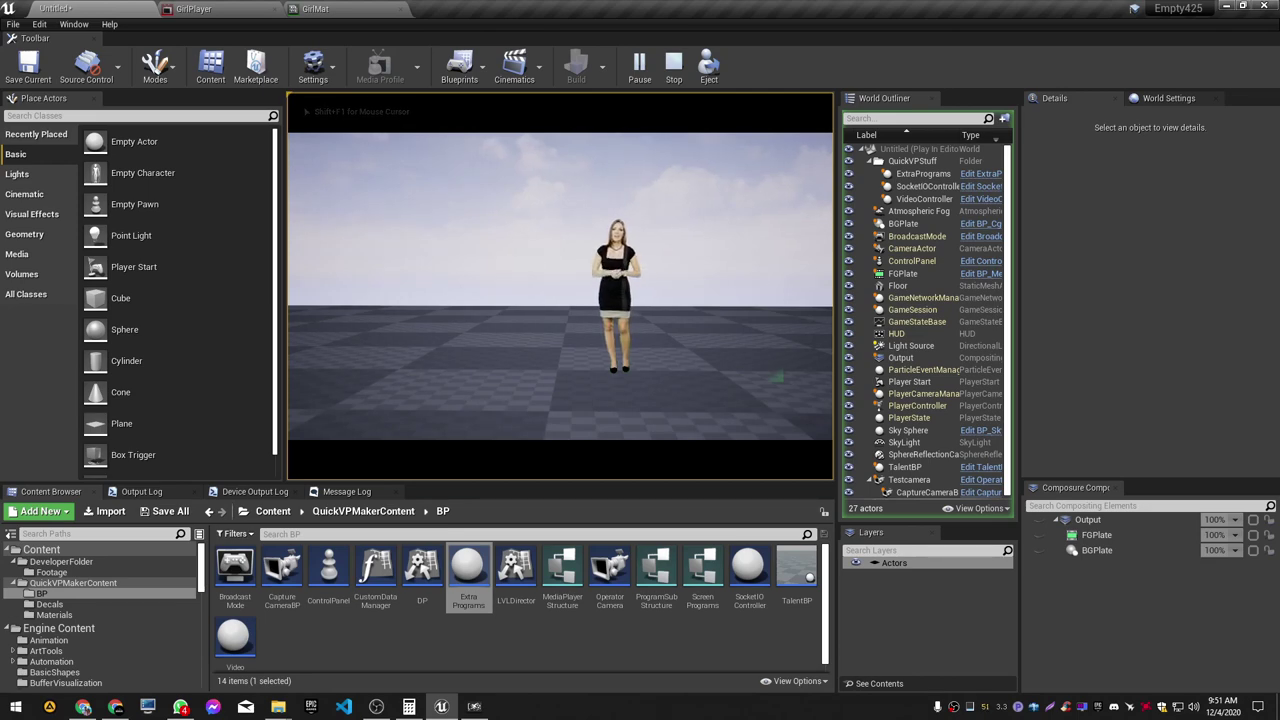
pyautogui.press('Escape')
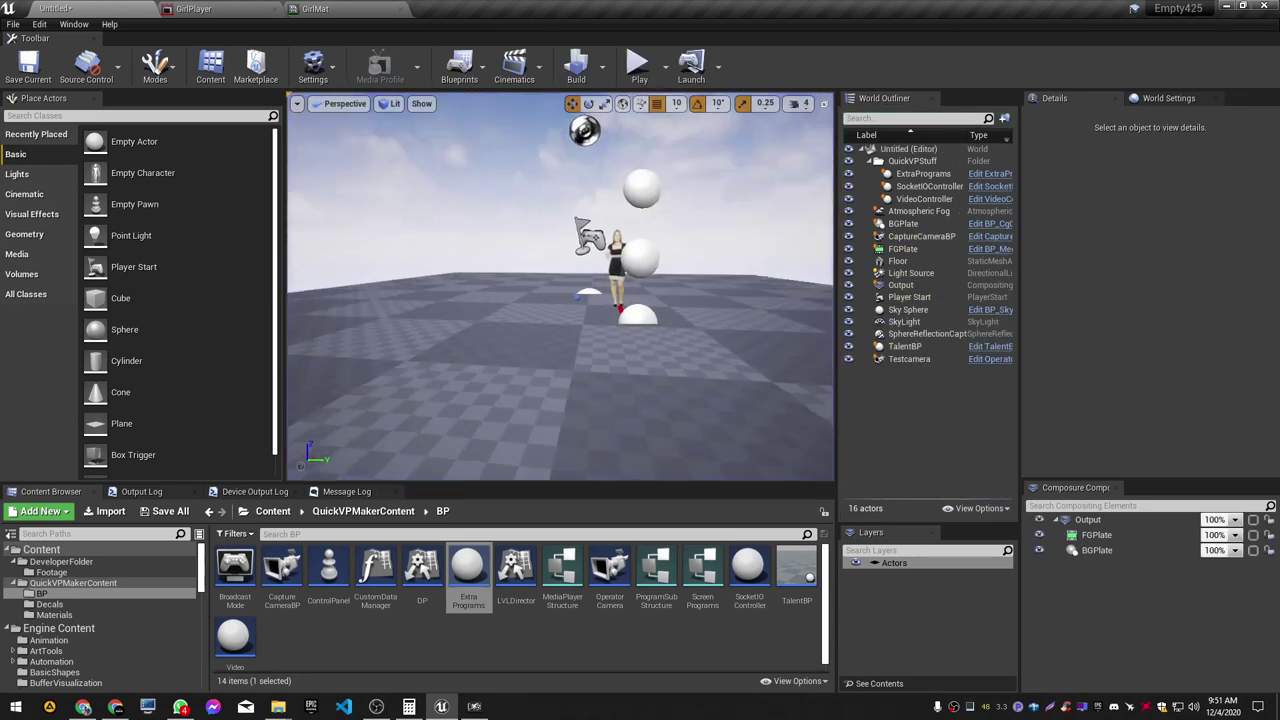
pyautogui.press('w')
pyautogui.moveTo(560, 286); pyautogui.dragTo(566, 300, button='right')
pyautogui.press('s')
pyautogui.press('s')
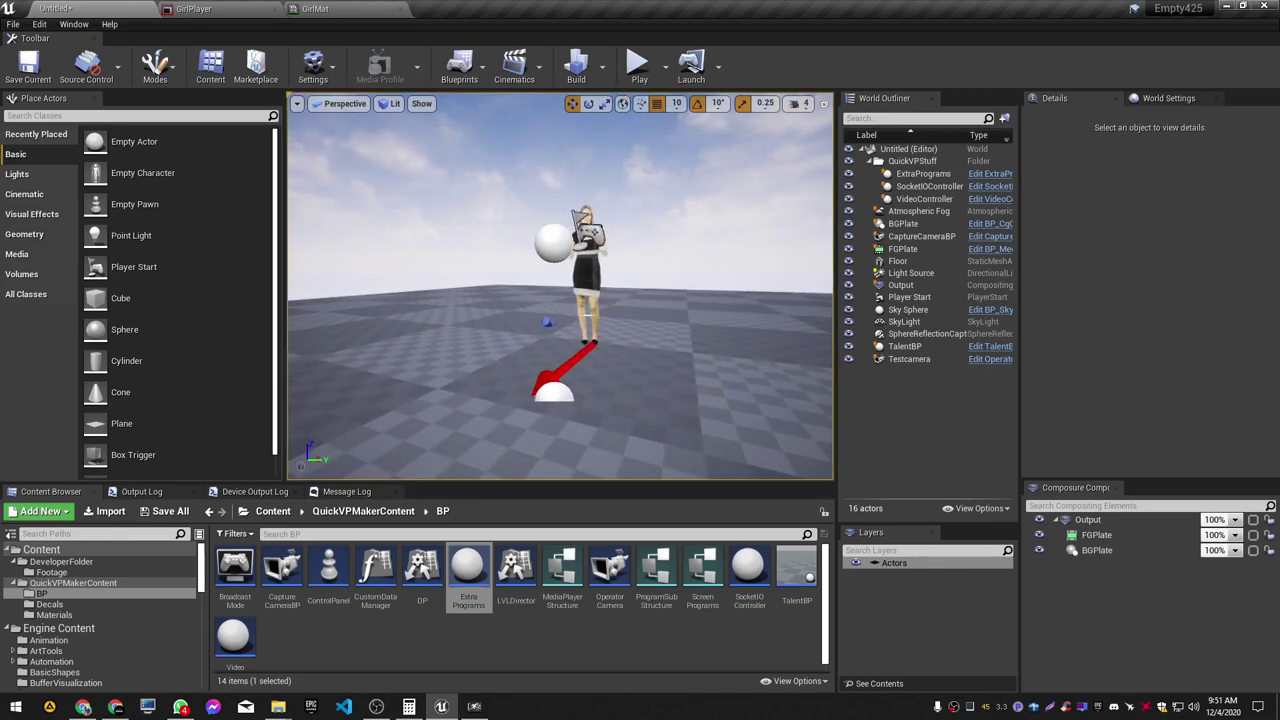
pyautogui.press('w')
pyautogui.moveTo(560, 286)
pyautogui.mouseDown(button='right')
pyautogui.moveTo(560, 303)
pyautogui.moveTo(547, 301)
pyautogui.mouseUp(button='right')
pyautogui.press('a')
pyautogui.press('s')
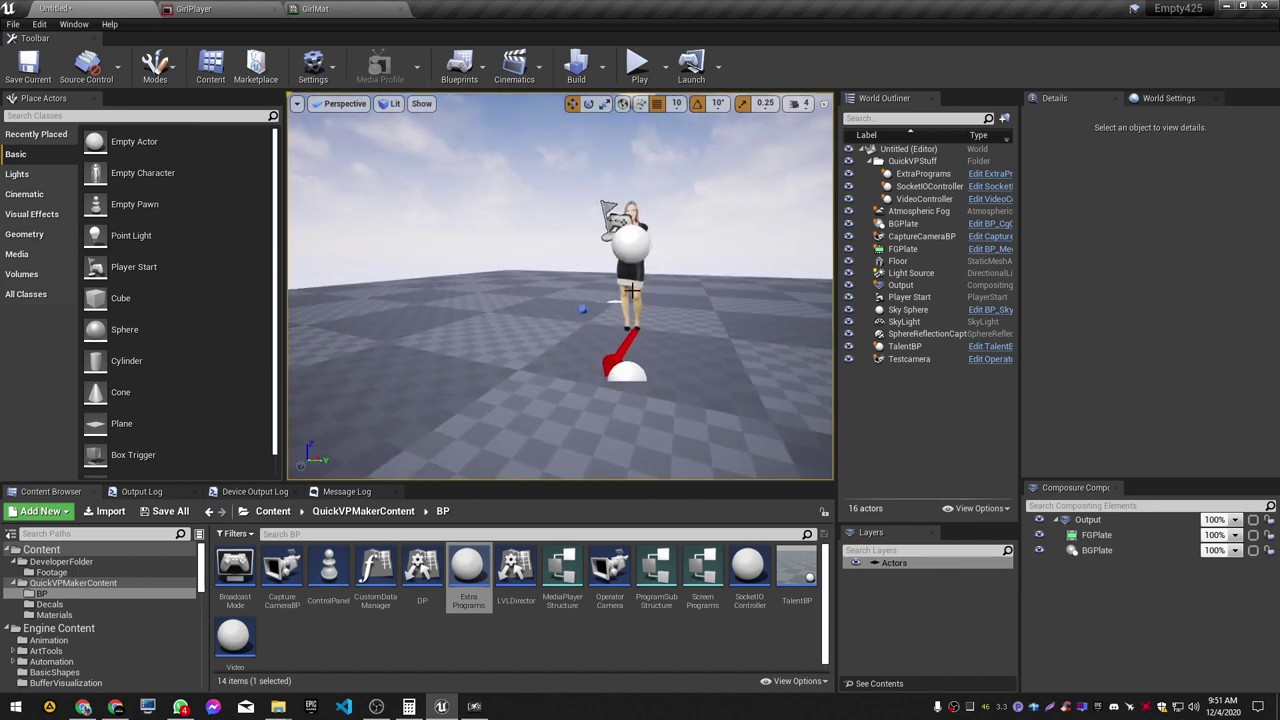